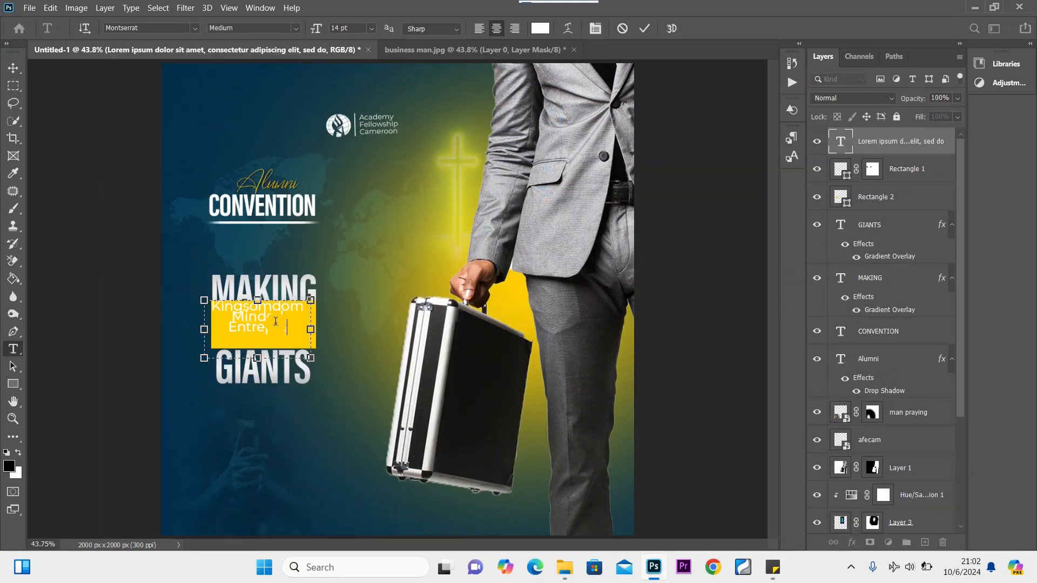
click(269, 366)
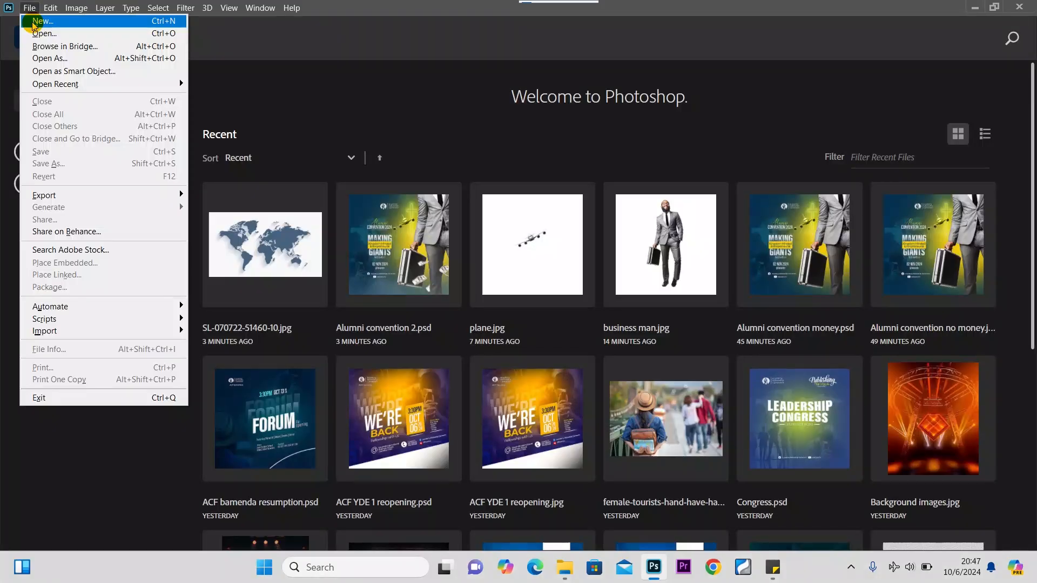
Create a new 2000 x 2000 pixel document at 300 pixels/inch in RGB Color with a white background.
click(32, 17)
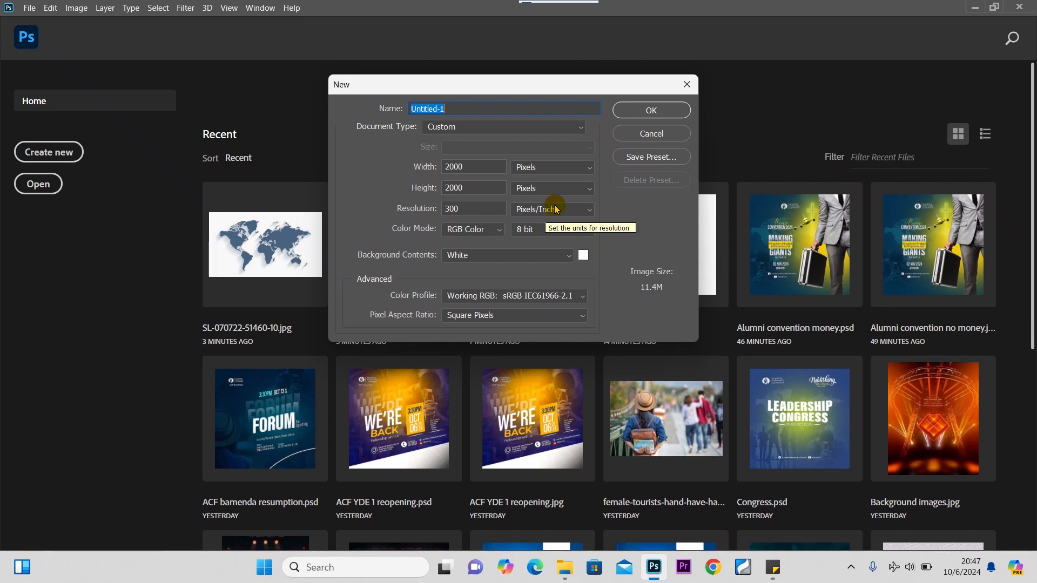
click(652, 121)
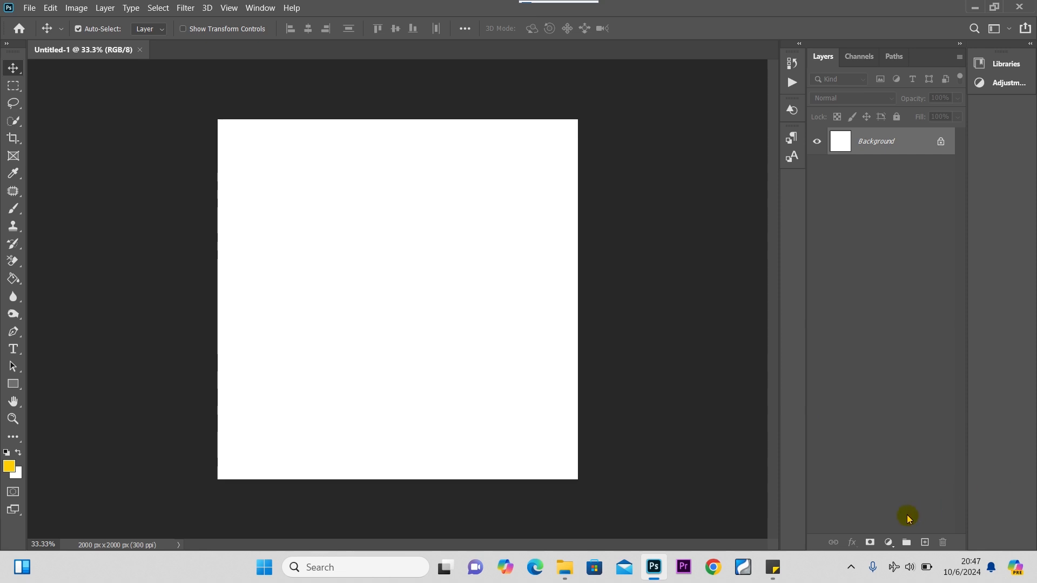
Add a Solid Color fill layer using the dark blue hex value 002e4b from the sticky note.
click(888, 543)
click(921, 303)
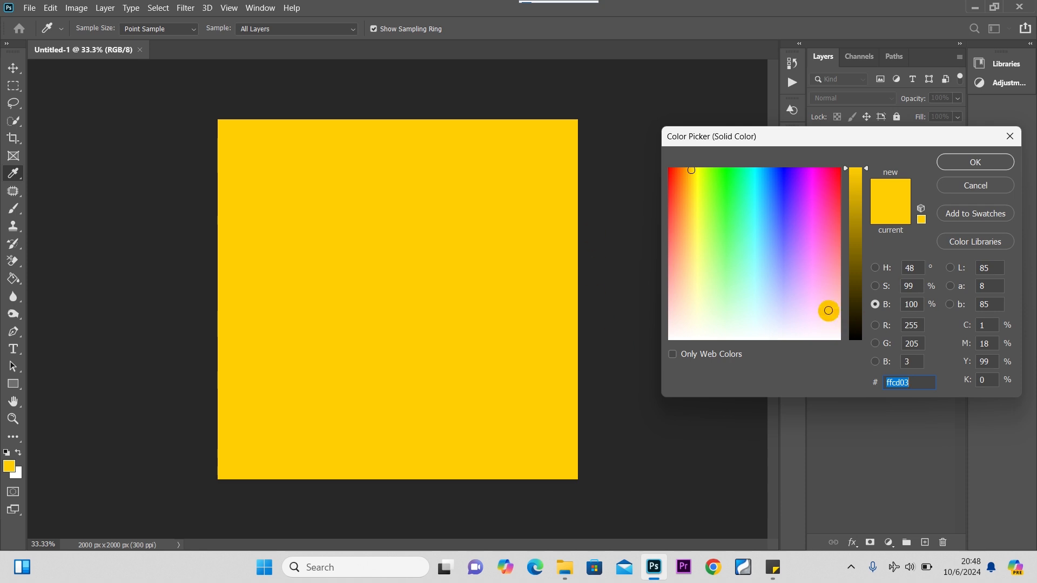
click(773, 570)
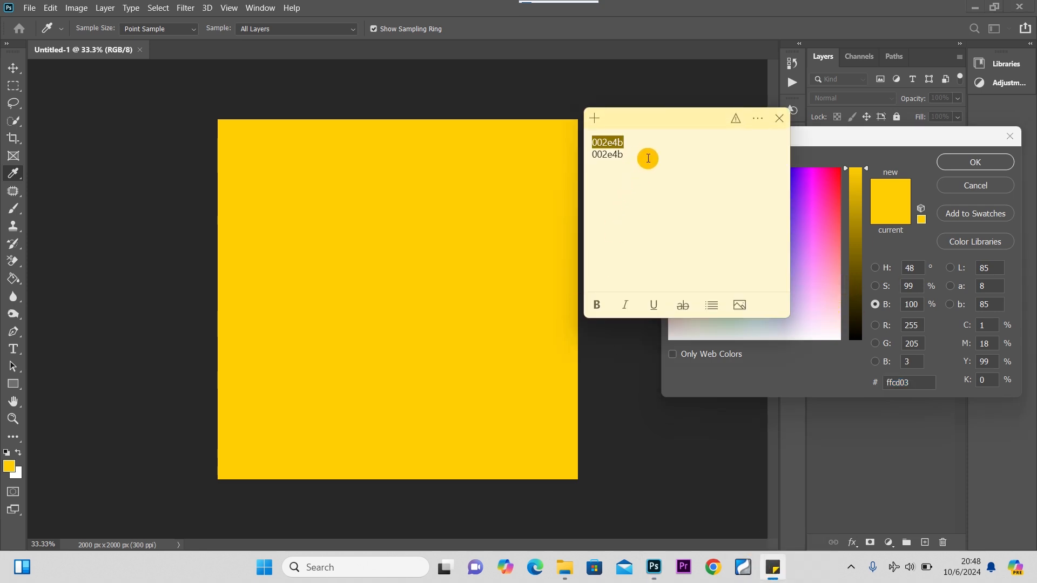
click(857, 137)
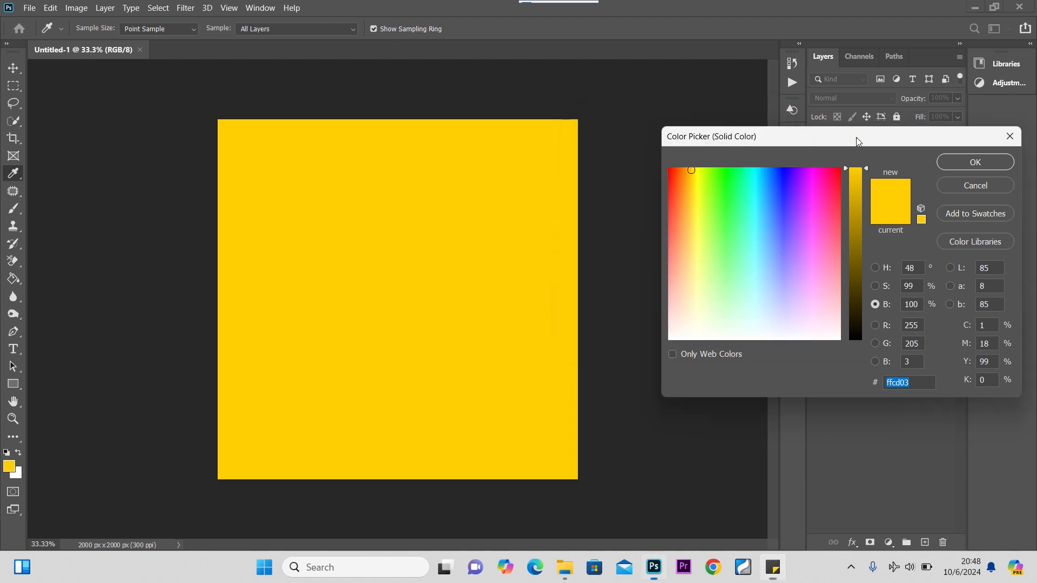
text(002e4b)
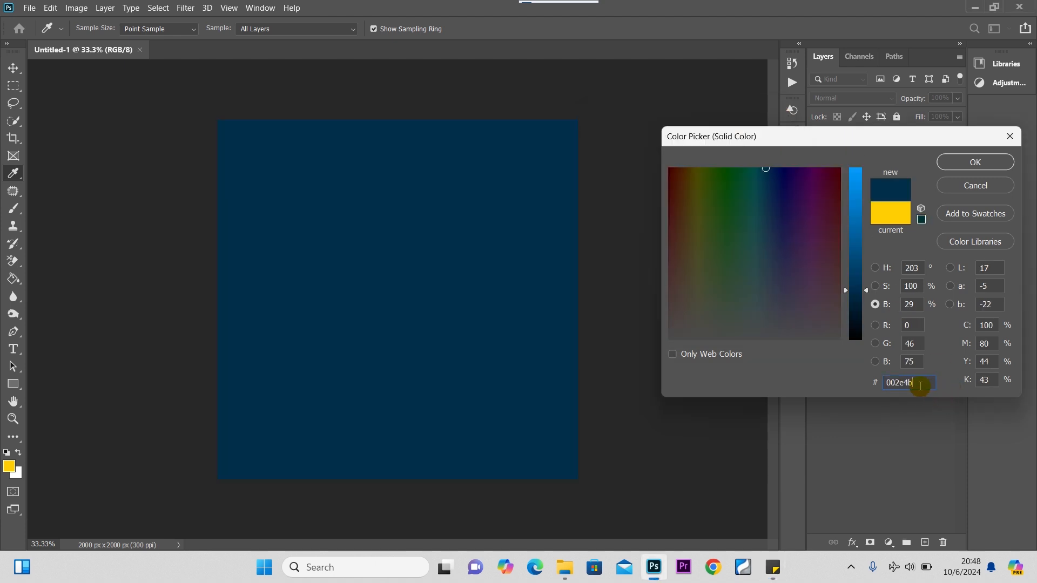
click(953, 162)
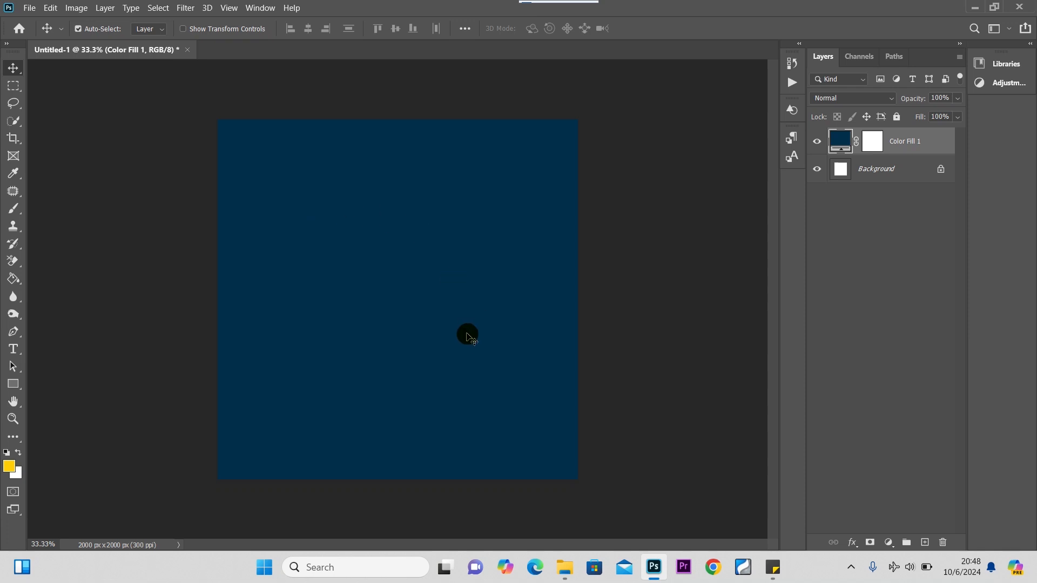
mouse_move(568, 564)
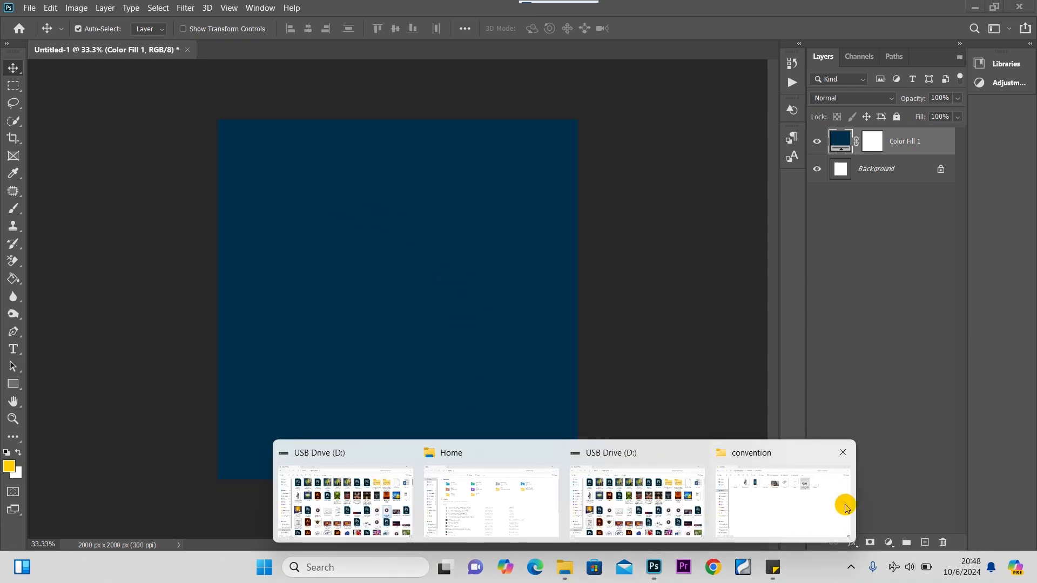
click(796, 520)
click(682, 166)
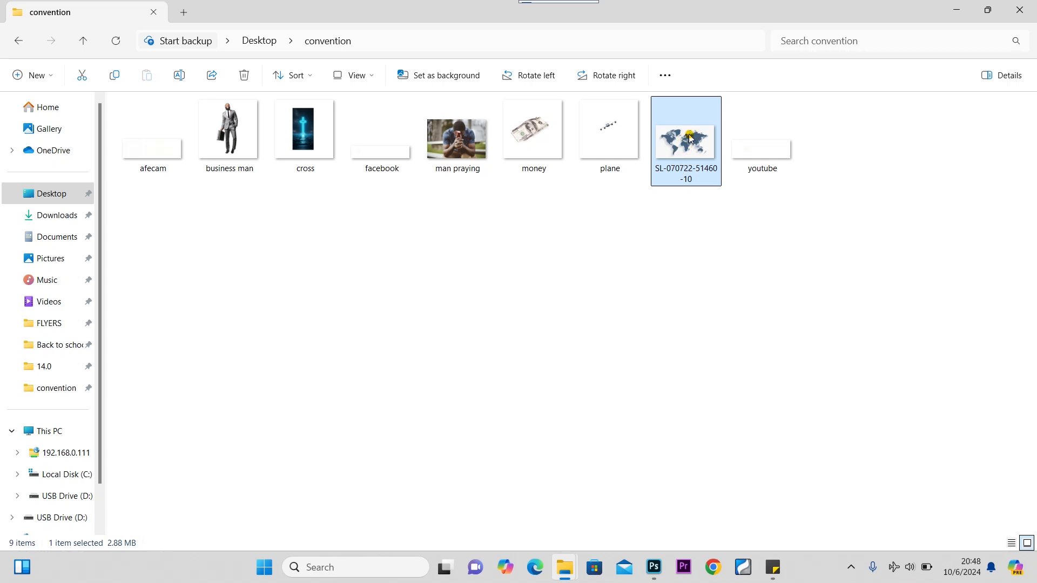
drag(691, 138, 312, 277)
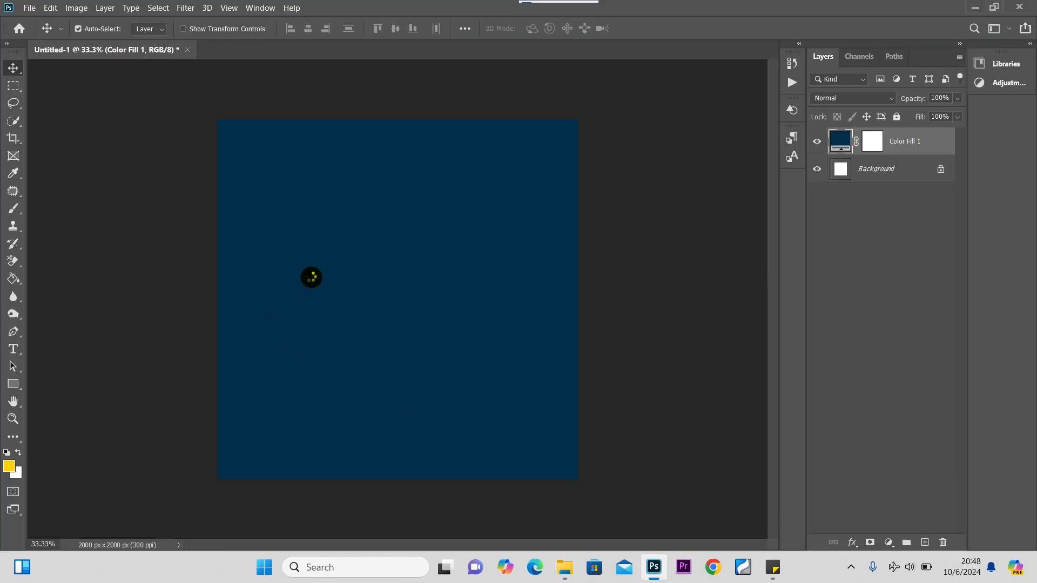
right_click(13, 68)
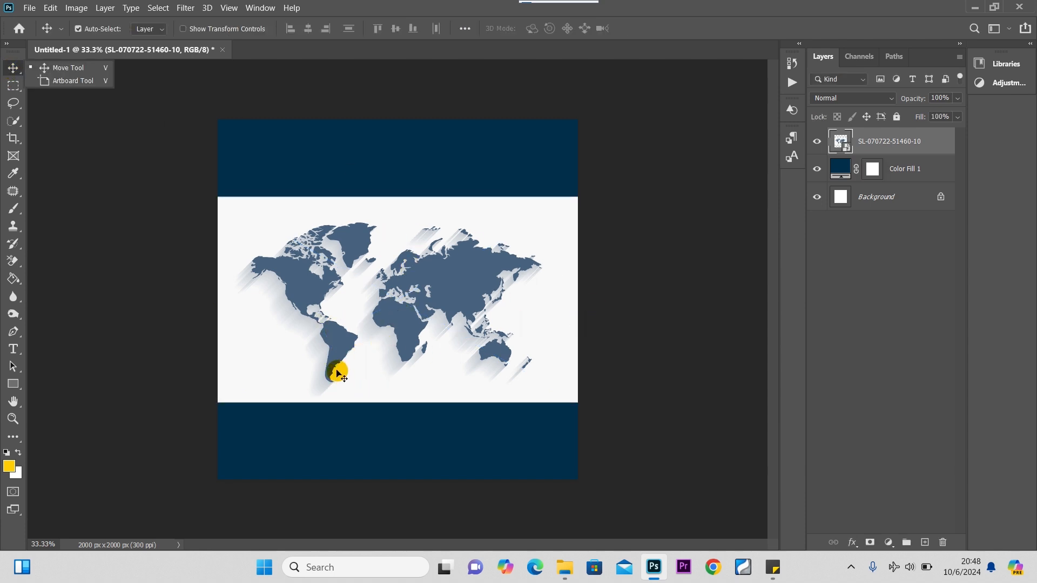
Set the world map layer's blend mode to Divide.
click(467, 282)
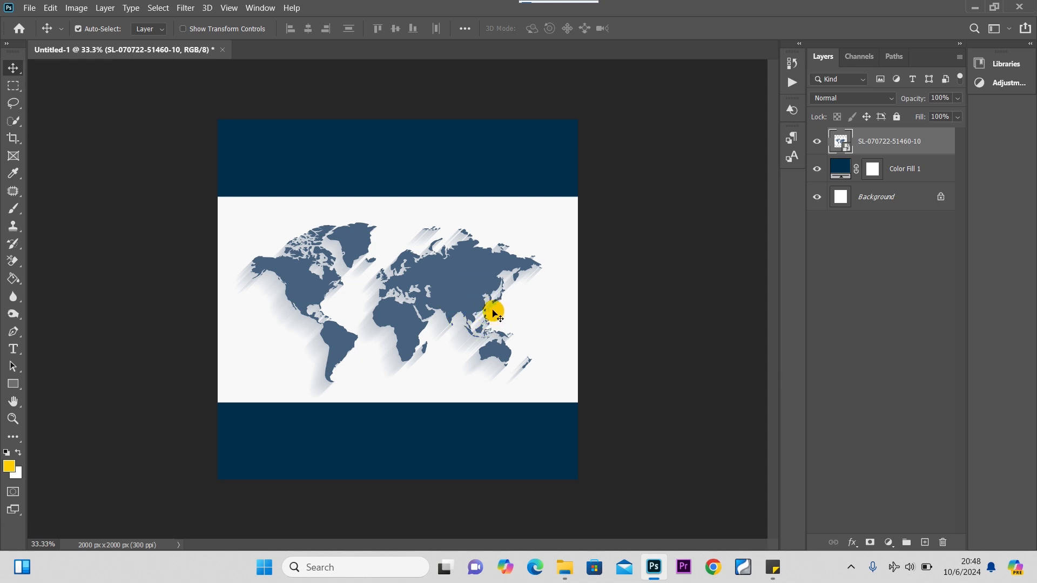
click(864, 99)
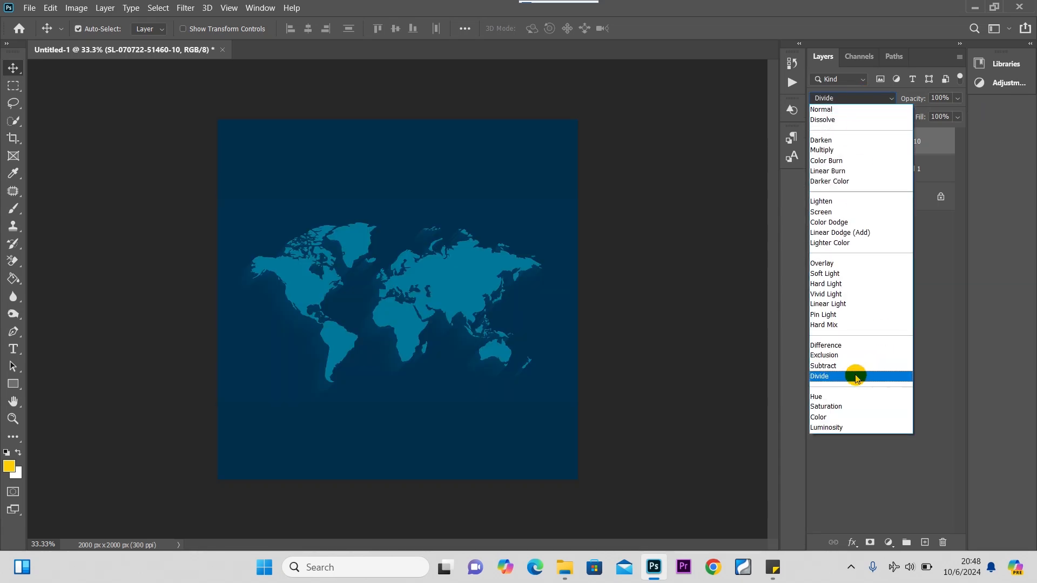
click(853, 377)
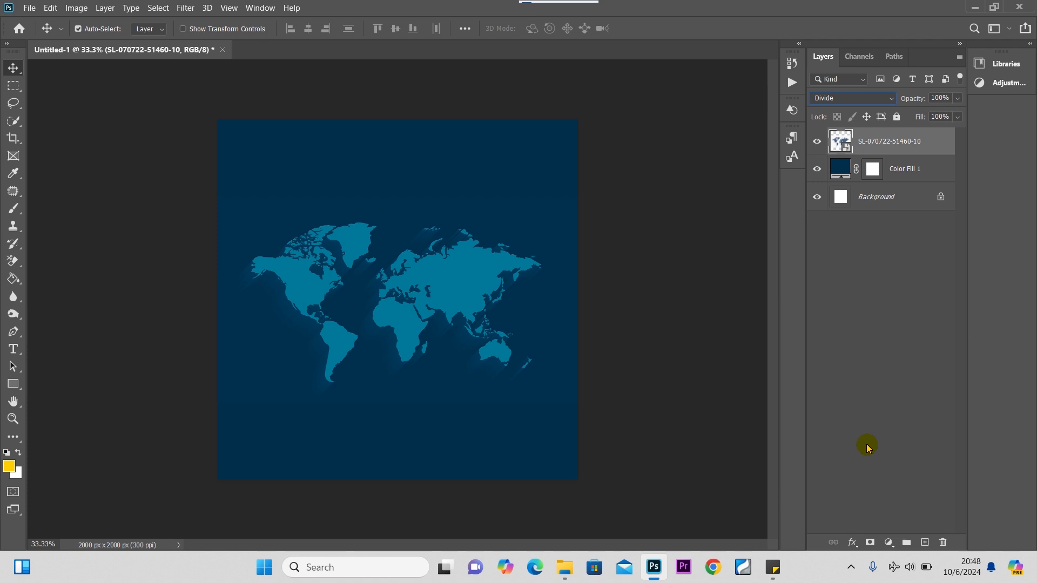
Add a layer mask to the world map and fade its upper and lower edges with a soft black brush sized 1400.
click(870, 543)
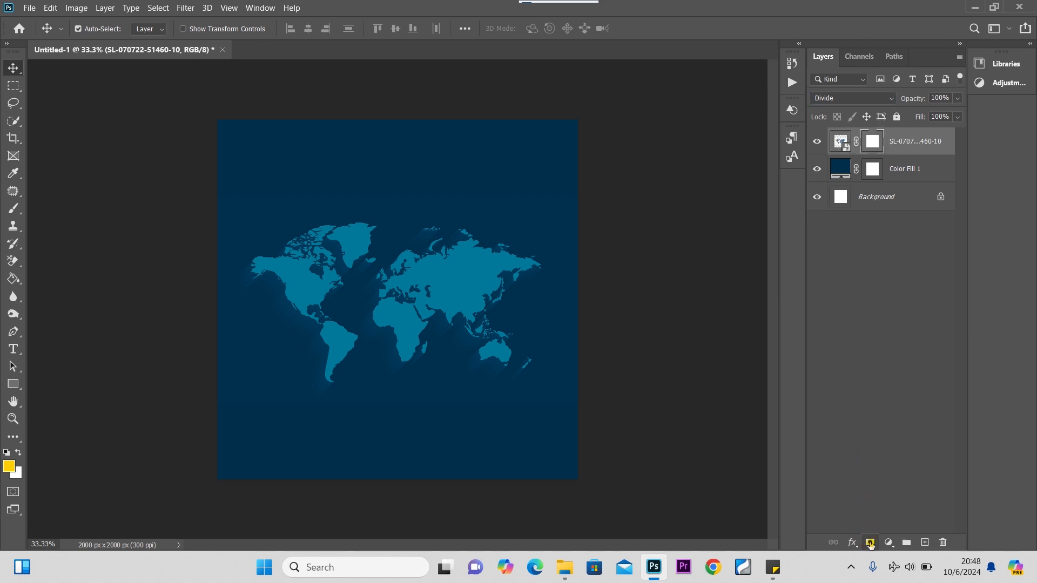
click(13, 208)
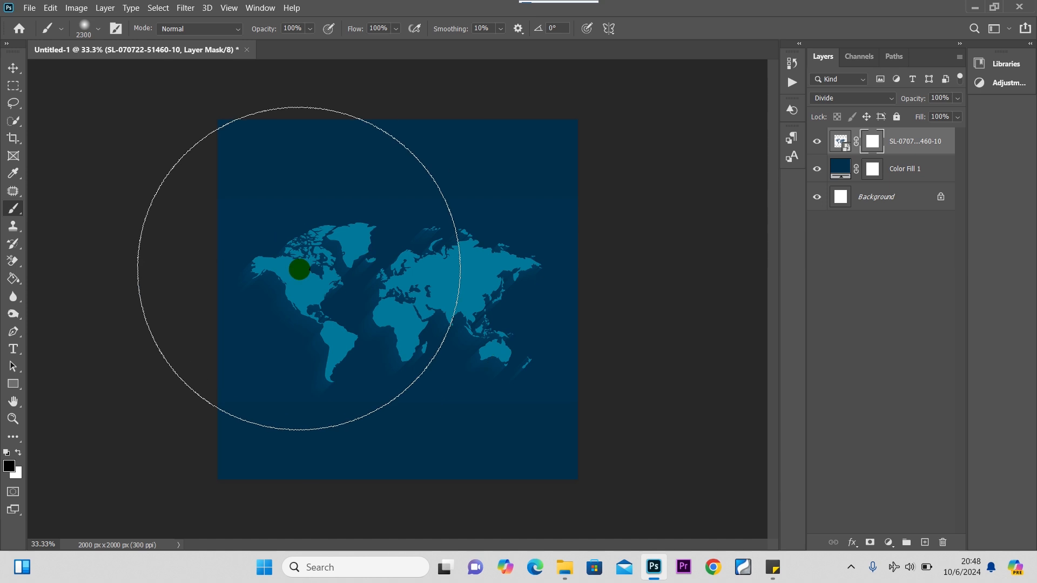
key(bracketleft)
key(bracketleft)
key(bracketleft)
key(bracketleft)
key(bracketleft)
key(bracketleft)
key(bracketleft)
key(bracketleft)
key(bracketleft)
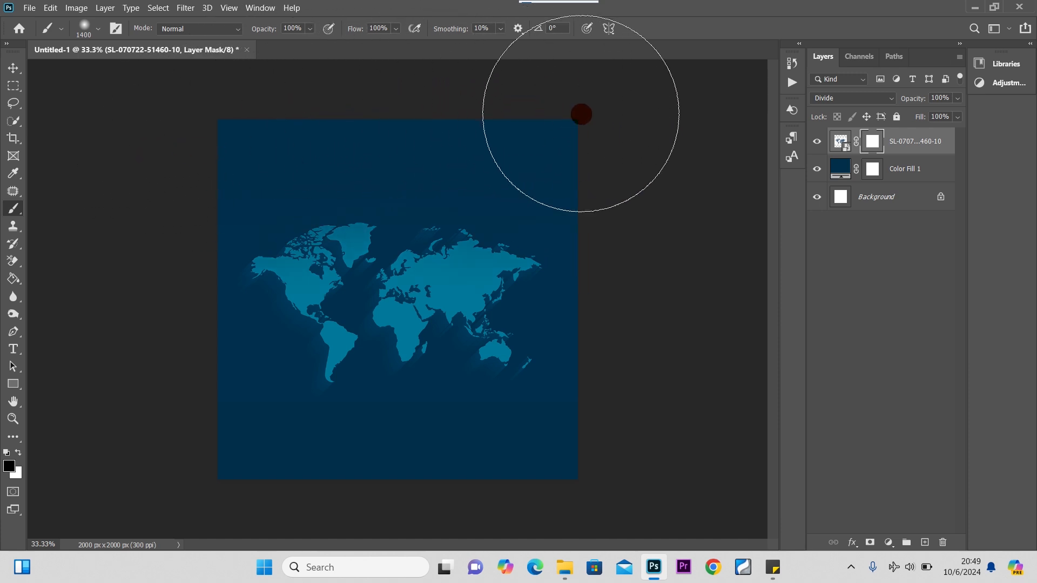
drag(641, 121, 641, 124)
mouse_move(575, 474)
mouse_down()
mouse_move(527, 490)
mouse_move(359, 490)
mouse_move(436, 488)
mouse_move(253, 515)
mouse_move(194, 462)
mouse_move(216, 488)
mouse_move(292, 516)
mouse_move(459, 519)
mouse_move(566, 480)
mouse_move(408, 492)
mouse_move(232, 427)
mouse_up()
Lower the world map layer's opacity to 26% and move the map up slightly on the canvas.
click(11, 75)
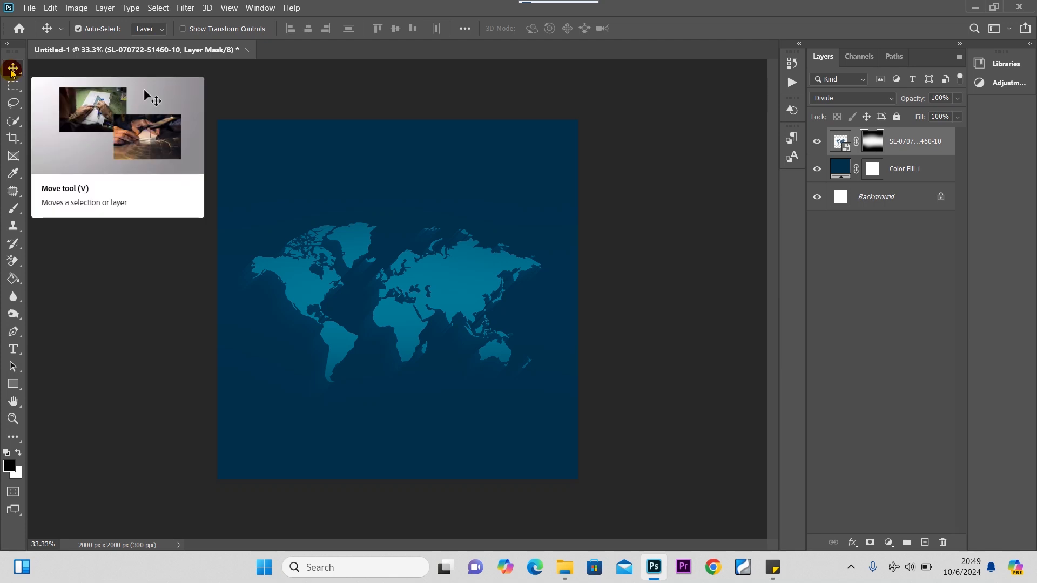
click(959, 98)
drag(929, 115, 918, 114)
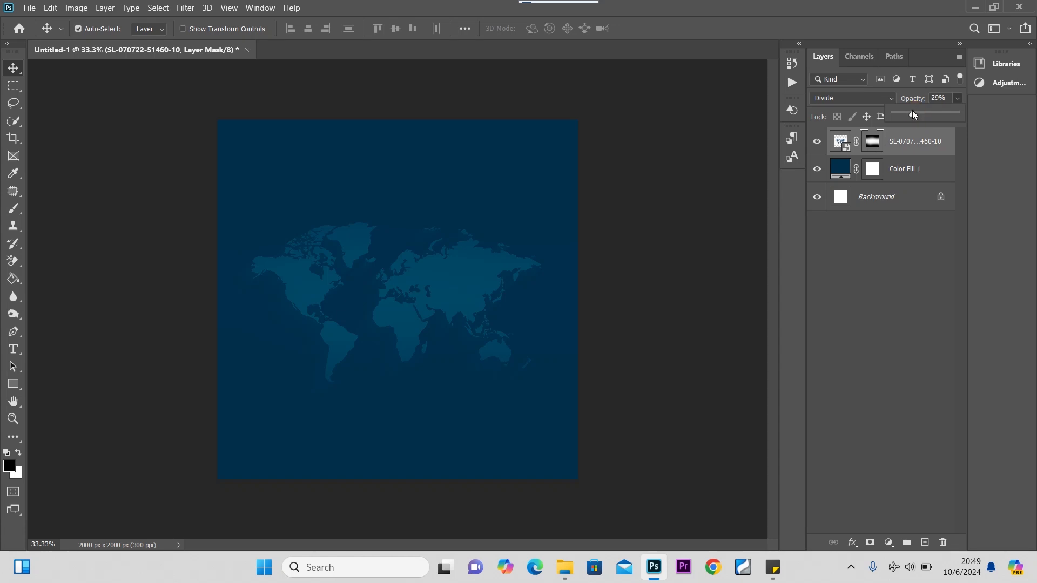
drag(475, 292, 476, 258)
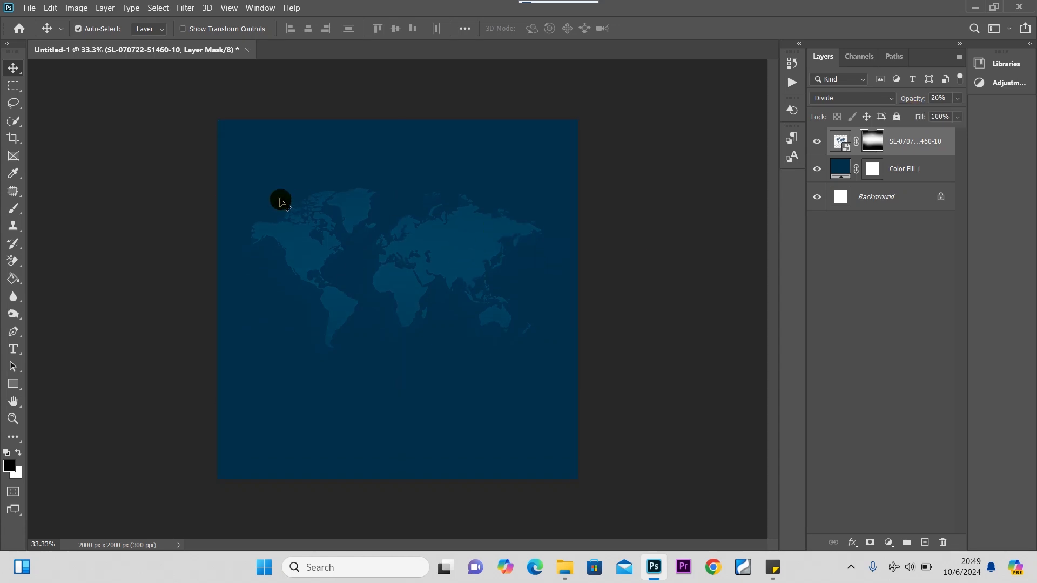
click(232, 89)
Open the business man image from the convention folder as a separate document and select the man with Select Subject.
mouse_move(564, 567)
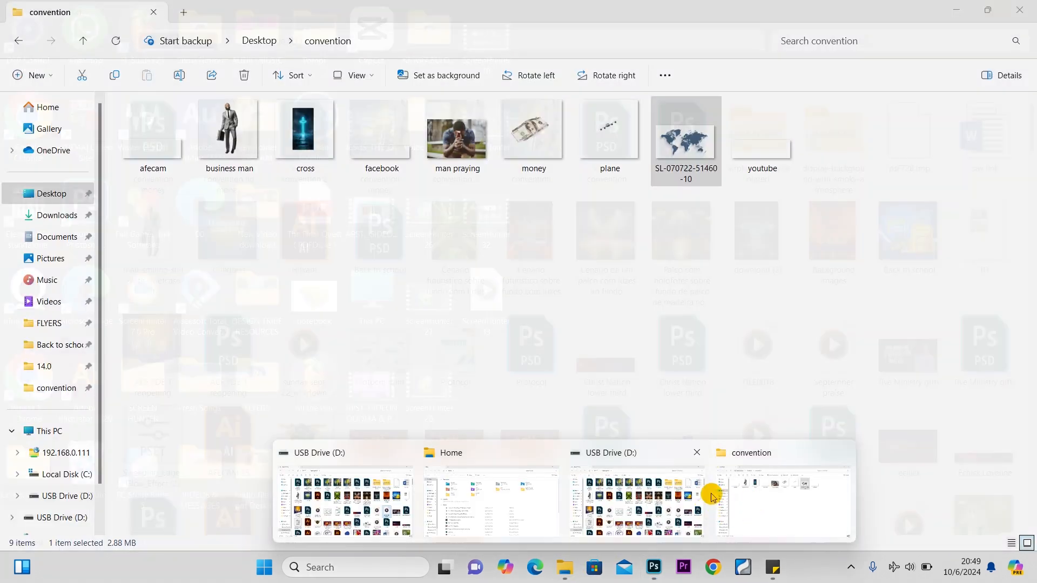
click(712, 493)
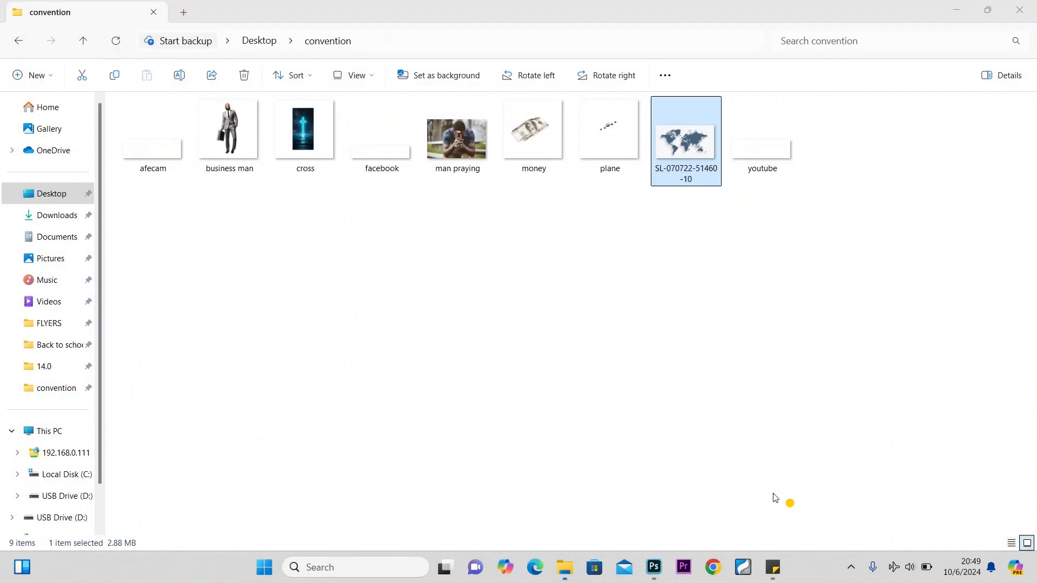
drag(233, 125, 377, 360)
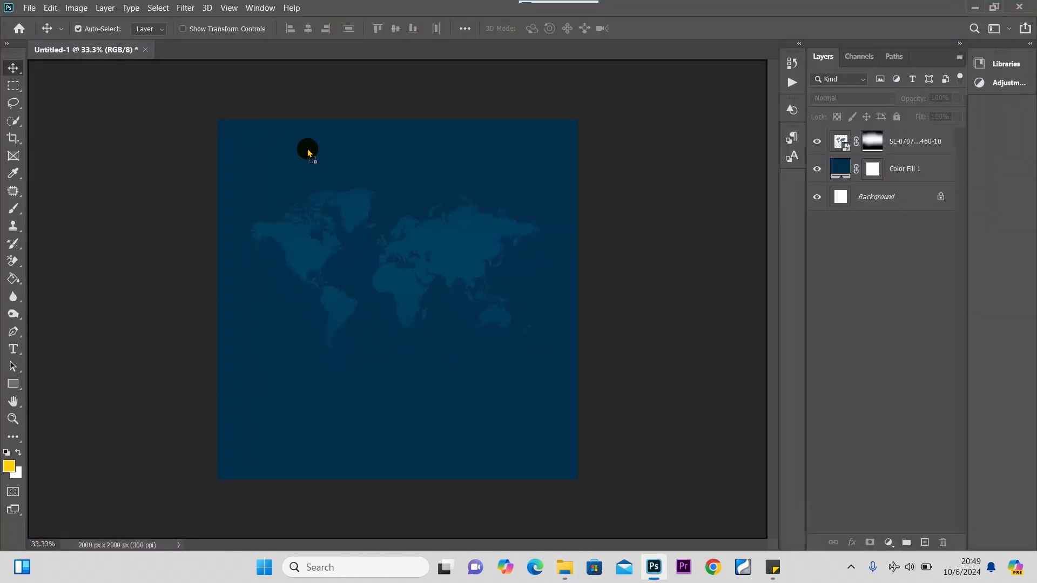
drag(309, 153, 309, 50)
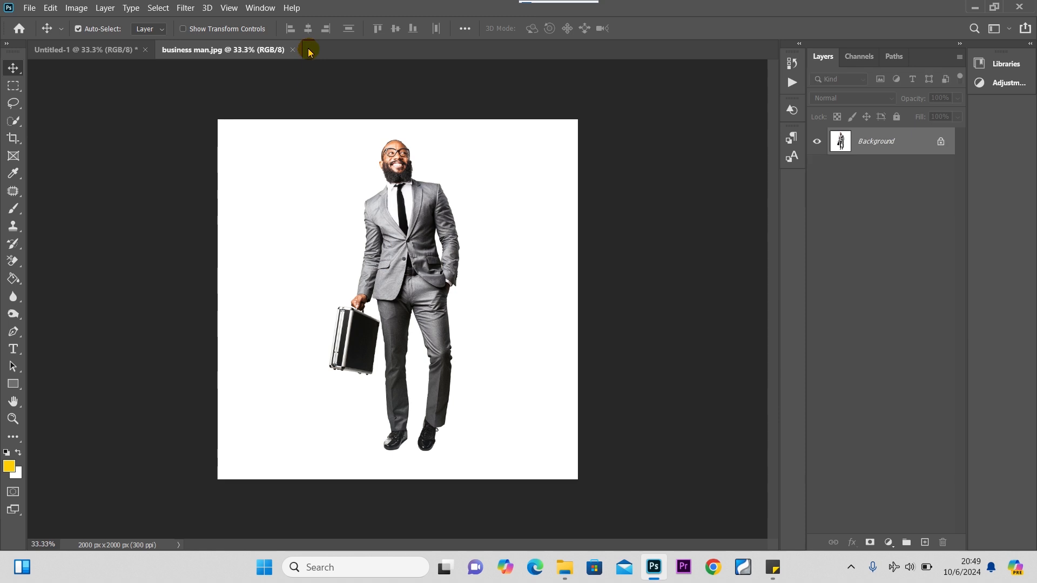
click(157, 8)
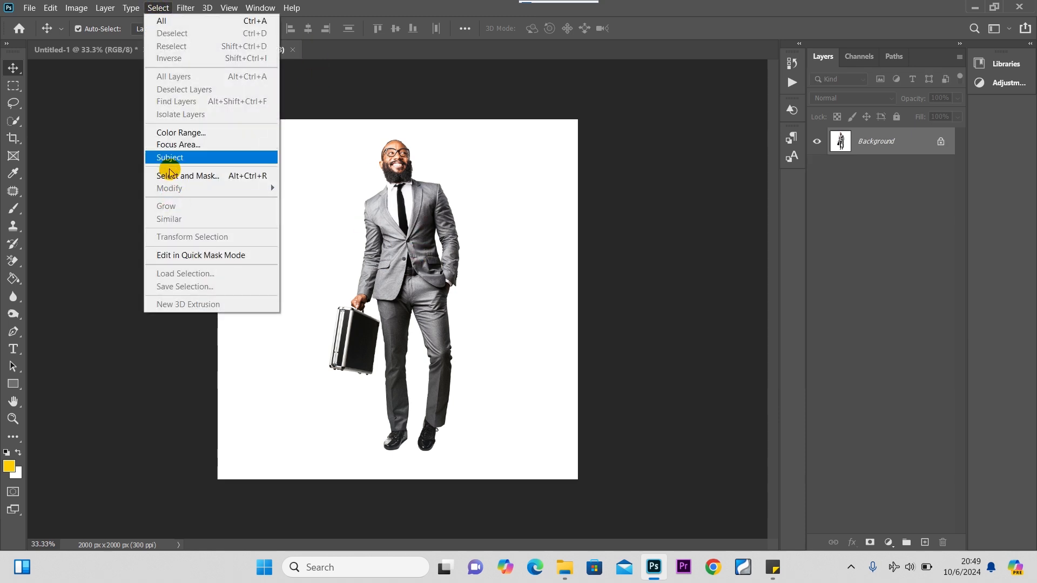
click(186, 160)
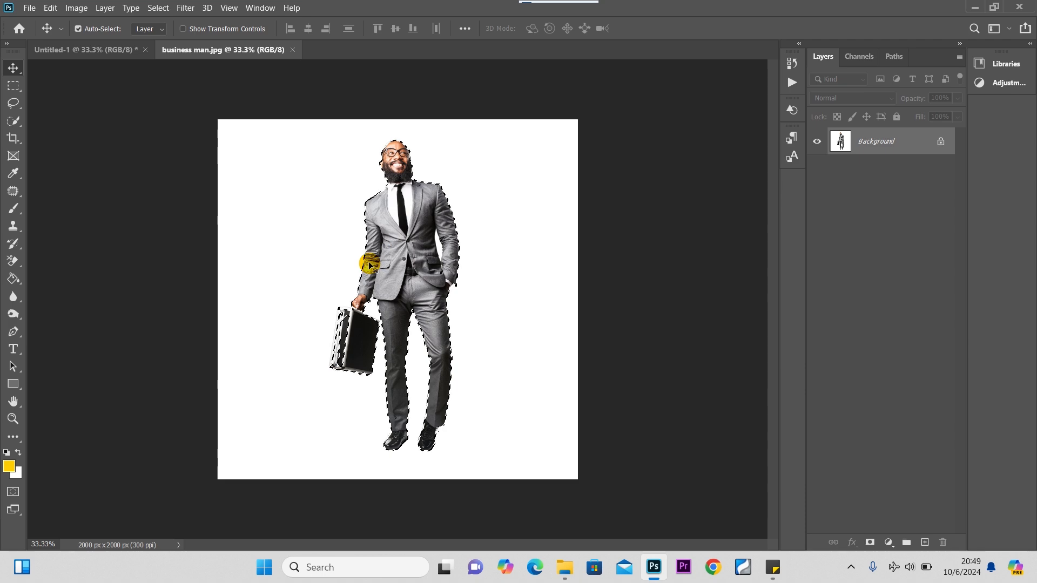
Add the briefcase's missing front and side areas, down to its lower edge, to the man's selection with the Quick Selection tool.
key(ctrl+plus)
key(ctrl+plus)
key(ctrl+plus)
key(ctrl+plus)
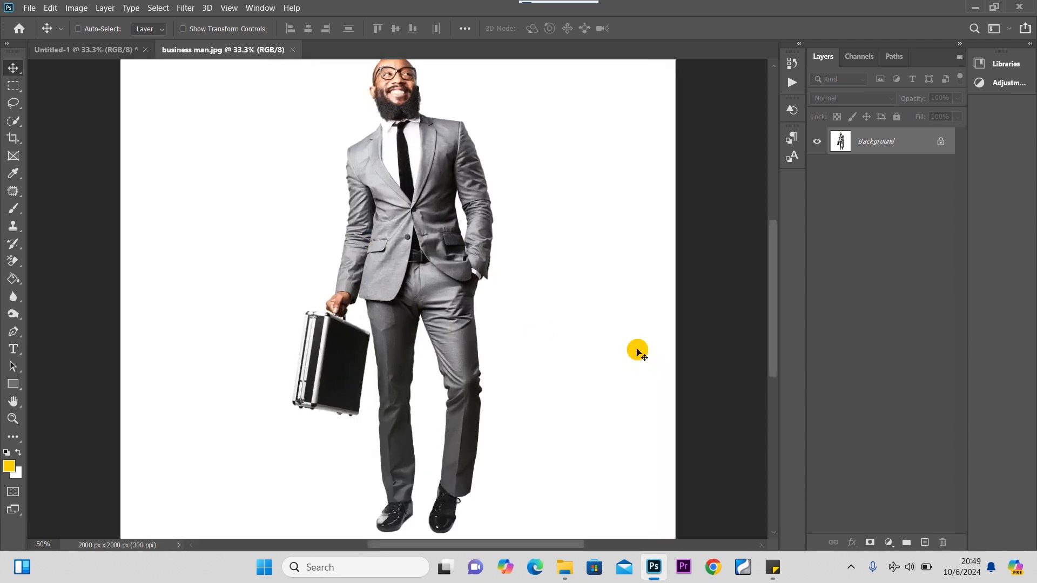
key(ctrl+plus)
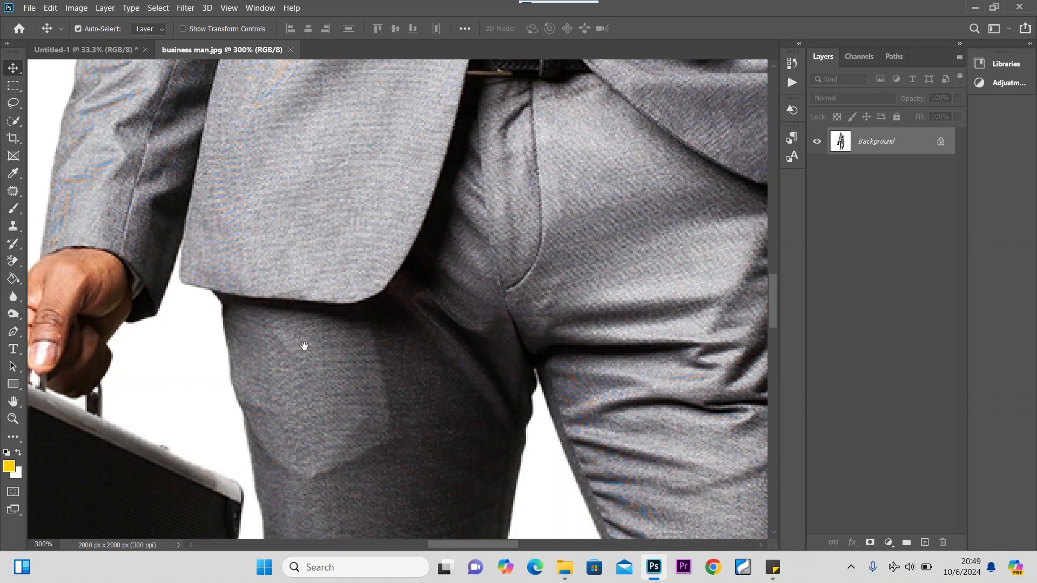
drag(306, 343, 591, 158)
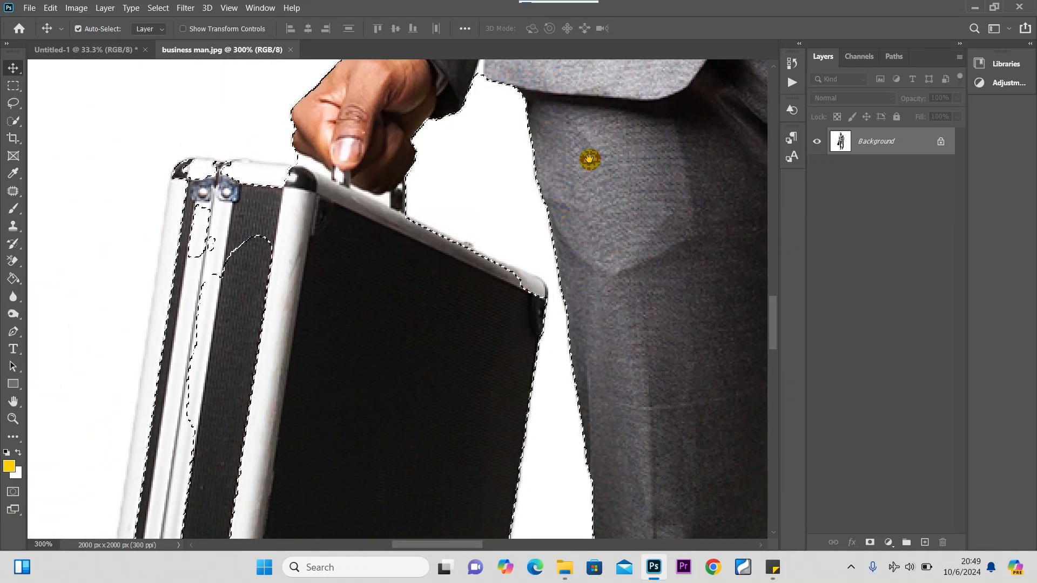
drag(362, 281, 463, 186)
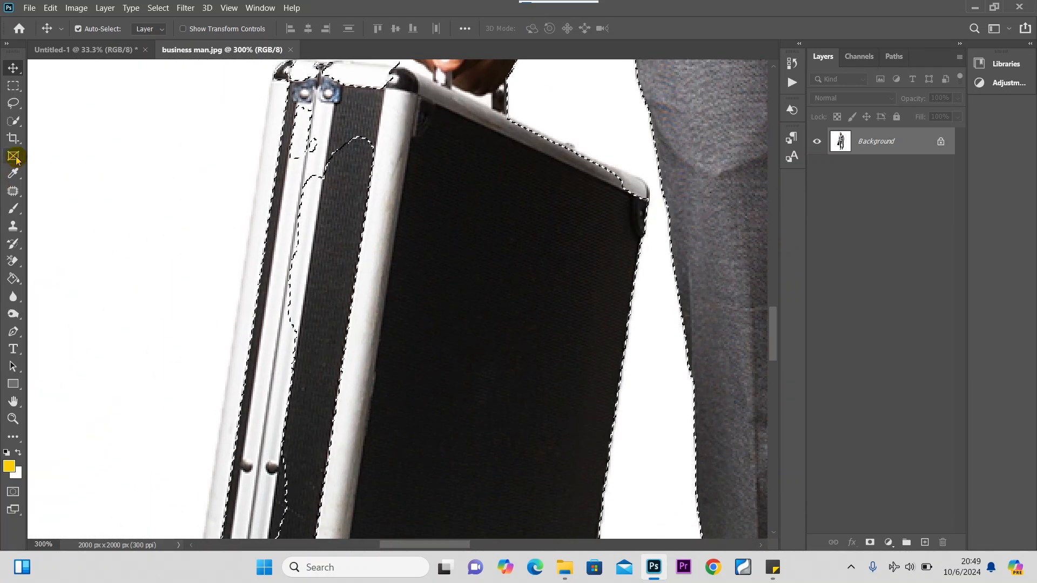
click(14, 122)
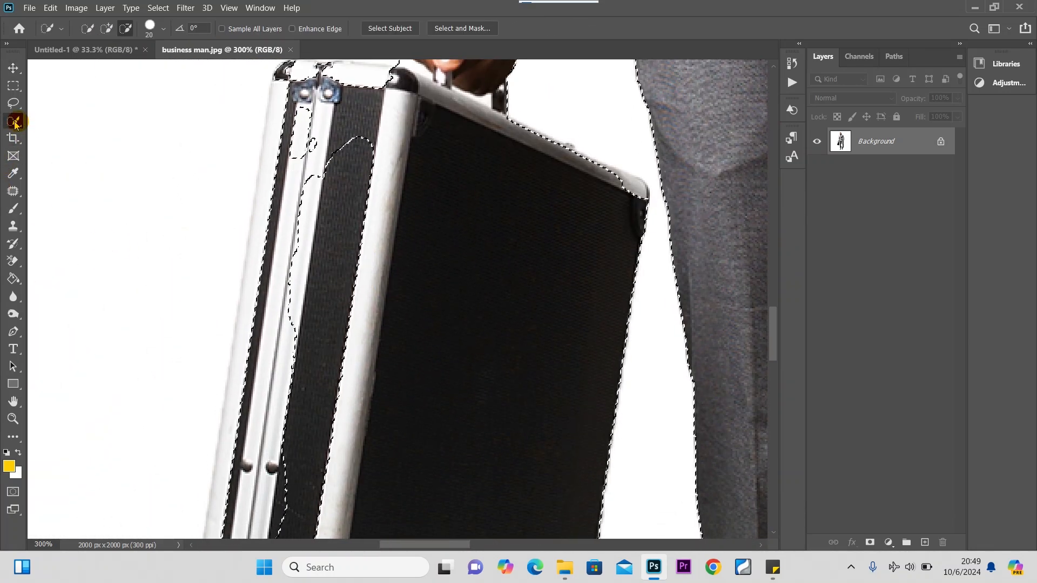
click(107, 29)
mouse_move(383, 179)
mouse_down()
mouse_move(303, 135)
mouse_move(304, 120)
mouse_move(285, 165)
mouse_move(289, 90)
mouse_move(261, 393)
mouse_move(330, 325)
mouse_move(373, 206)
mouse_move(333, 359)
mouse_up()
scroll(333, 359, down, 5)
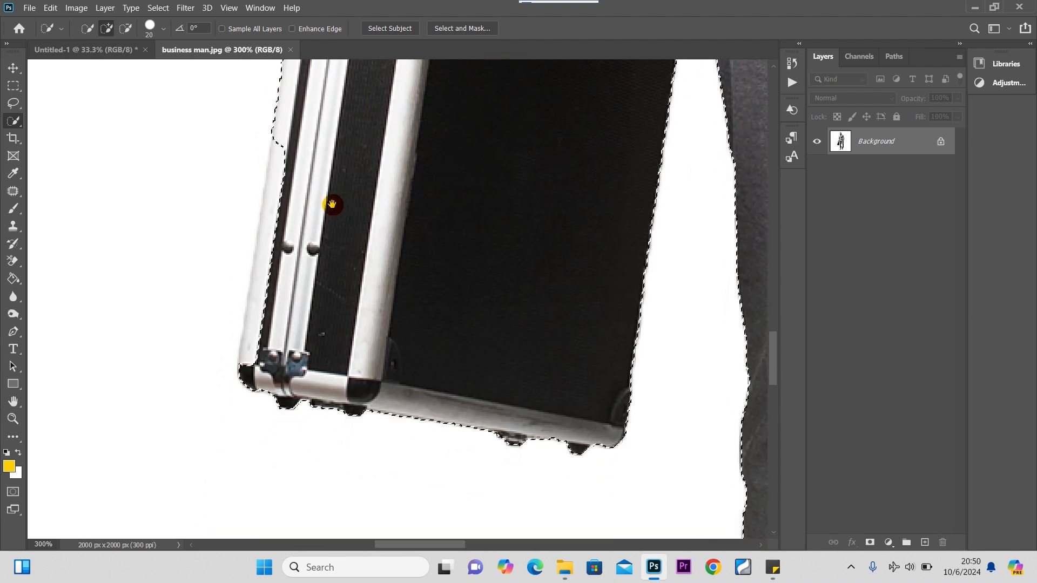
mouse_move(296, 134)
mouse_down()
mouse_move(300, 296)
mouse_move(293, 322)
mouse_move(297, 144)
mouse_move(278, 359)
mouse_up()
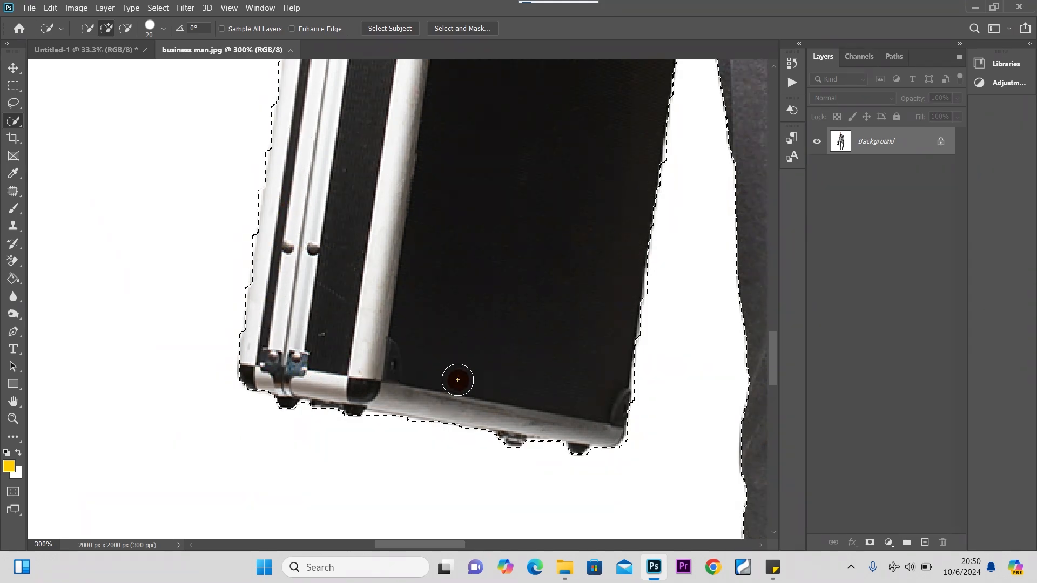
Extend the selection over the briefcase's white top edge and corner just beside the man's hand.
scroll(382, 231, up, 5)
scroll(378, 224, up, 3)
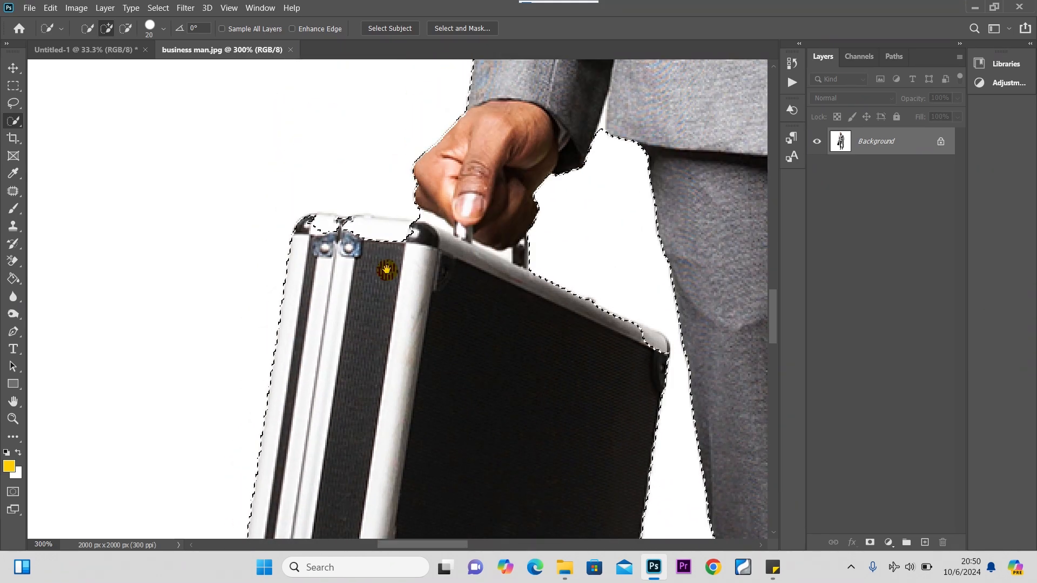
drag(325, 239, 388, 239)
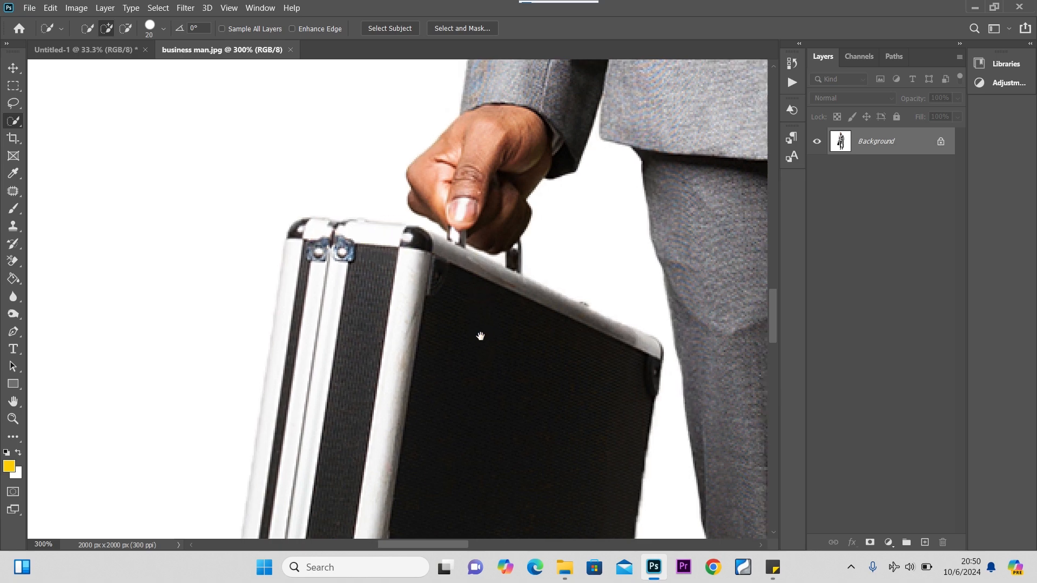
drag(479, 336, 407, 401)
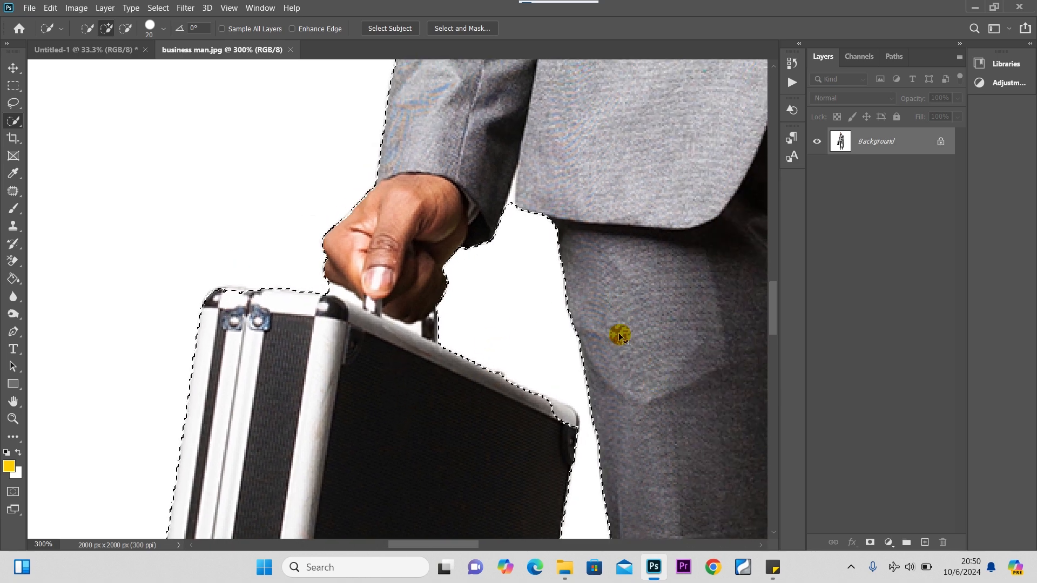
Turn the selection into a layer mask and bring the cut-out man into the flyer document over the world map.
key(ctrl+0)
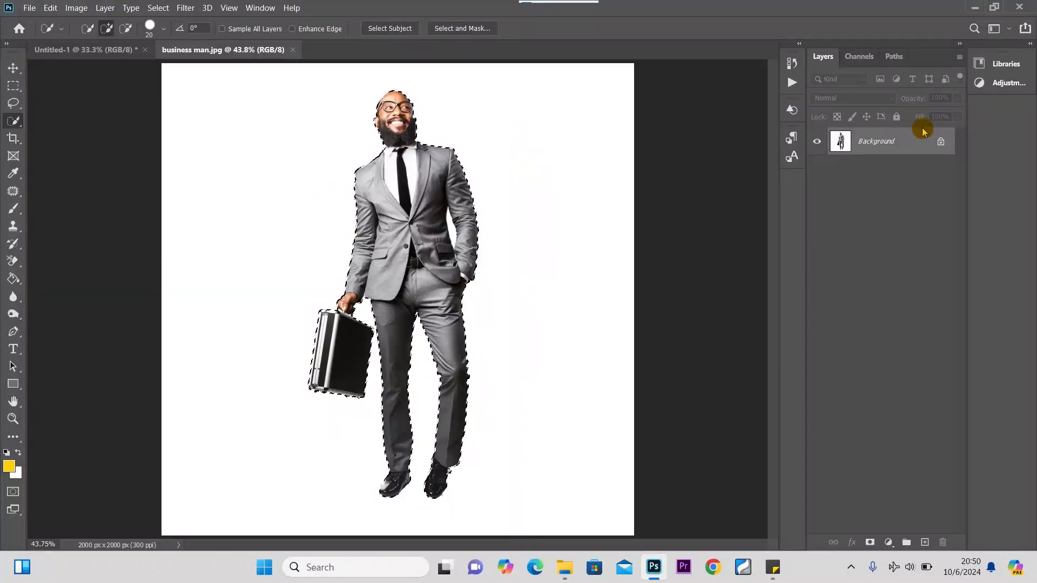
click(870, 543)
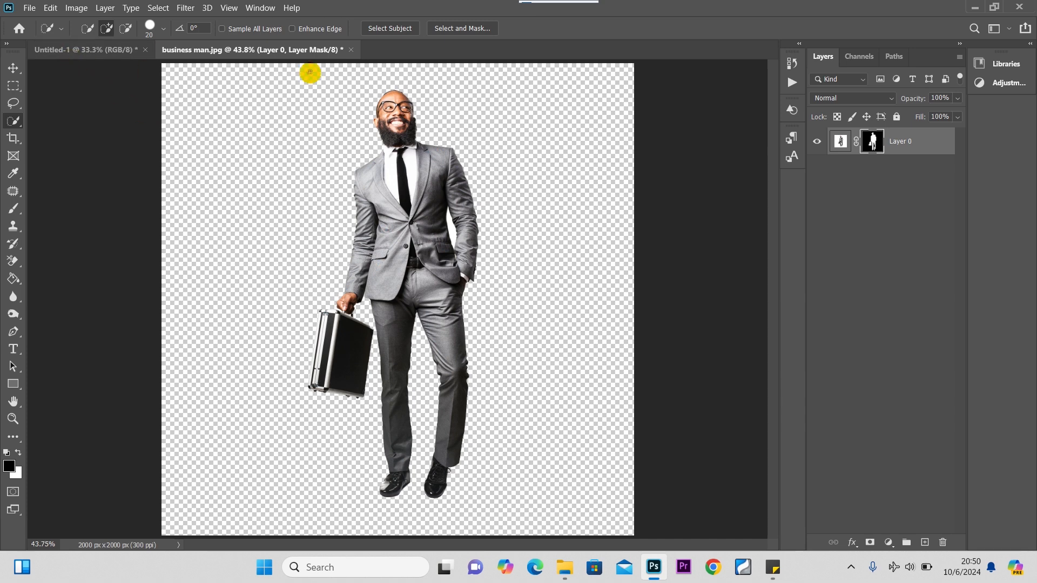
drag(936, 144, 501, 341)
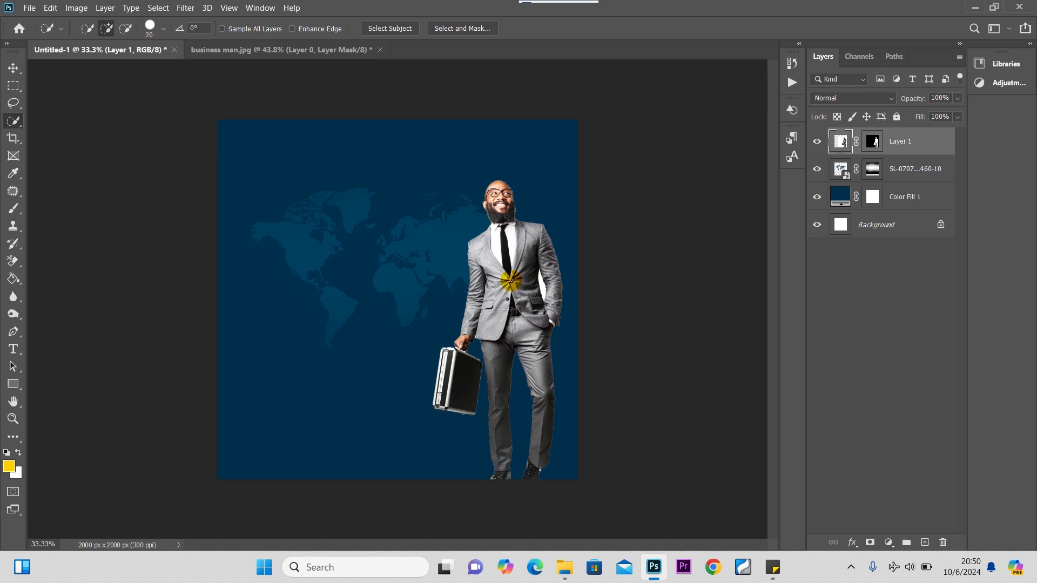
Scale the man up to about 222% and place him along the flyer's right side, framing the briefcase, arm and suit.
key(ctrl+t)
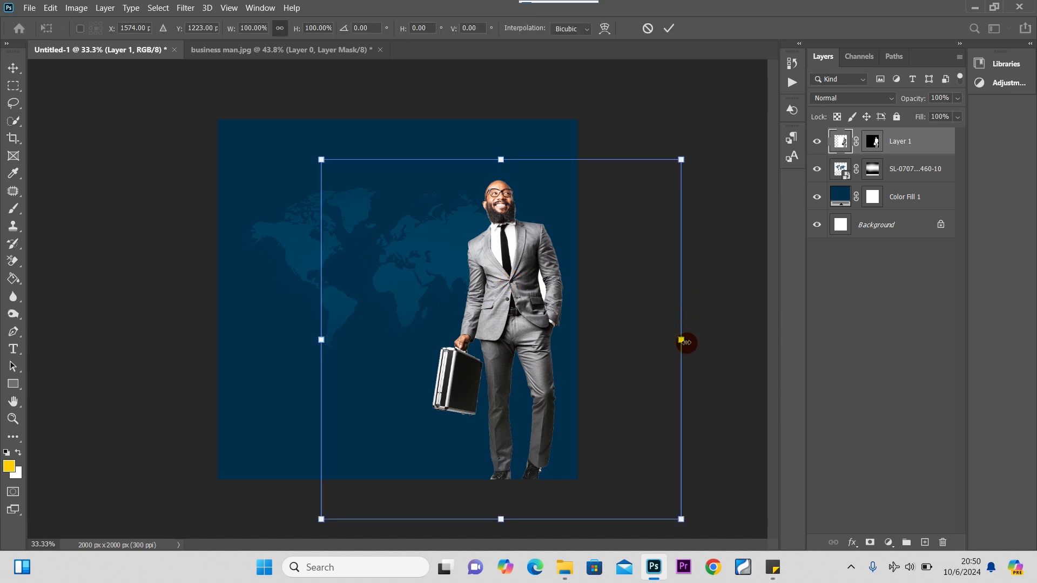
drag(682, 340, 1029, 213)
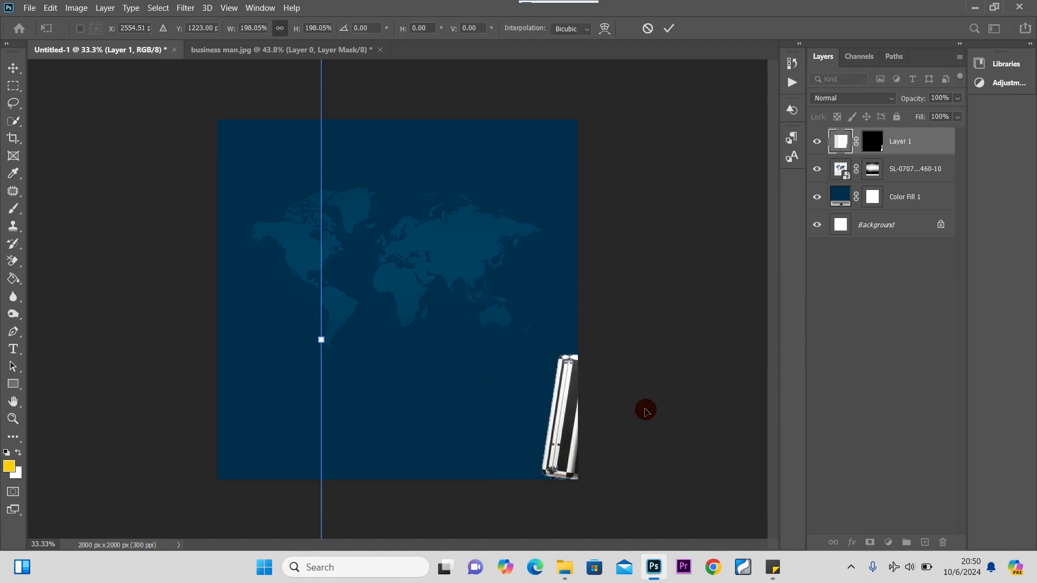
drag(565, 419, 396, 355)
drag(149, 278, 2, 296)
drag(499, 315, 592, 311)
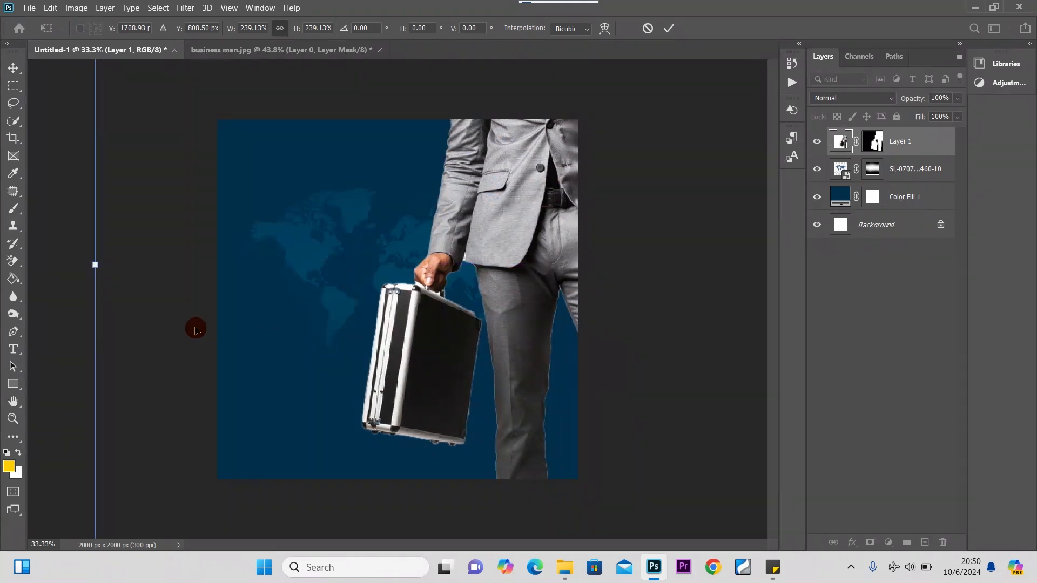
drag(96, 268, 156, 266)
drag(545, 266, 529, 266)
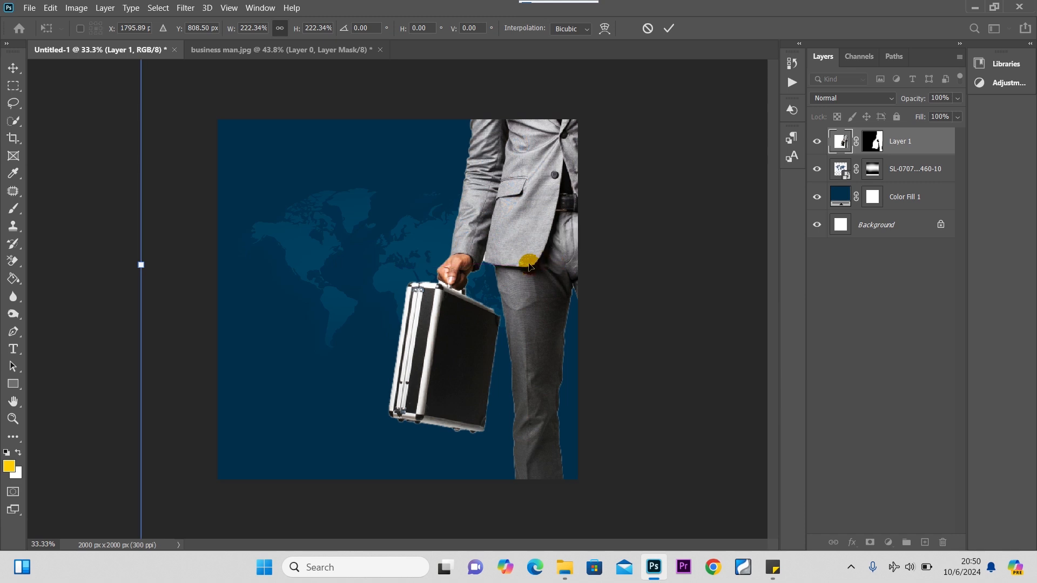
click(13, 67)
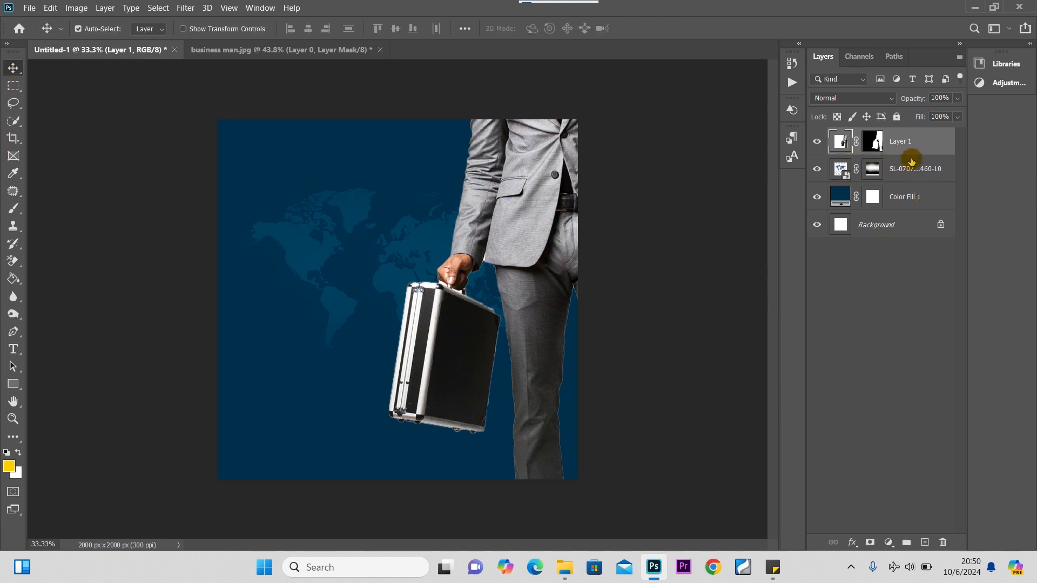
Add a new layer above the world map and paint one soft yellow (ffcd03) glow behind the man with a brush sized 2100.
click(940, 171)
click(925, 542)
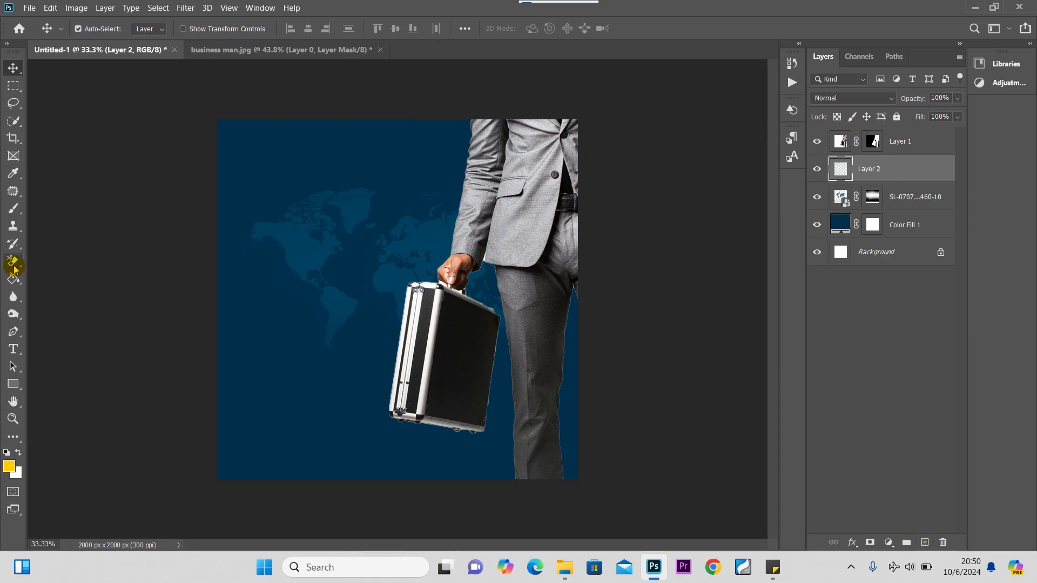
click(14, 209)
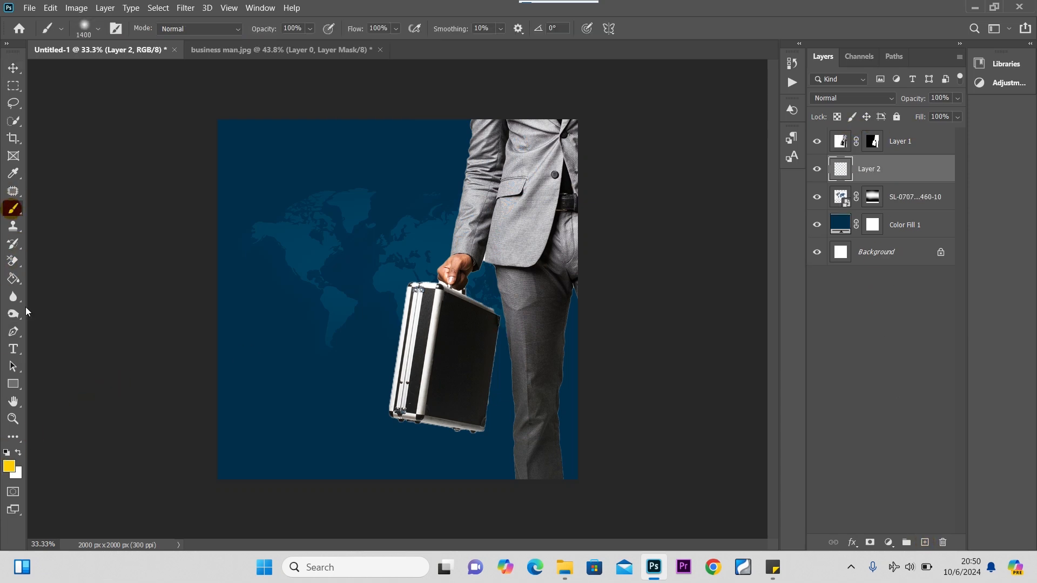
click(9, 467)
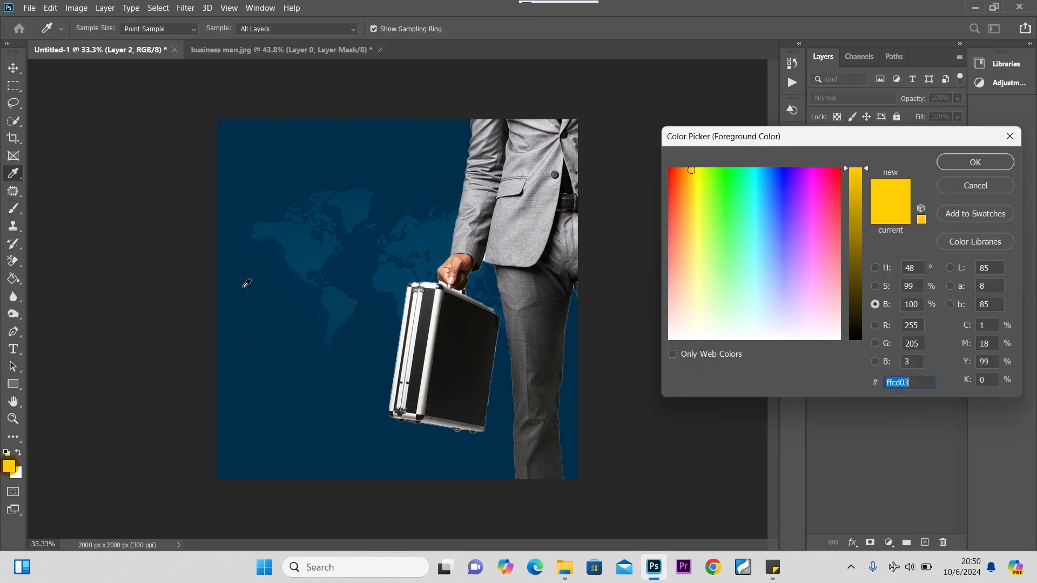
click(960, 162)
key(bracketright)
key(bracketright)
key(bracketright)
key(bracketright)
key(bracketright)
key(bracketright)
key(bracketright)
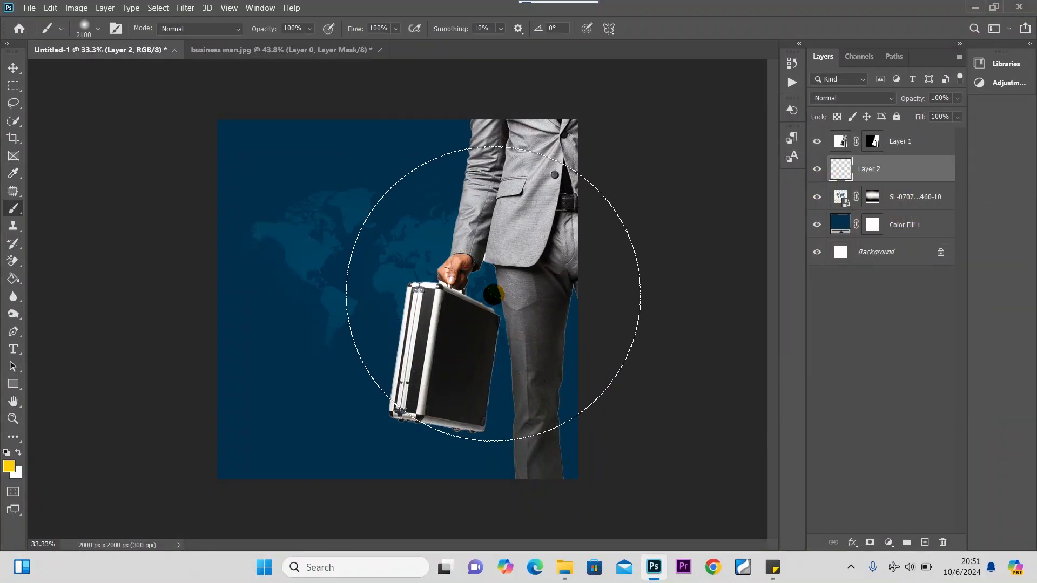
click(495, 287)
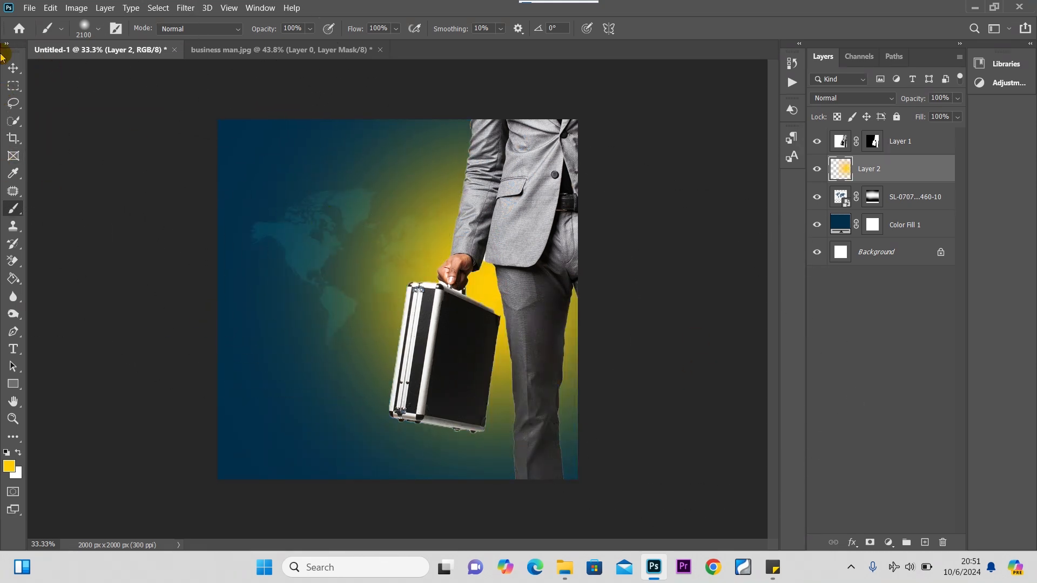
Select the world map layer and shift the map slightly to the left on the canvas.
click(12, 69)
click(287, 241)
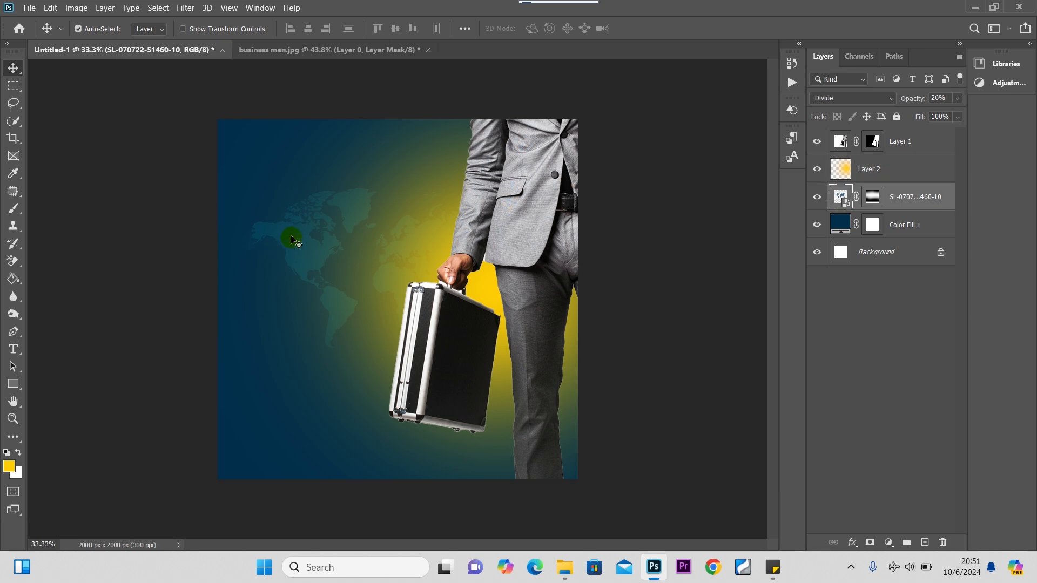
drag(302, 242, 290, 243)
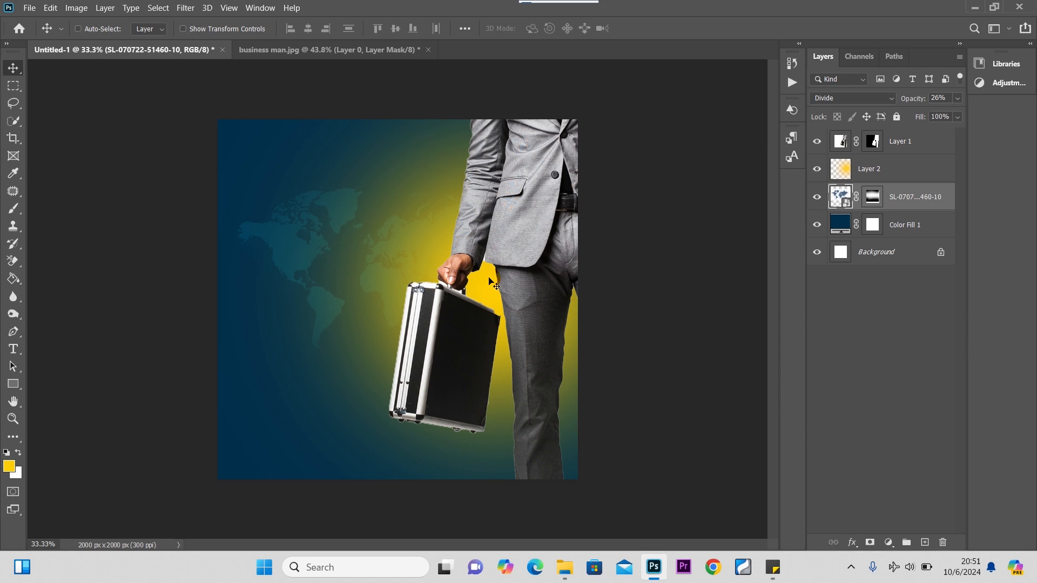
Trace a closed Pen path around the leftover white gap between the hand, the front handle post and the briefcase's top edge.
scroll(491, 281, up, 5)
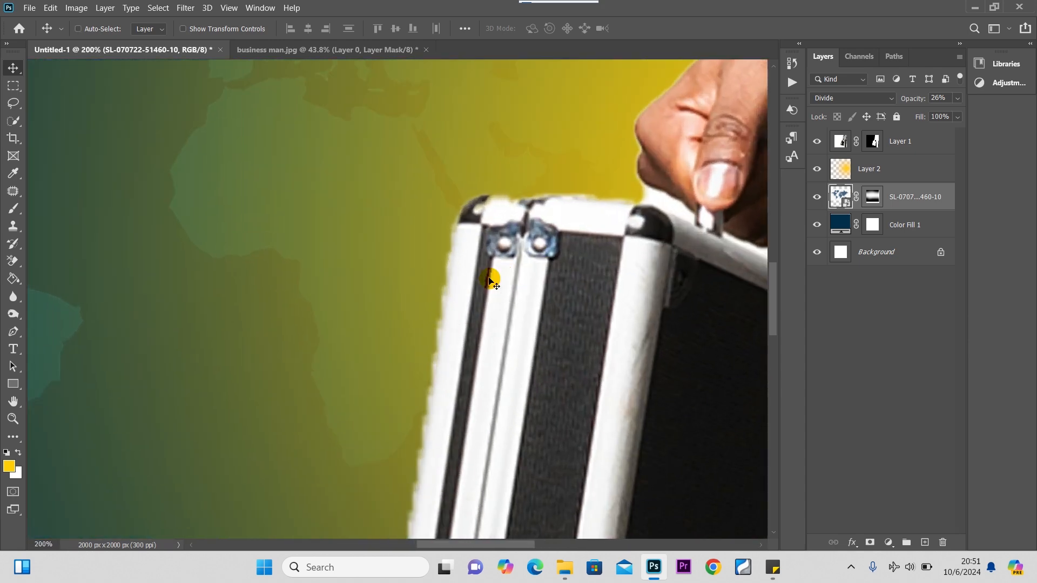
key(ctrl+plus)
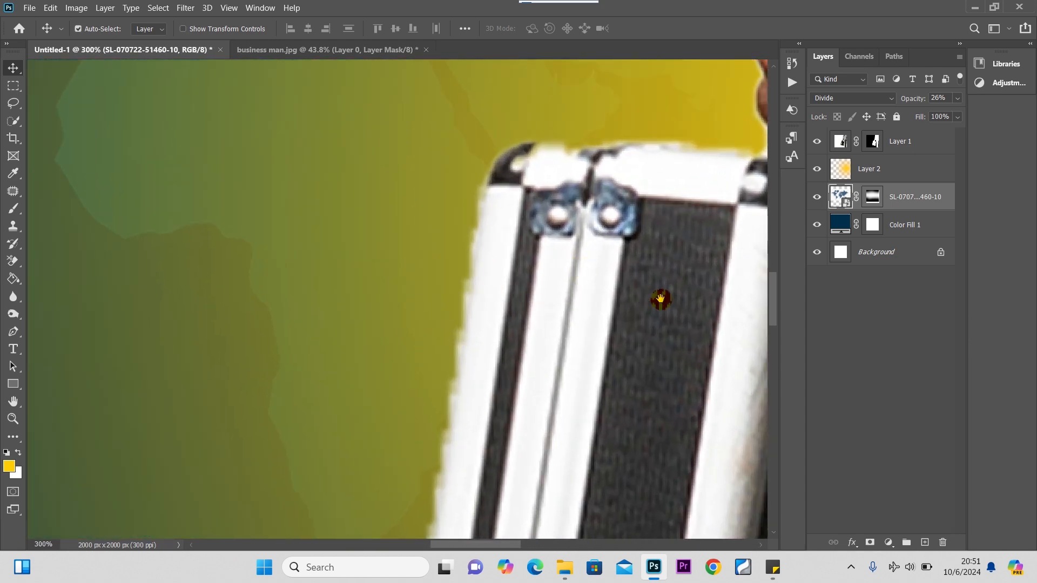
drag(660, 299, 109, 364)
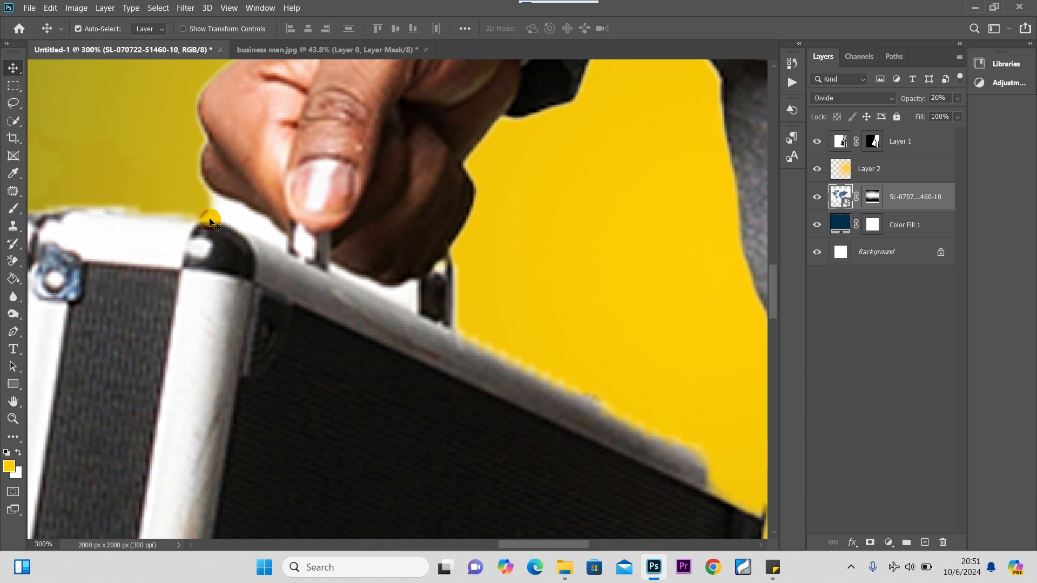
click(13, 331)
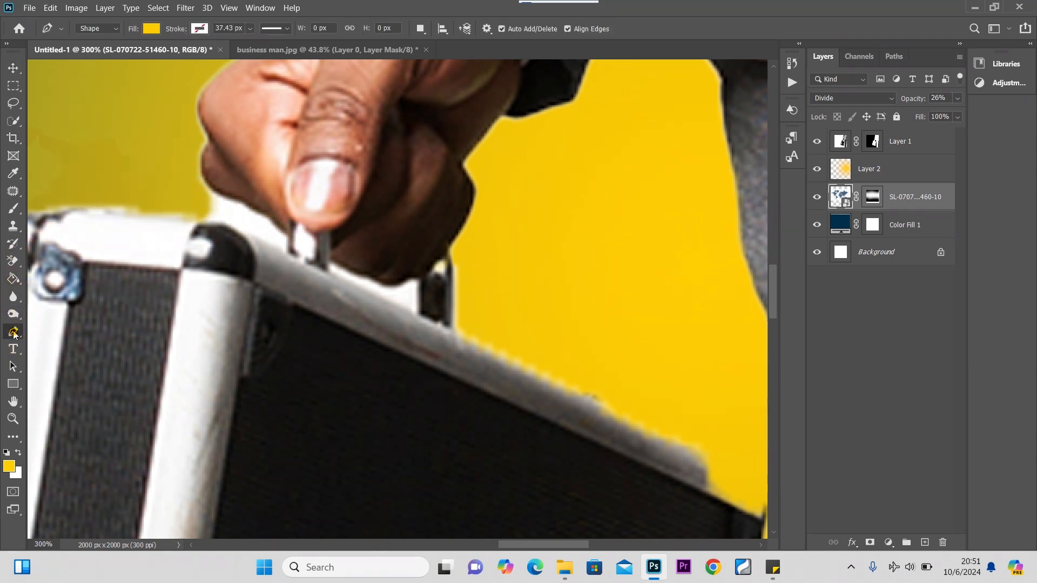
click(103, 33)
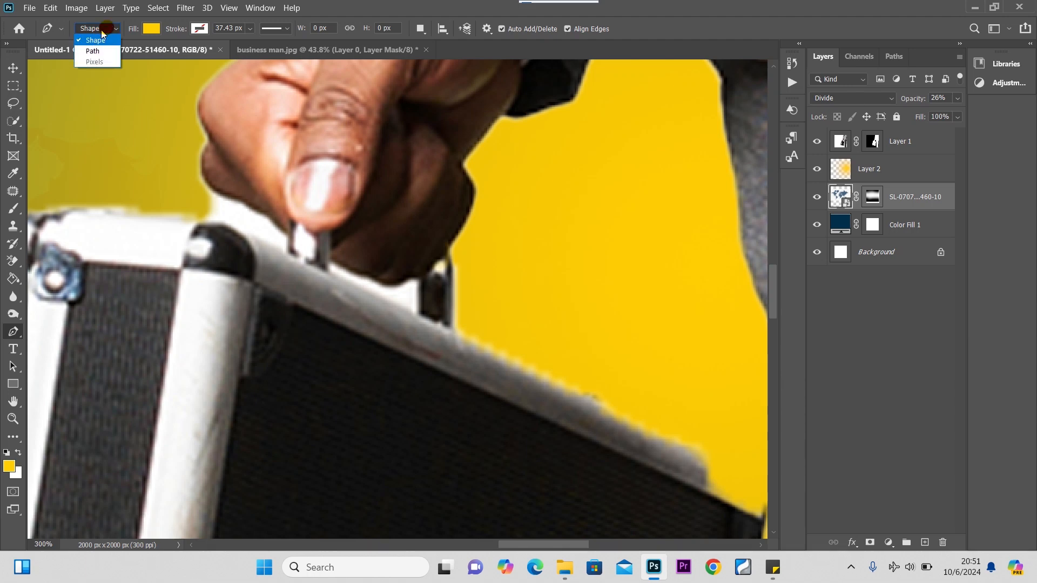
click(91, 51)
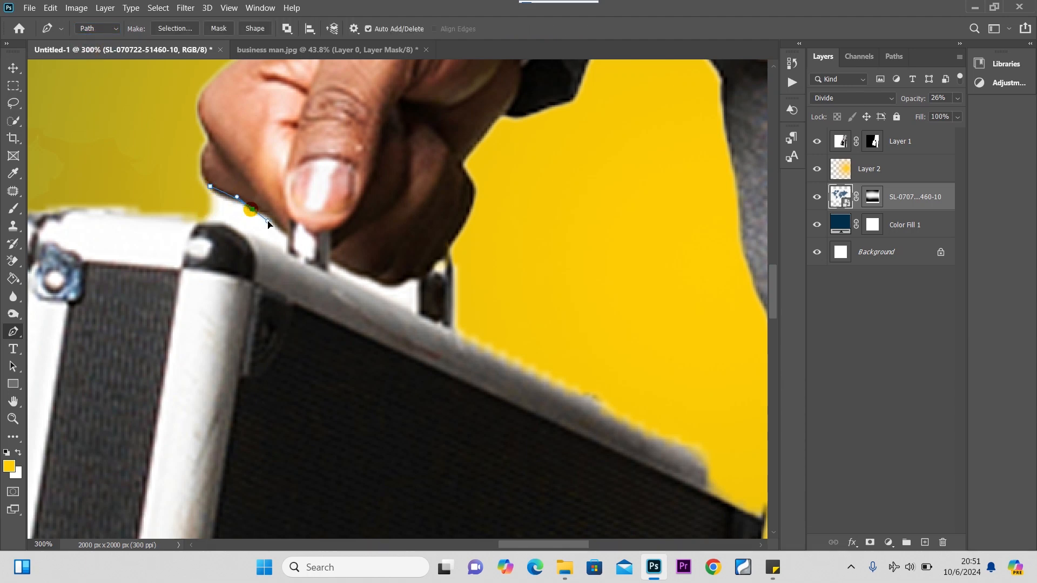
click(275, 224)
click(284, 236)
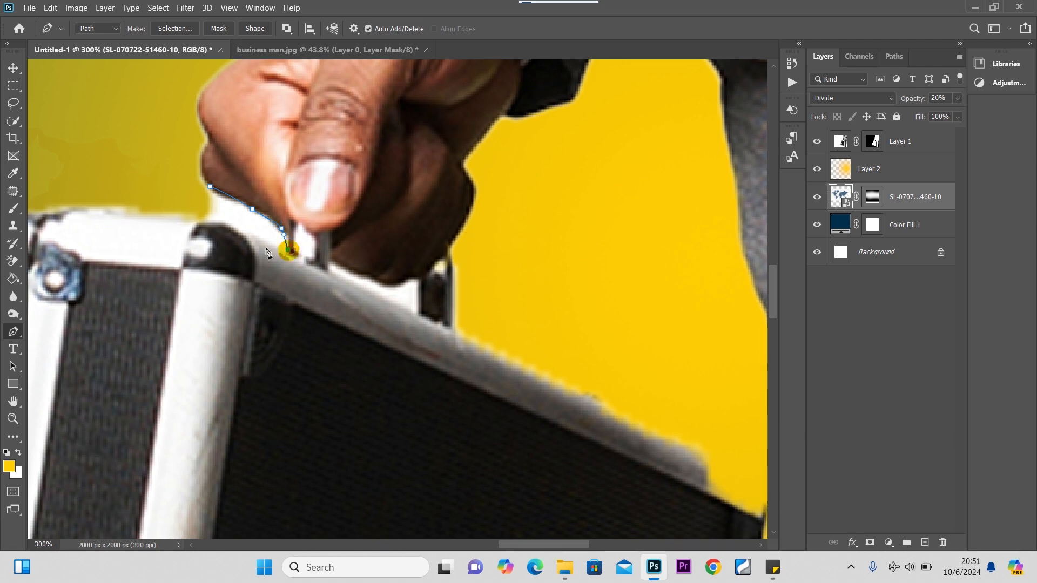
click(252, 238)
drag(203, 217, 191, 213)
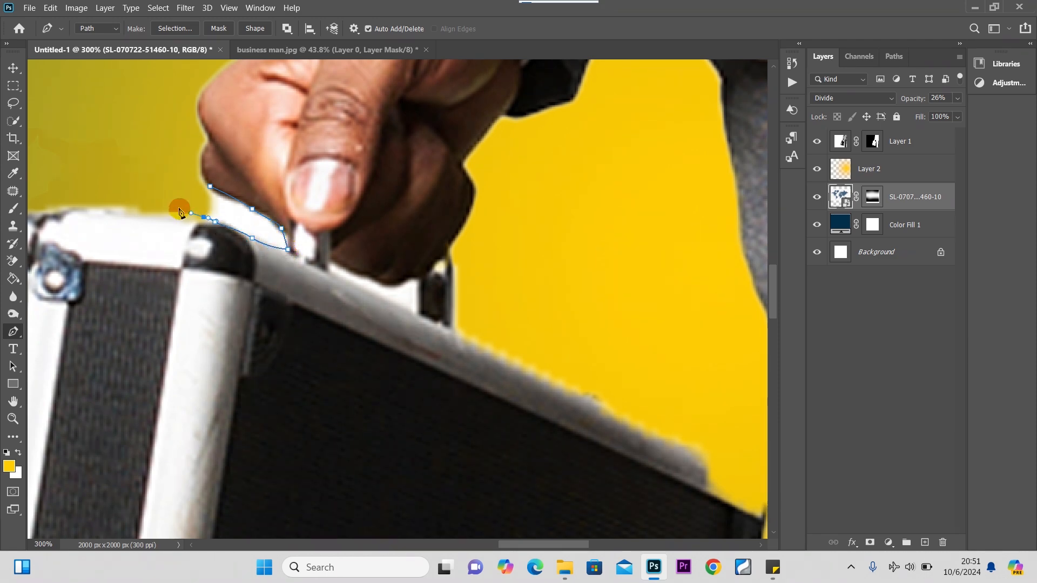
click(210, 187)
Turn the path into a selection with a 1.5-pixel feather, fill it with black on the man's layer mask and deselect.
right_click(215, 206)
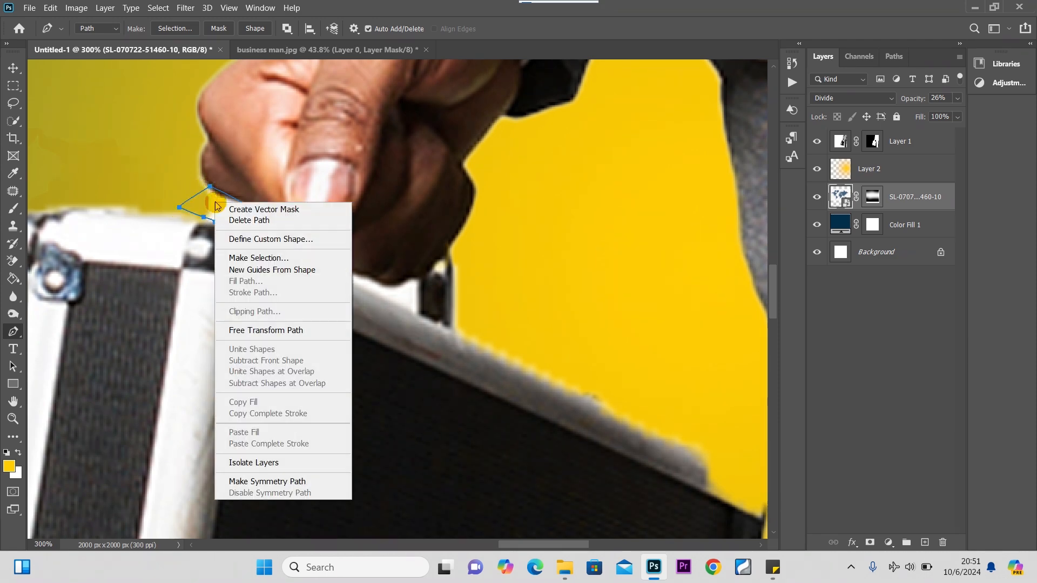
click(257, 259)
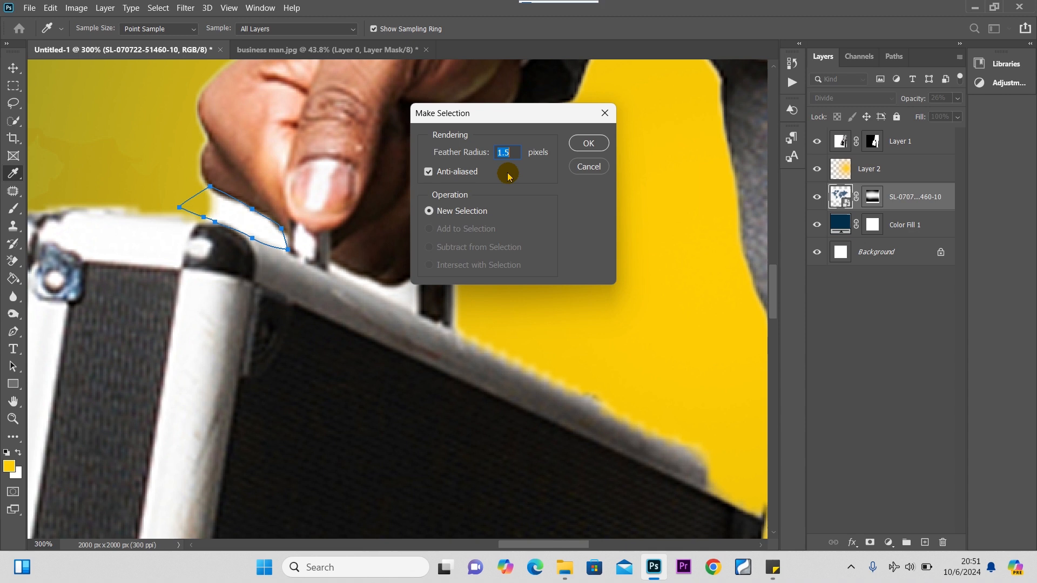
click(582, 143)
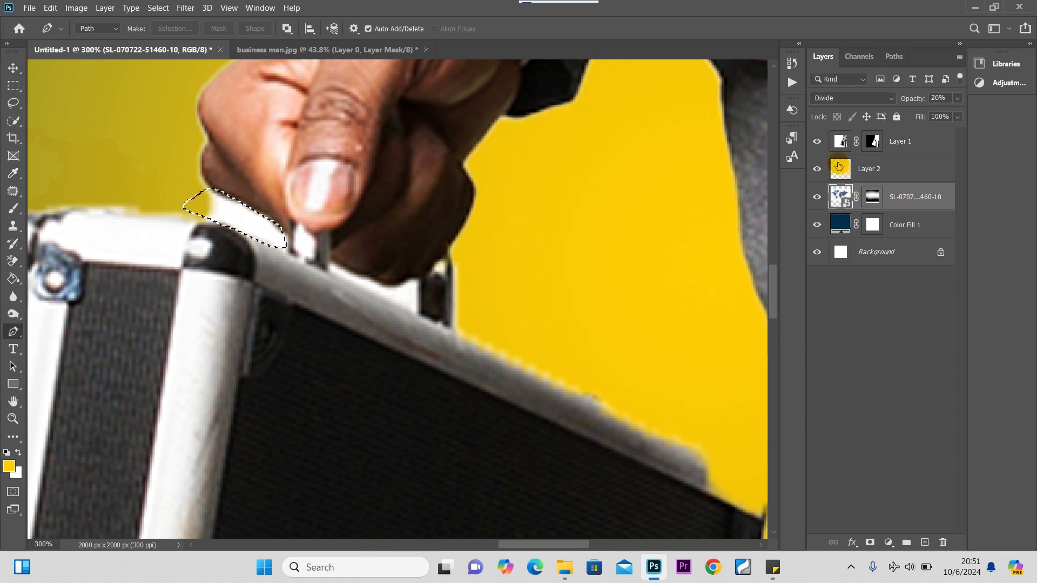
click(874, 142)
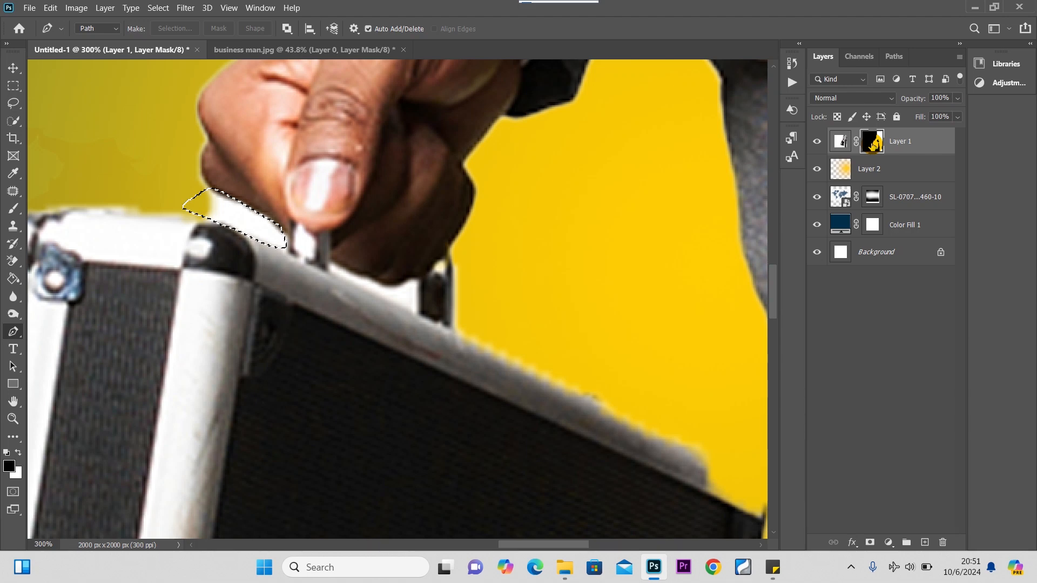
key(alt+BackSpace)
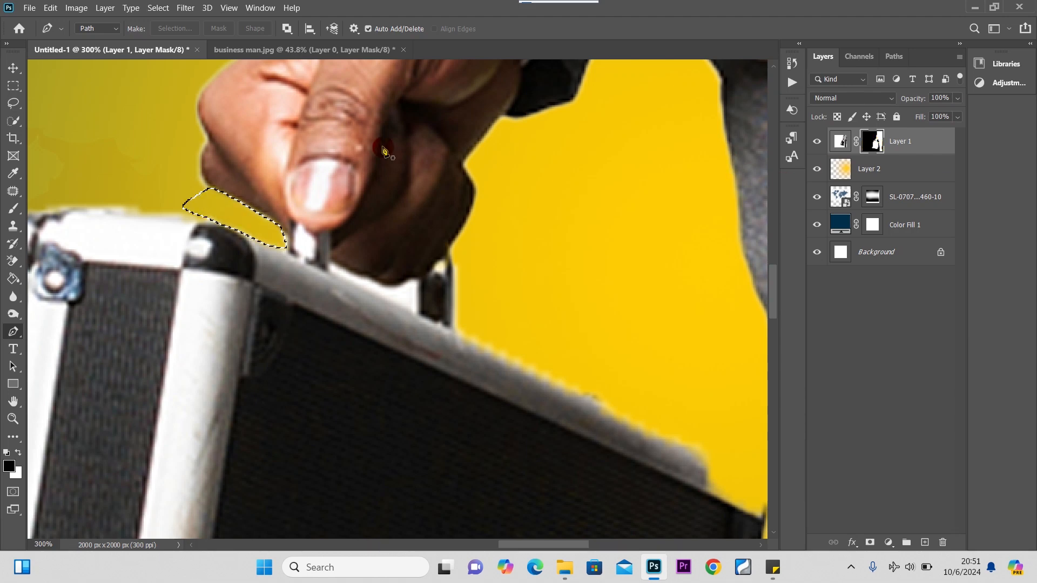
click(13, 85)
click(289, 136)
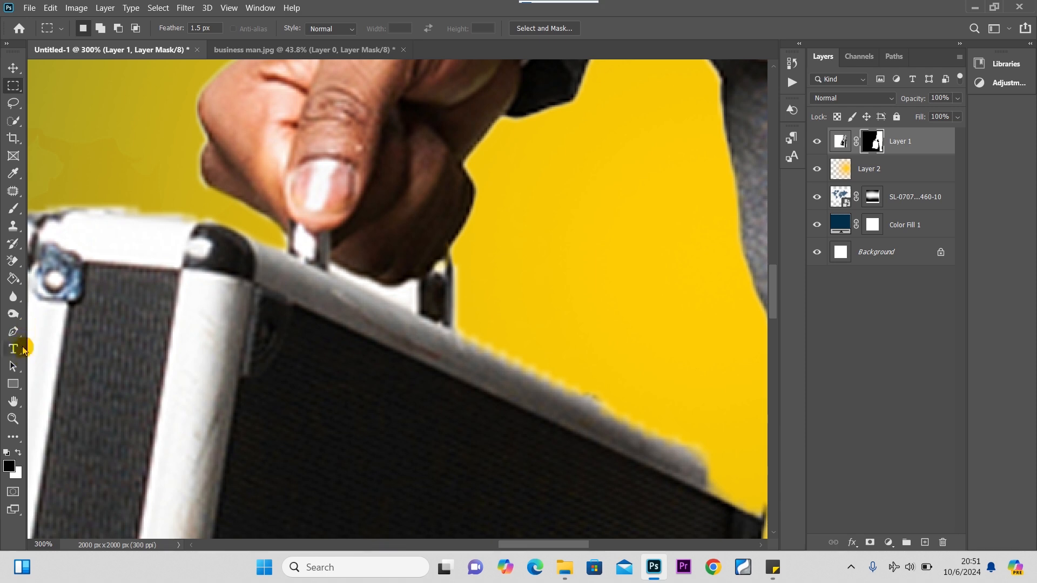
Trace a second Pen path around the white gap beneath the fingers, between the two handle posts of the briefcase.
click(13, 332)
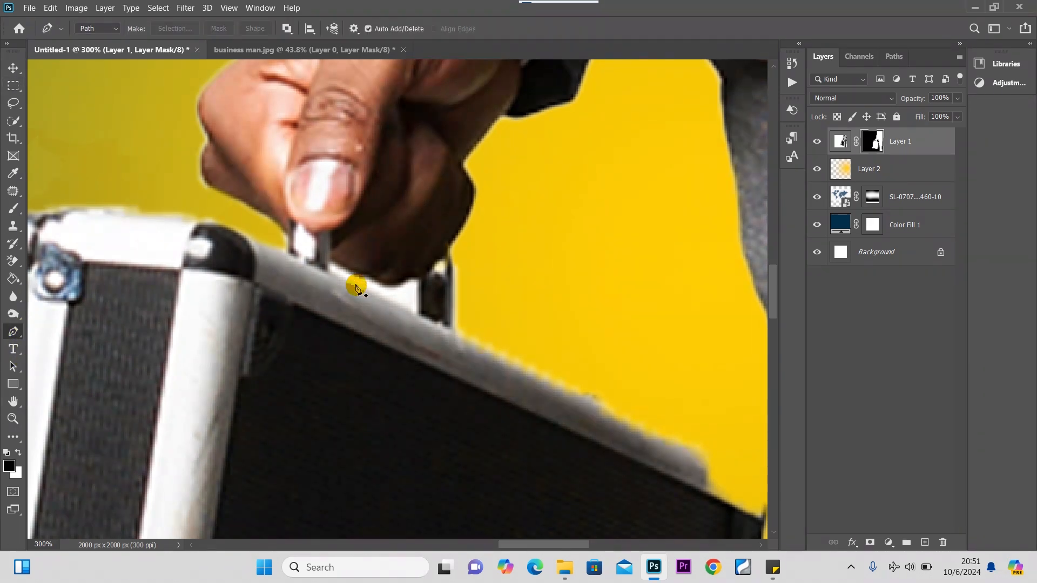
click(329, 262)
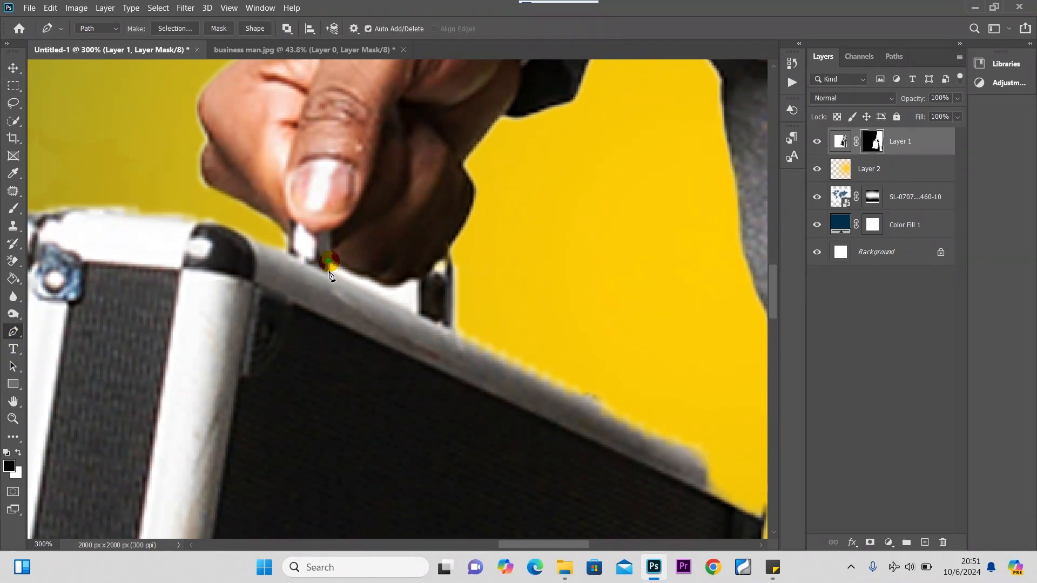
click(419, 312)
click(416, 281)
drag(389, 290, 377, 286)
Convert the path under the fingers into a selection, fill it with black on the man's layer mask and deselect.
right_click(335, 291)
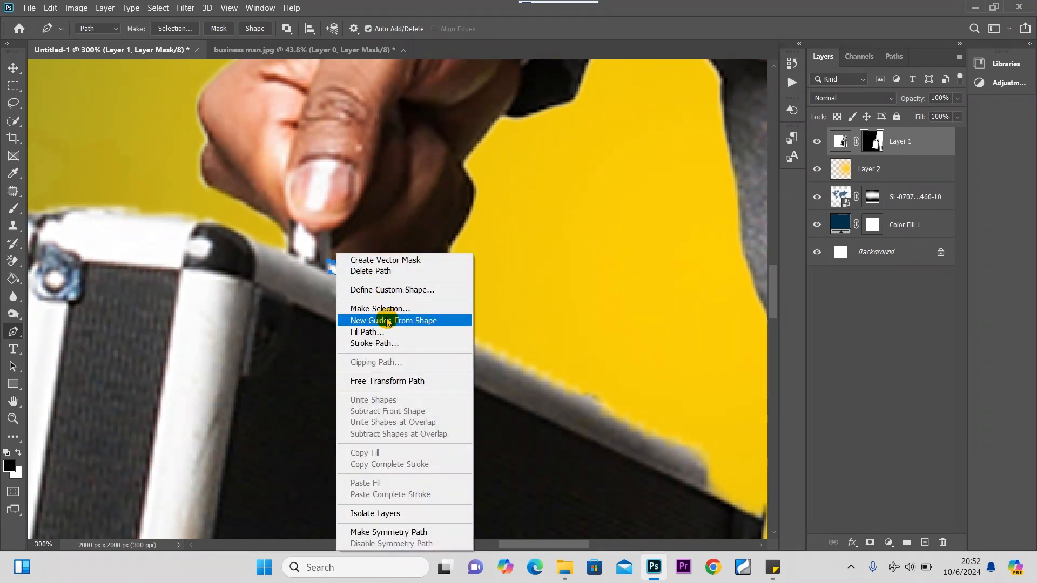
click(373, 304)
click(586, 144)
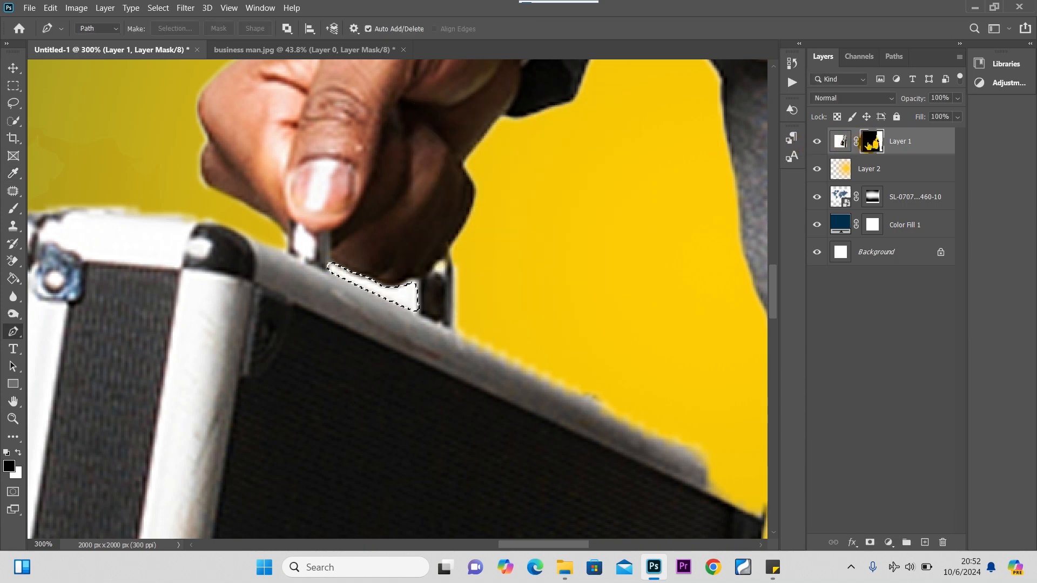
key(alt+BackSpace)
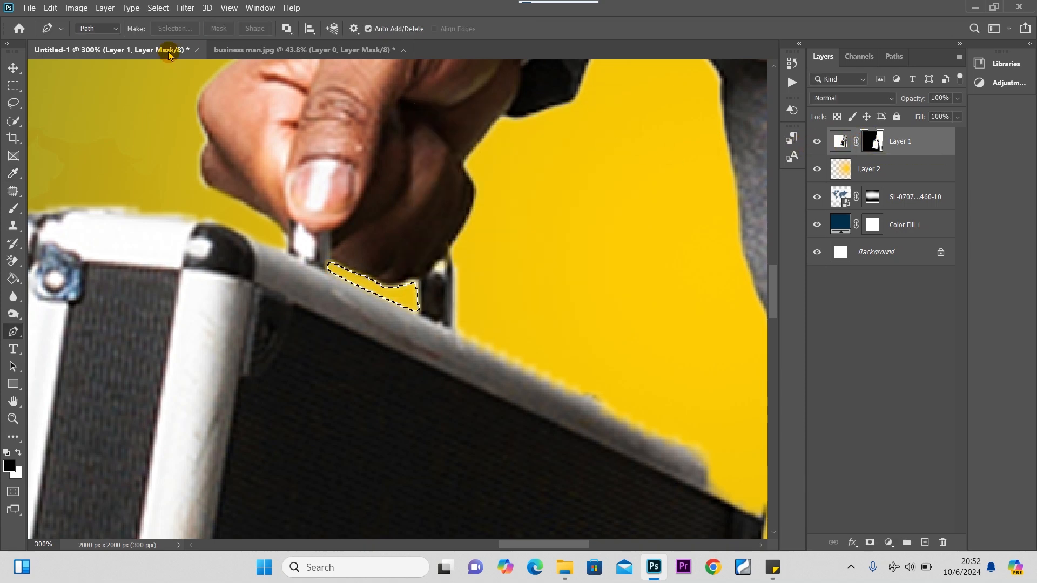
click(13, 87)
click(395, 173)
key(ctrl+0)
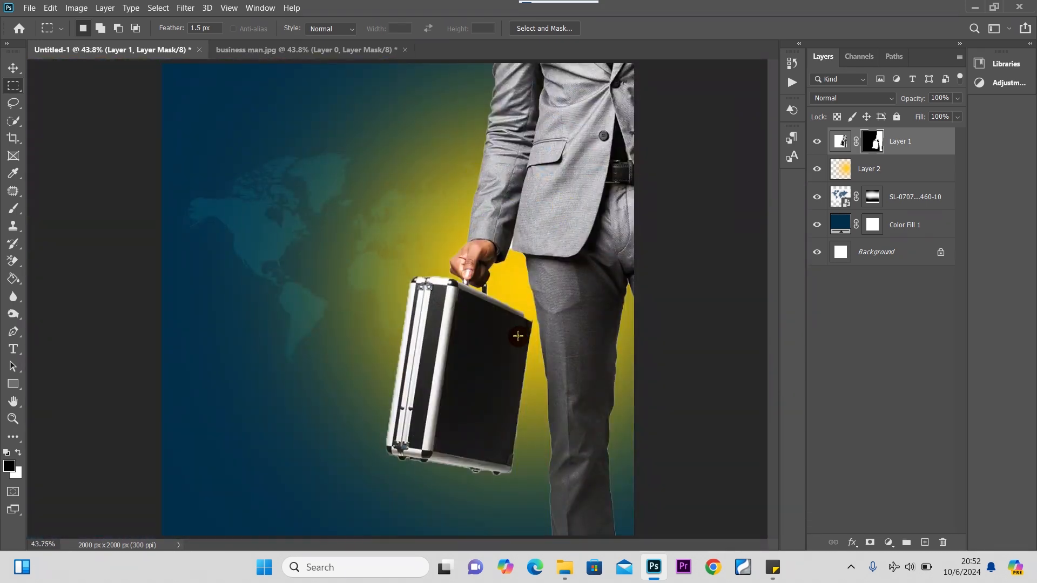
click(366, 317)
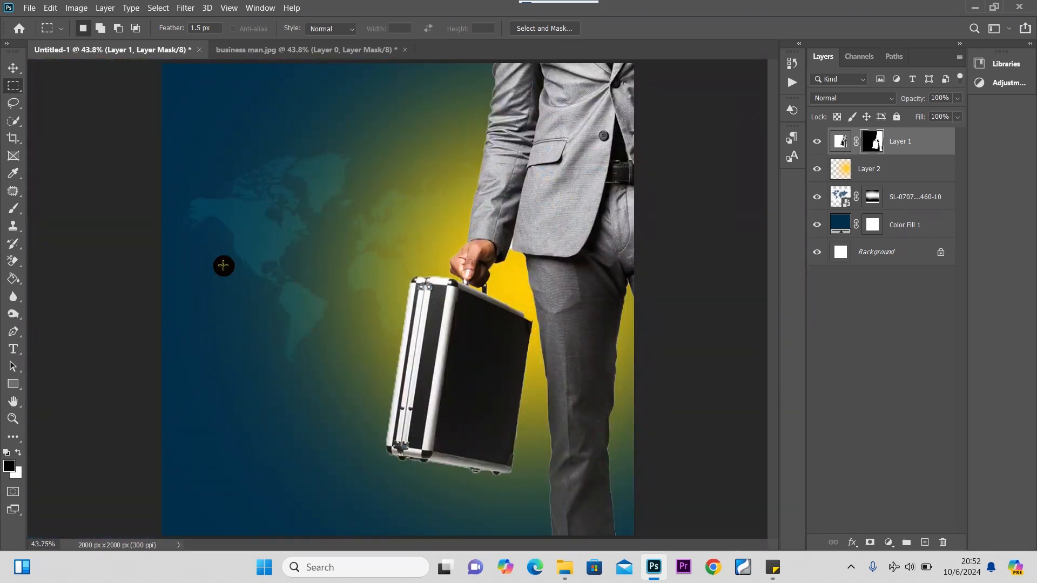
Place the cross image from the convention folder in File Explorer into the flyer above the man's layer at 100% scale.
click(13, 67)
click(567, 204)
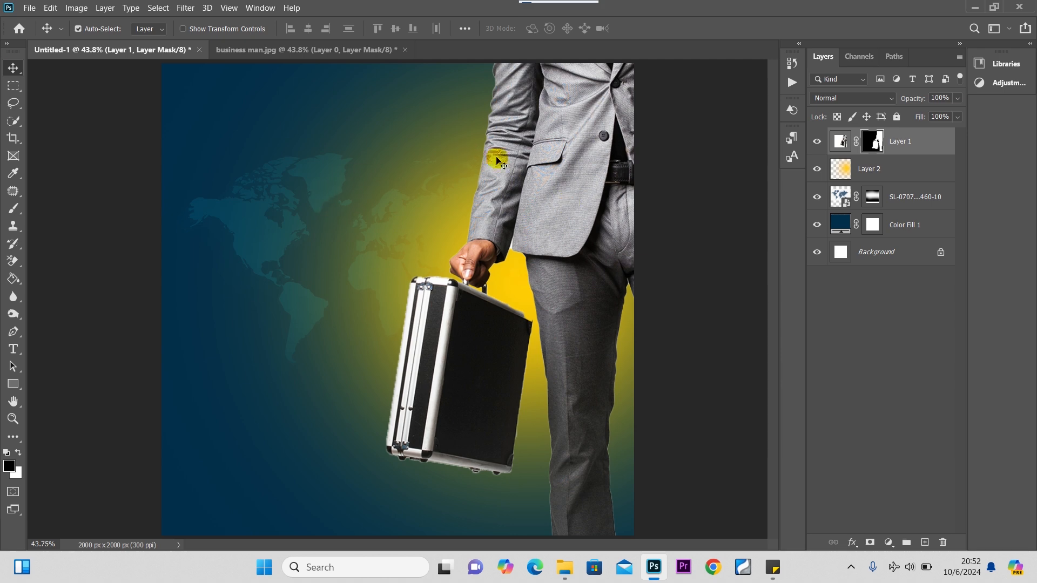
click(565, 568)
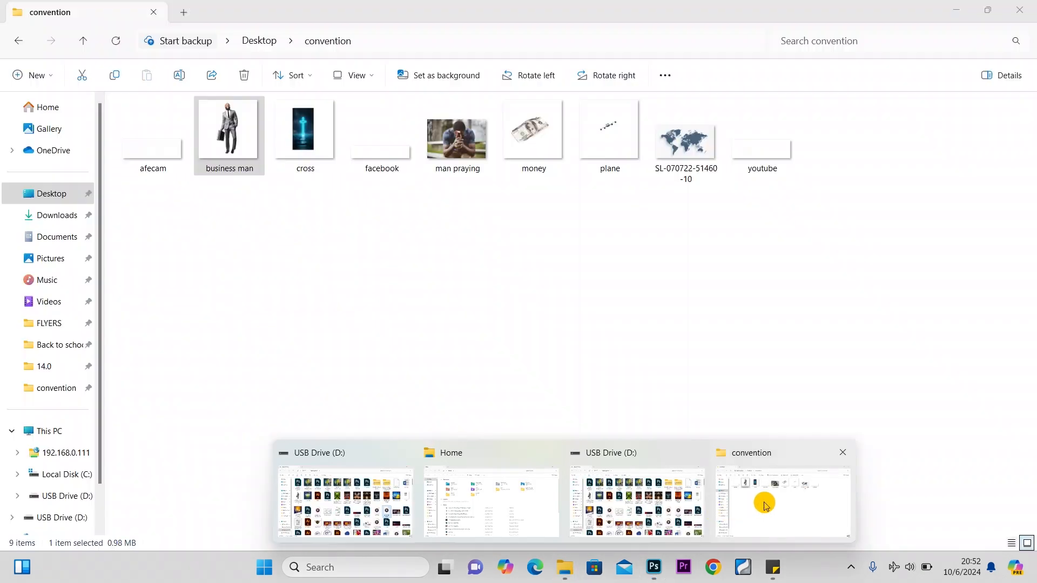
click(764, 507)
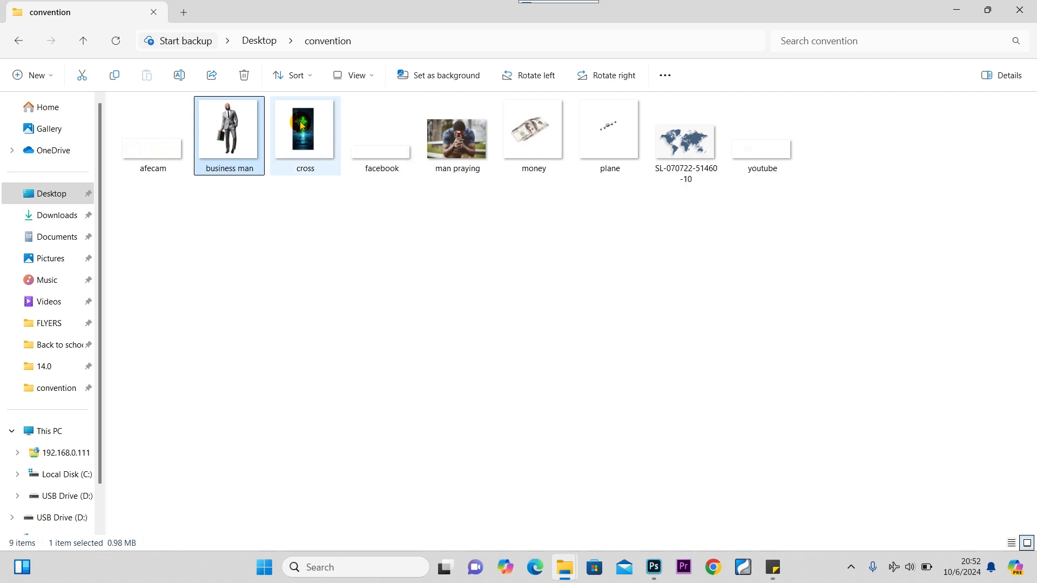
drag(304, 128, 268, 288)
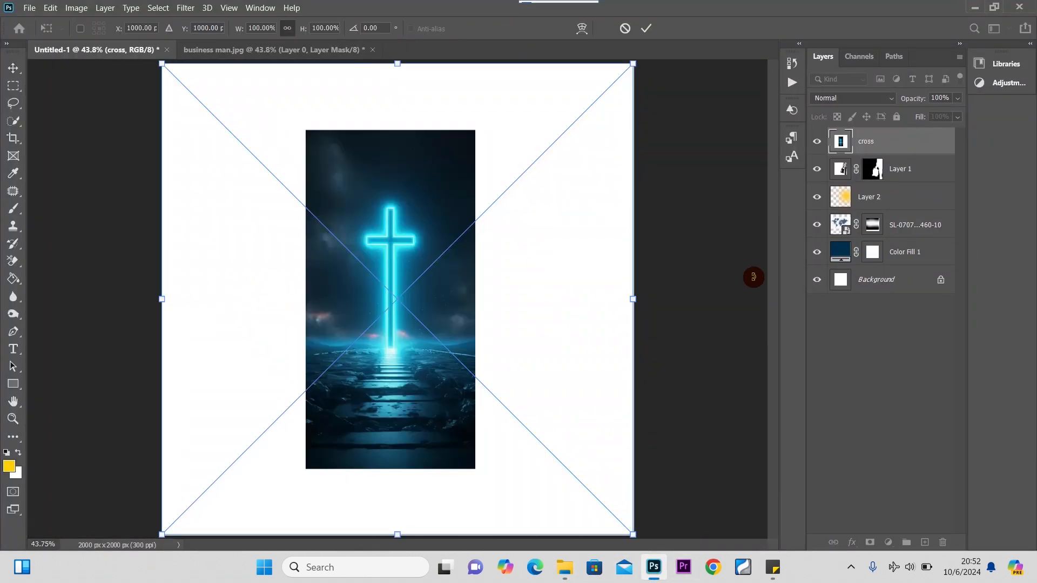
key(Return)
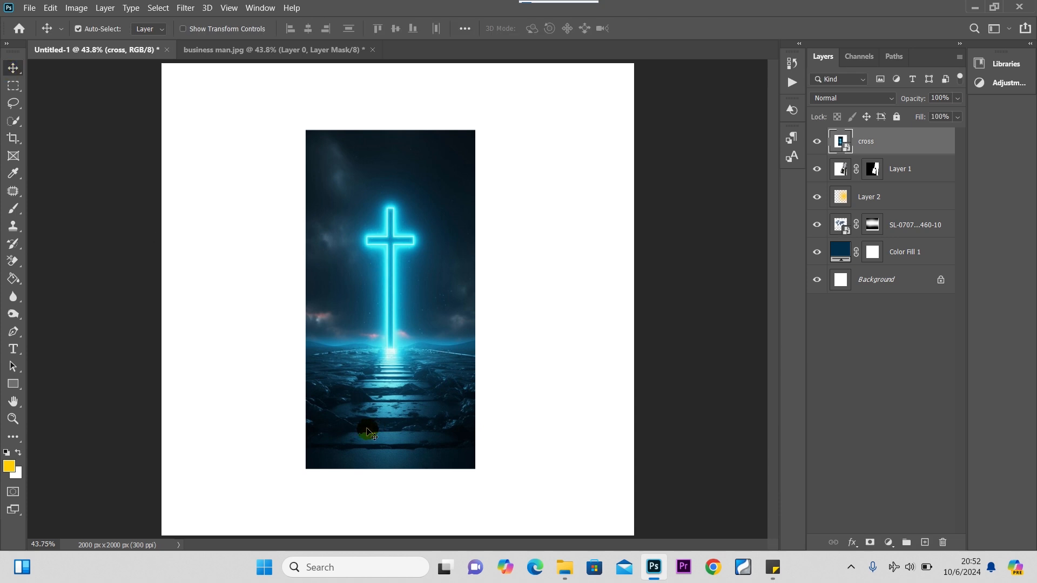
Select the dark cross picture without its white surround, copy it to a new layer and delete the original cross layer.
click(13, 86)
click(307, 139)
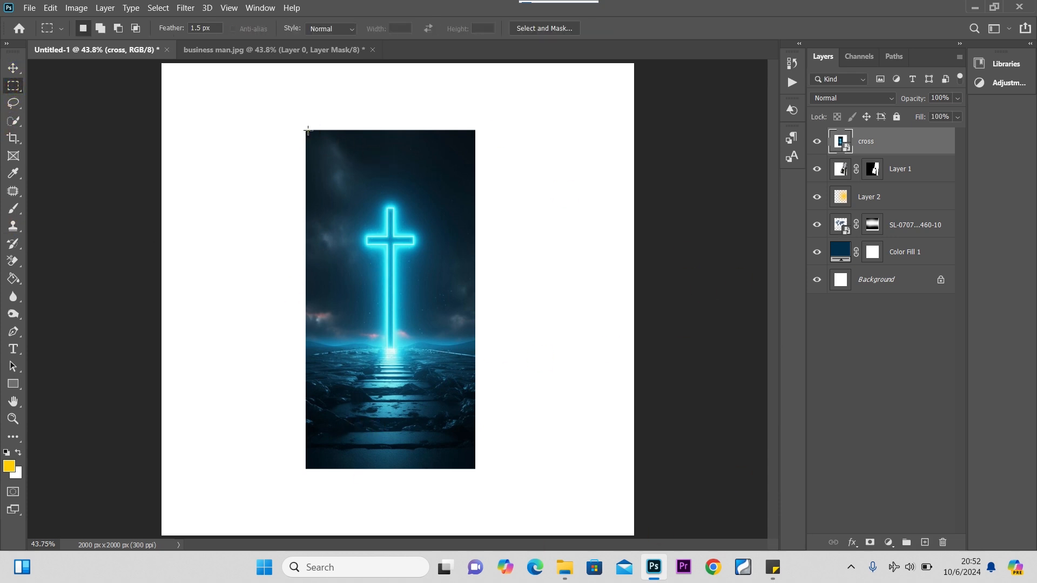
drag(308, 130, 475, 470)
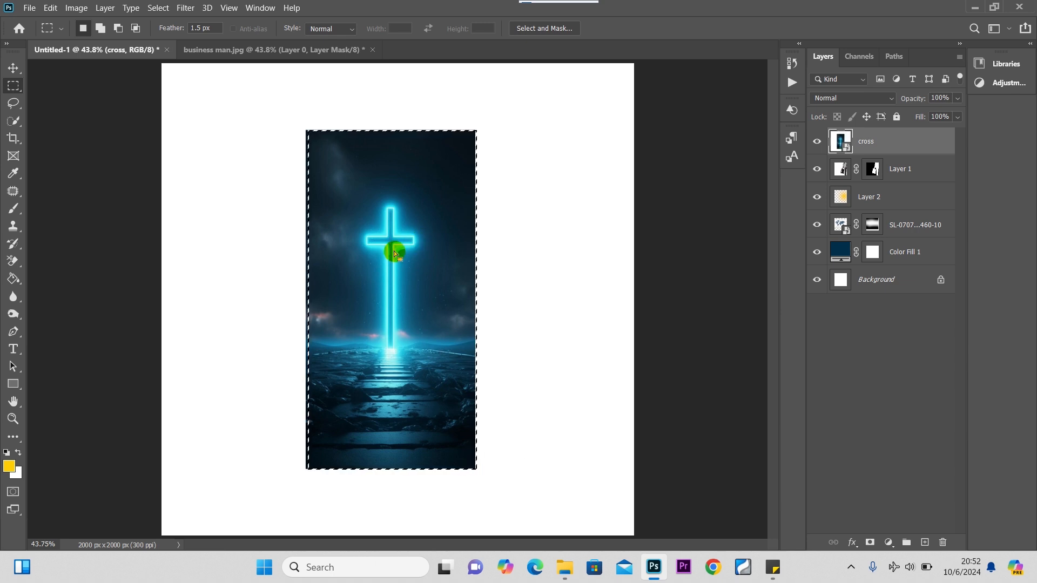
key(ctrl+j)
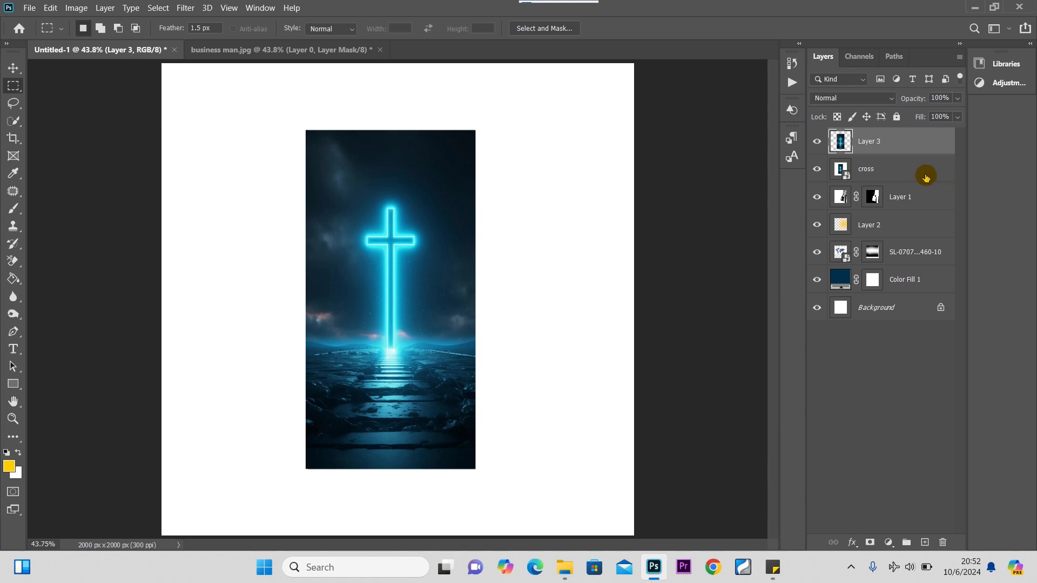
click(889, 171)
key(Delete)
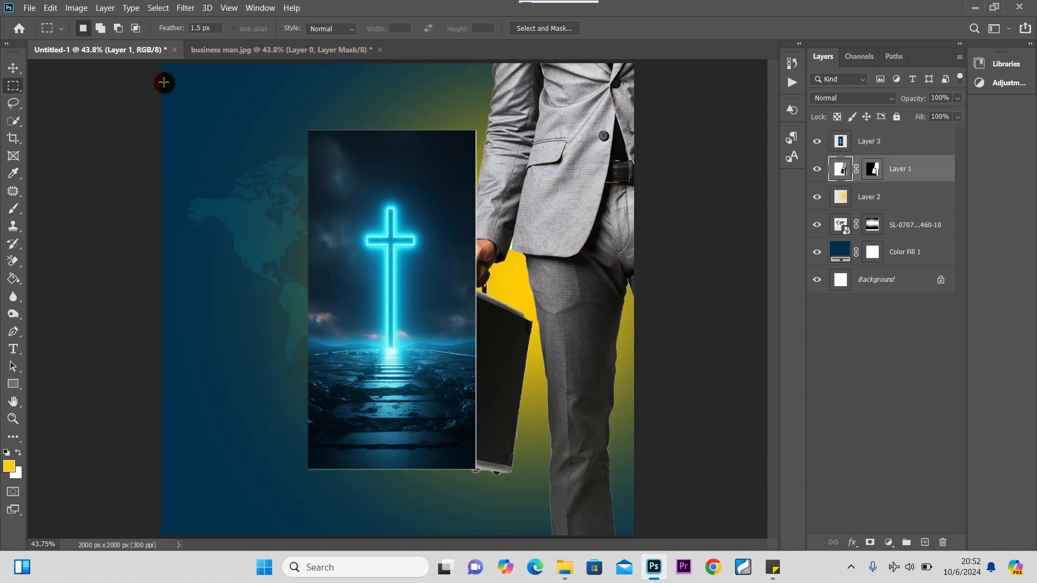
Select the cropped cross layer and set its blending mode to Screen.
click(14, 66)
click(392, 208)
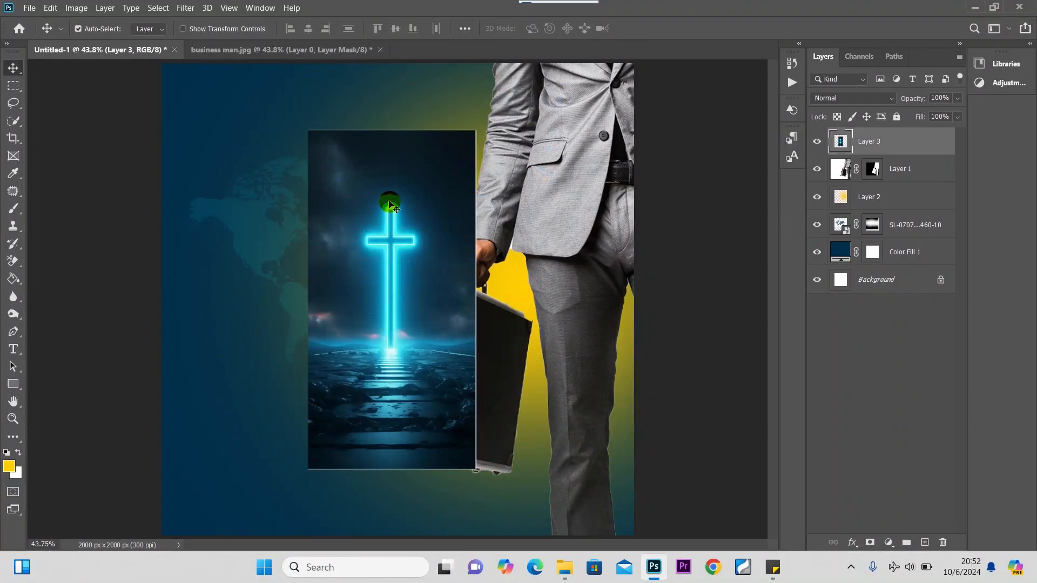
click(867, 102)
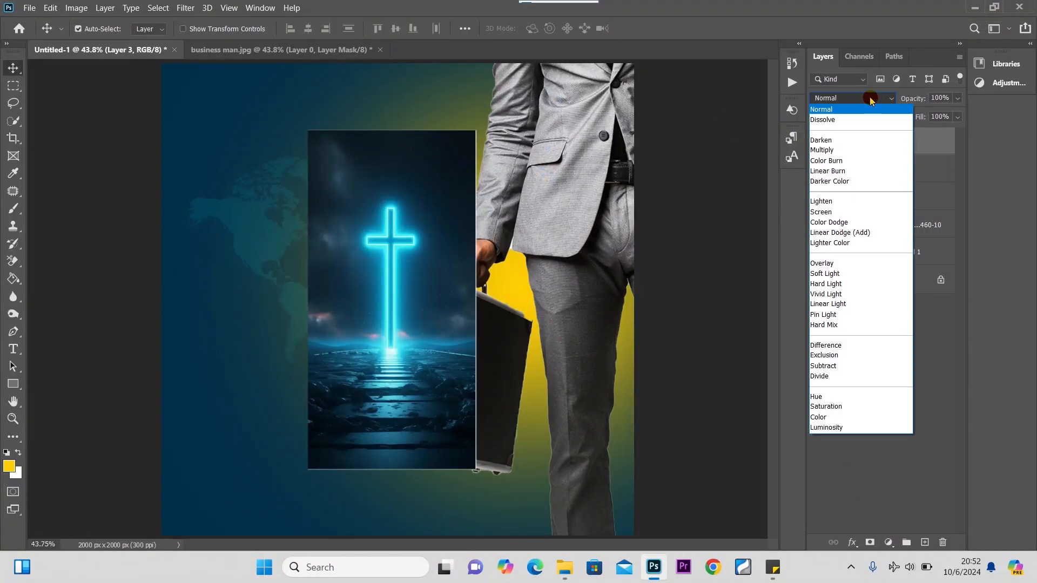
click(822, 212)
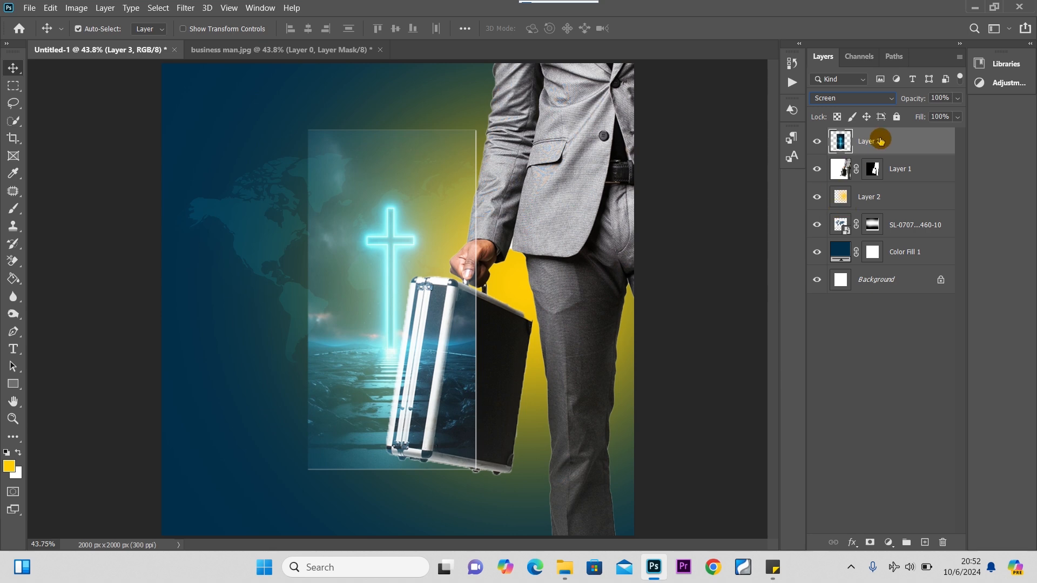
Add a layer mask to the cross layer and paint it with a black 600 px soft brush to fade out the picture around the cross.
click(870, 544)
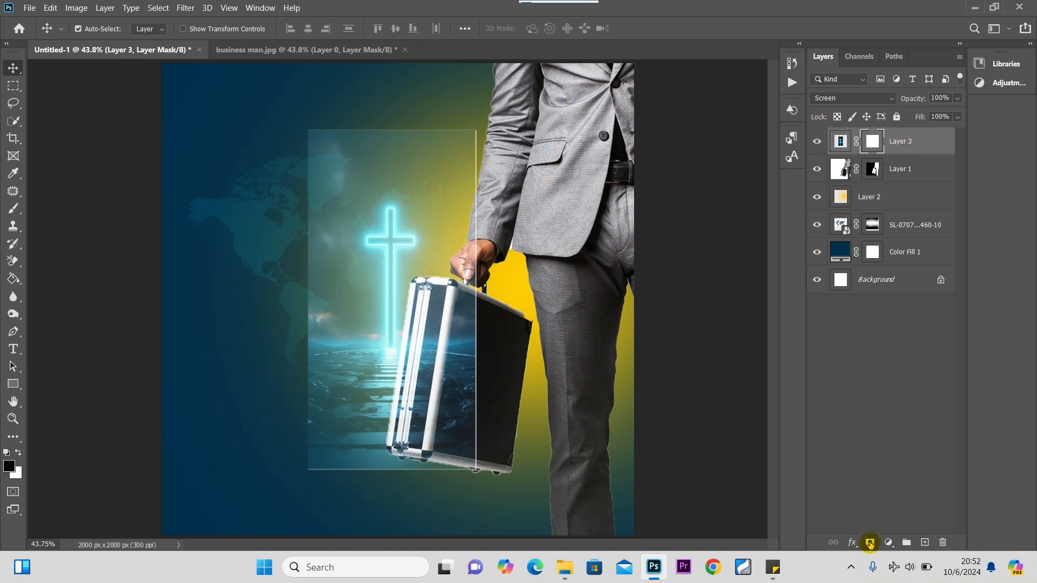
click(14, 209)
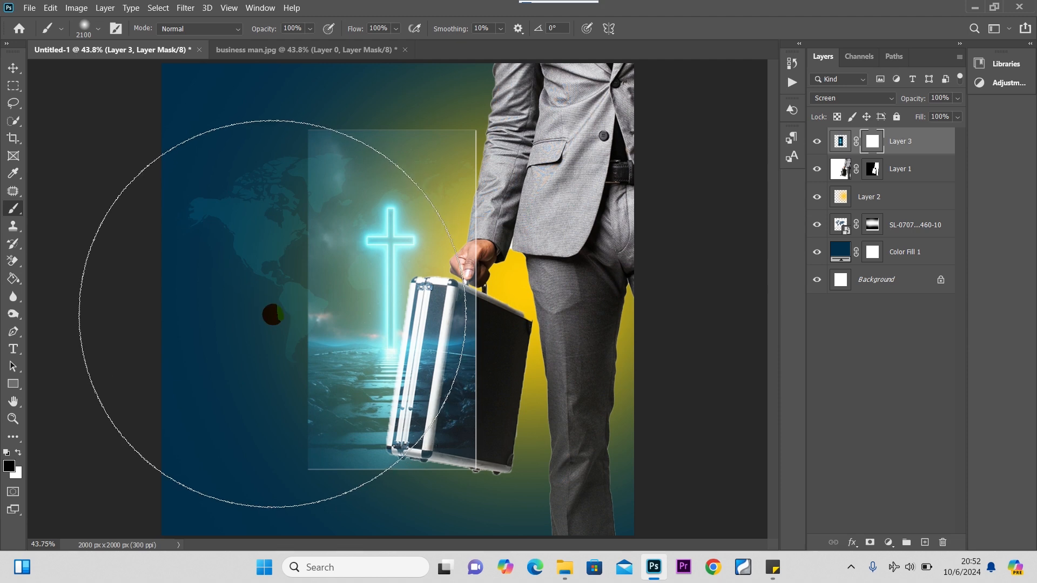
key(bracketleft)
key(bracketleft)
key(bracketleft)
key(bracketleft)
key(bracketleft)
key(bracketleft)
key(bracketleft)
key(bracketleft)
key(bracketleft)
key(bracketleft)
key(bracketleft)
key(bracketleft)
key(bracketleft)
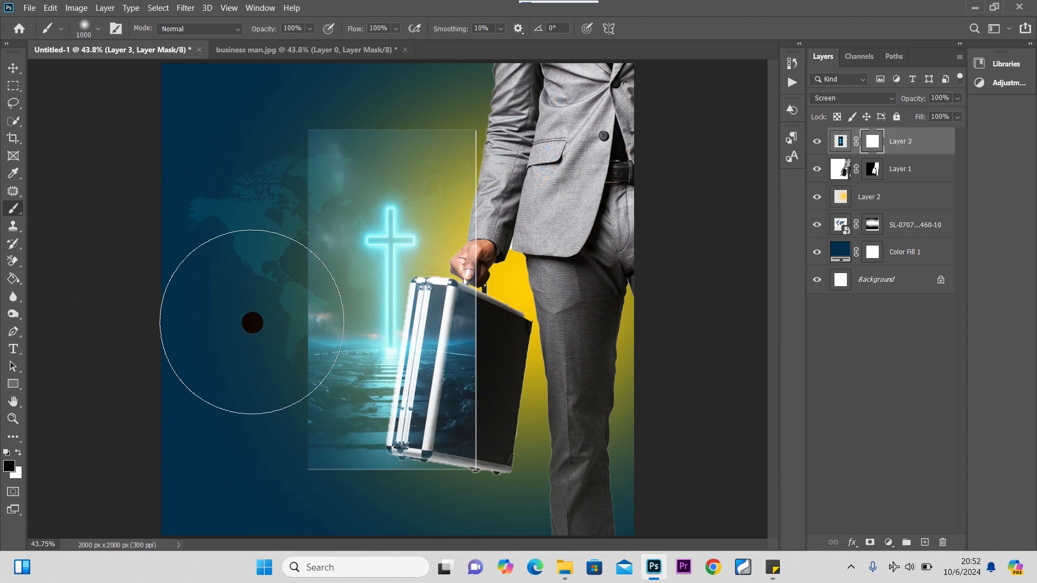
key(bracketleft)
key(bracketleft)
mouse_move(276, 153)
mouse_down()
mouse_move(264, 285)
mouse_move(286, 223)
mouse_move(287, 159)
mouse_move(421, 118)
mouse_move(399, 101)
mouse_move(439, 106)
mouse_move(509, 177)
mouse_move(537, 298)
mouse_move(501, 383)
mouse_move(496, 502)
mouse_move(484, 498)
mouse_move(474, 333)
mouse_move(474, 490)
mouse_move(276, 248)
mouse_up()
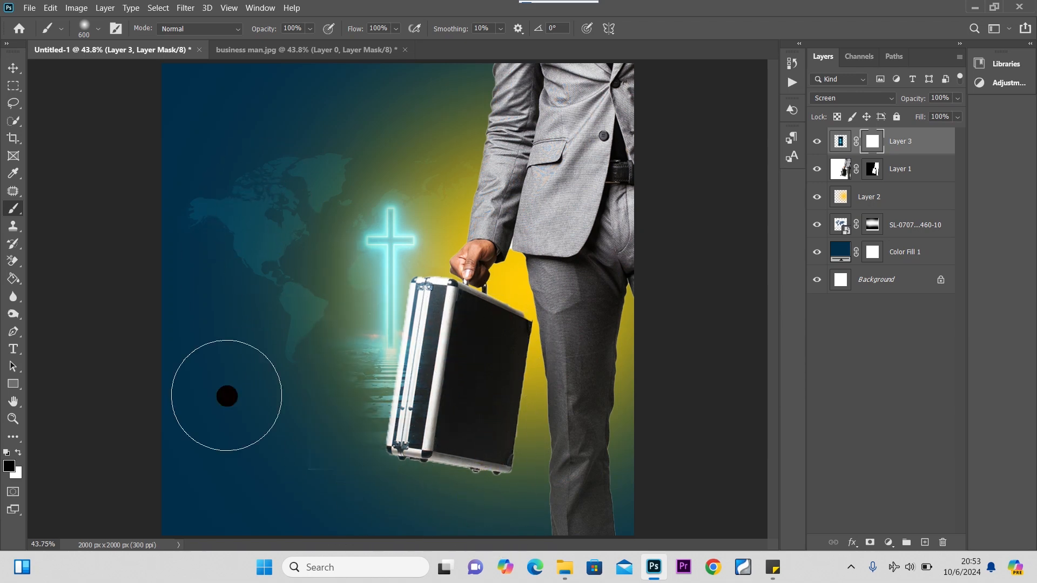
mouse_move(447, 510)
mouse_down()
mouse_move(359, 455)
mouse_move(512, 462)
mouse_move(305, 396)
mouse_up()
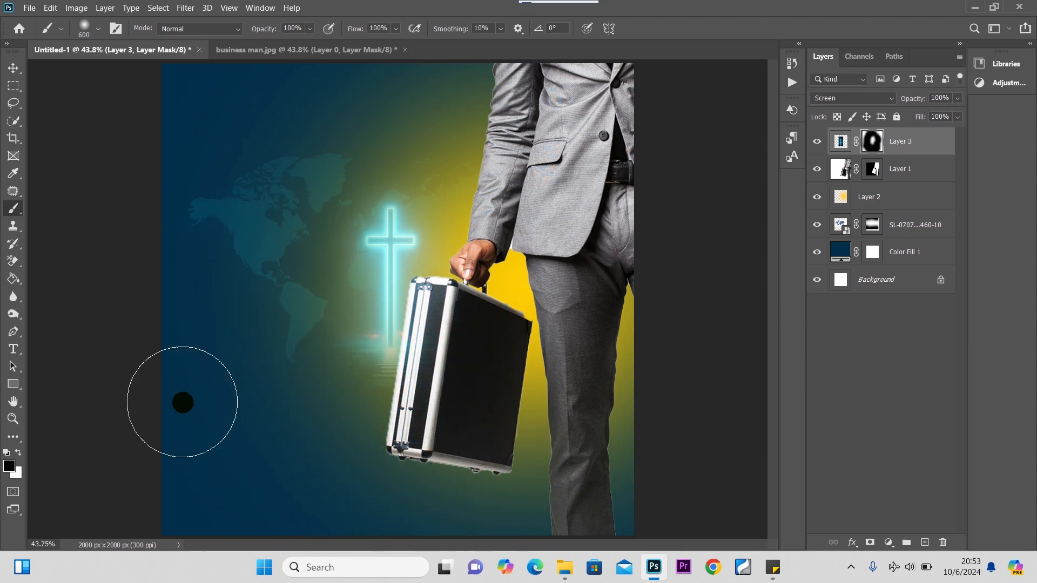
Move the cross up beside the man's sleeve with its layer beneath the man's layer, and shift the man slightly down.
click(14, 68)
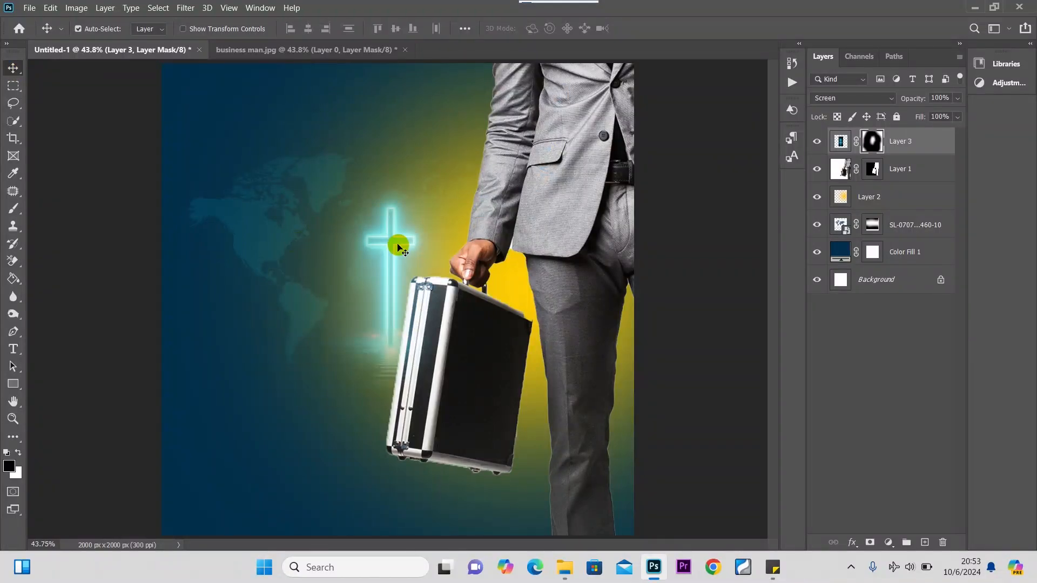
drag(387, 258, 448, 187)
drag(921, 141, 921, 184)
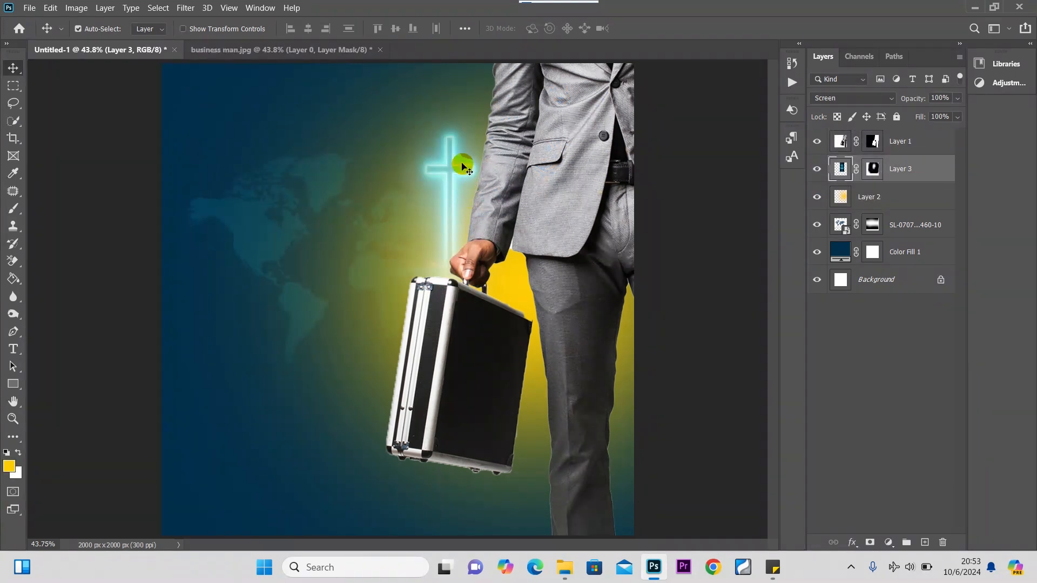
mouse_move(453, 179)
mouse_down()
mouse_move(457, 156)
mouse_move(458, 168)
mouse_up()
drag(566, 168, 567, 187)
drag(442, 165, 454, 155)
Scale the cross layer down with Free Transform and position the cross just above the hand beside the man's sleeve.
key(ctrl+t)
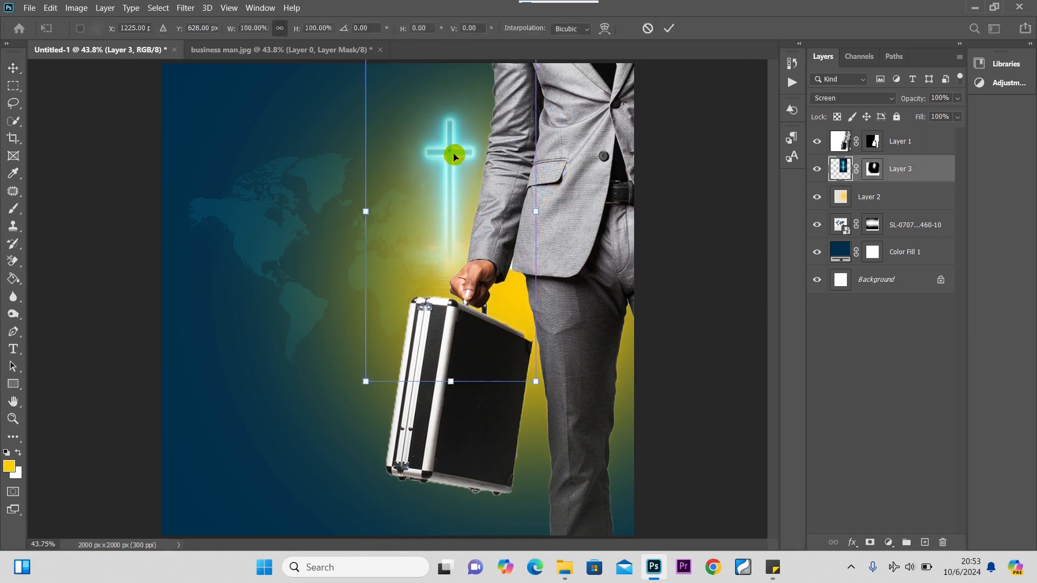
drag(535, 211, 501, 211)
drag(444, 178, 460, 164)
click(13, 68)
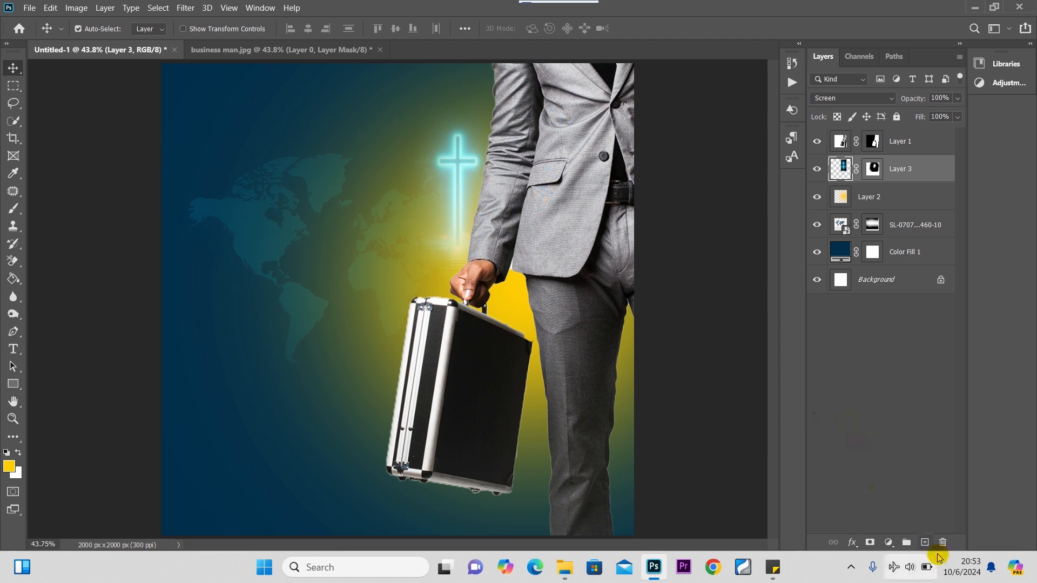
Add a Hue/Saturation adjustment clipped to the cross layer and set its hue to -127 to turn the cross yellow.
click(889, 542)
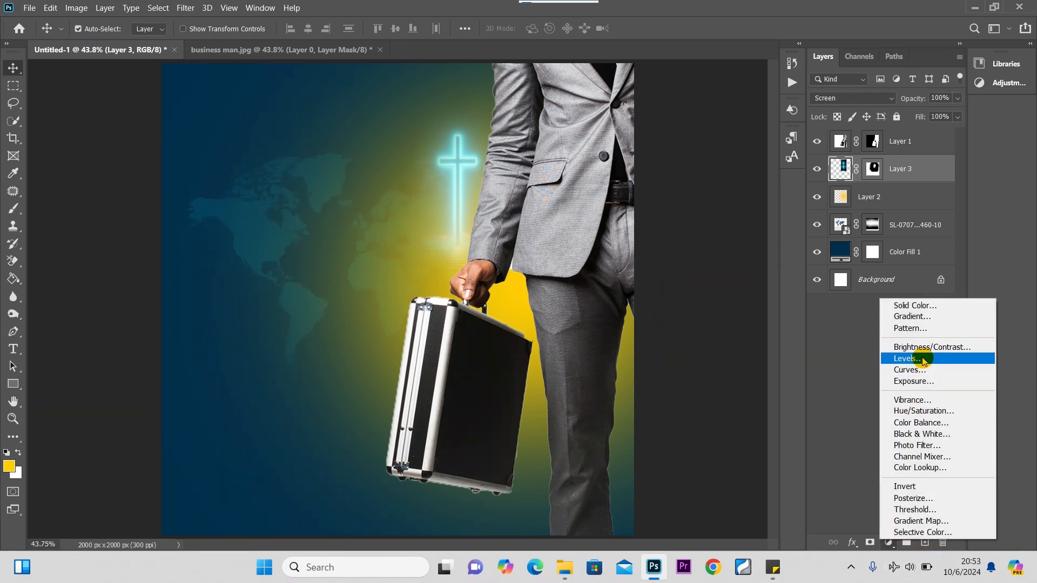
click(923, 410)
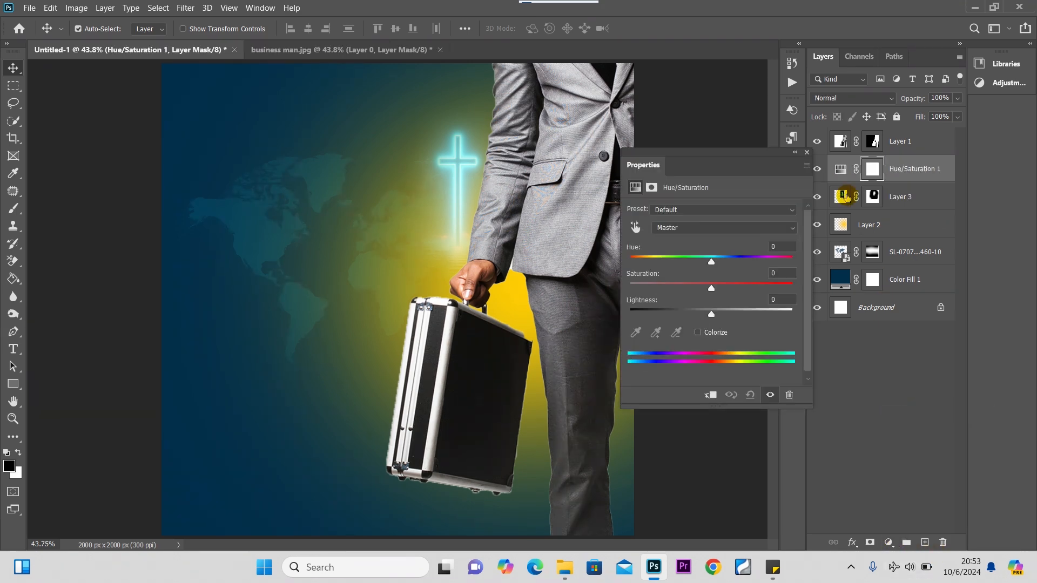
click(711, 396)
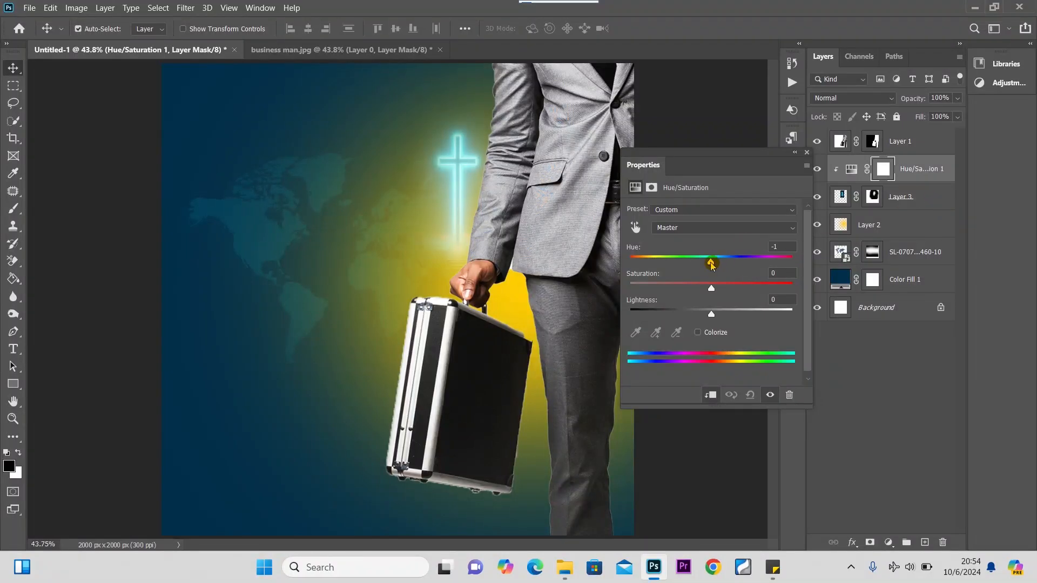
drag(710, 264, 665, 269)
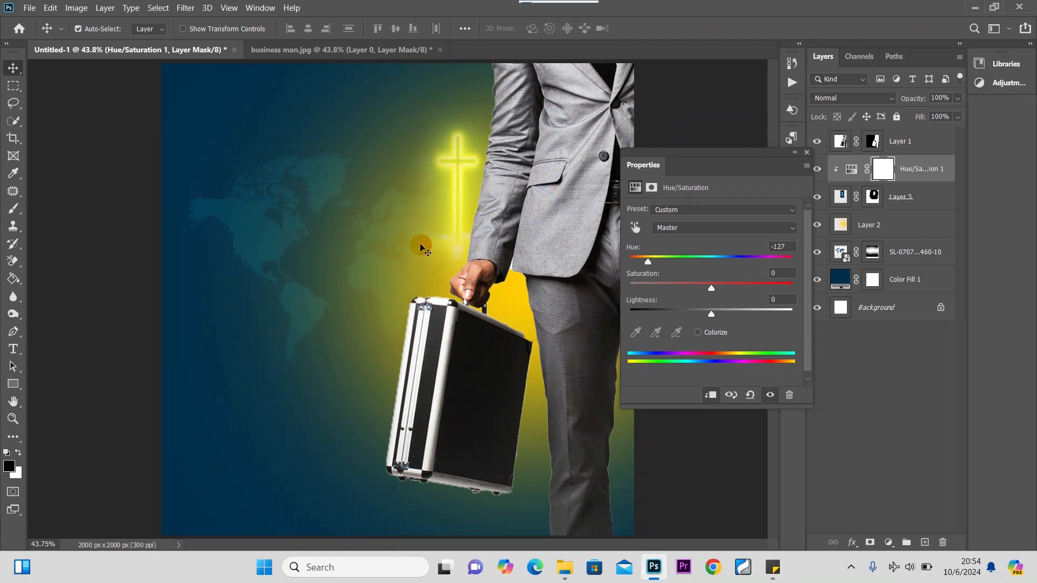
click(807, 154)
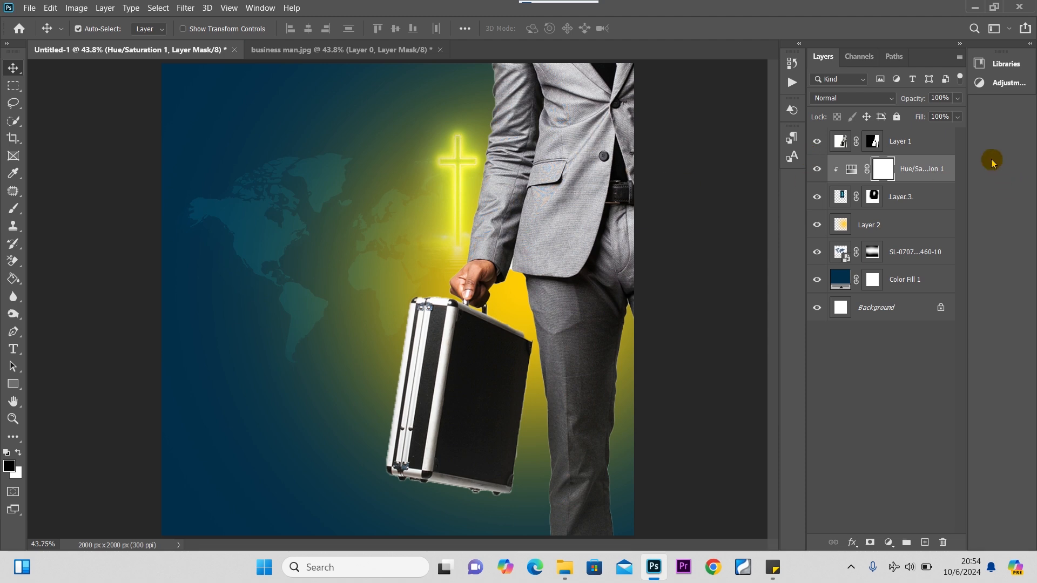
Lower the opacity of the cross layer to 59%.
click(958, 98)
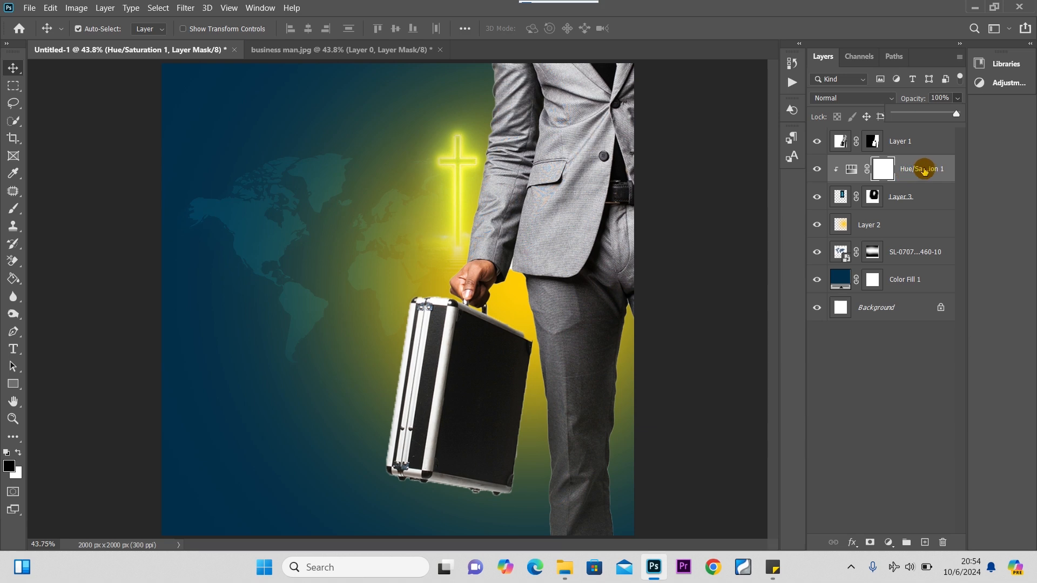
click(940, 195)
click(940, 195)
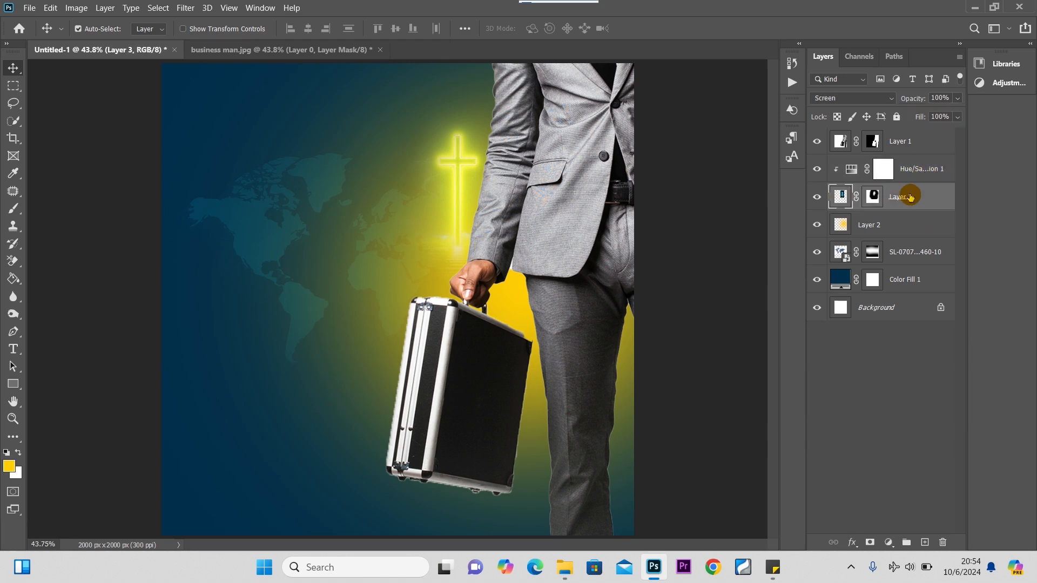
click(958, 99)
drag(959, 112, 931, 114)
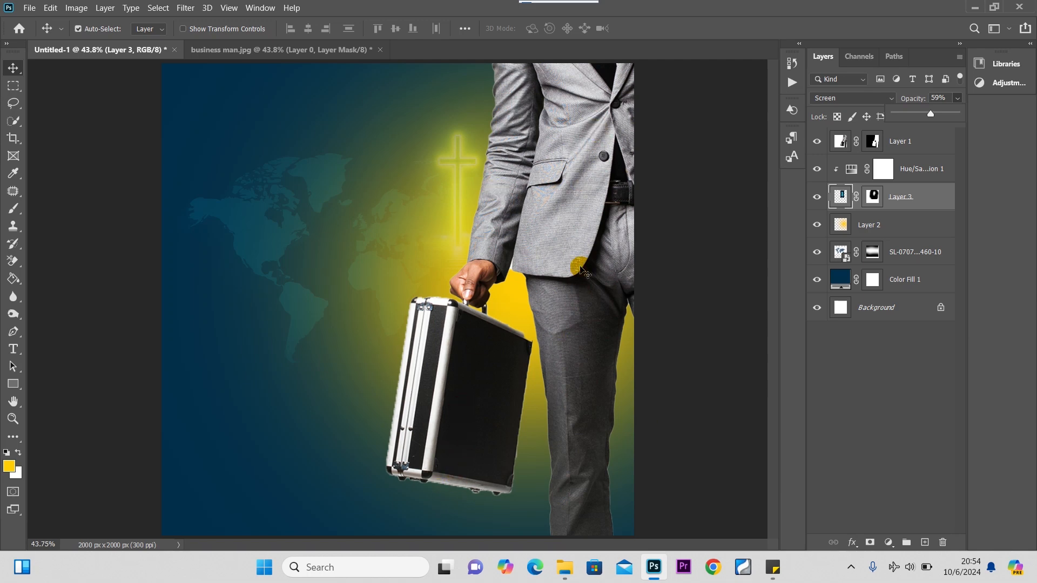
Place the afecam logo from the convention folder in File Explorer above the man's layer, at 82.69% scale near the flyer's upper middle.
click(594, 233)
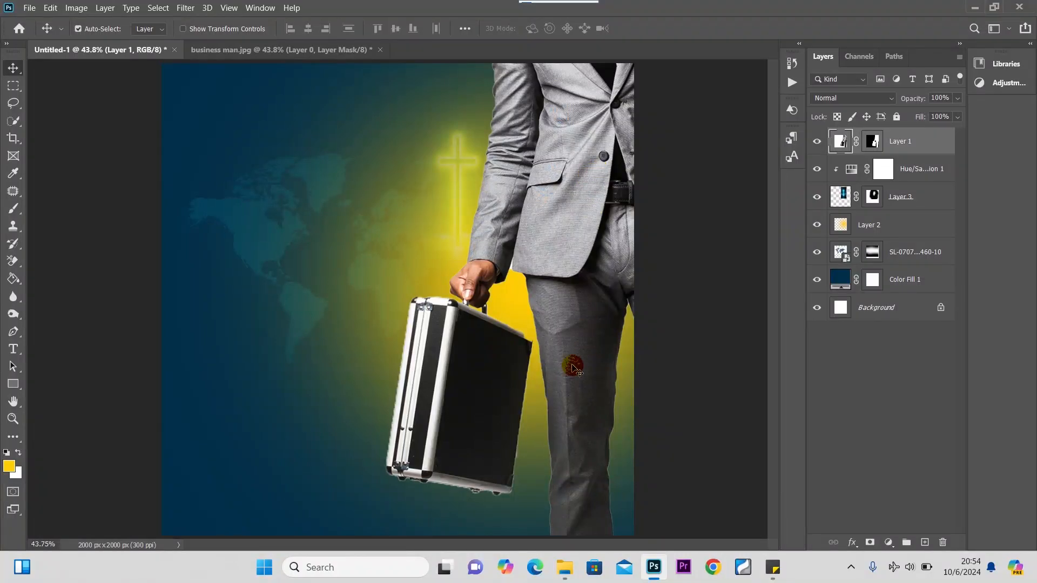
click(469, 165)
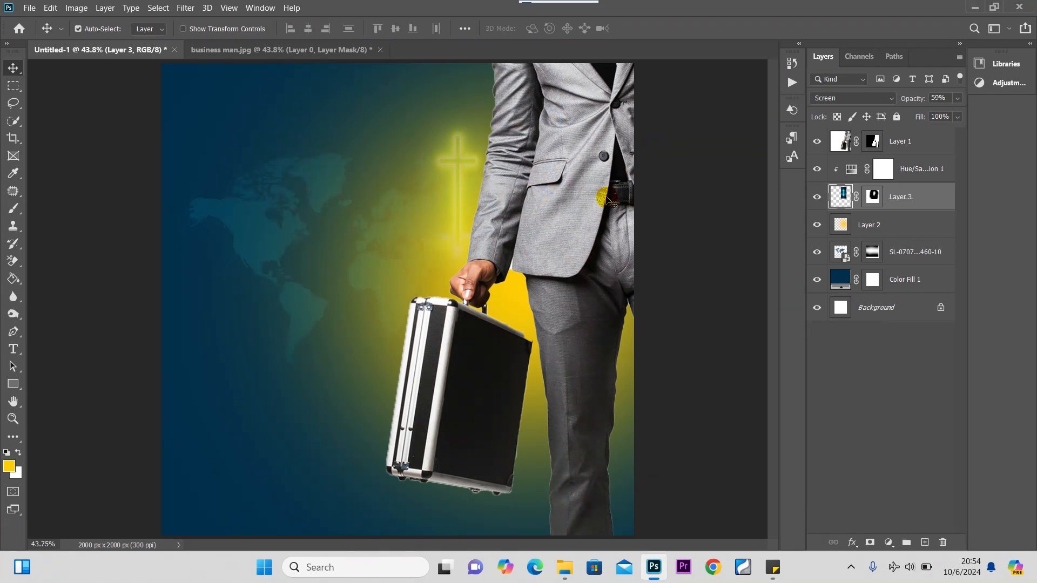
click(577, 188)
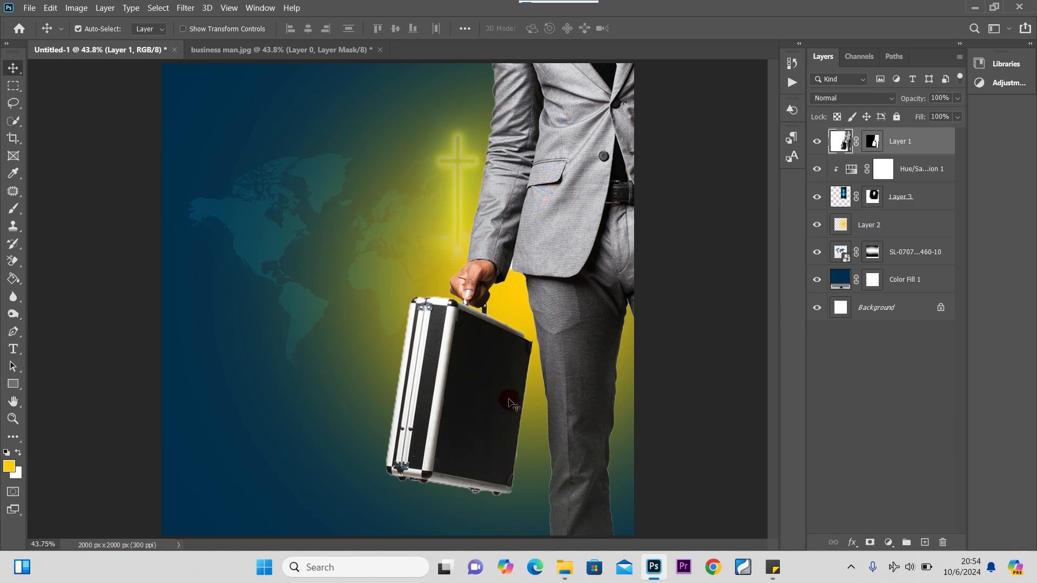
mouse_move(565, 567)
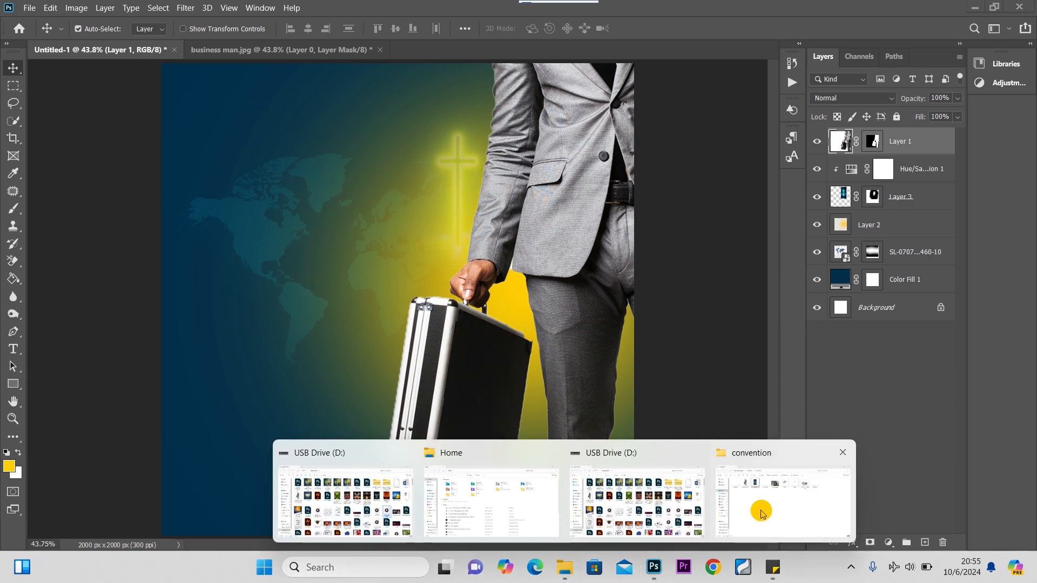
click(761, 508)
drag(153, 148, 334, 135)
drag(400, 115, 377, 130)
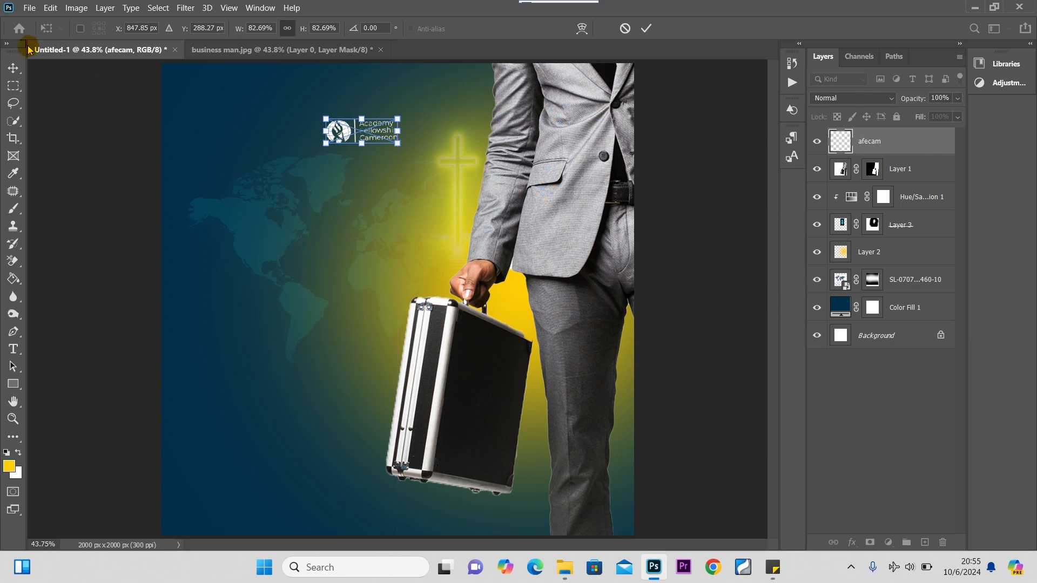
click(13, 68)
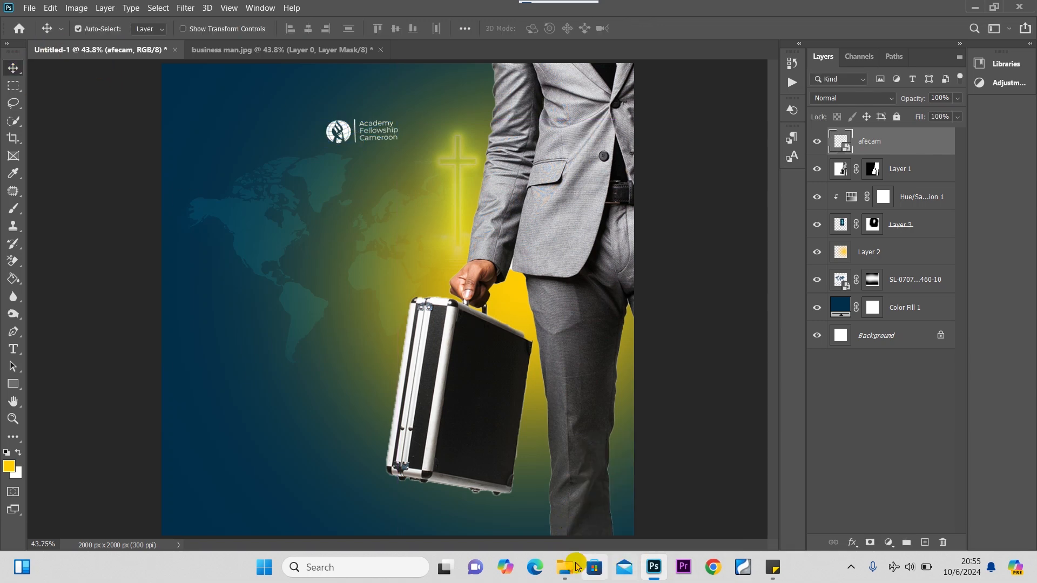
Place the man praying picture from the convention folder in File Explorer into the flyer's lower-left corner, scaled to 60.91%.
mouse_move(564, 567)
click(741, 504)
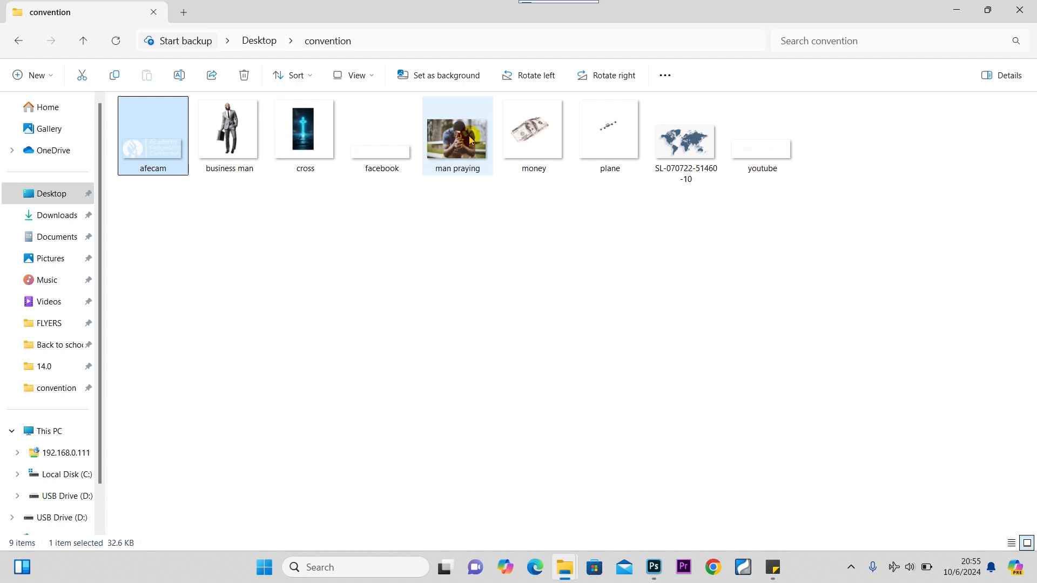
drag(459, 138, 300, 396)
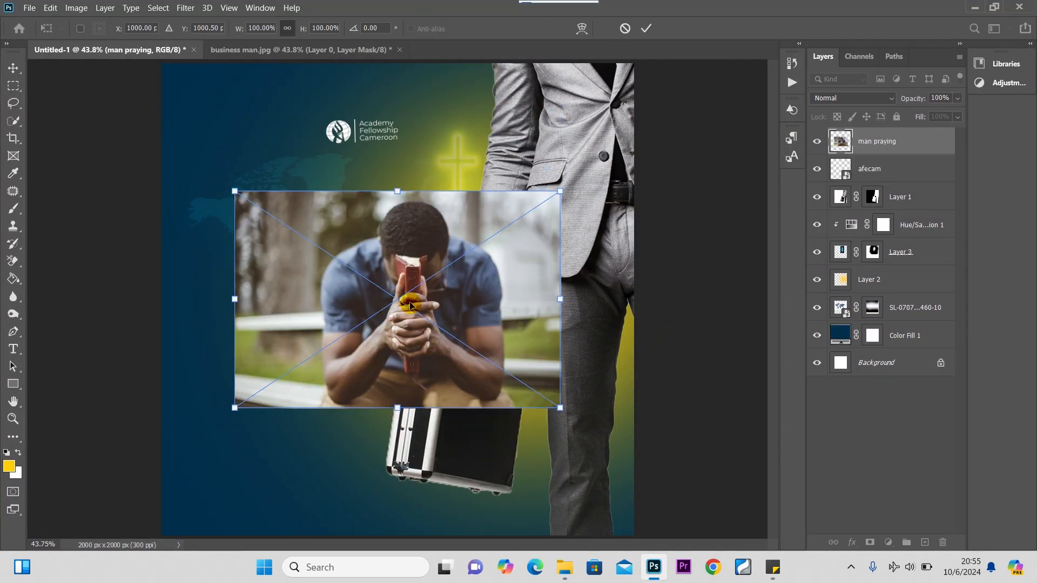
drag(410, 303, 281, 419)
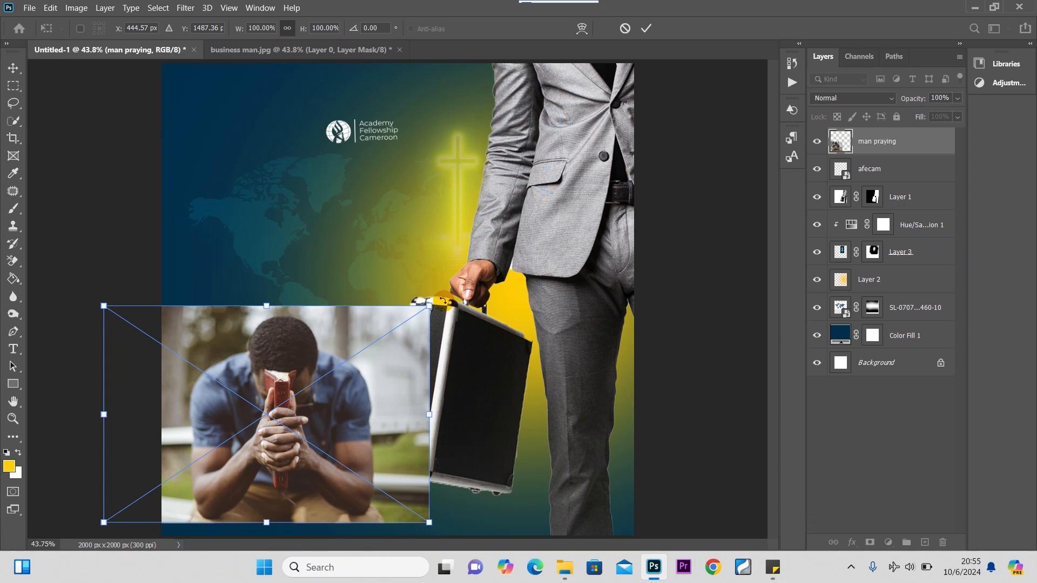
drag(430, 307, 301, 391)
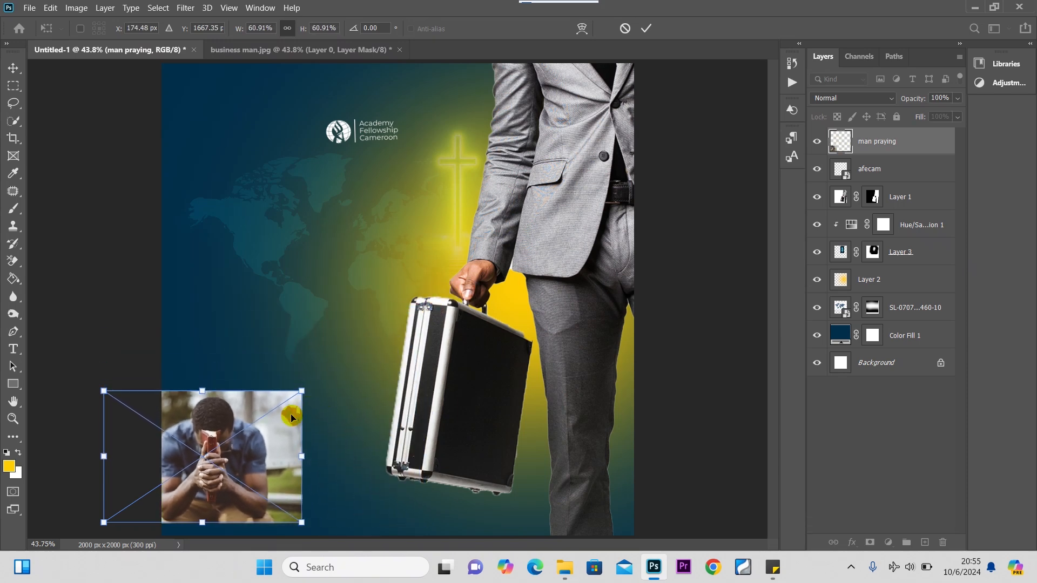
drag(271, 443, 318, 441)
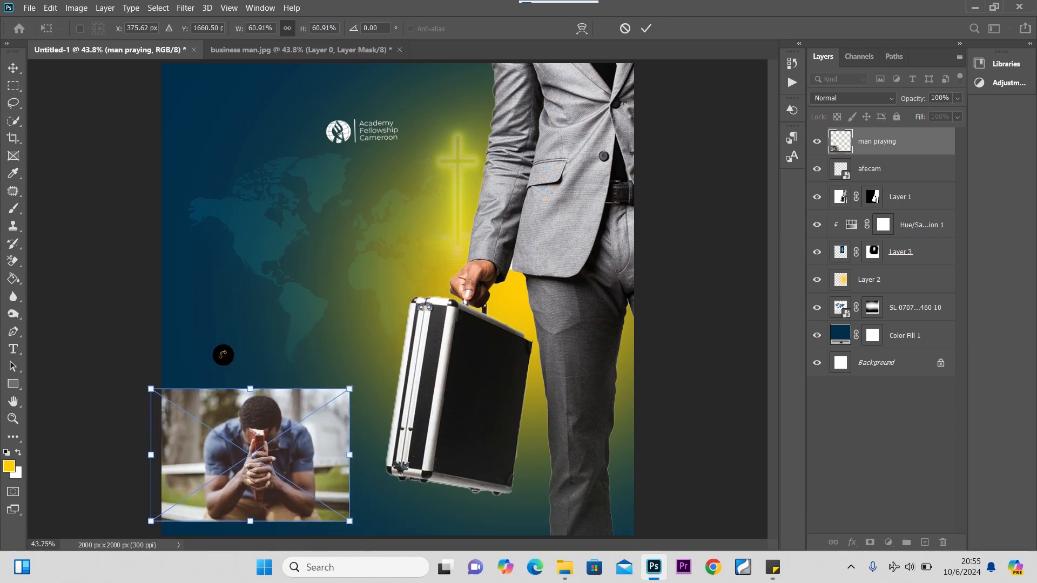
click(12, 70)
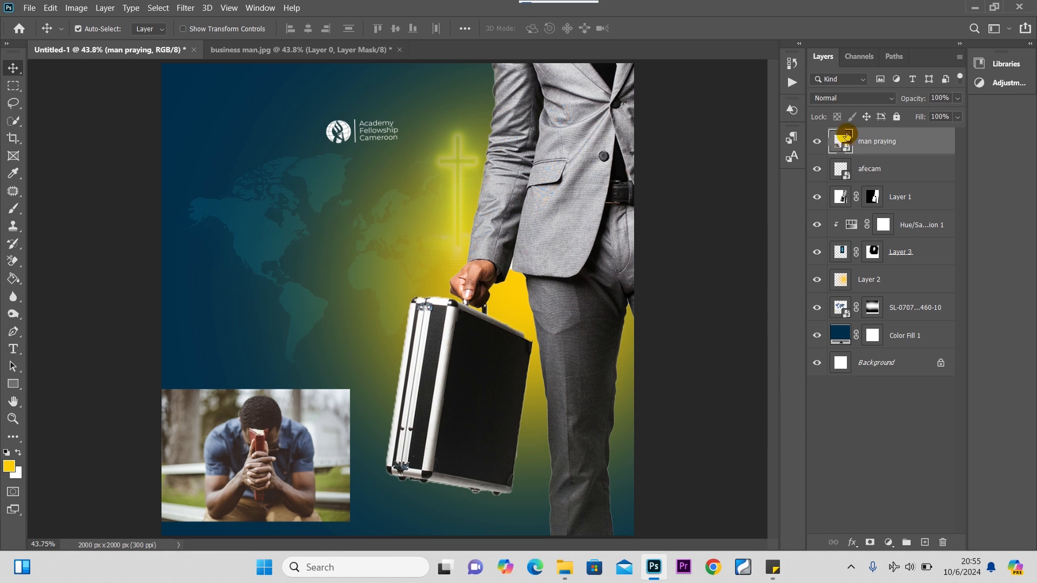
Set the man praying layer's blending mode to Soft Light and add a layer mask to it.
click(861, 98)
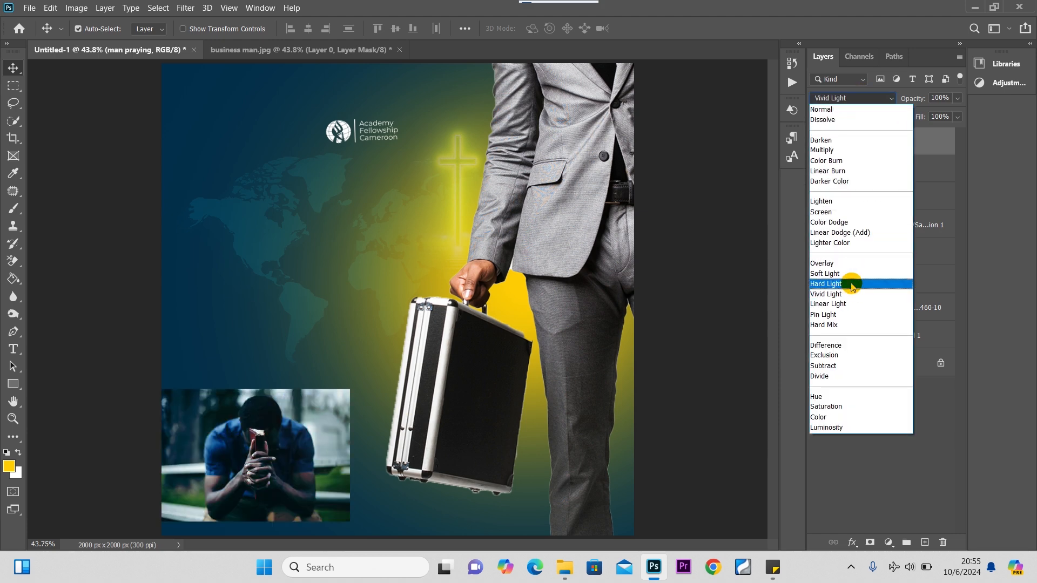
click(852, 274)
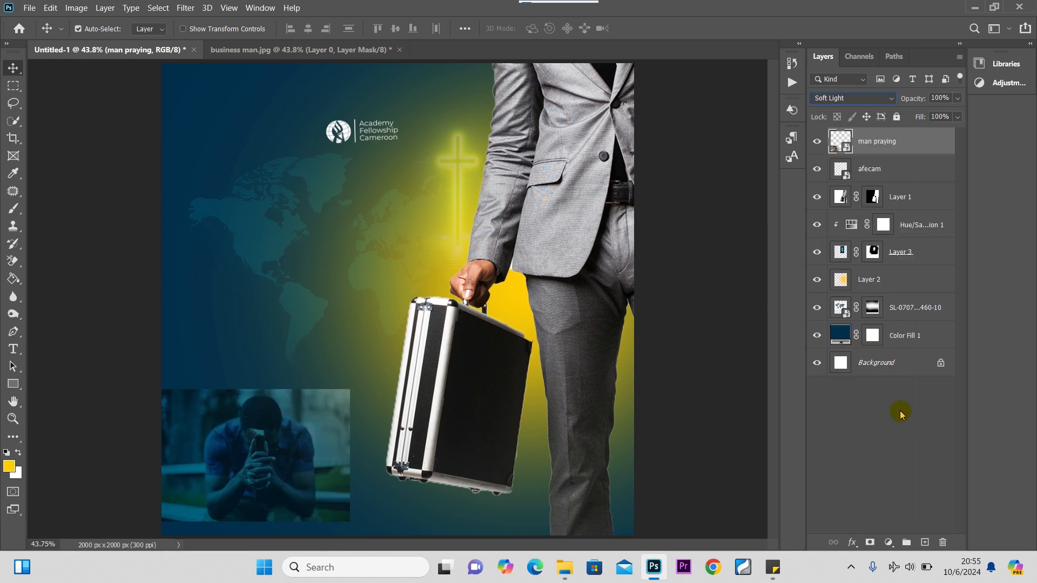
click(869, 543)
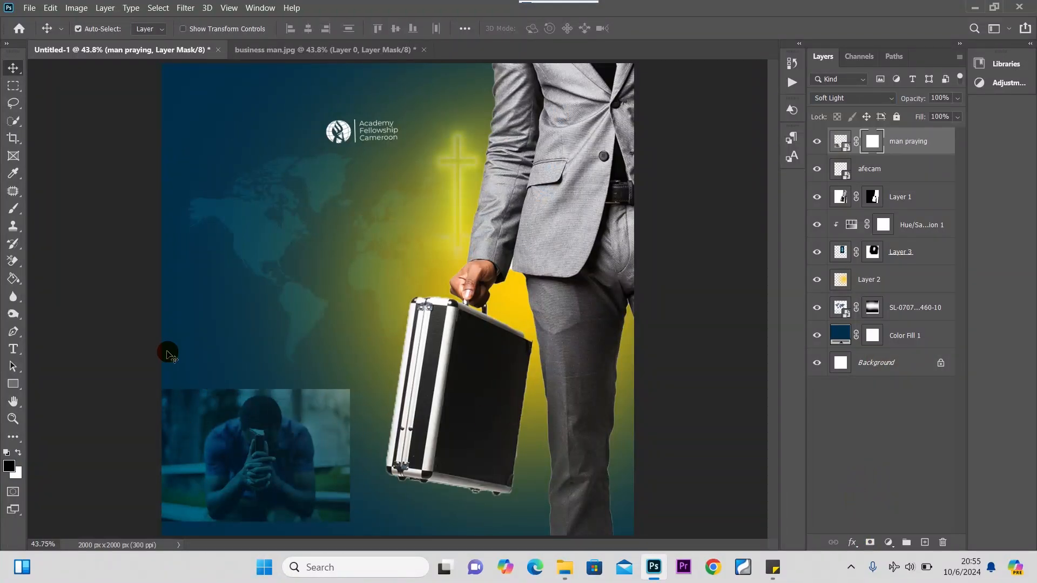
Paint black on the man praying layer's mask with a 600 px brush at 0% hardness to fade out the picture's edges.
click(14, 209)
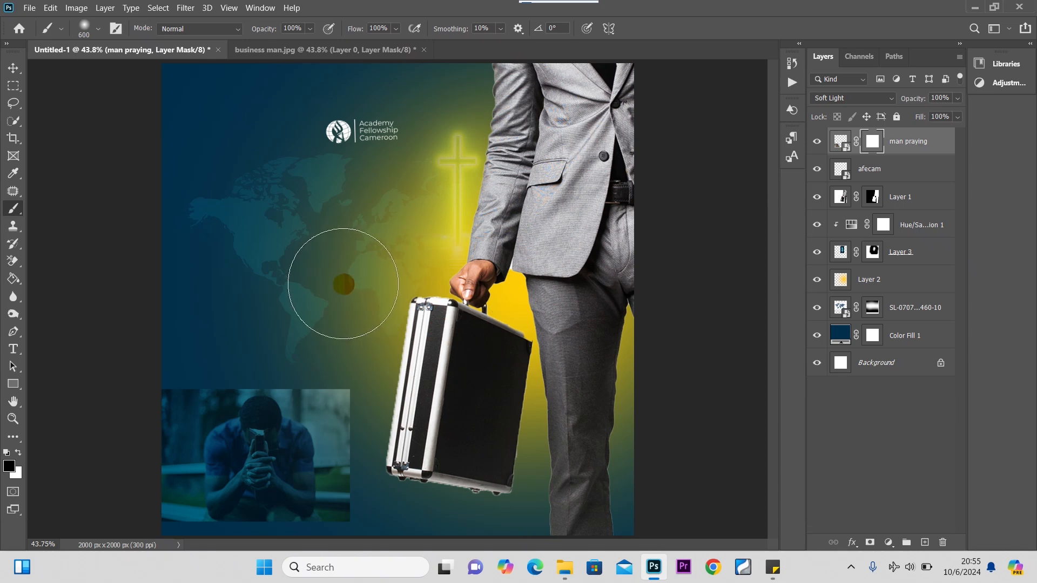
right_click(343, 283)
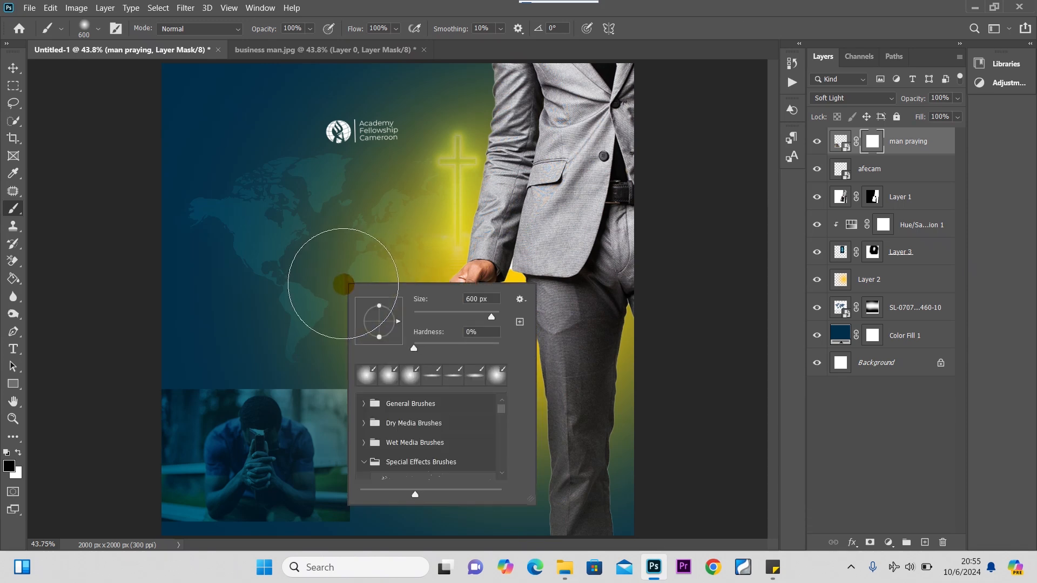
click(410, 350)
click(86, 313)
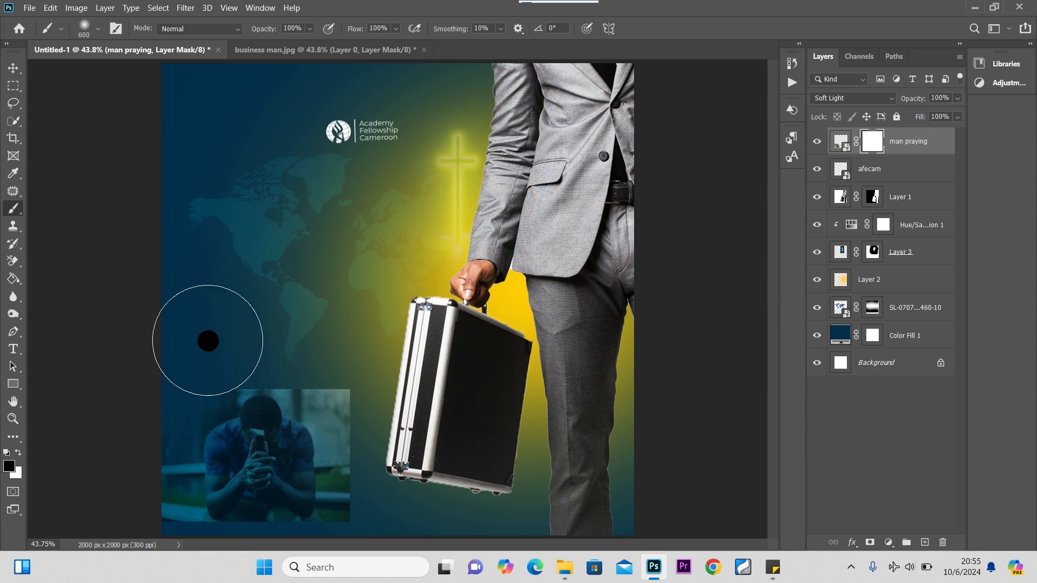
mouse_move(189, 355)
mouse_down()
mouse_move(165, 379)
mouse_move(268, 348)
mouse_move(240, 342)
mouse_move(295, 336)
mouse_move(396, 391)
mouse_move(362, 429)
mouse_move(321, 321)
mouse_move(308, 329)
mouse_move(270, 320)
mouse_move(393, 400)
mouse_move(397, 431)
mouse_move(371, 417)
mouse_move(385, 454)
mouse_up()
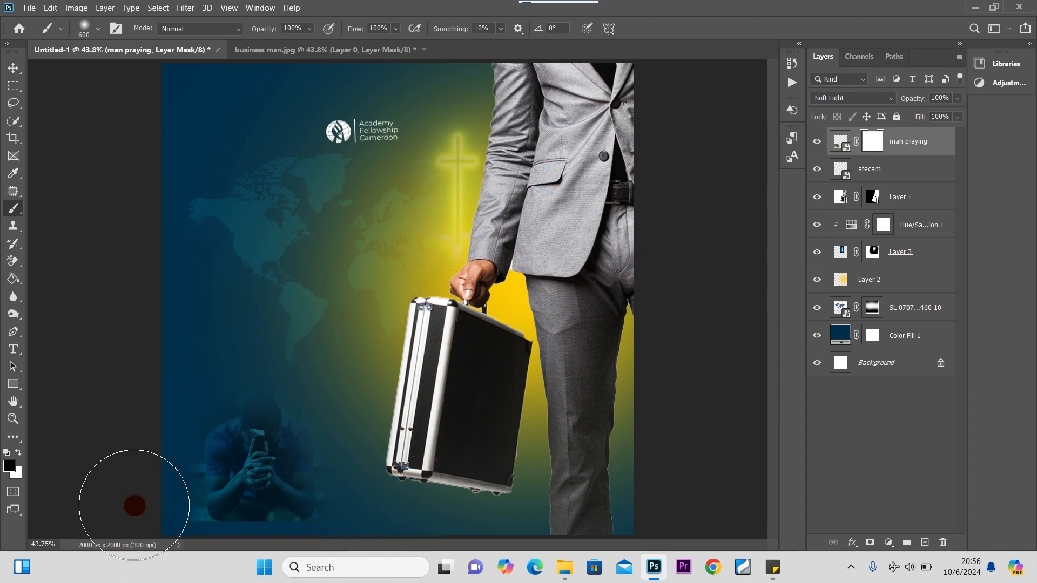
mouse_move(162, 535)
mouse_down()
mouse_move(145, 492)
mouse_move(145, 441)
mouse_move(129, 473)
mouse_move(150, 406)
mouse_up()
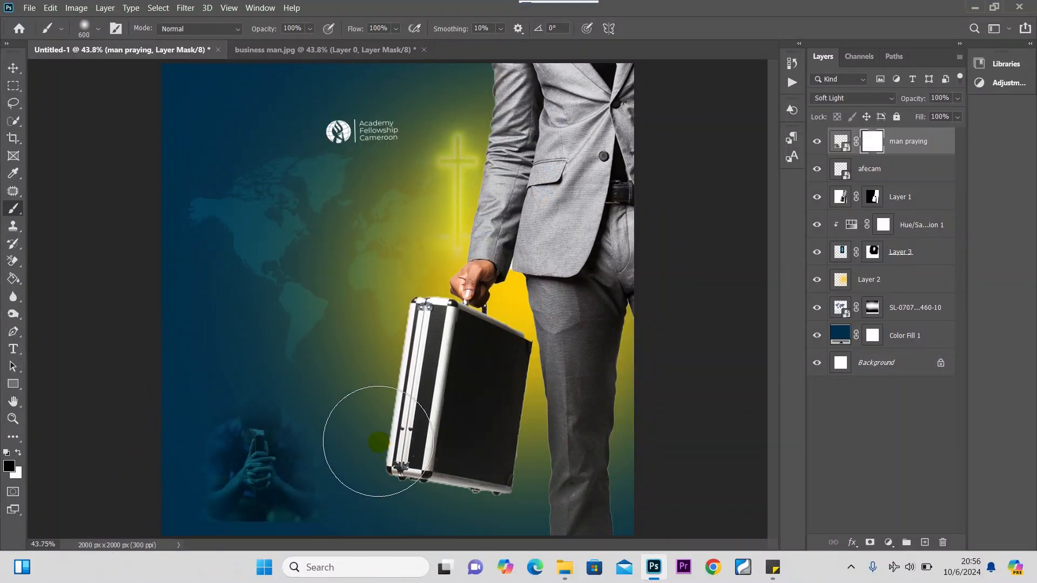
mouse_move(377, 472)
mouse_down()
mouse_move(364, 411)
mouse_move(364, 448)
mouse_up()
drag(144, 404, 155, 469)
Scale the man praying picture to 125.63% and position it against the flyer's bottom edge near the lower-left corner.
click(13, 67)
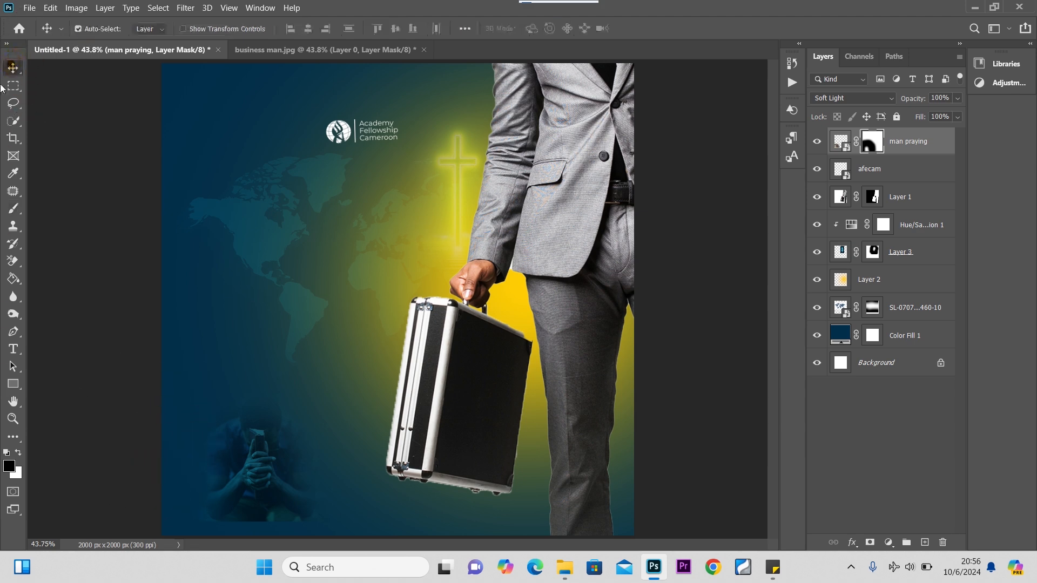
drag(259, 459, 235, 453)
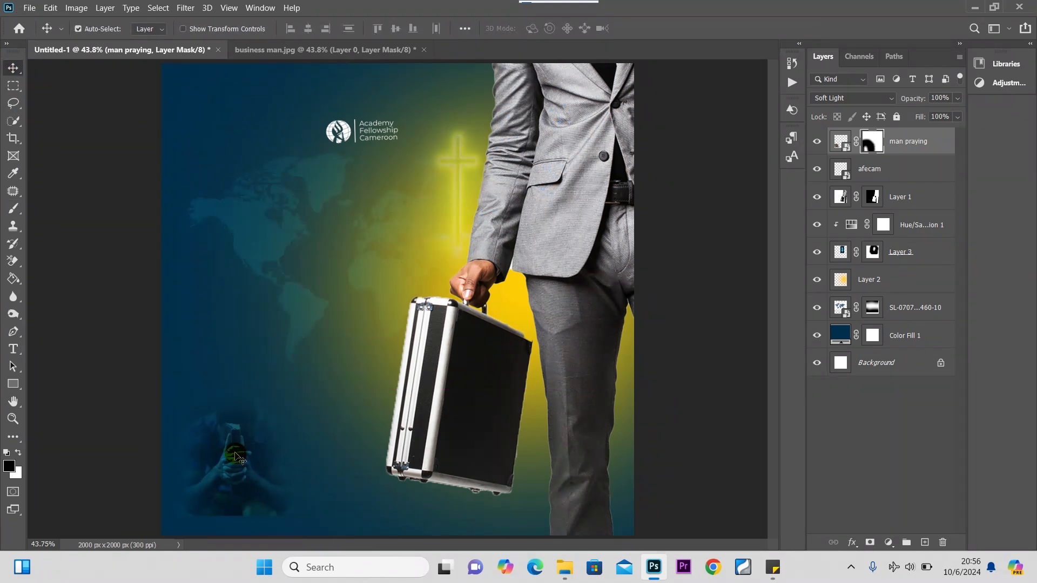
key(ctrl+t)
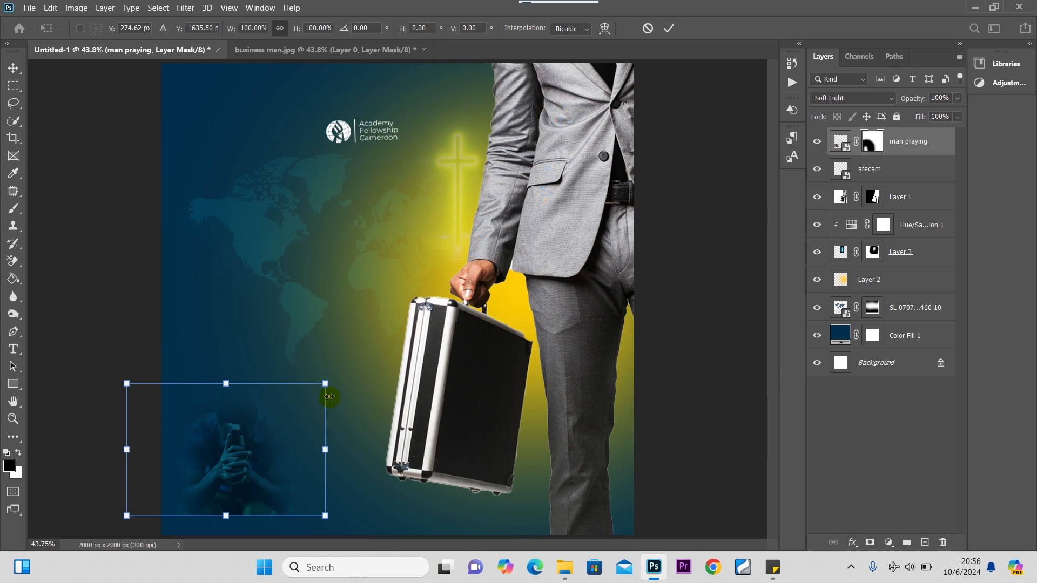
drag(327, 384, 374, 336)
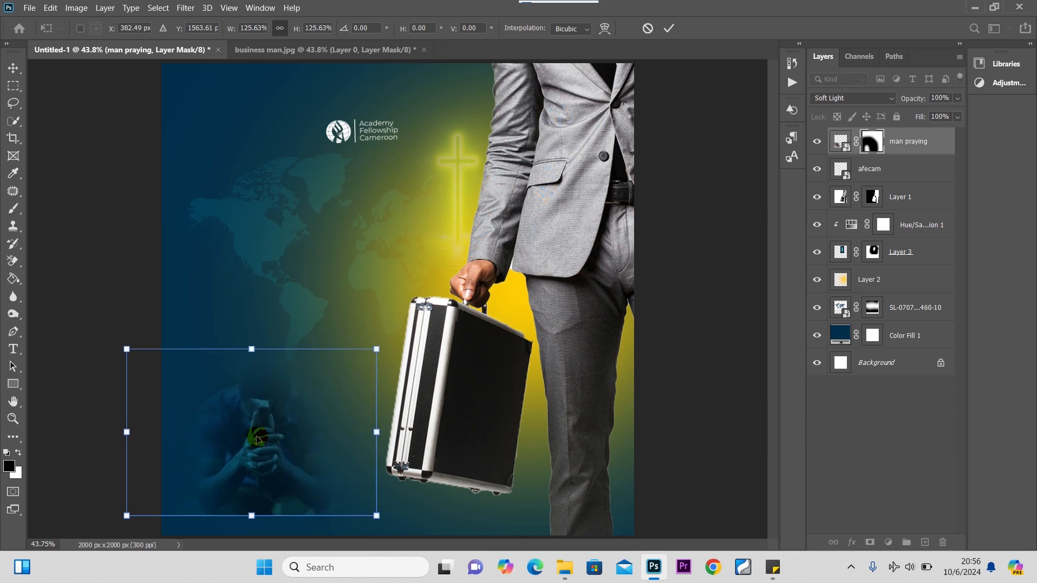
drag(259, 438, 237, 459)
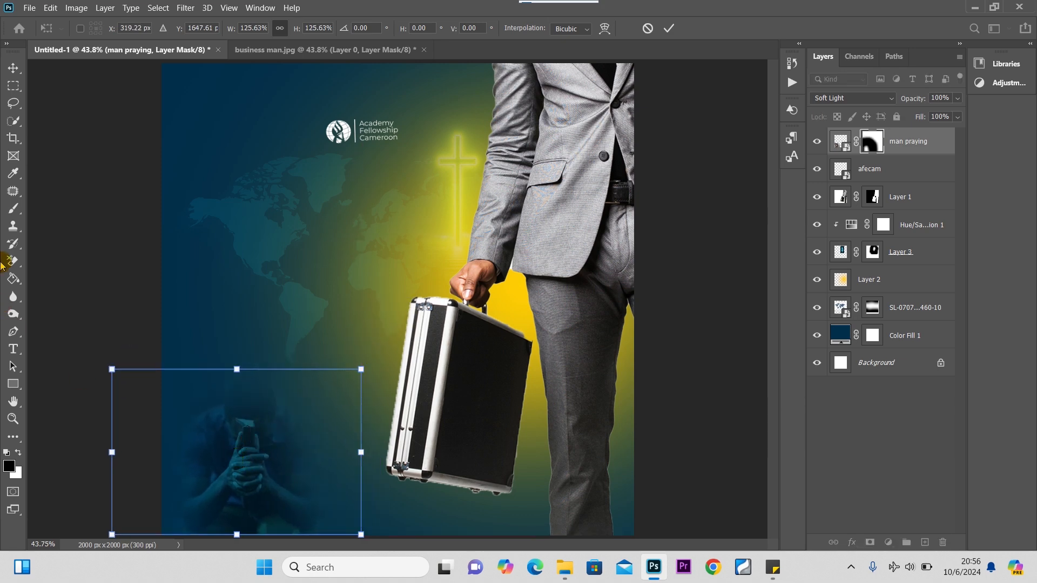
click(12, 69)
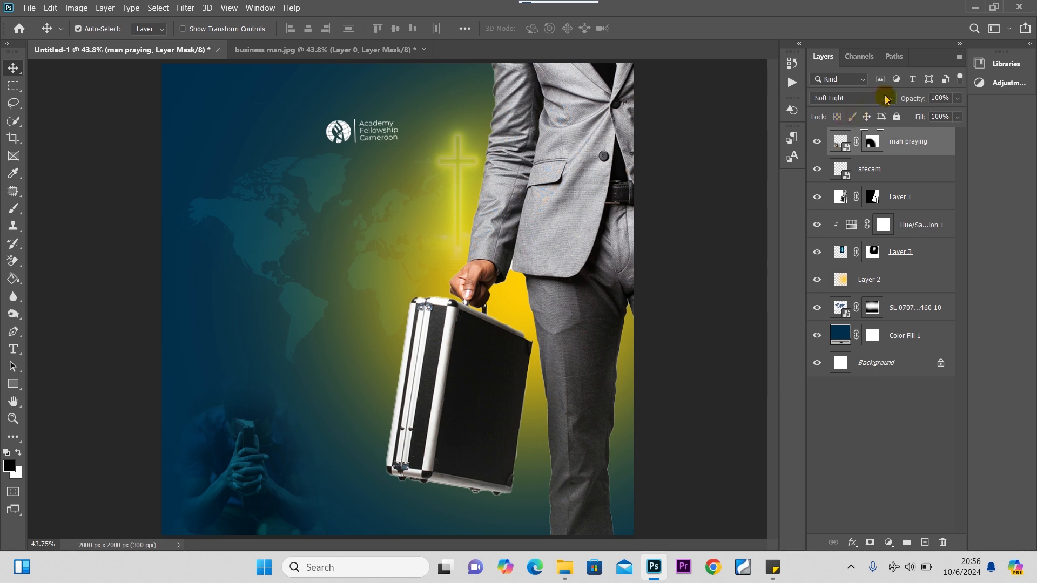
Lower the man praying layer's opacity to 33% and nudge the afecam logo slightly upward.
drag(931, 114, 927, 113)
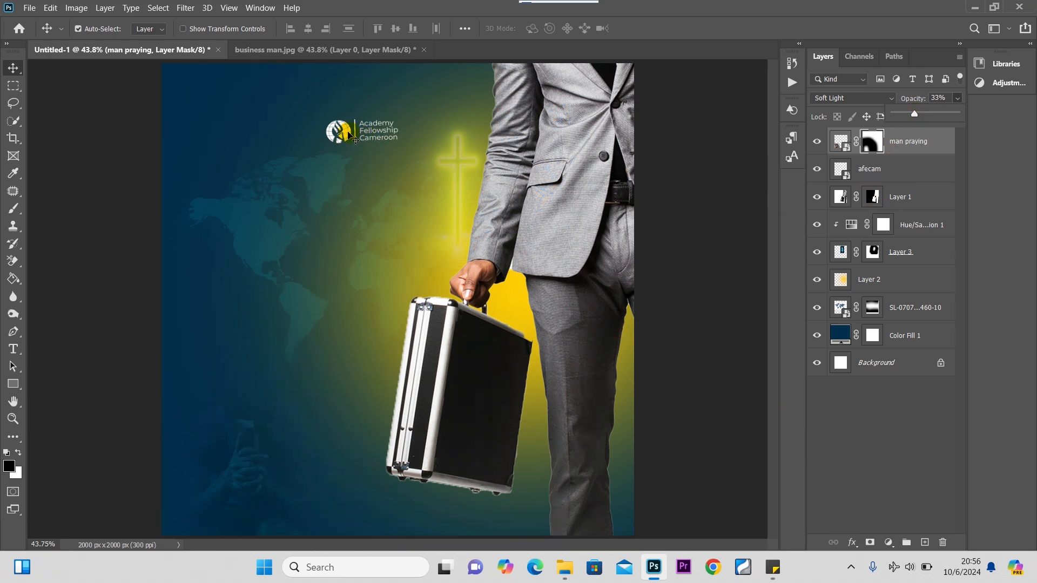
drag(351, 135, 352, 128)
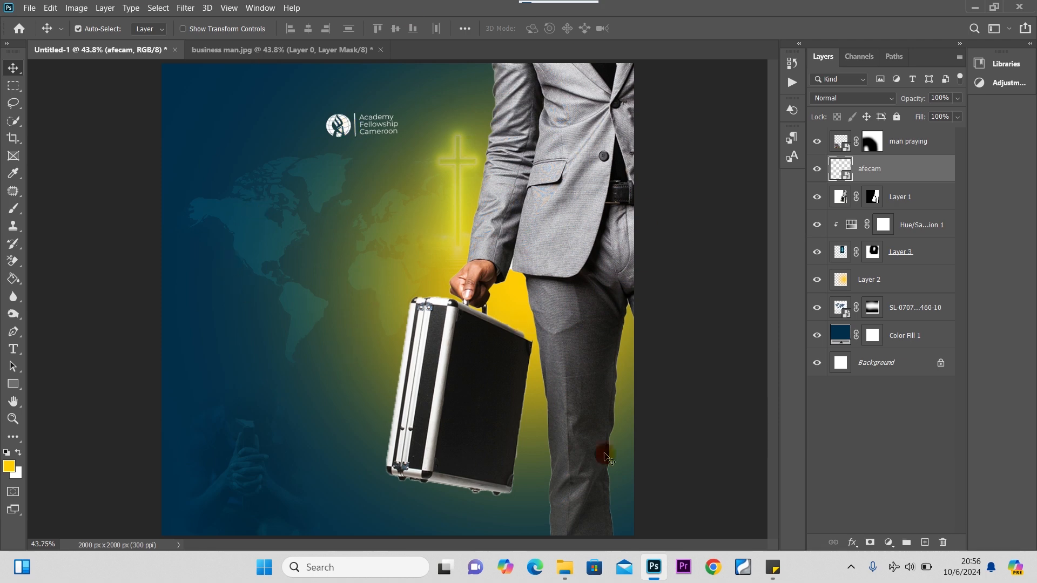
Convert the Color Fill 1 layer to a smart object.
click(929, 335)
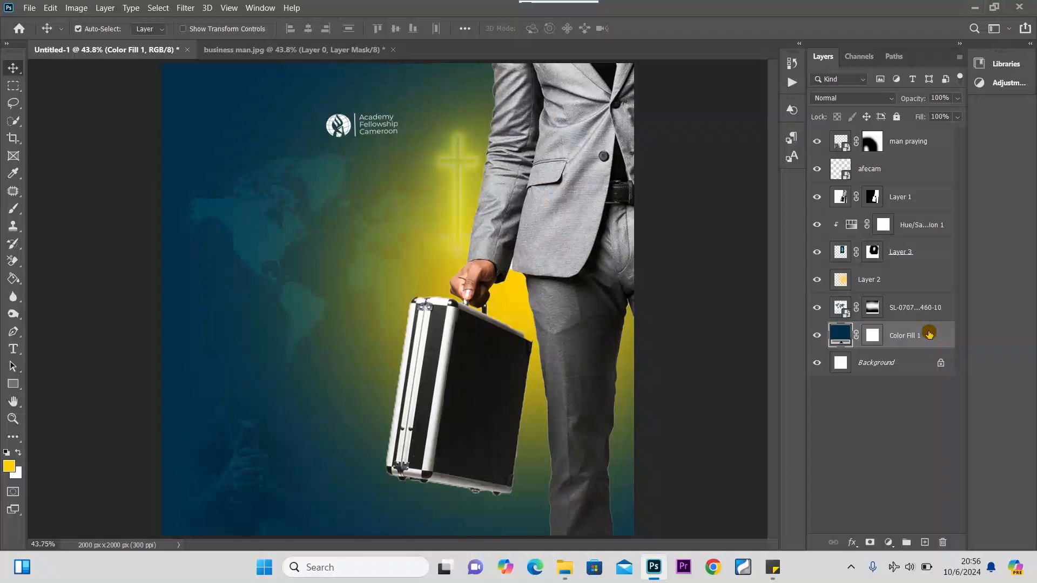
click(817, 336)
click(817, 336)
right_click(927, 331)
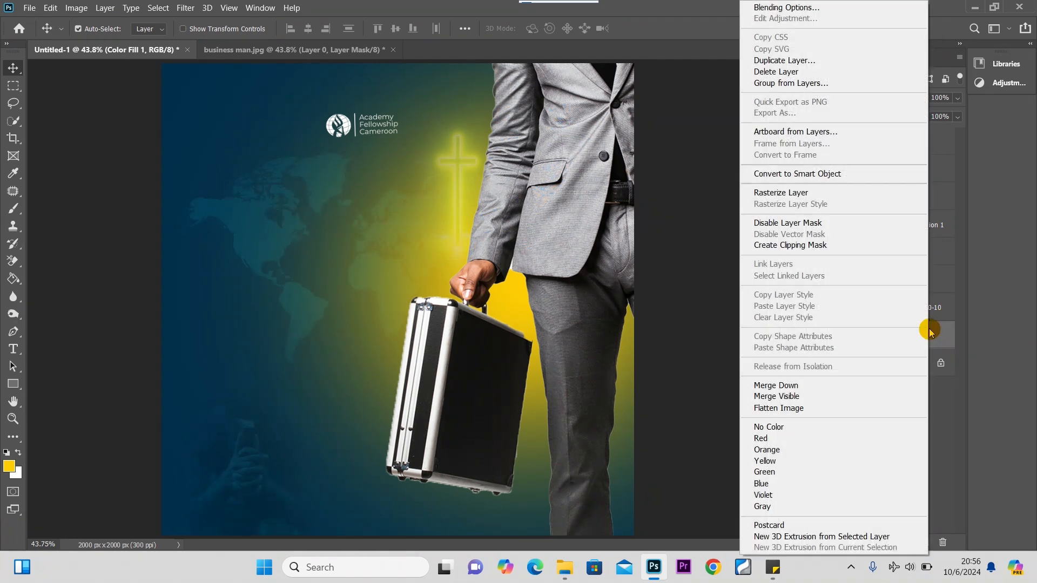
click(812, 173)
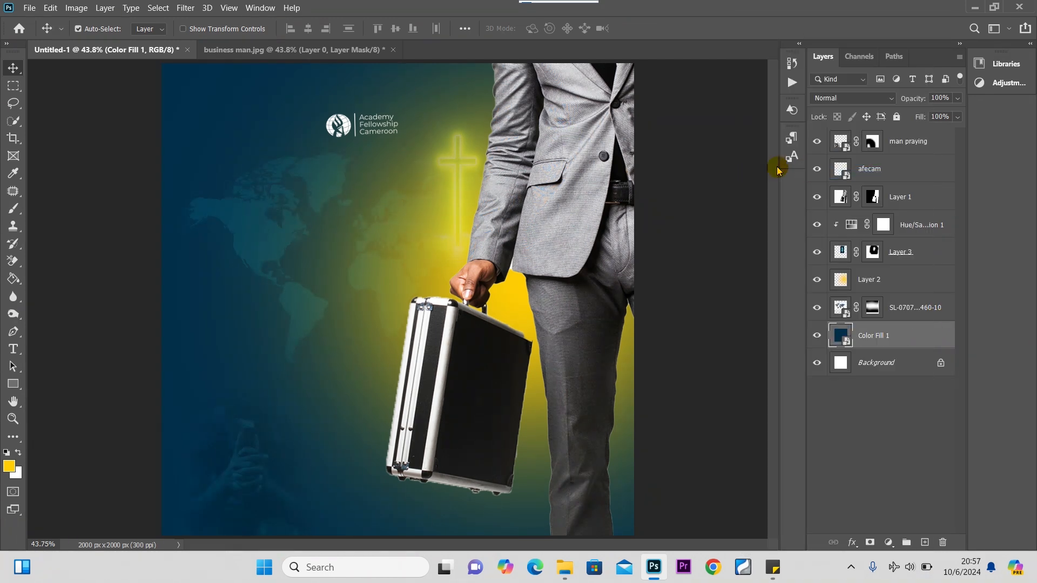
Apply an Add Noise filter to the Color Fill 1 layer with 5.82% amount and Uniform distribution.
click(186, 8)
mouse_move(237, 188)
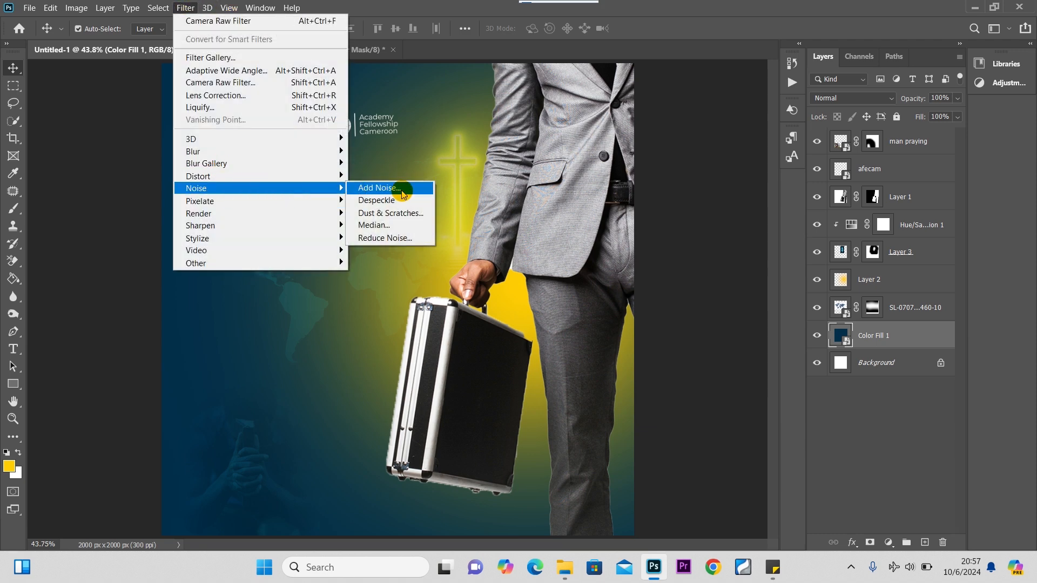
click(402, 188)
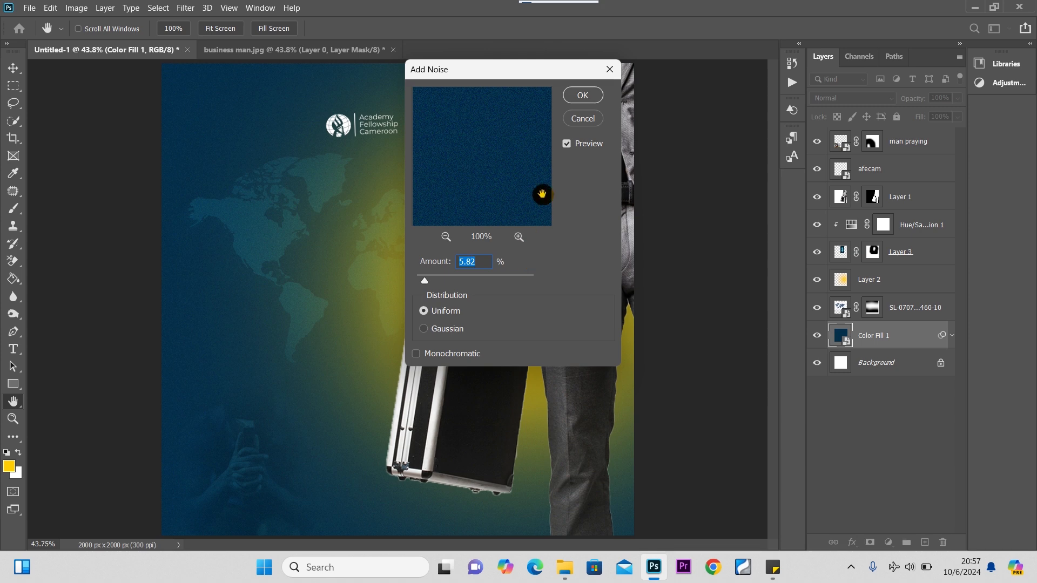
click(579, 95)
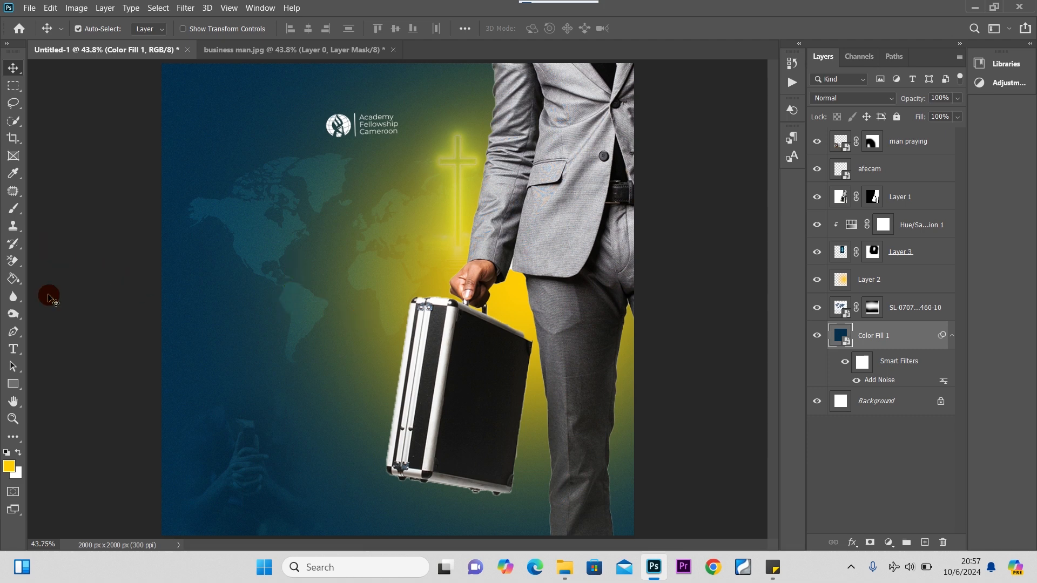
Add the yellow text "Alumni" in 48 pt Danymeka on the flyer's upper-left area, below the logo.
click(13, 349)
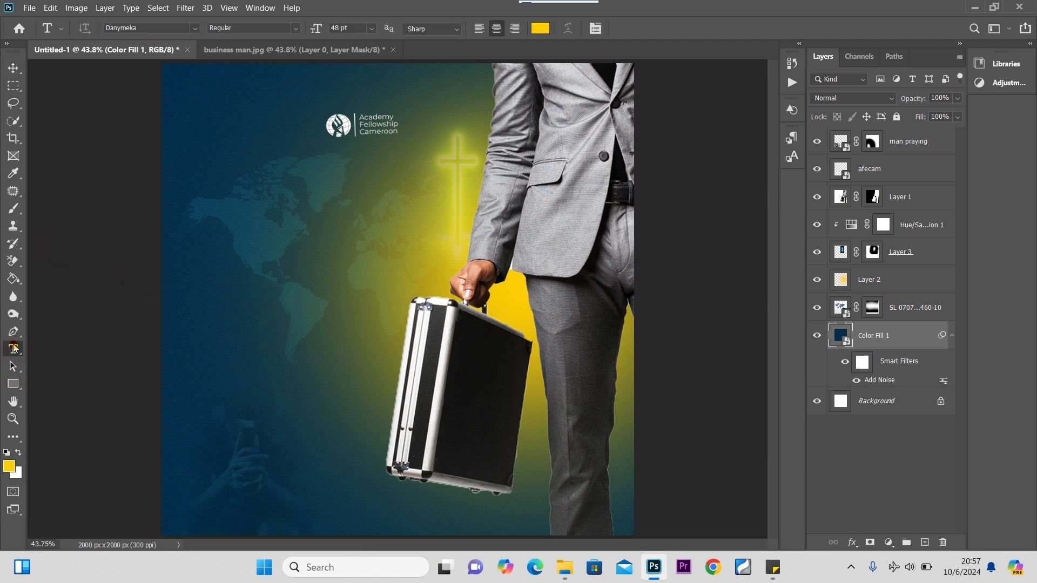
click(257, 187)
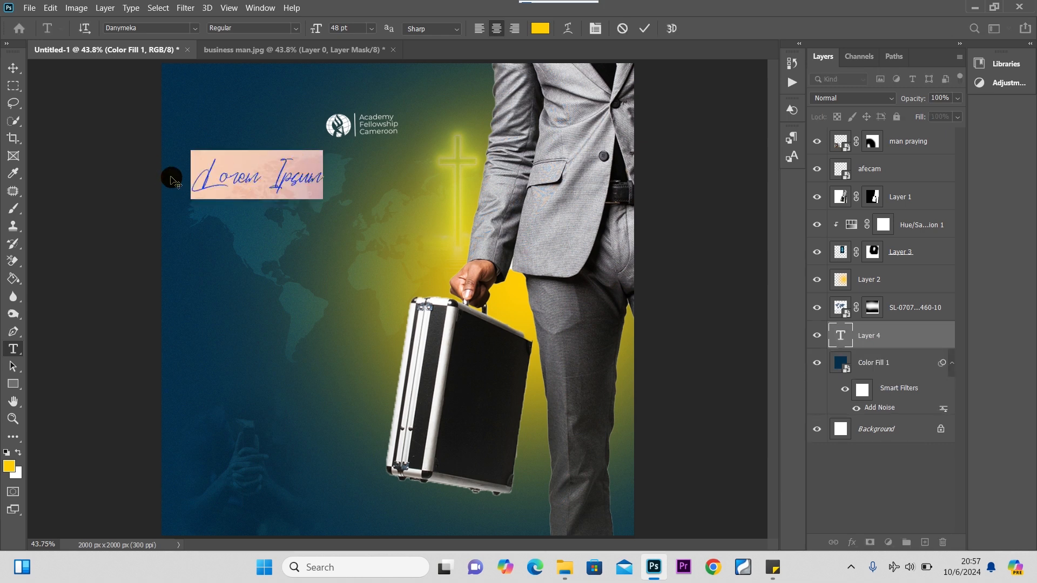
text(Alu)
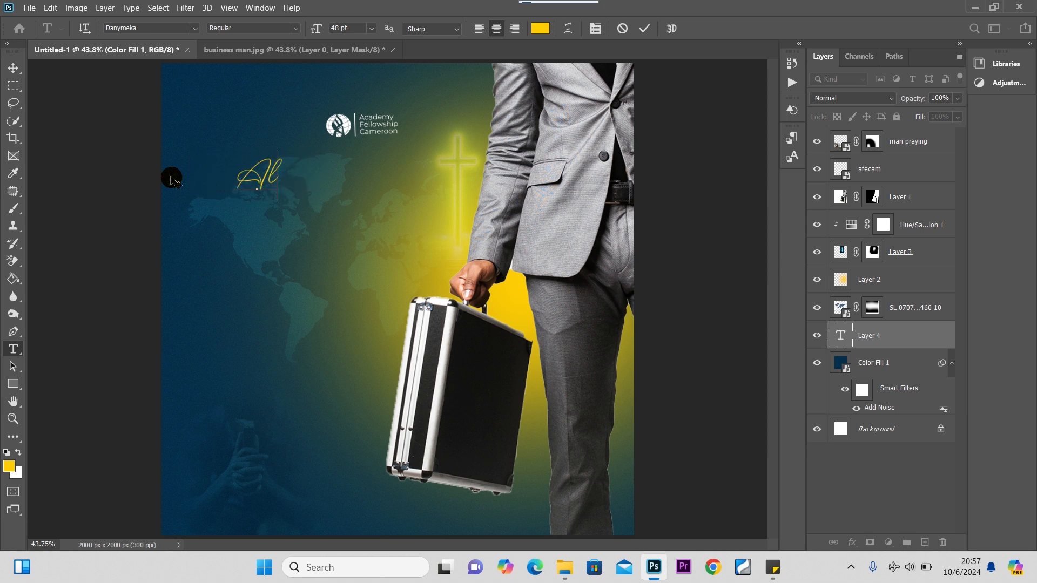
text(mni)
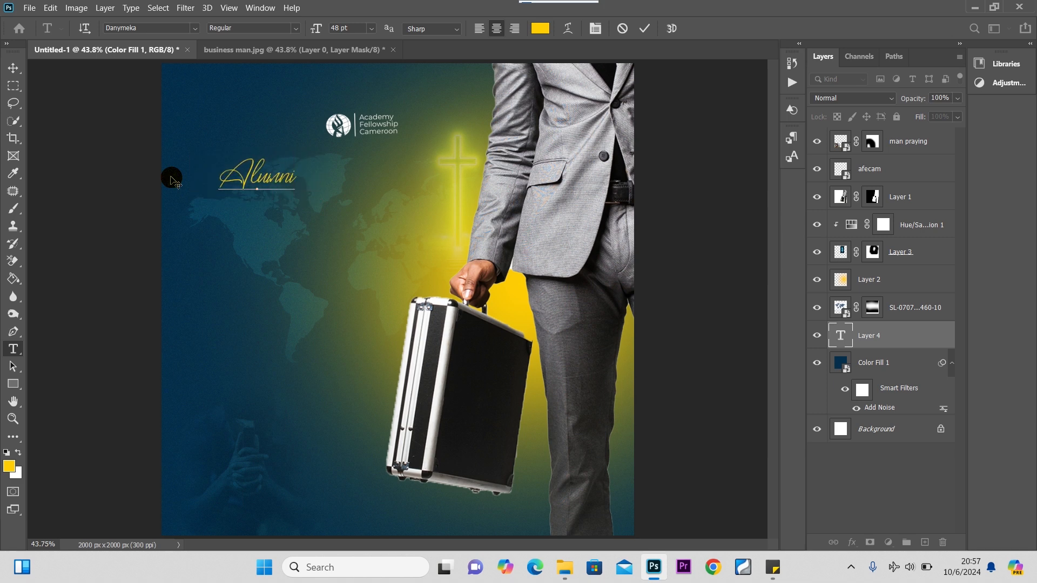
click(13, 69)
Shift the world map slightly left and move the Alumni text layer to the top of the layer stack.
drag(270, 183, 205, 172)
click(908, 336)
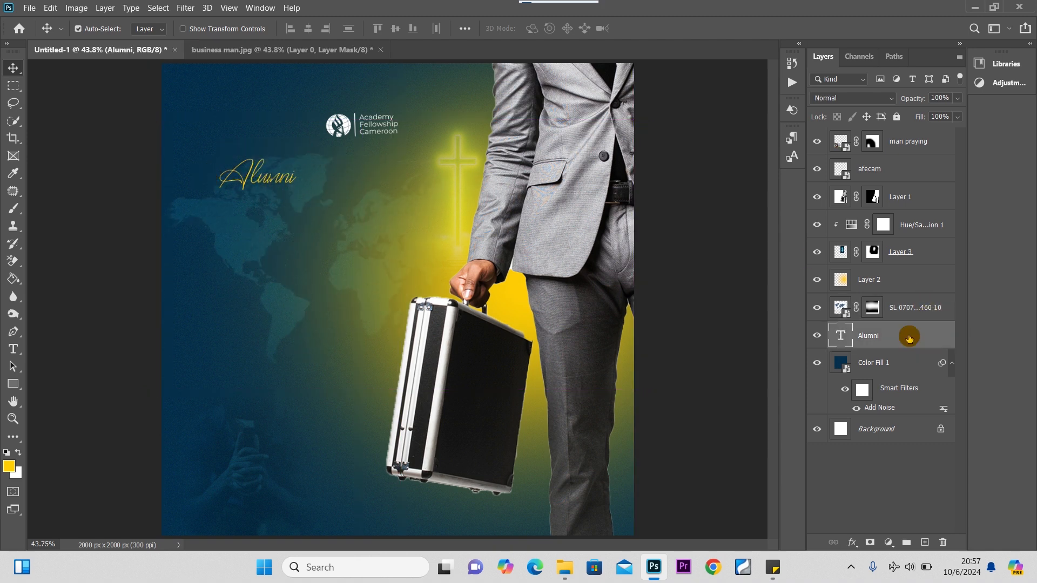
drag(907, 336, 894, 138)
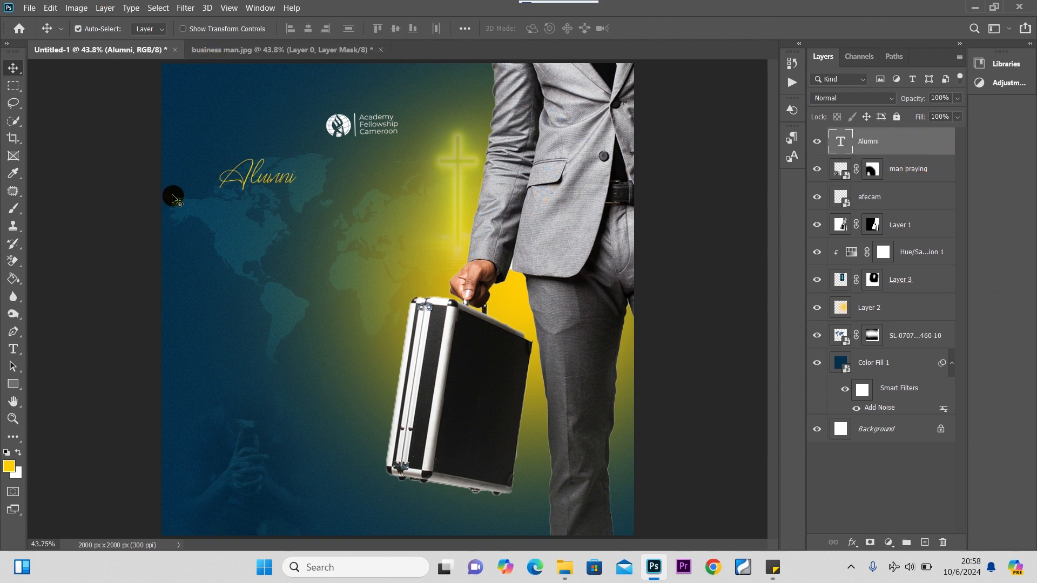
Shift the Alumni text slightly to the right and scale it down a little.
drag(253, 172, 262, 173)
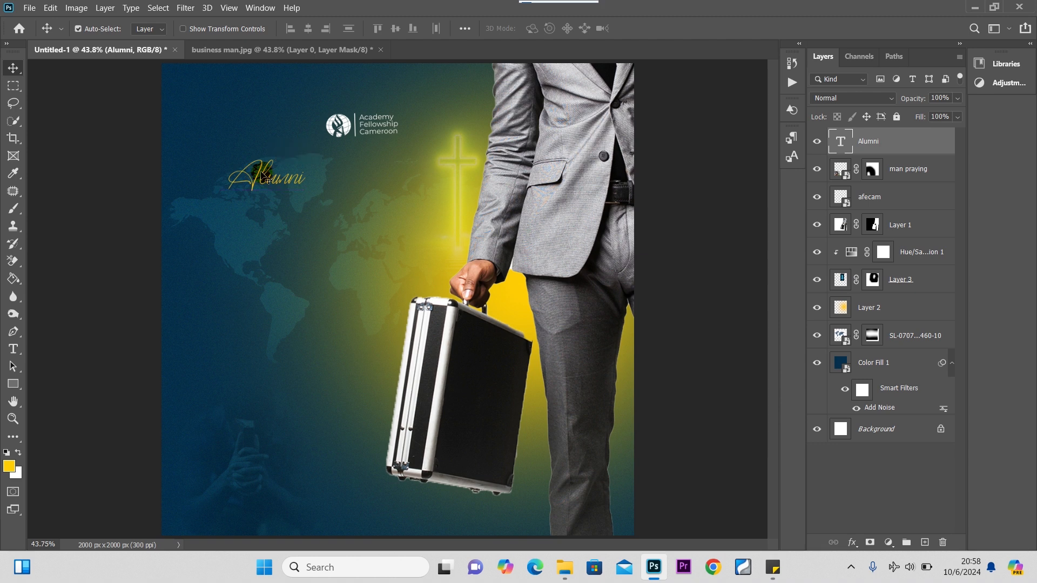
key(ctrl+t)
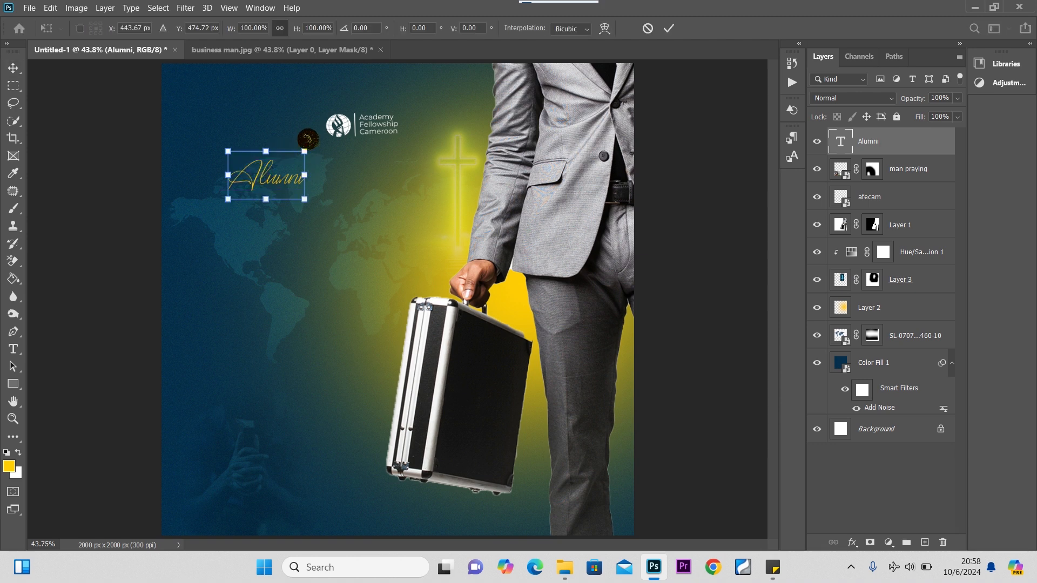
drag(306, 150, 284, 182)
click(13, 68)
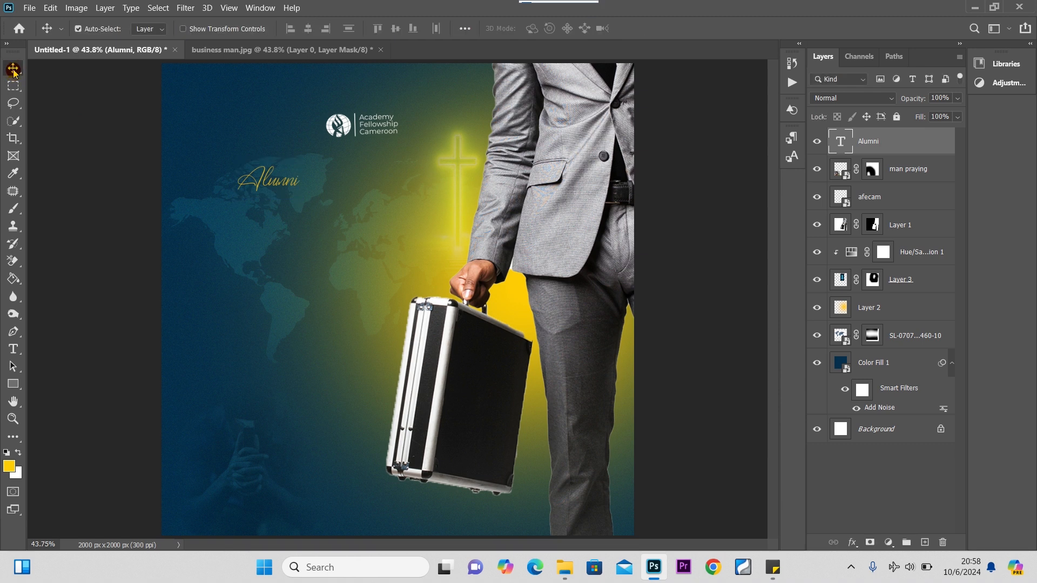
Add the white text "CONVENTION" below the Alumni text in 48 pt Acumin Variable Concept ExtraCondensed Bold.
click(93, 193)
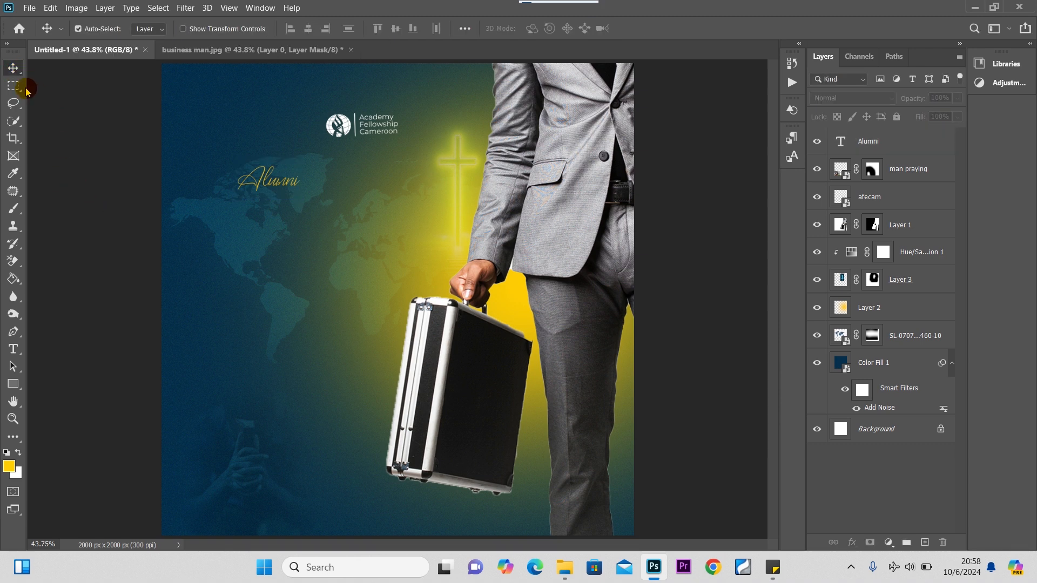
click(19, 352)
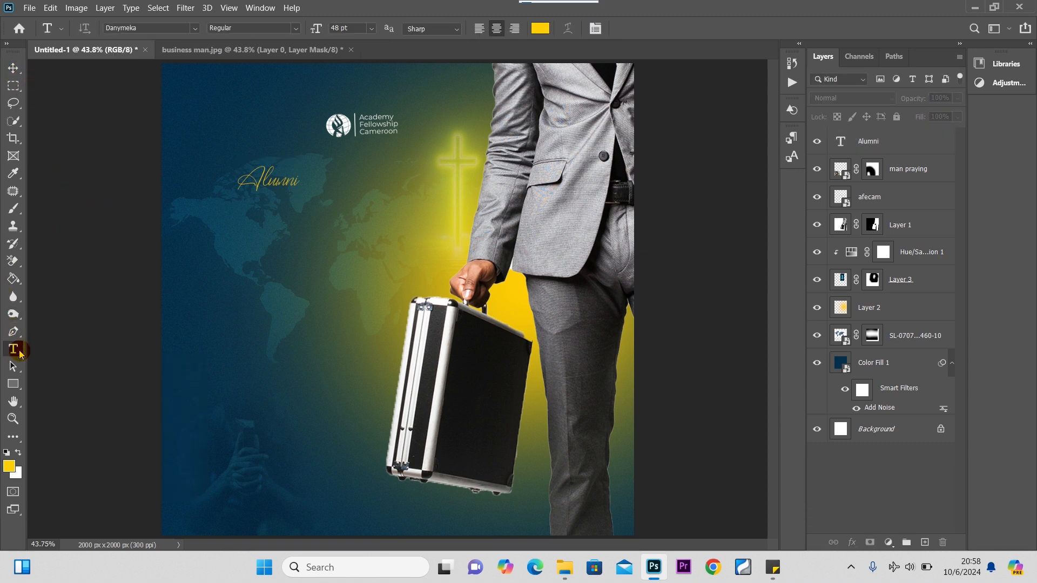
click(20, 452)
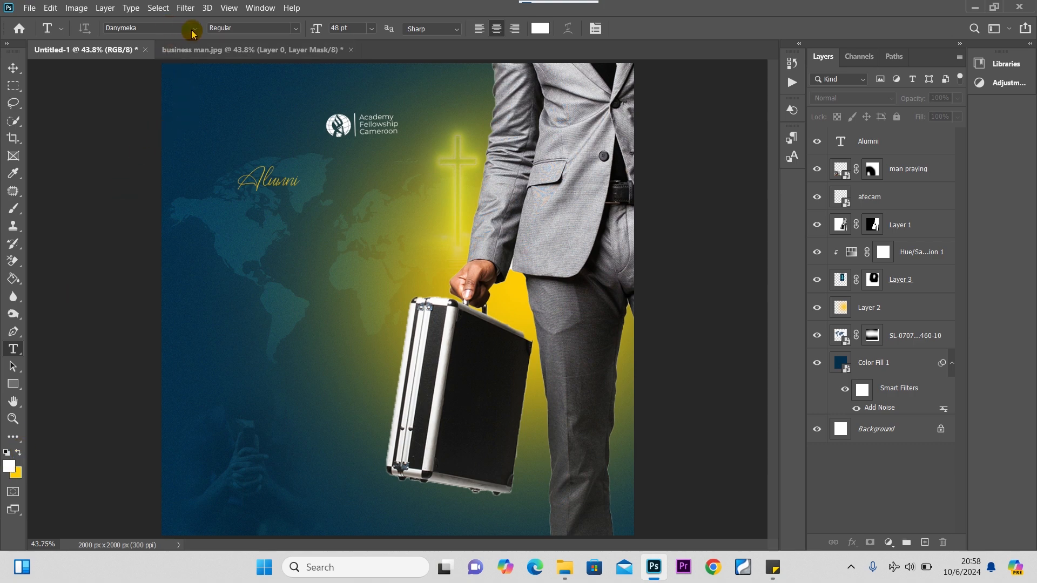
click(186, 27)
text(acu)
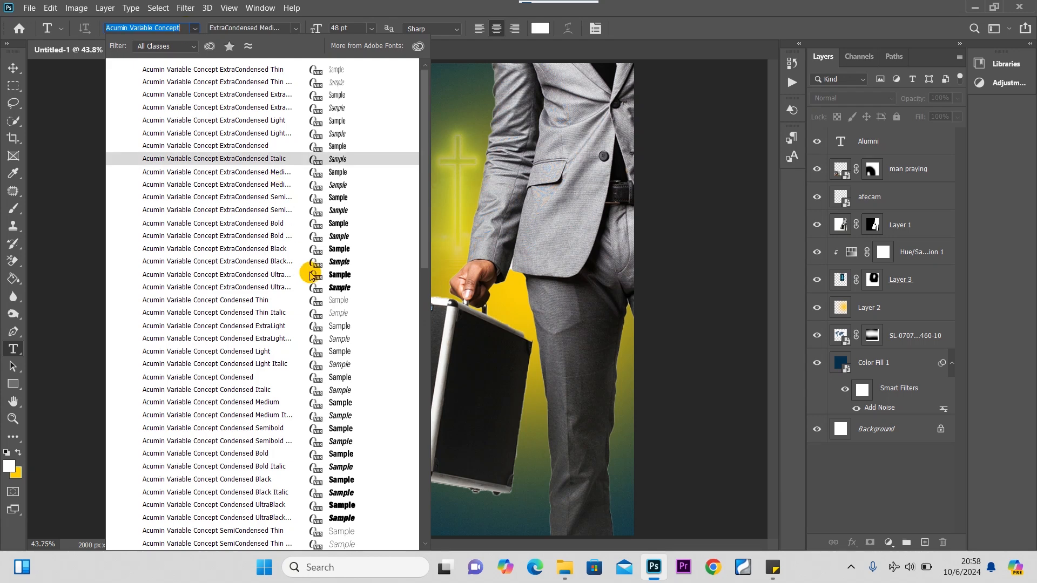
click(292, 224)
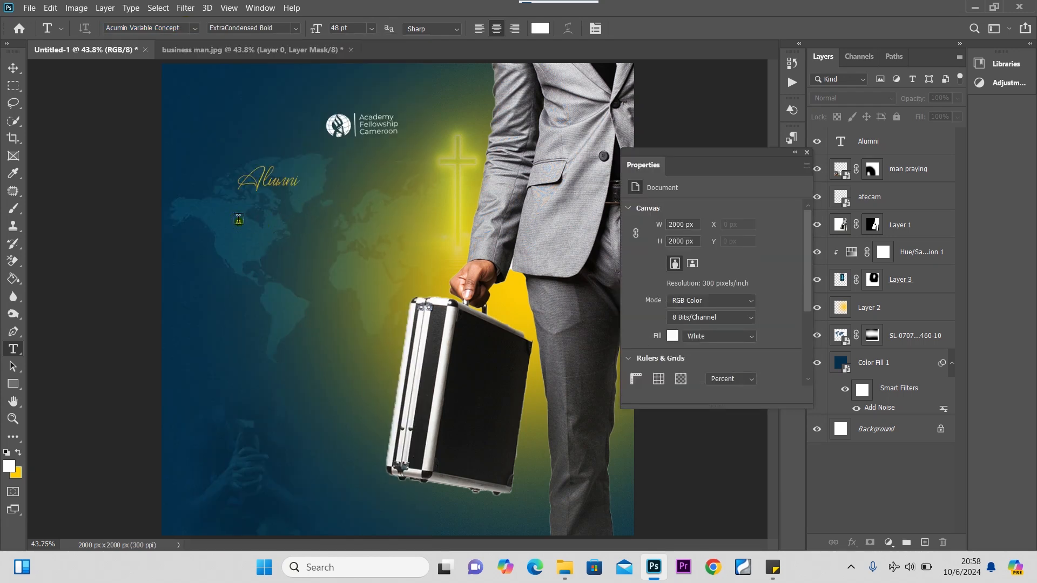
click(239, 218)
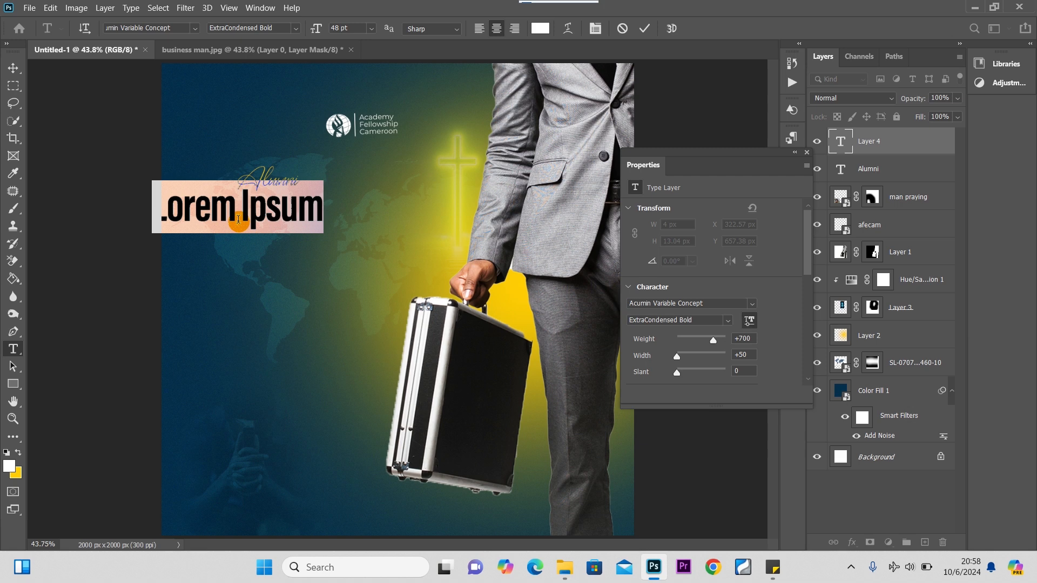
text(CON)
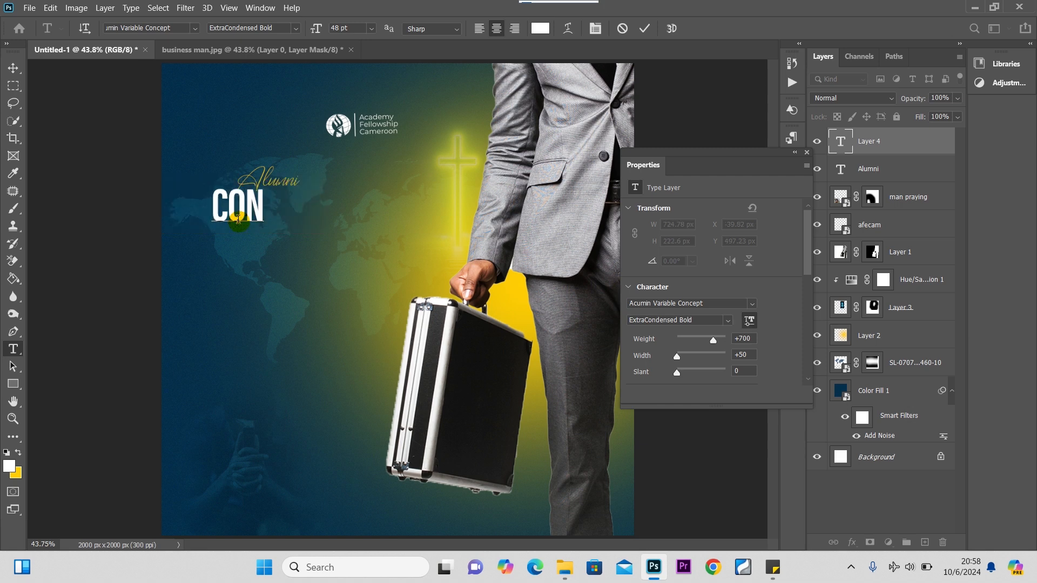
text(VENTION)
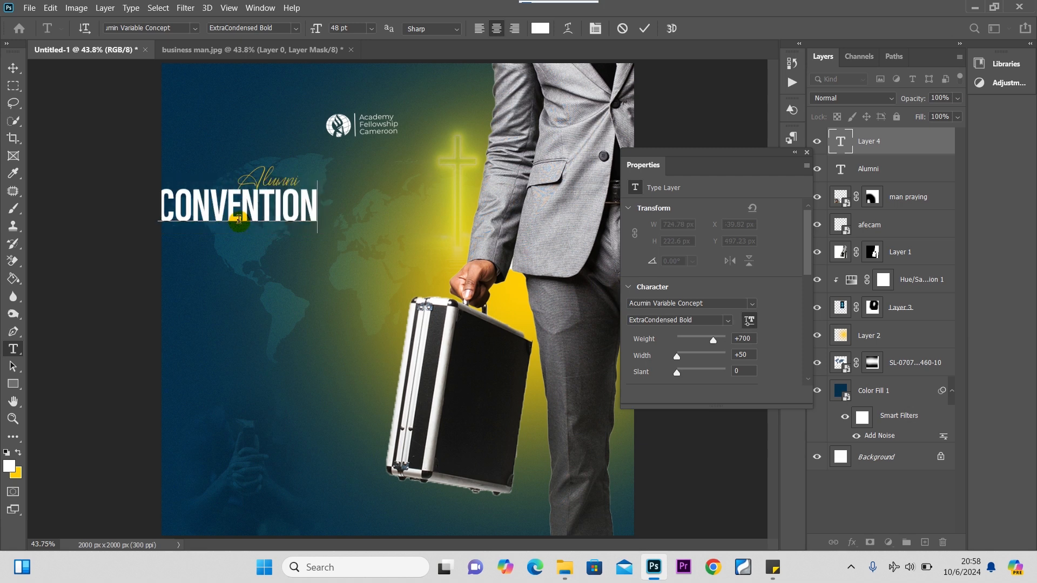
Scale the CONVENTION text down to about 67% and position it centred just beneath the Alumni text.
click(13, 68)
drag(266, 212, 282, 212)
key(ctrl+t)
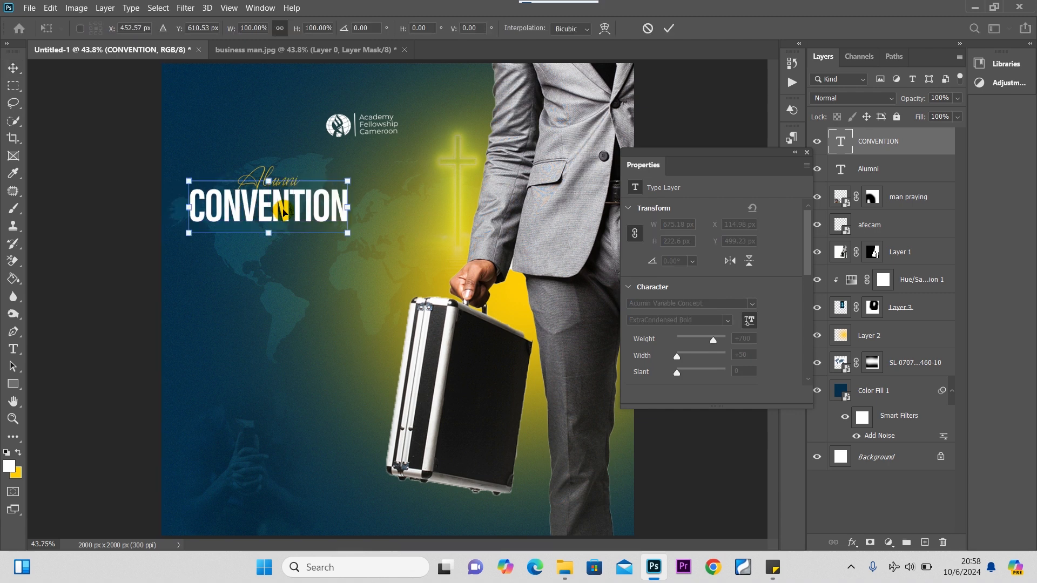
drag(351, 181, 292, 208)
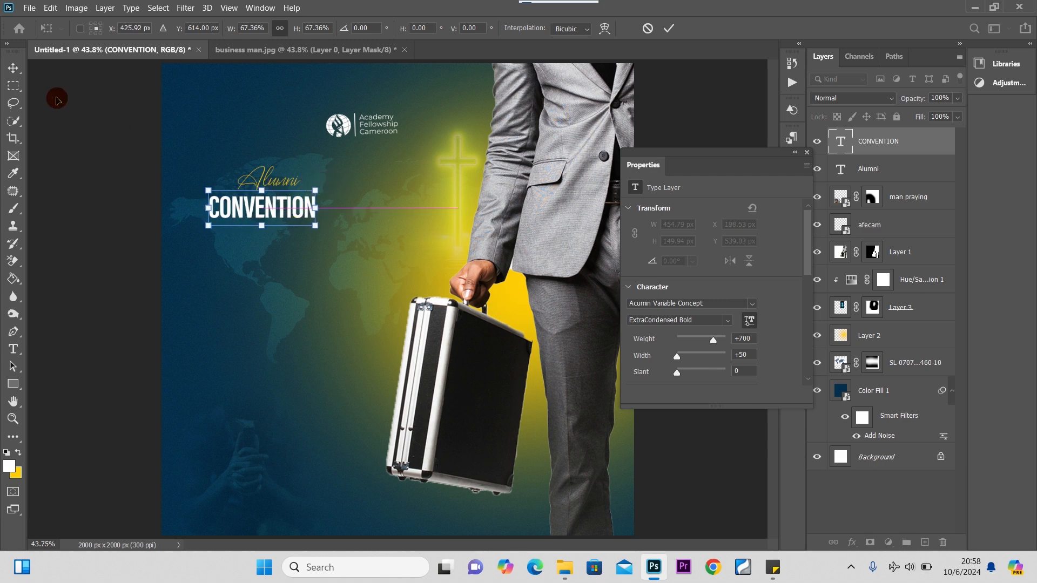
click(13, 69)
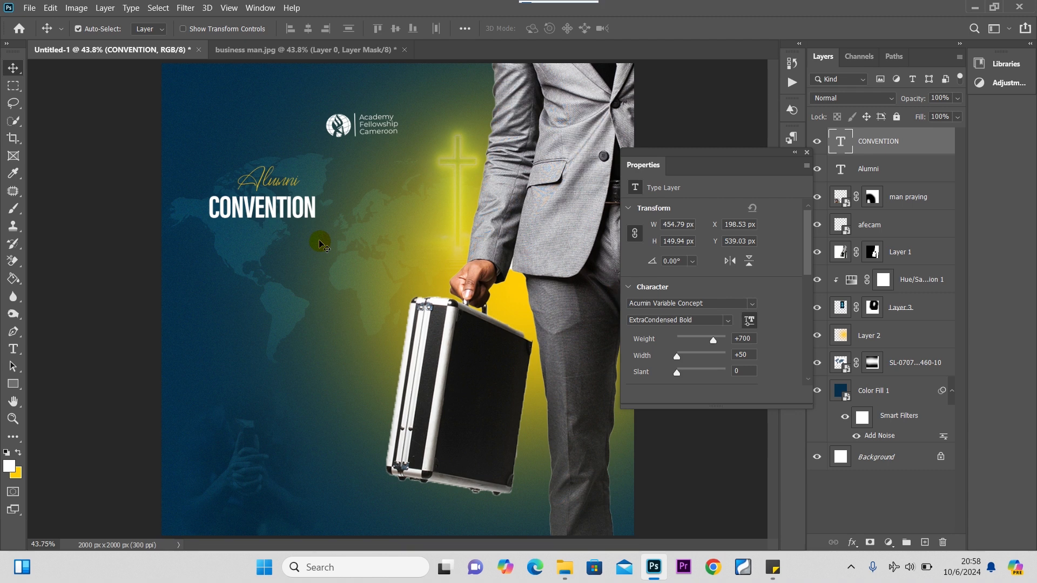
key(Up)
key(Up)
key(Up)
key(Up)
key(Up)
key(Up)
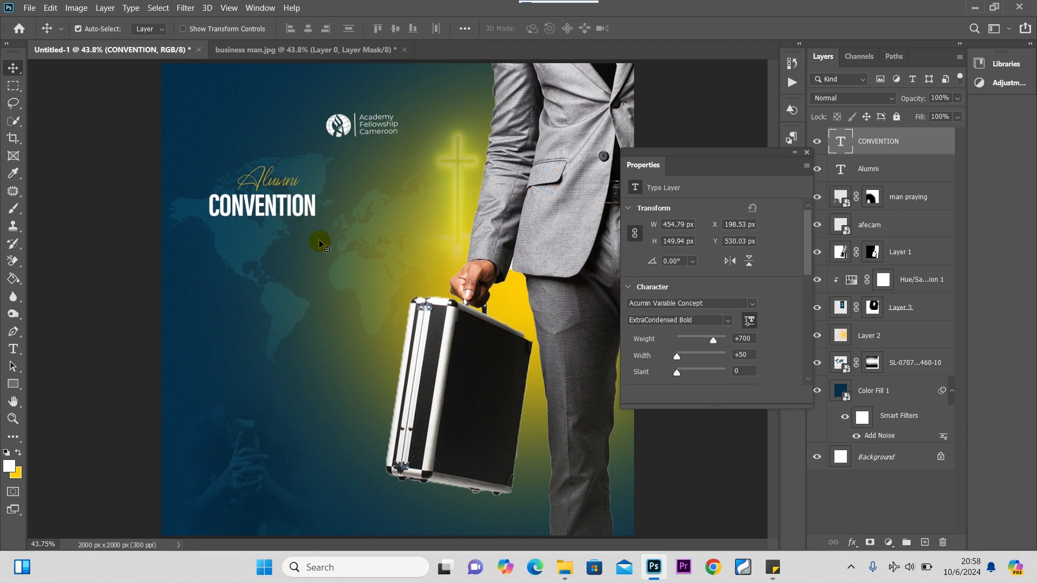
Draw a thin white rectangle of about 596 × 10 px as an underline and centre it closely below the CONVENTION text.
click(12, 385)
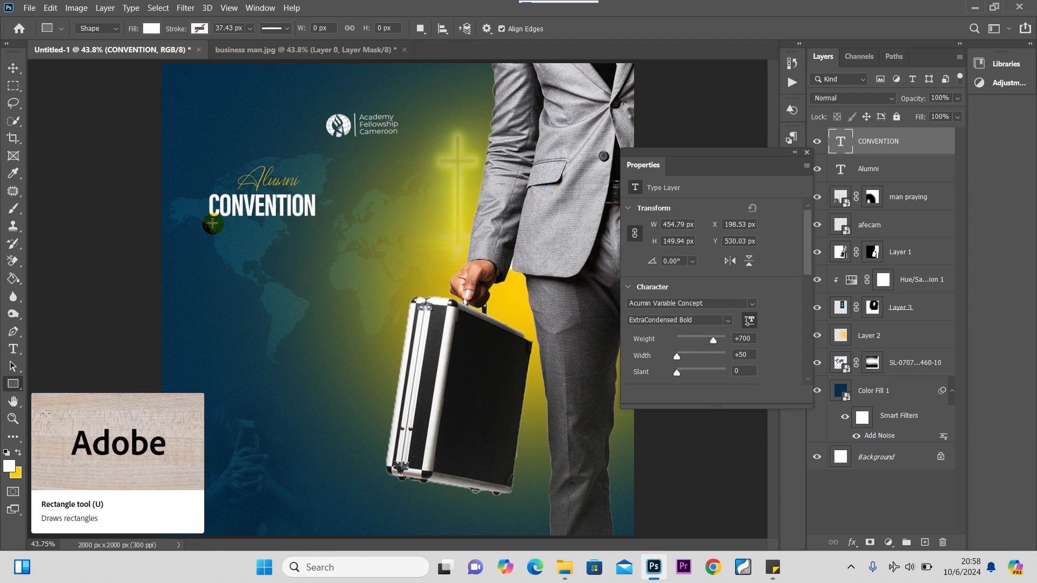
drag(212, 223, 348, 225)
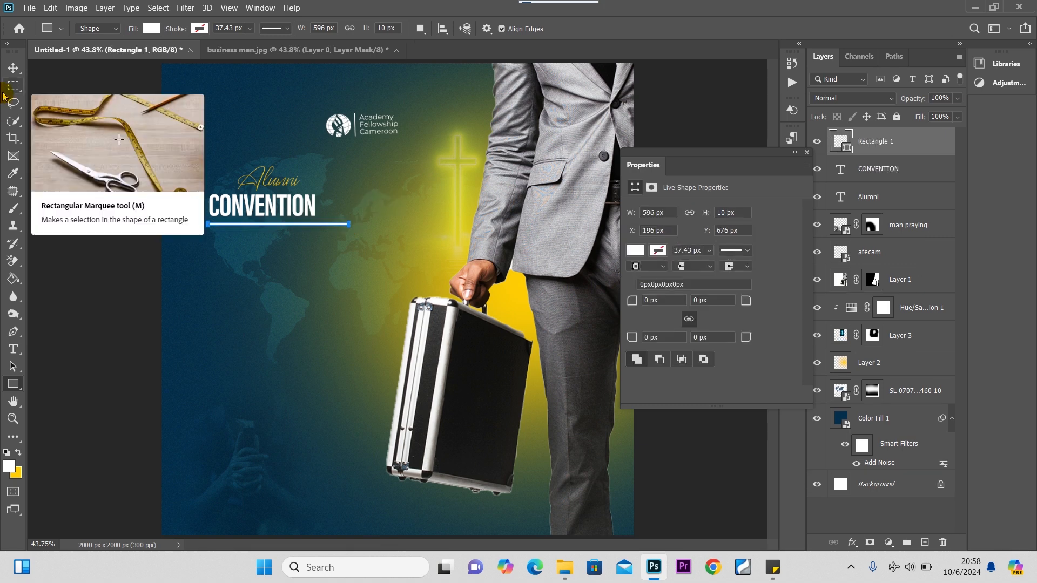
click(12, 69)
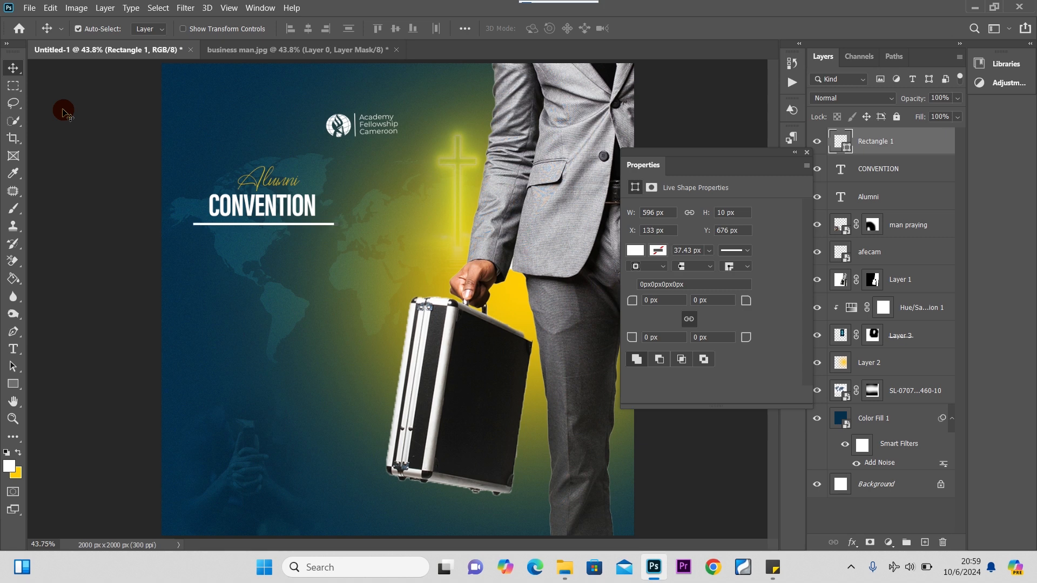
key(Up)
key(Up)
key(Up)
key(Up)
key(Up)
key(Up)
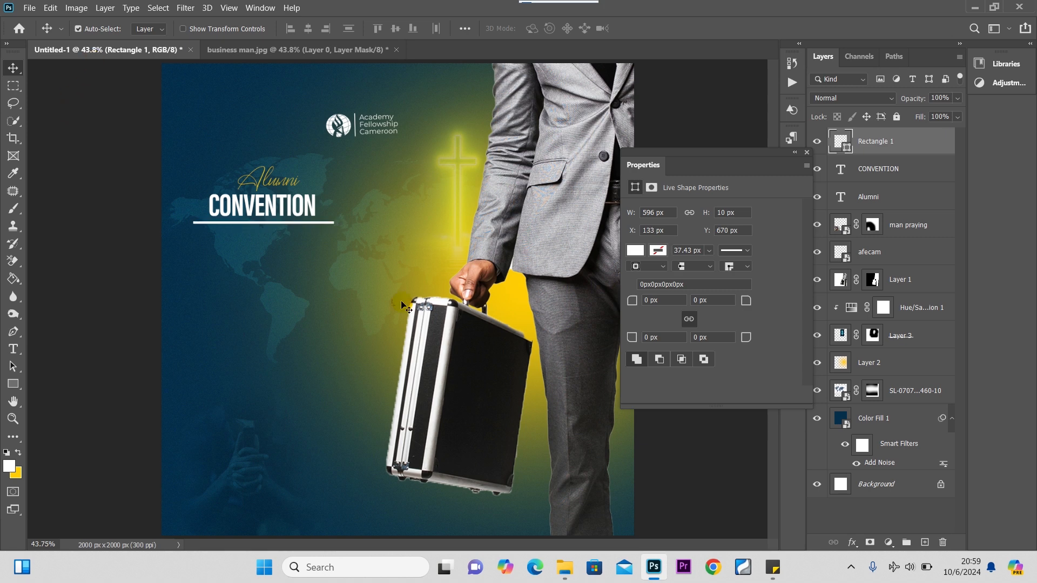
Add a layer mask to the underline rectangle and fade out both its ends with a soft black 175 px brush.
click(870, 542)
click(13, 208)
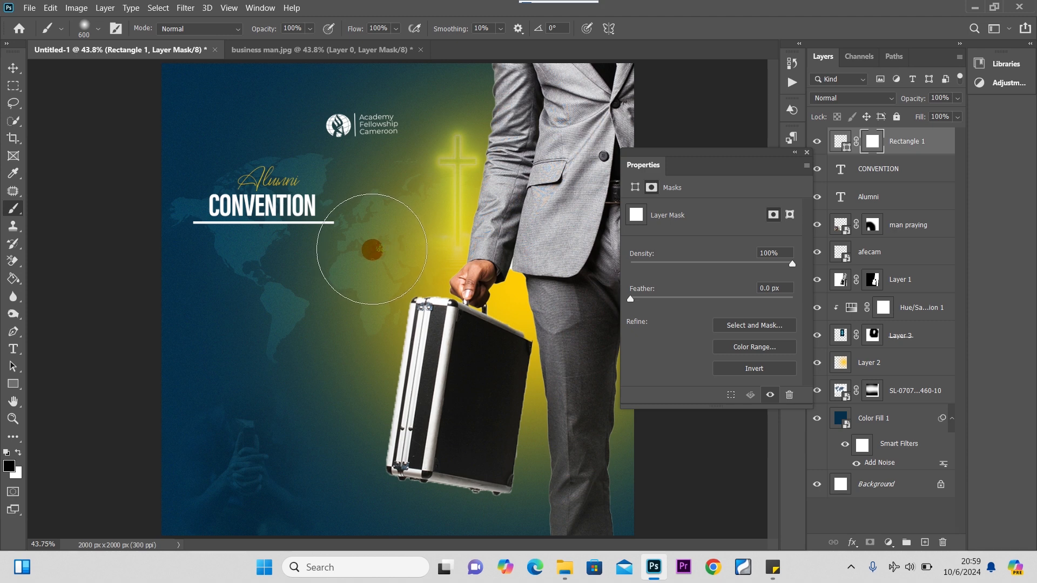
key(bracketleft)
key(bracketleft)
key(bracketleft)
key(bracketleft)
key(bracketleft)
key(bracketleft)
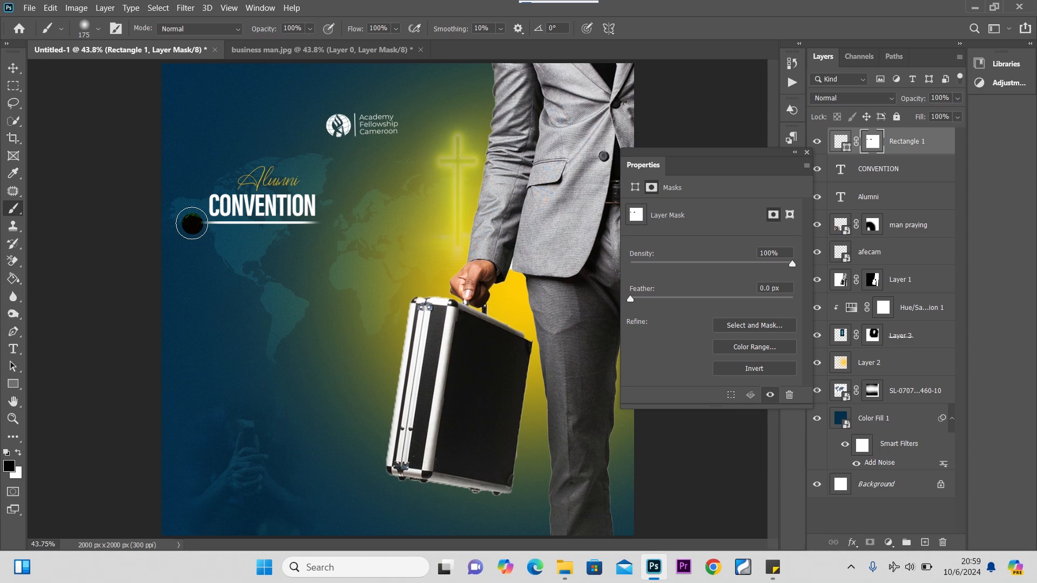
drag(193, 224, 201, 225)
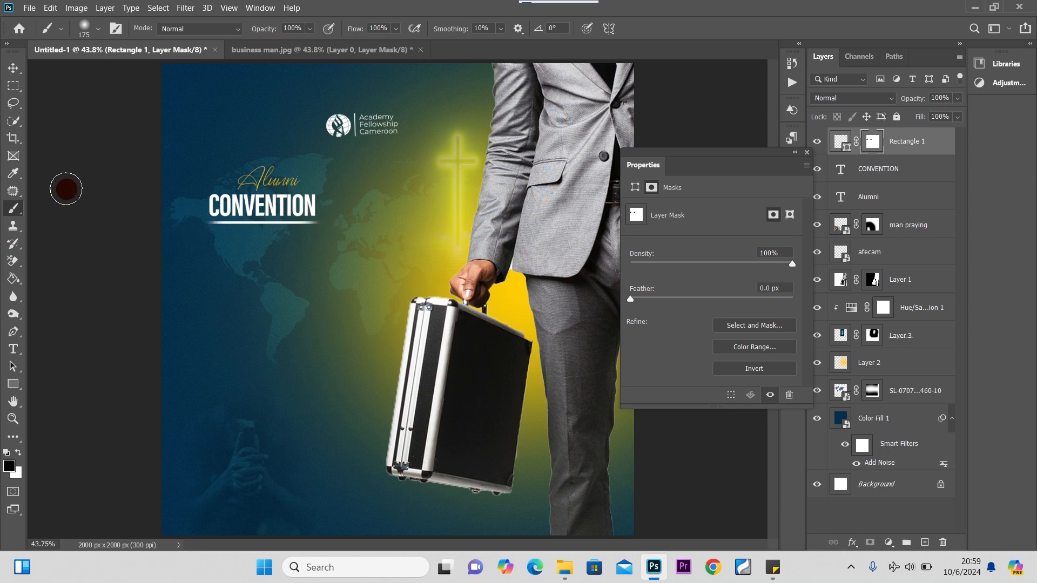
Shift the Alumni text slightly left and down, closer to the CONVENTION text.
click(13, 67)
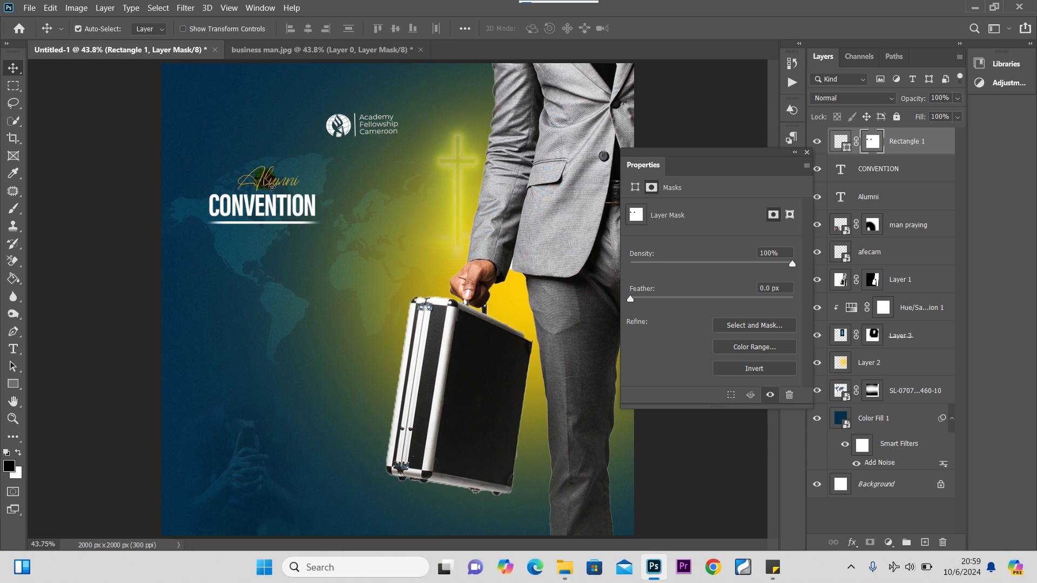
drag(272, 186, 267, 185)
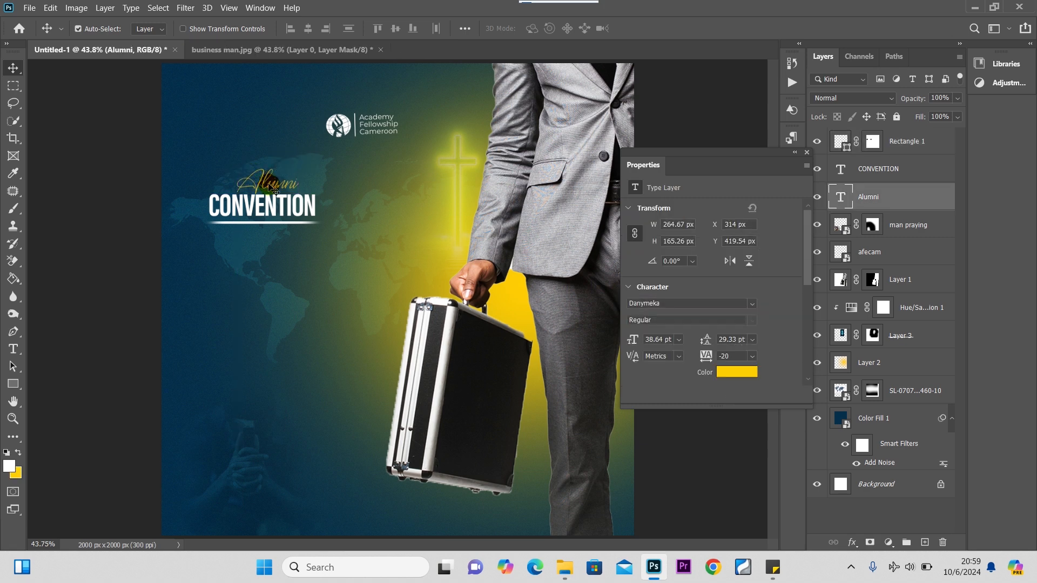
click(807, 153)
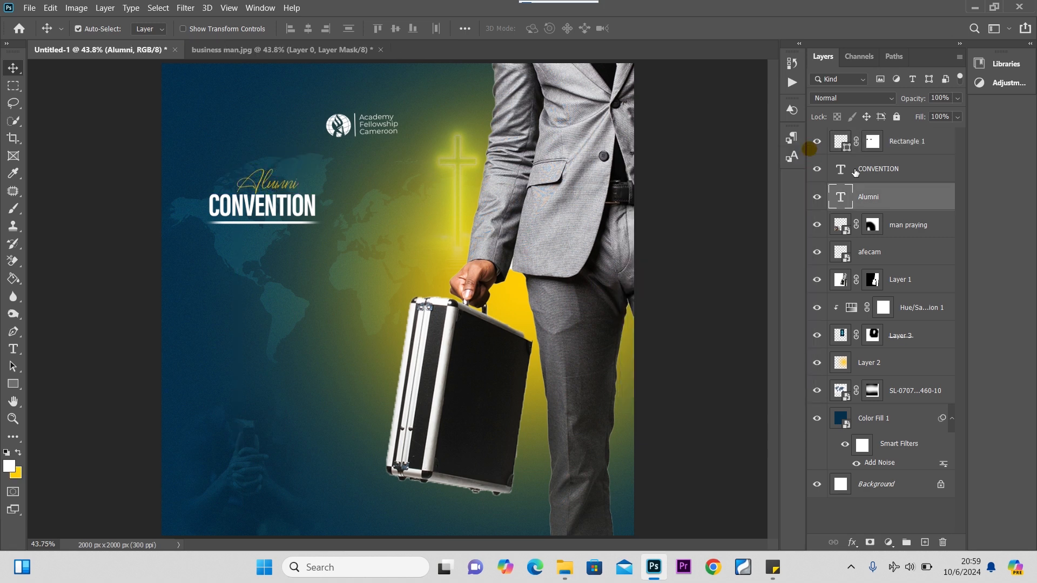
Apply a black drop shadow to the Alumni text with a distance of 4 px and a spread of 22%.
double_click(927, 200)
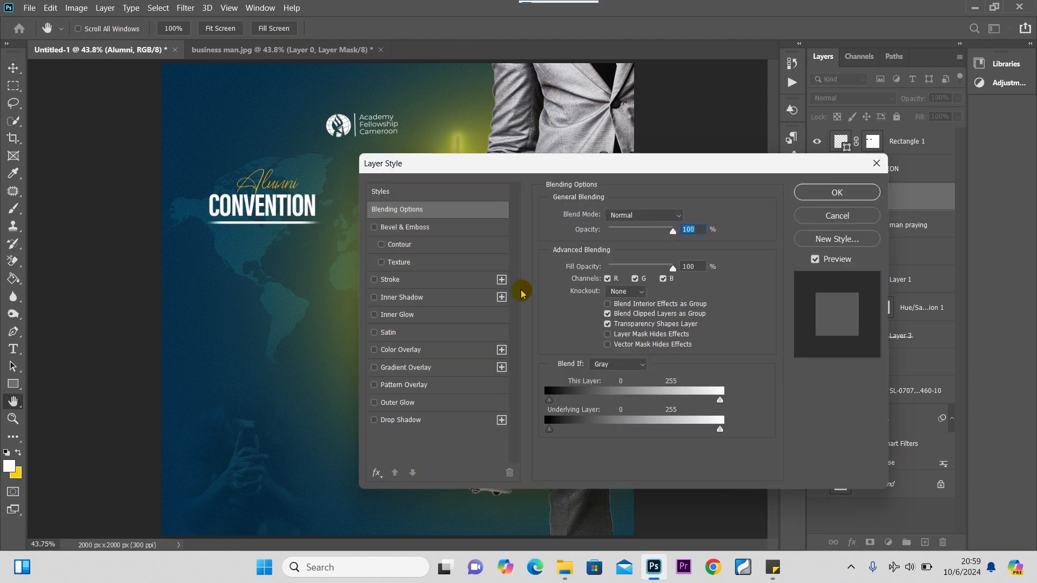
click(375, 421)
click(438, 421)
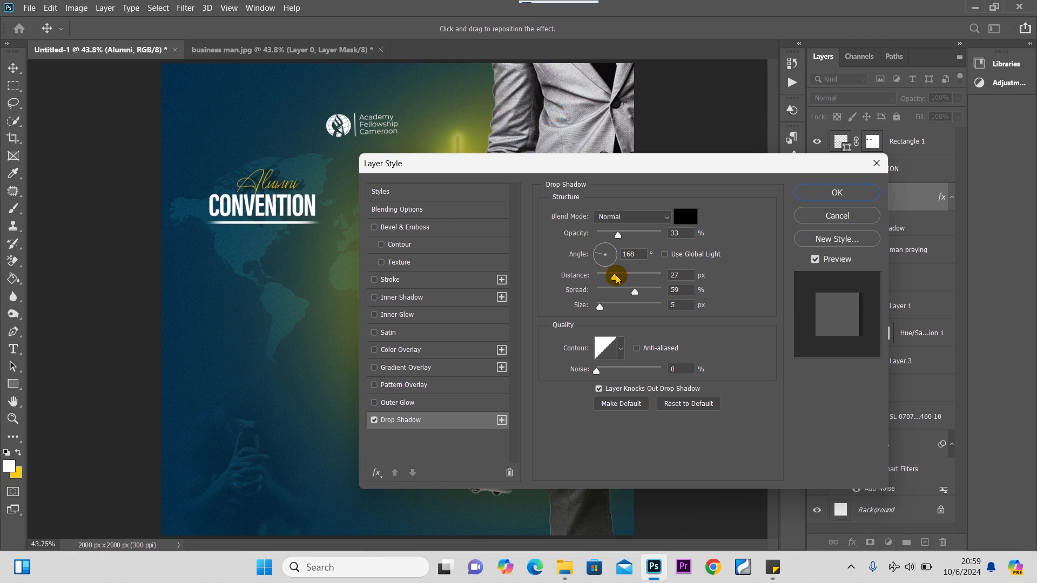
drag(617, 279, 597, 279)
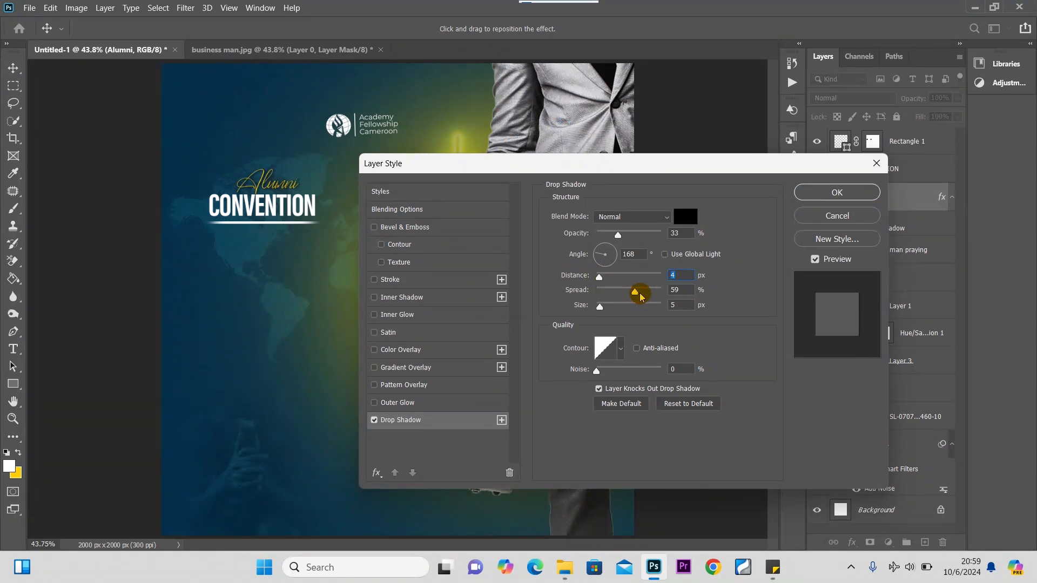
drag(636, 292, 610, 291)
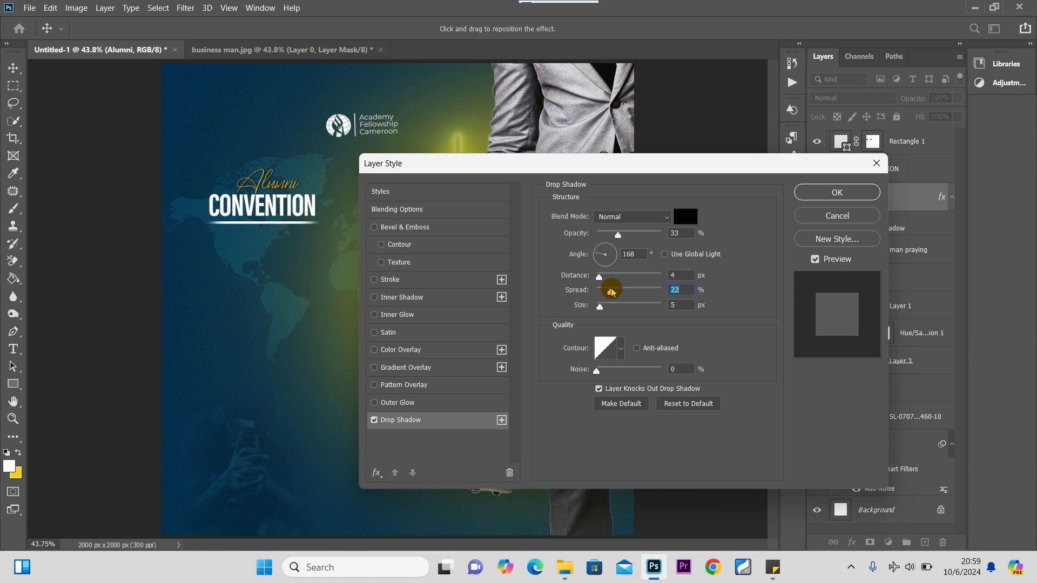
click(849, 193)
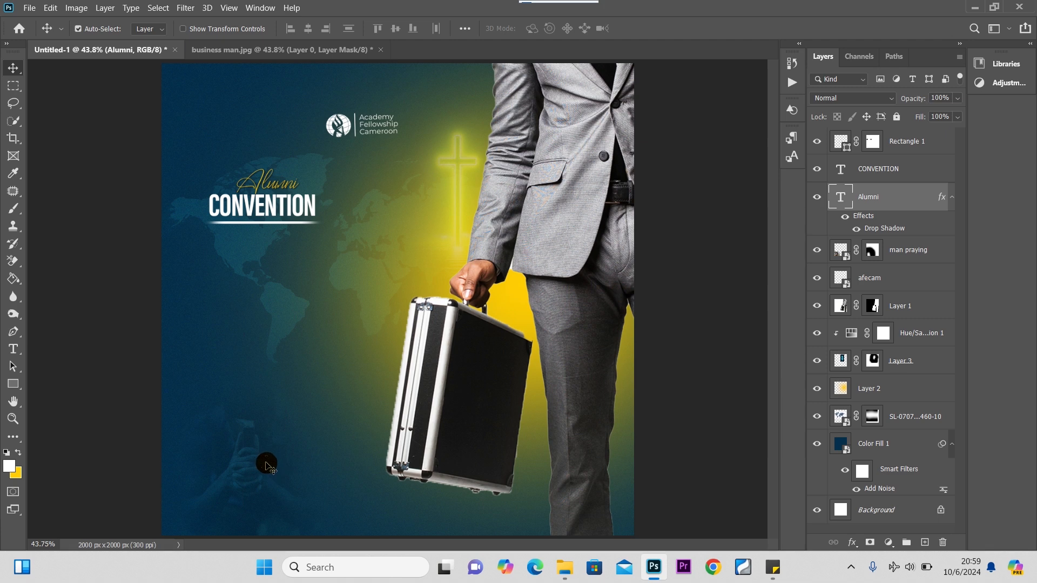
Duplicate the CONVENTION text below the underline and replace the copy's wording with "MAKING".
click(292, 207)
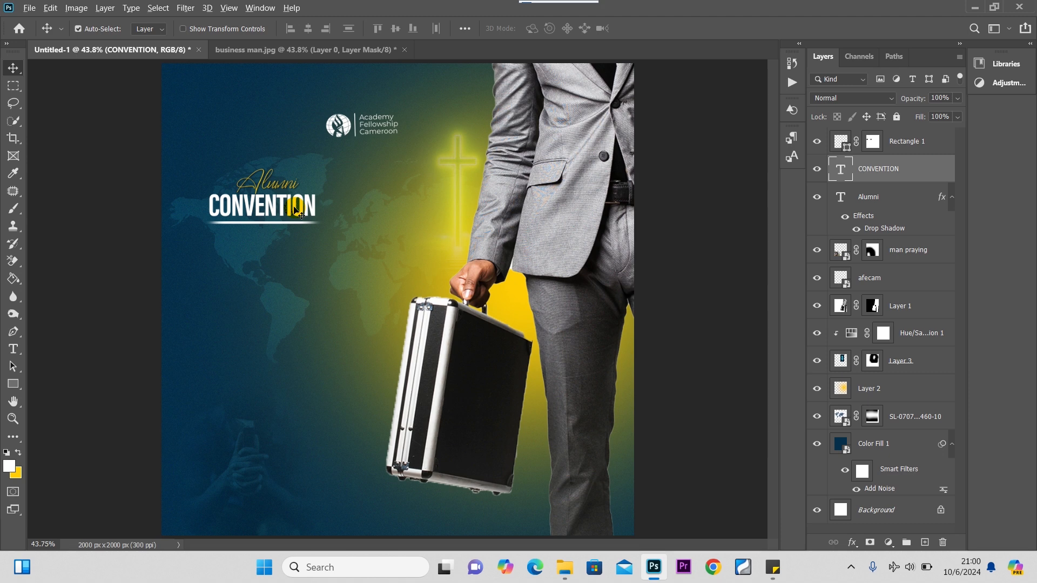
drag(296, 211, 292, 279)
double_click(277, 269)
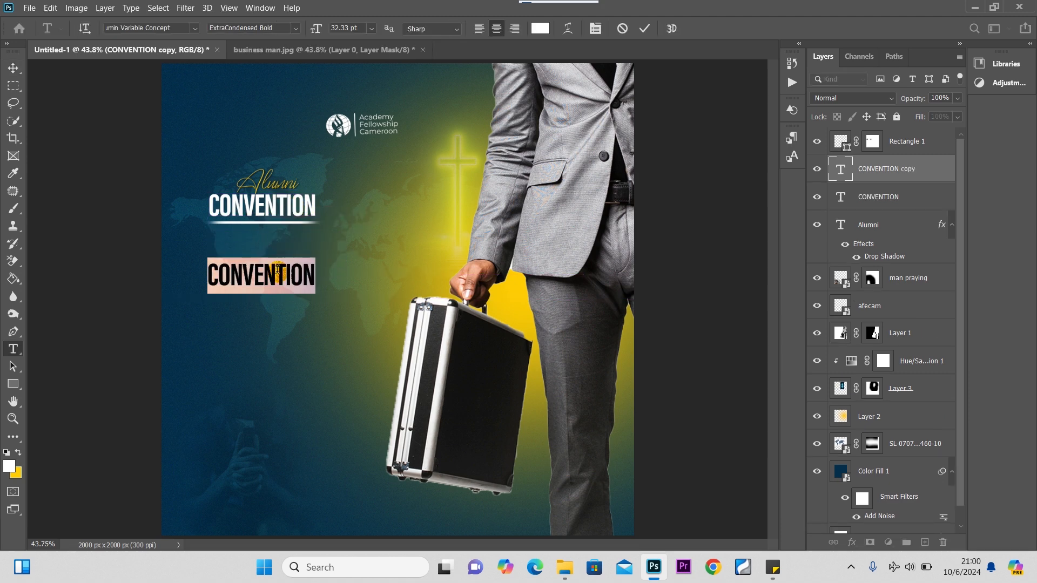
text(ma)
key(BackSpace)
key(BackSpace)
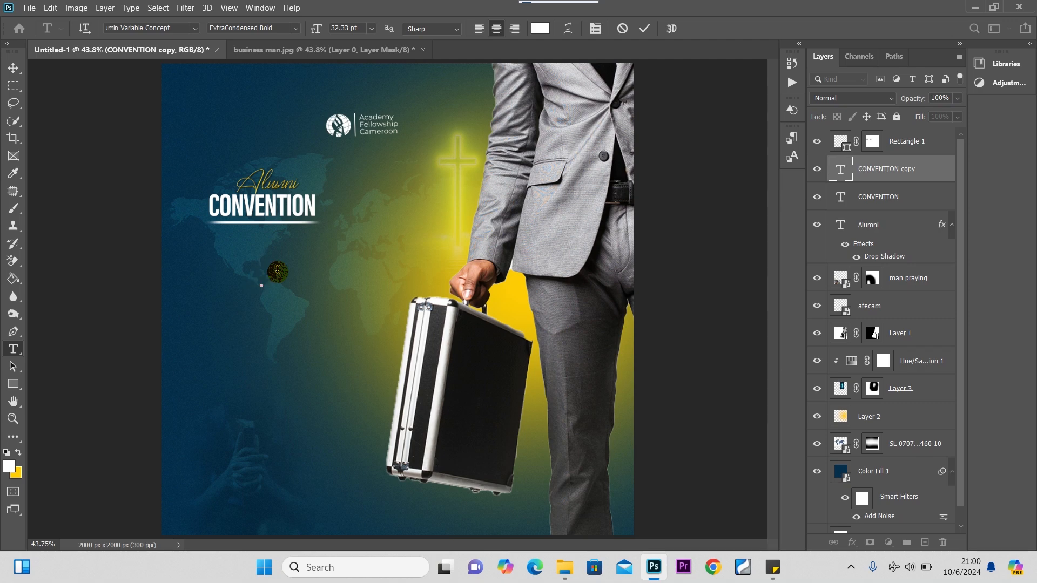
text(MAKING)
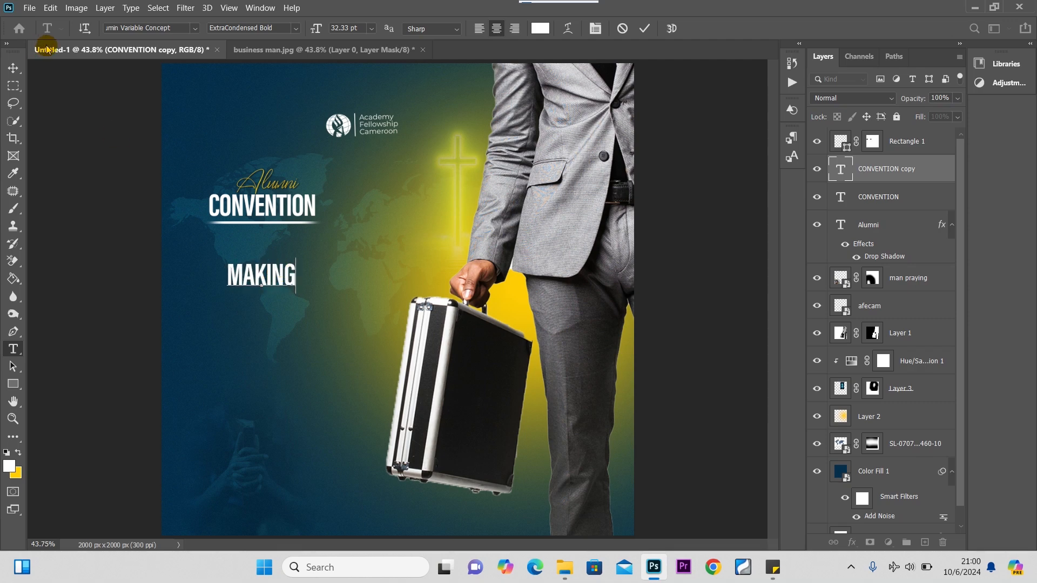
click(15, 68)
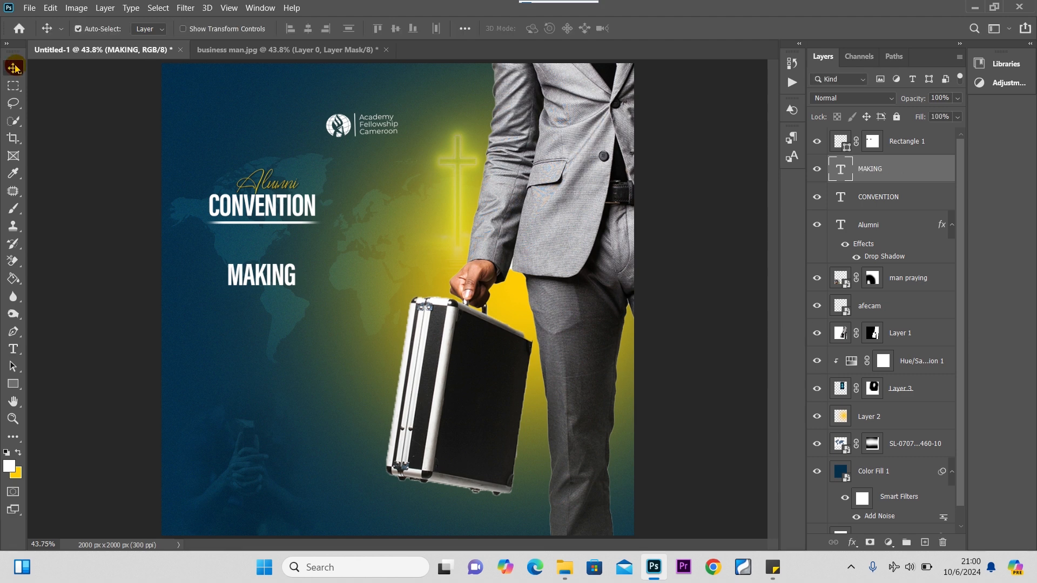
Enlarge the MAKING text to about 186% and place it centred below the underlined title.
key(ctrl+t)
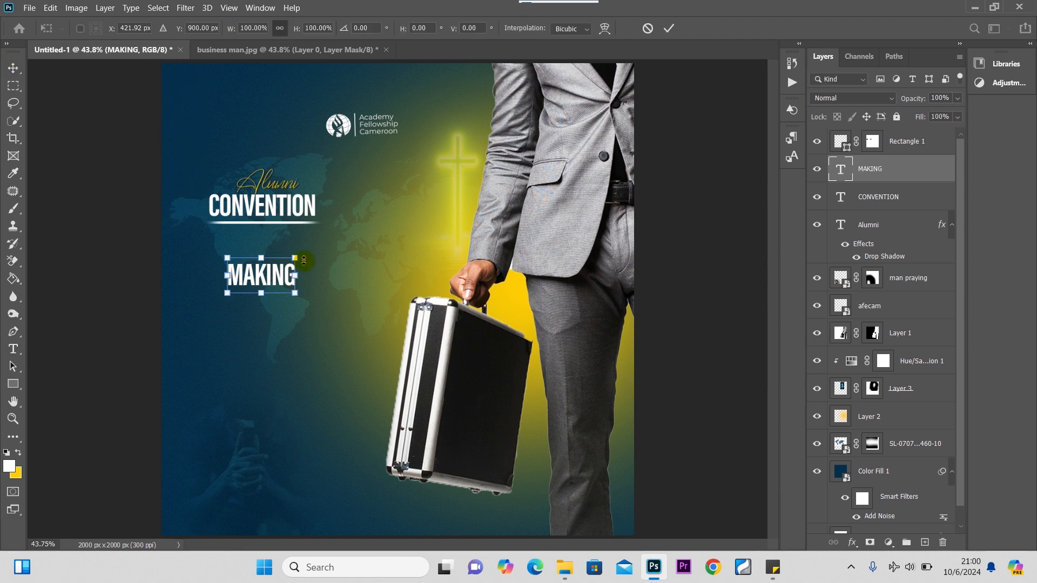
mouse_move(295, 294)
mouse_down()
mouse_move(353, 328)
mouse_move(305, 289)
mouse_up()
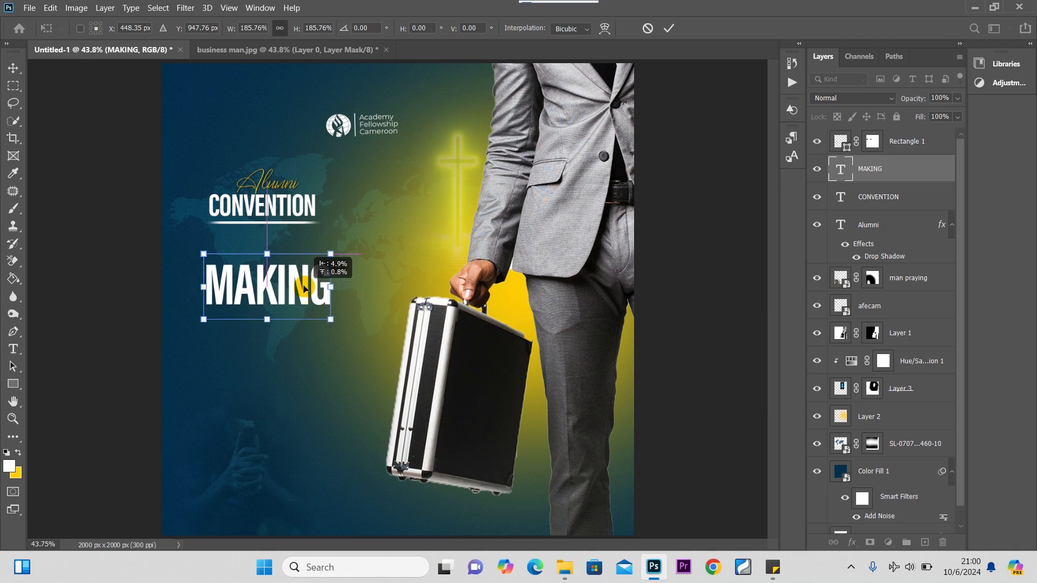
click(13, 68)
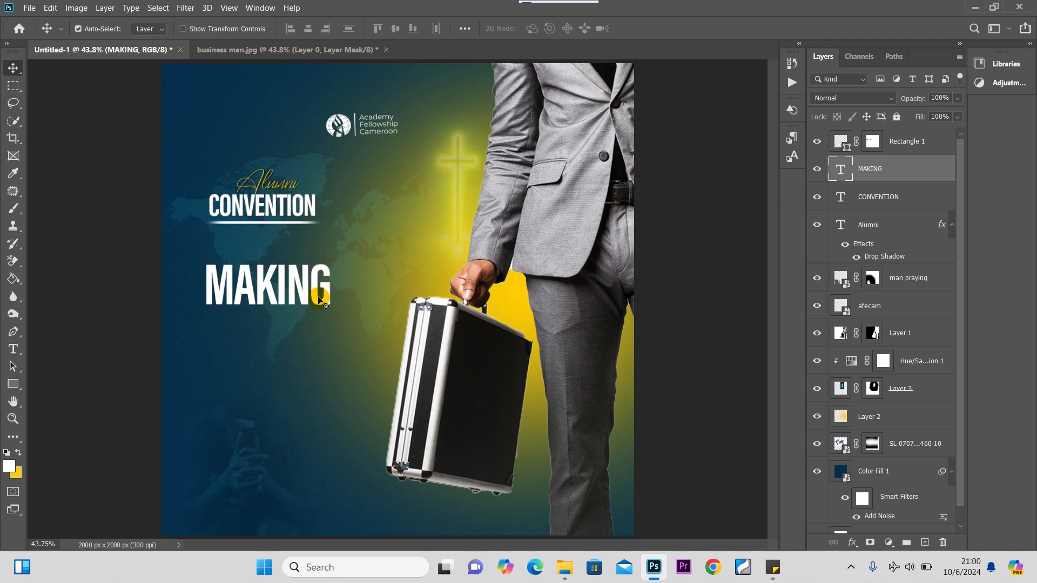
Shift the MAKING text slightly up and left, and duplicate it directly below, leaving a gap between the two words.
drag(319, 296, 312, 290)
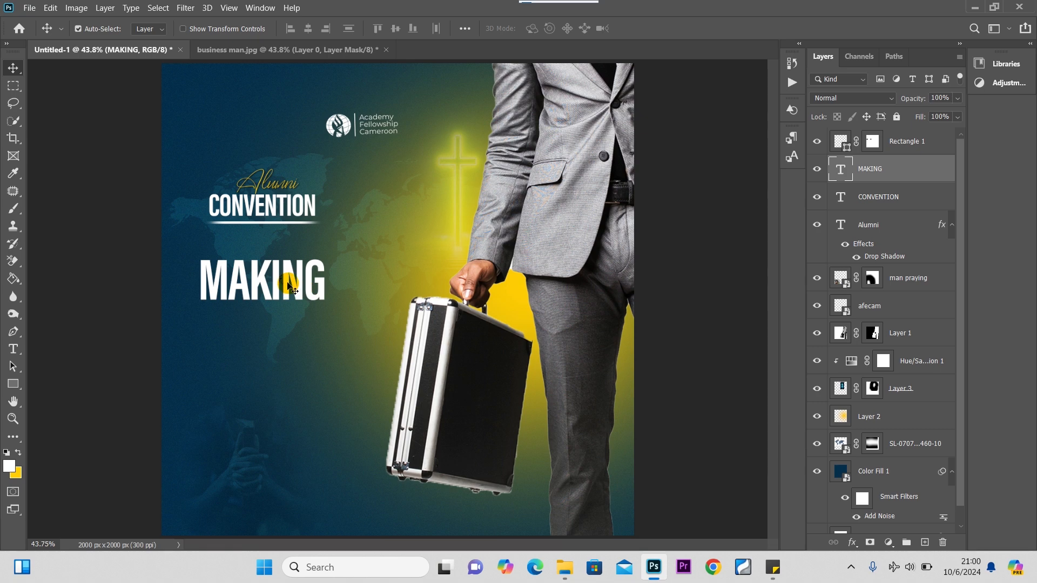
mouse_move(286, 280)
mouse_down()
mouse_move(292, 270)
mouse_move(284, 280)
mouse_up()
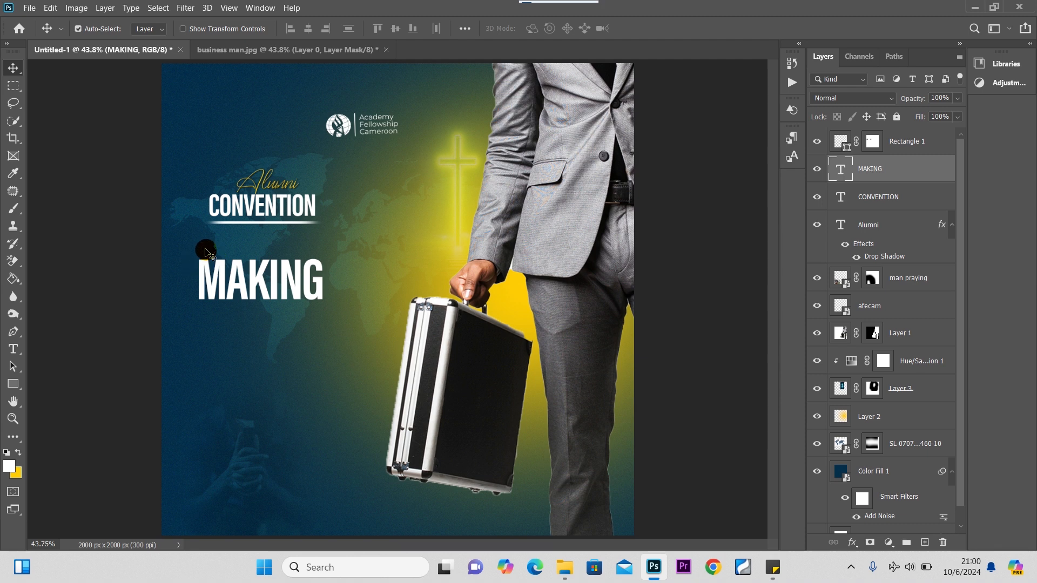
click(264, 282)
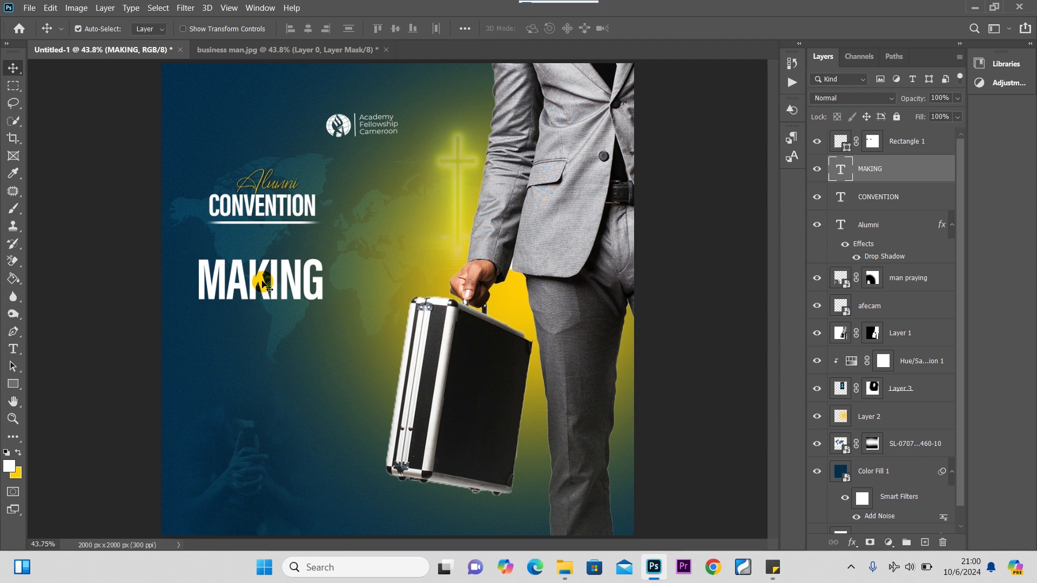
drag(264, 284, 262, 372)
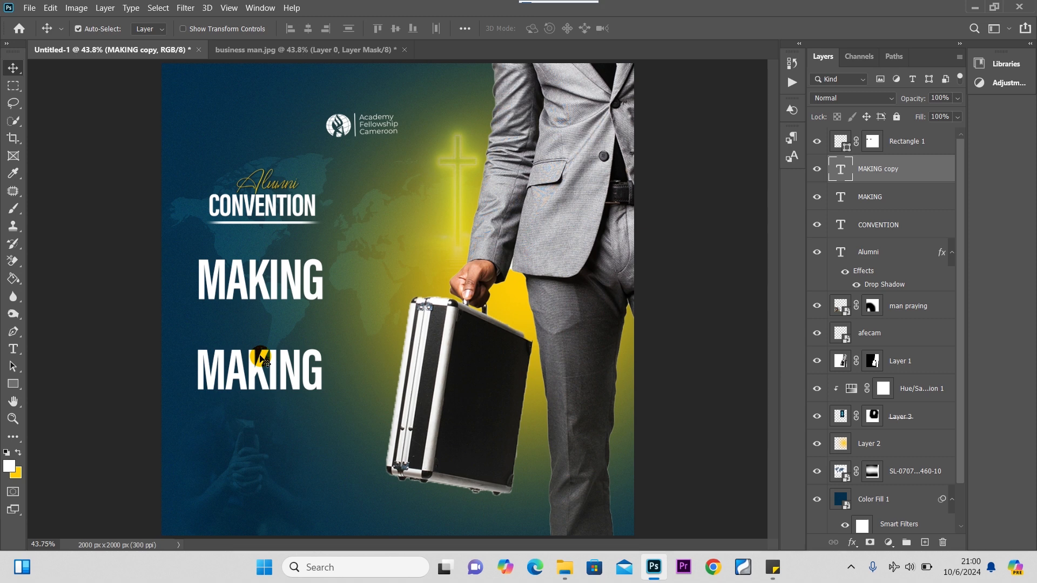
Replace the wording of the lower MAKING copy with "GIANTS".
double_click(262, 362)
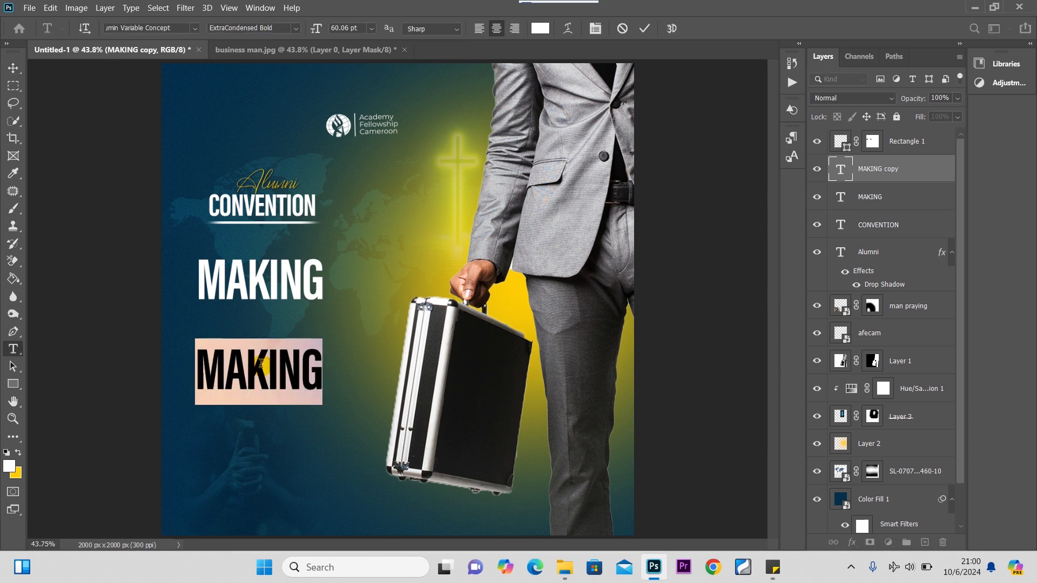
text(GI)
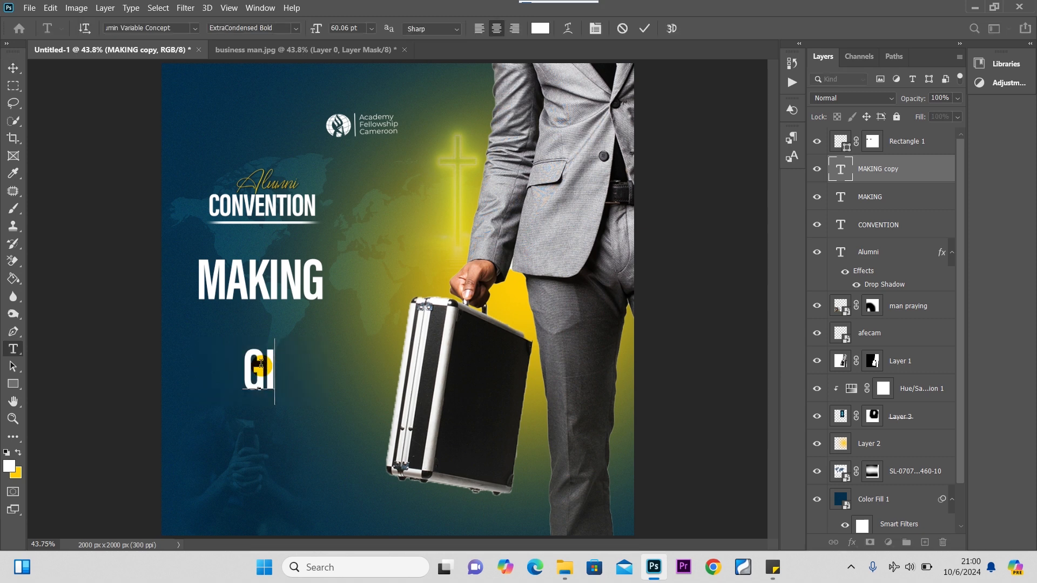
text(ANTS)
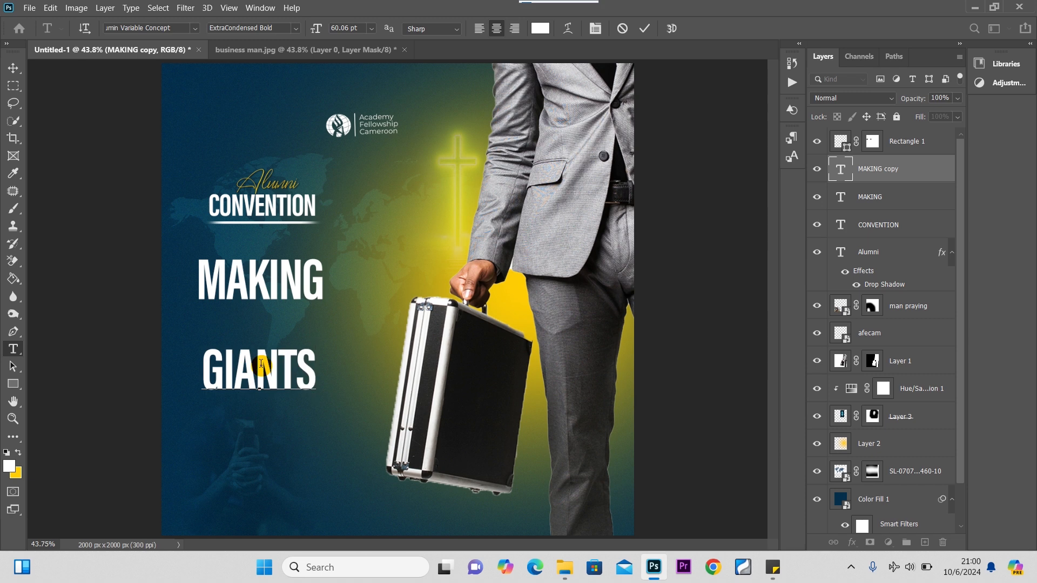
click(13, 67)
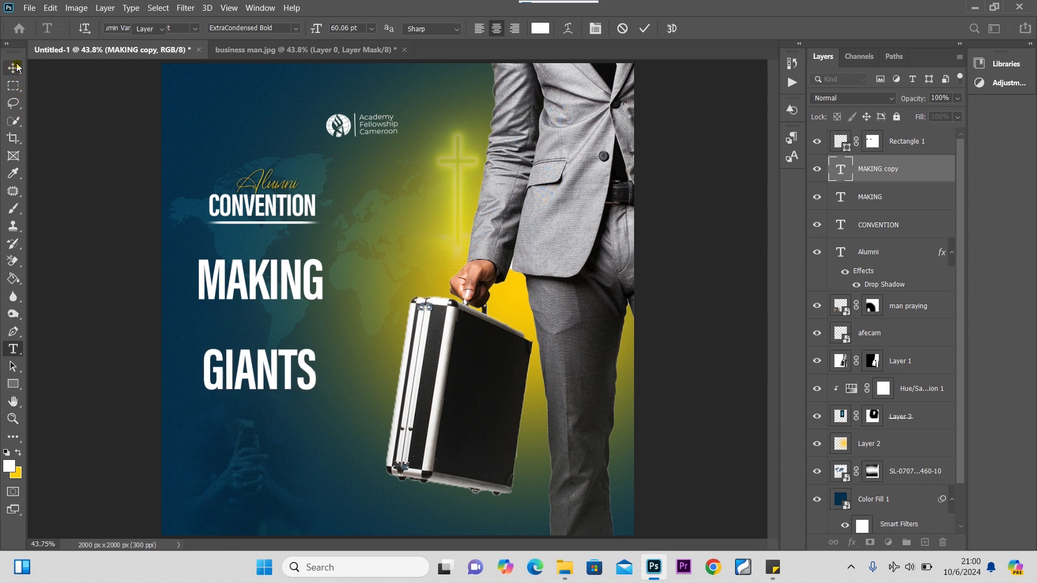
Scale the MAKING and GIANTS texts down together to about 84%, keeping them aligned under the CONVENTION title.
click(279, 291)
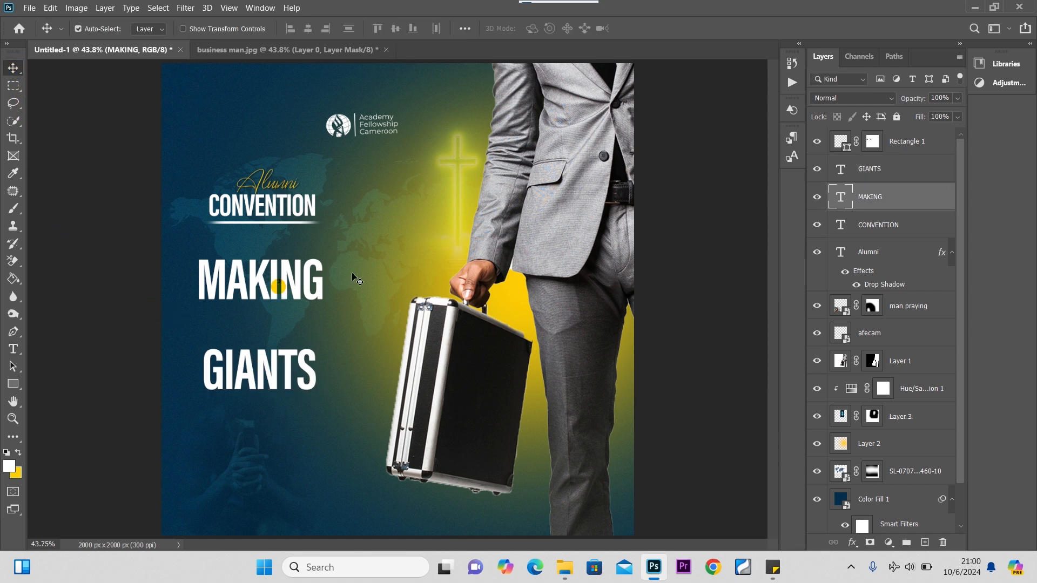
ctrl+click(909, 170)
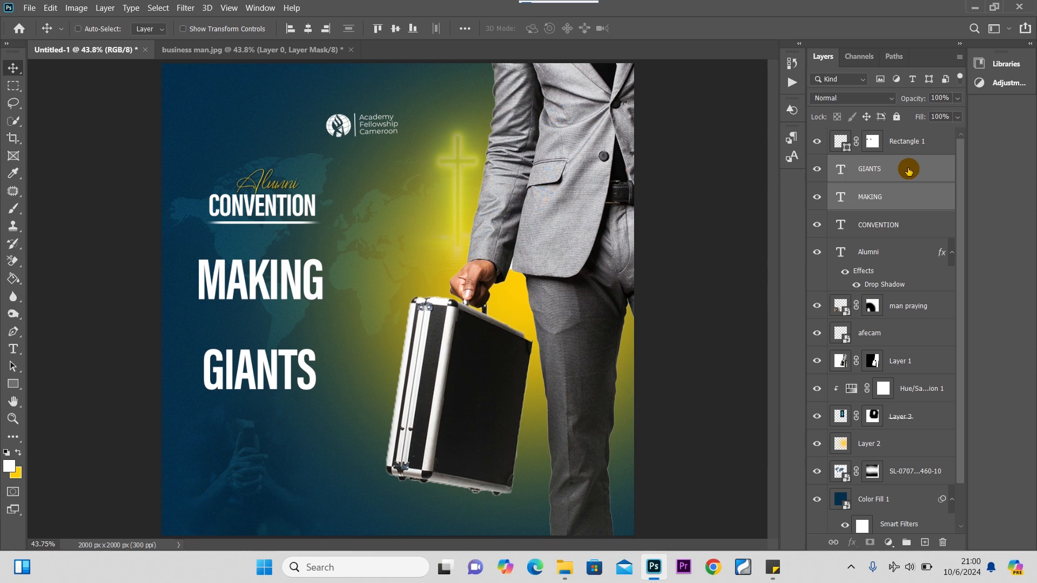
key(ctrl+t)
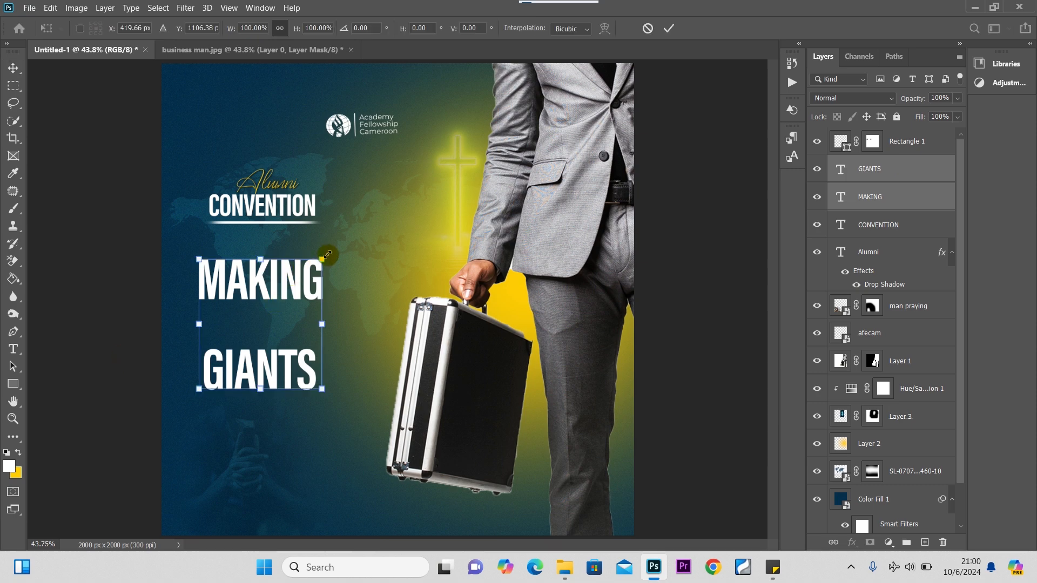
drag(327, 255, 293, 291)
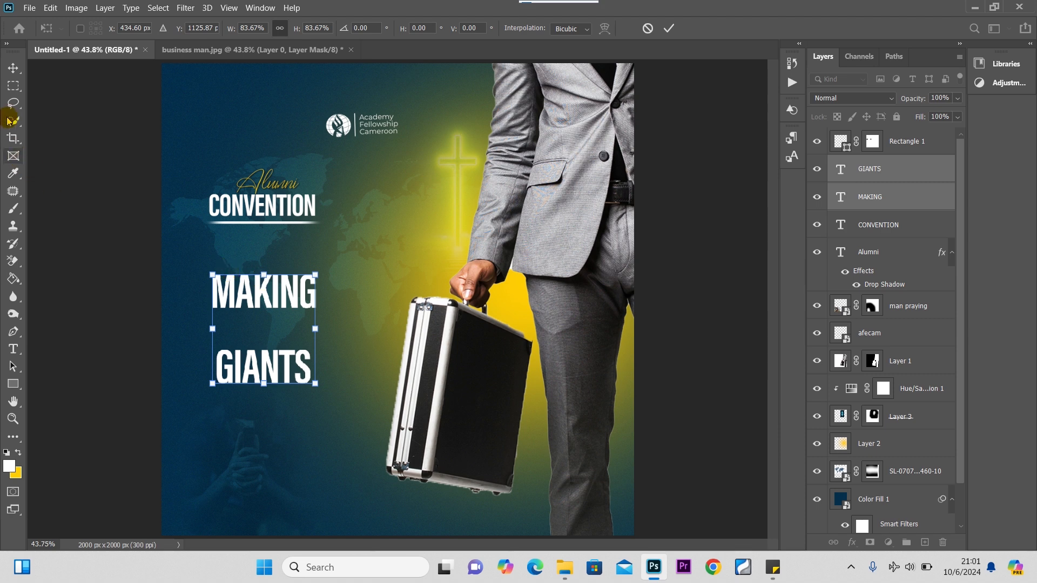
click(13, 68)
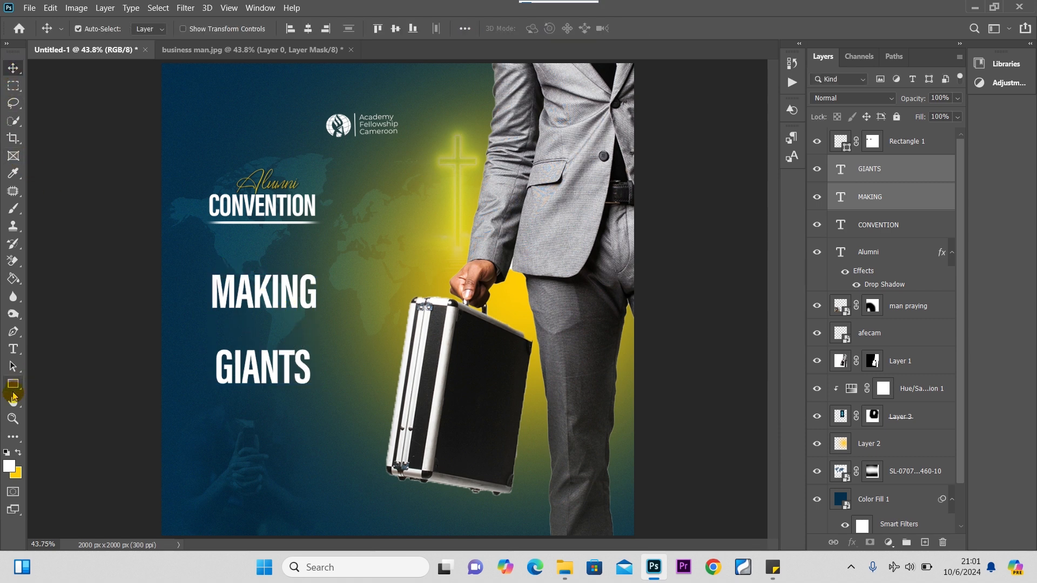
Draw a yellow rectangle about 444 px wide and 202 px high between the MAKING and GIANTS texts.
click(19, 456)
click(13, 384)
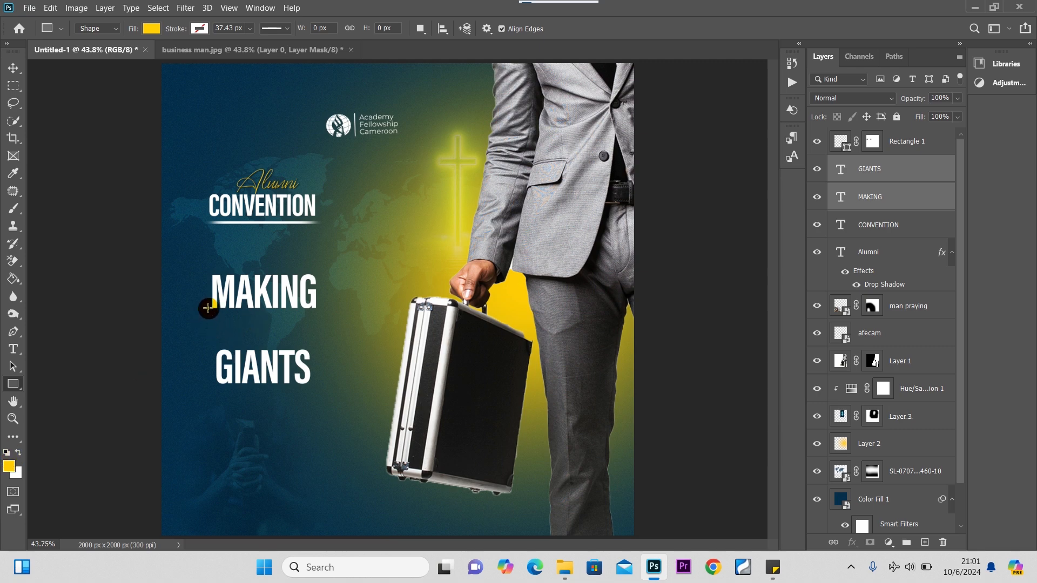
drag(210, 308, 314, 355)
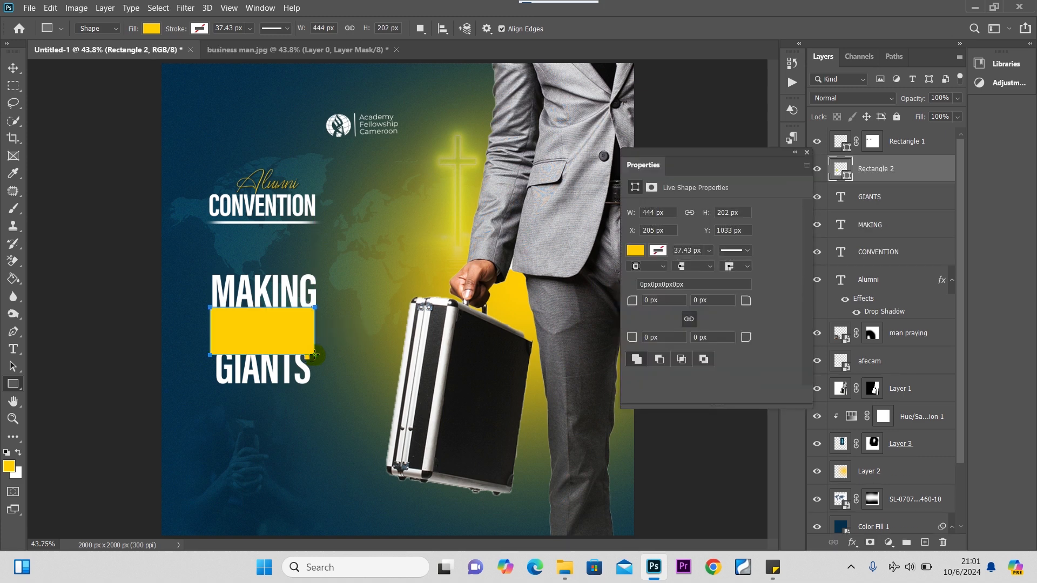
Nudge the yellow rectangle up to X 209 px, Y 1005 px, so it overlaps the lower part of MAKING.
click(13, 68)
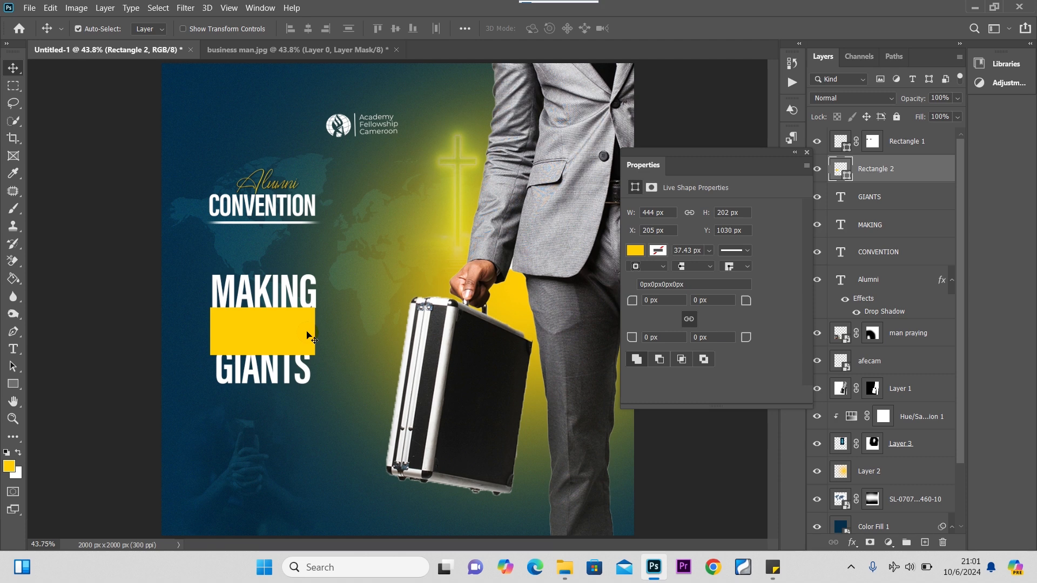
key(Up)
key(Up)
key(Up)
key(Up)
key(Up)
key(Up)
key(Up)
key(Up)
key(Up)
key(Up)
key(Up)
key(Up)
key(Up)
key(Up)
key(Up)
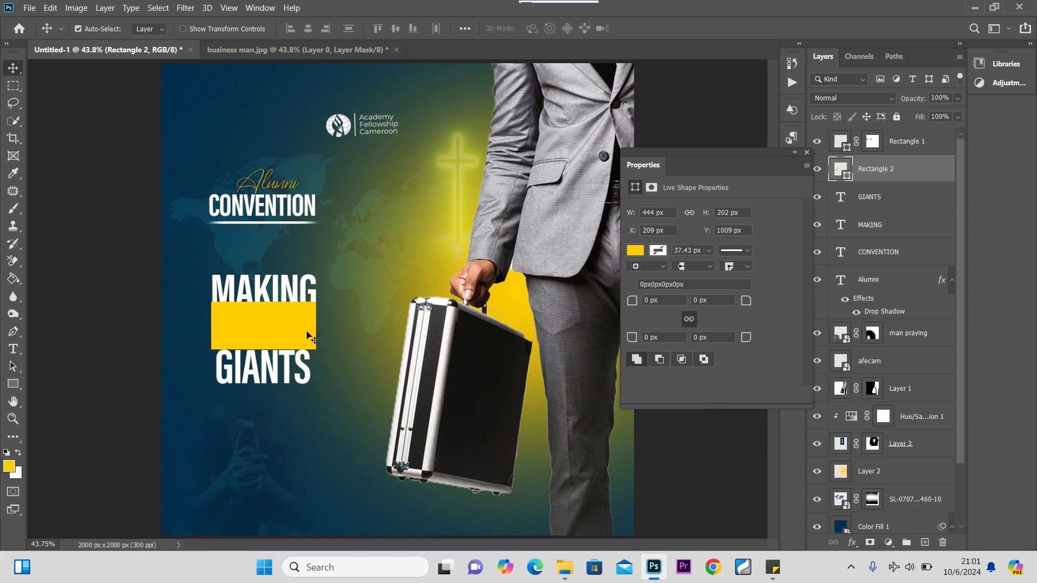
key(Up)
key(Up)
key(Up)
key(Up)
key(Up)
key(Up)
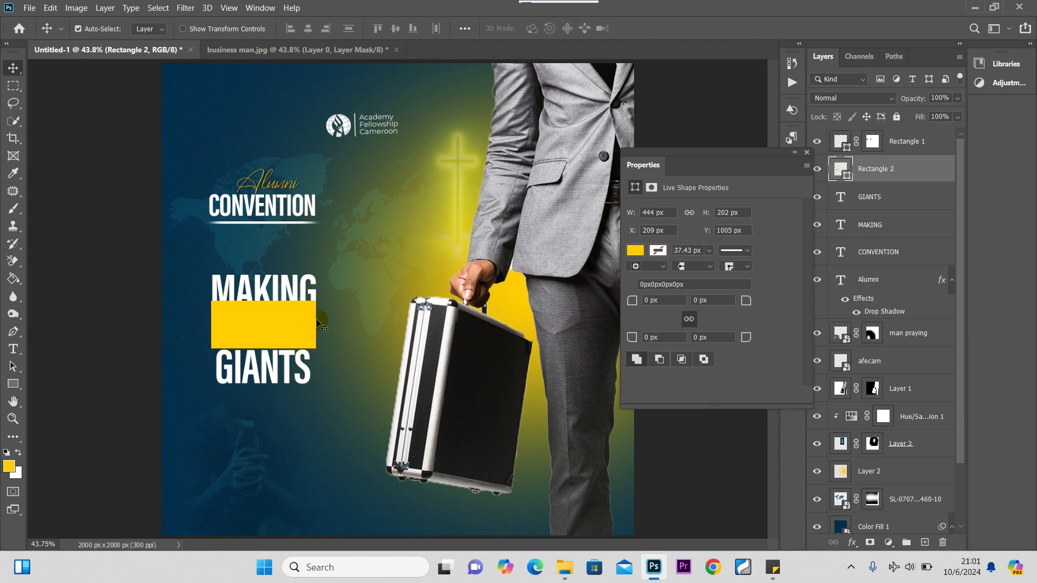
click(807, 152)
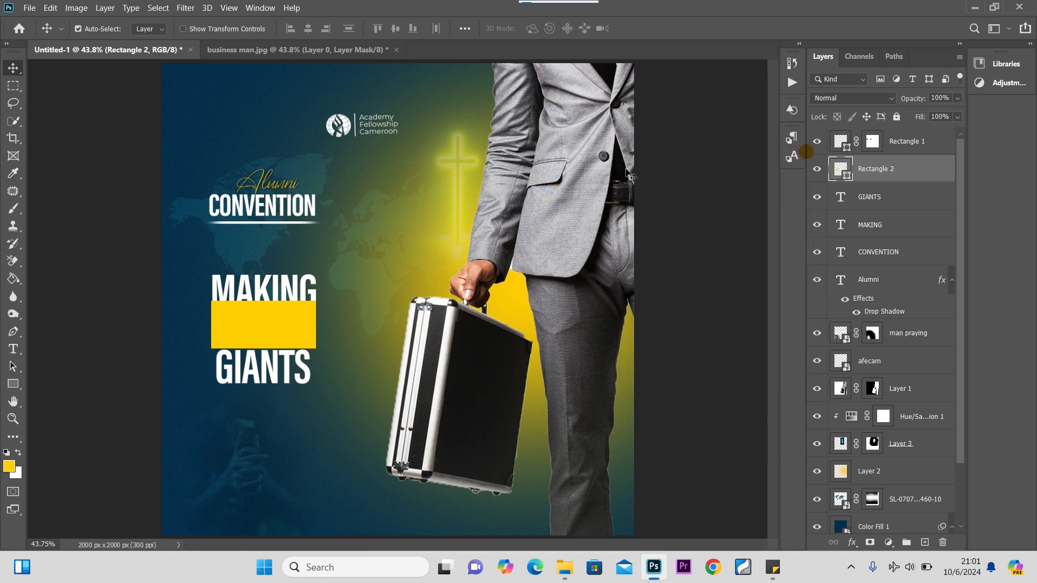
Apply a linear Gradient Overlay to the MAKING text using a light silver preset from the Grays group.
click(290, 290)
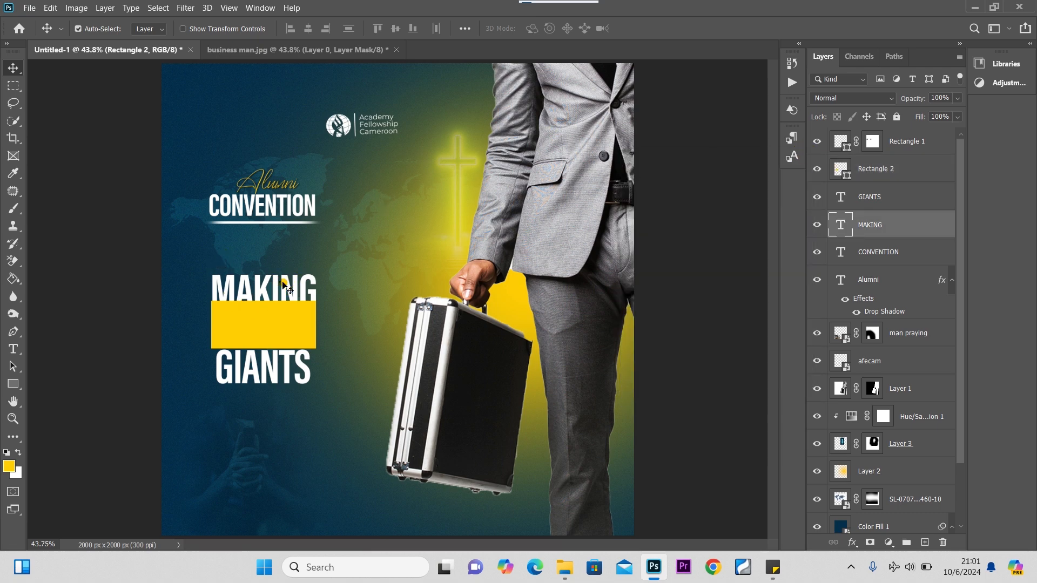
double_click(927, 228)
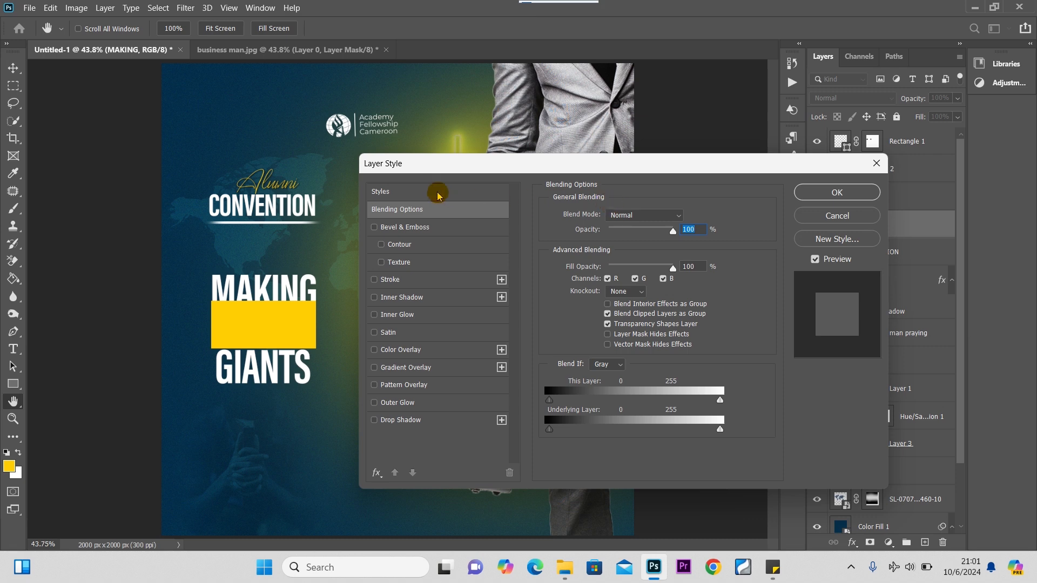
click(375, 368)
click(402, 367)
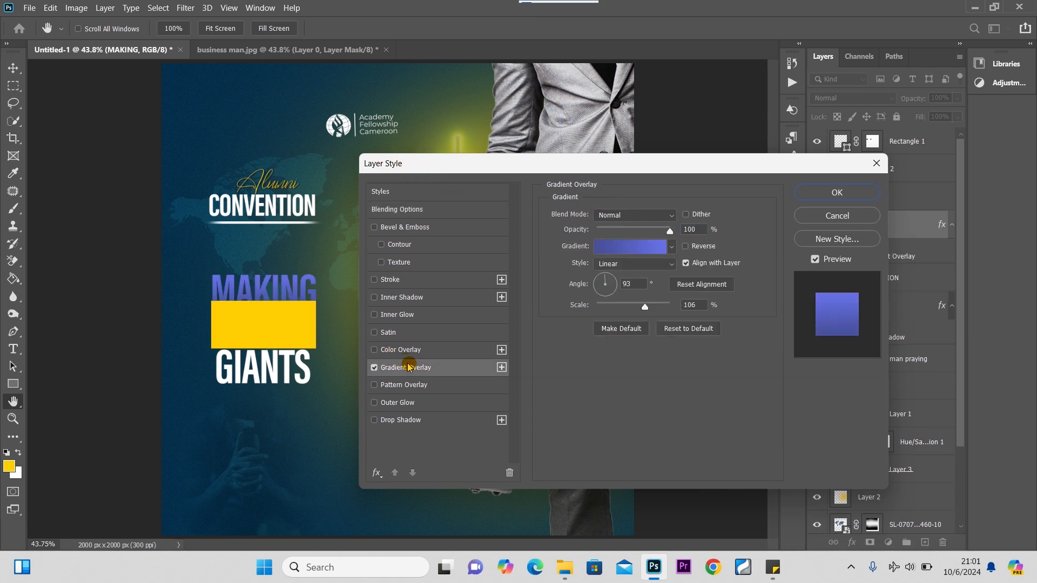
click(672, 249)
drag(689, 283, 688, 308)
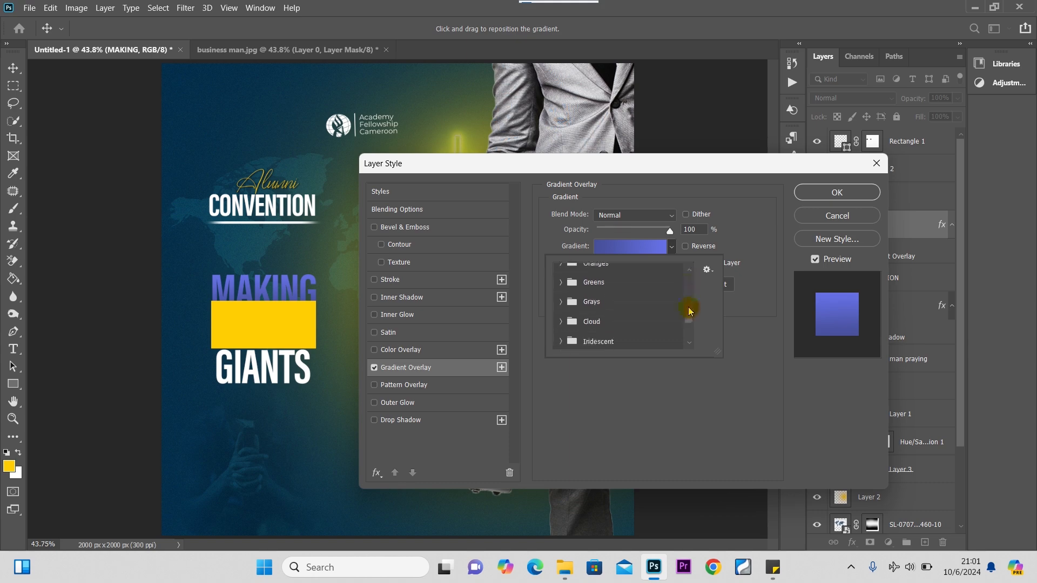
click(562, 299)
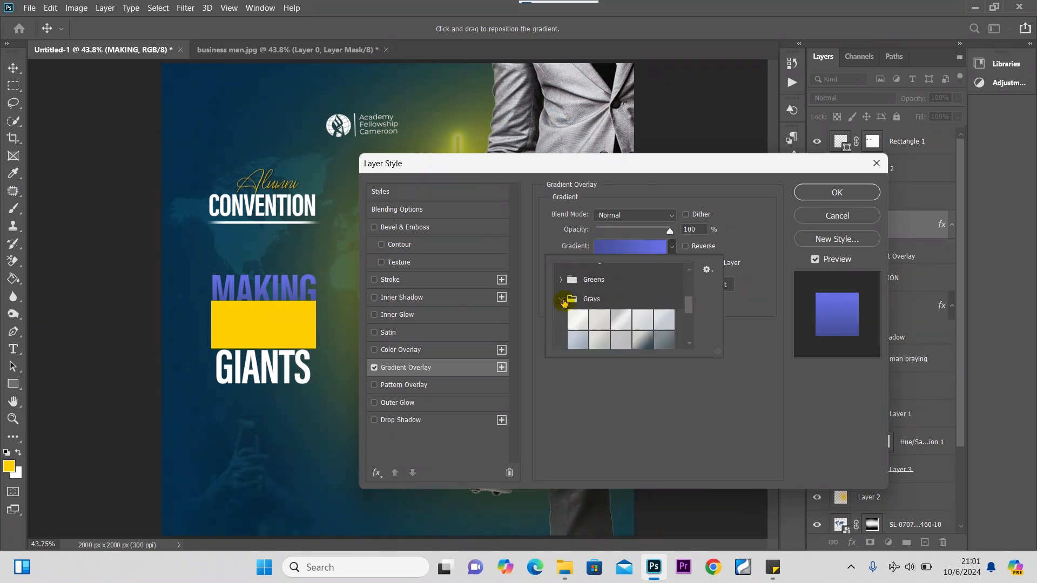
click(621, 325)
click(846, 194)
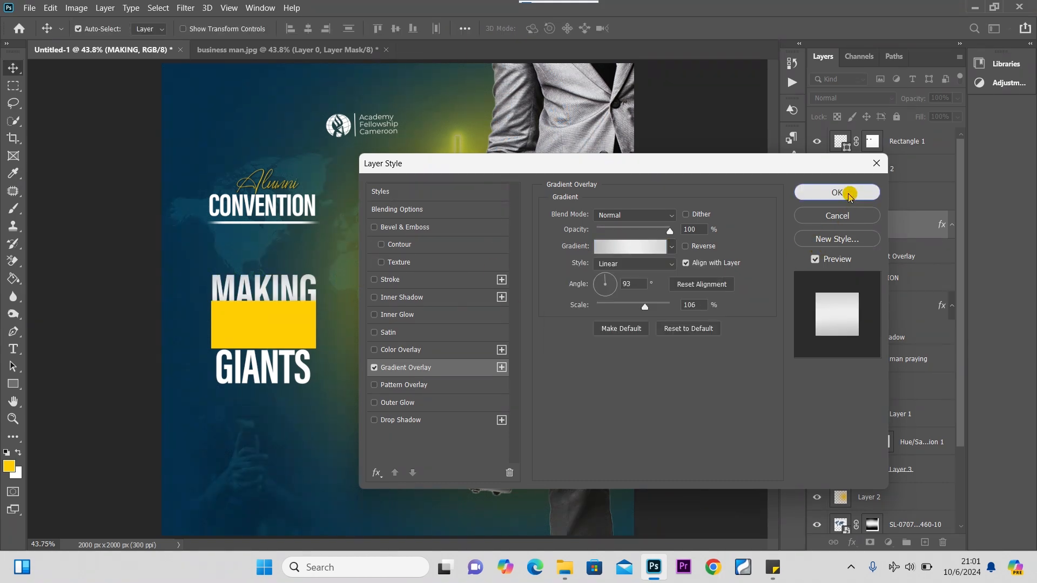
click(837, 193)
Apply the same light silver linear Gradient Overlay to the GIANTS text.
click(273, 373)
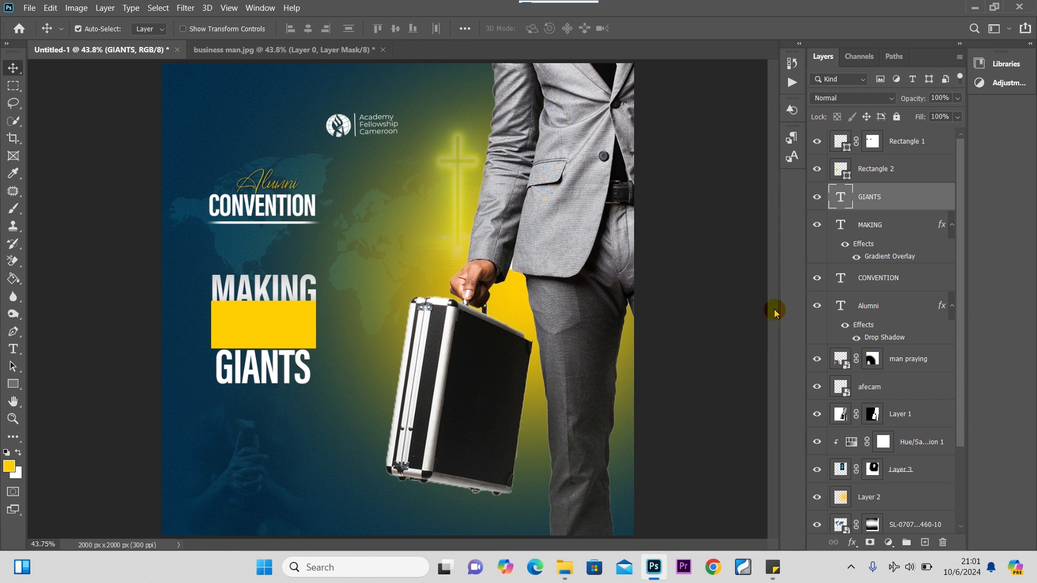
double_click(906, 197)
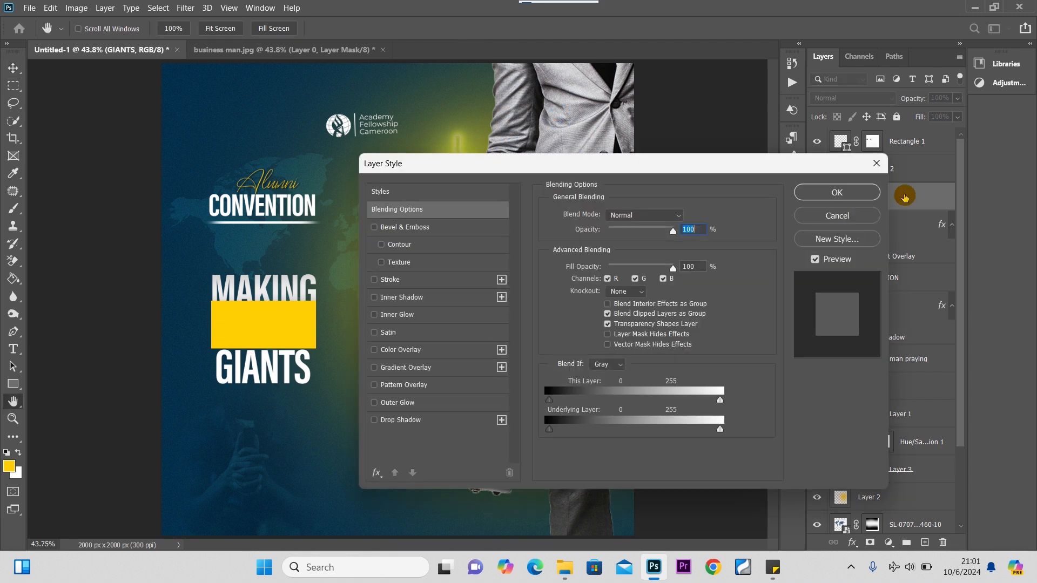
click(376, 369)
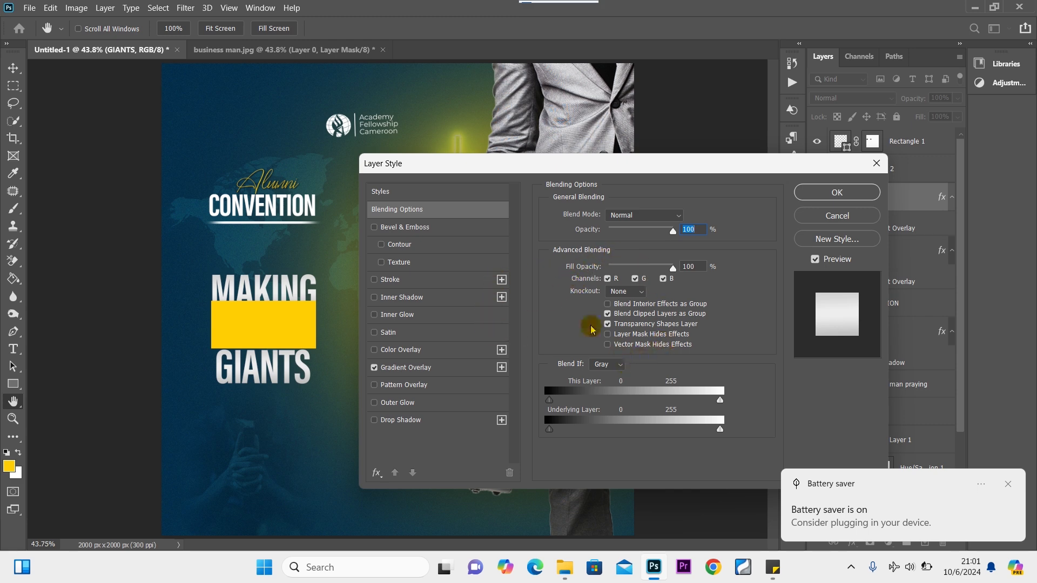
click(422, 367)
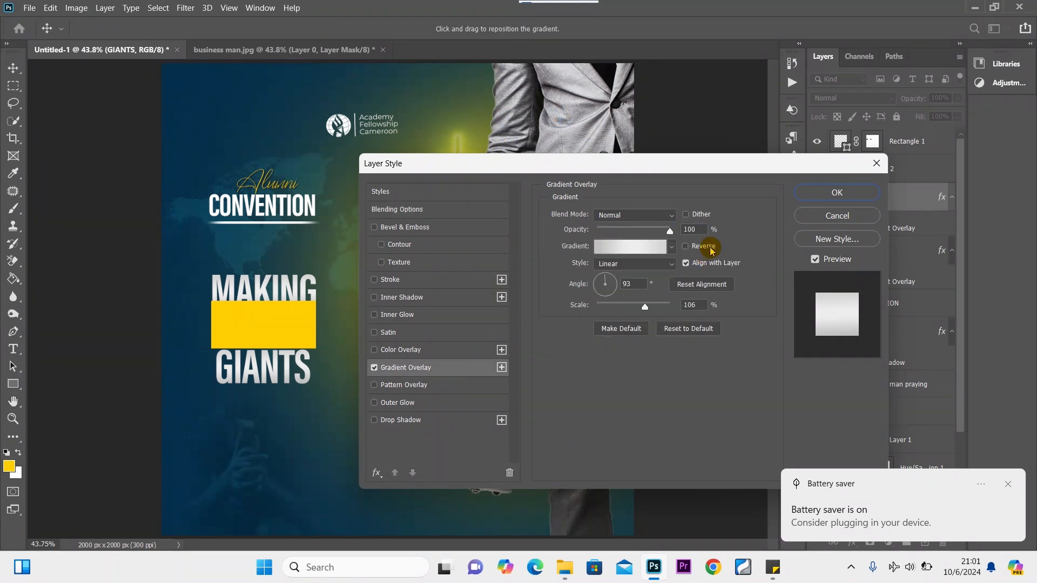
click(836, 194)
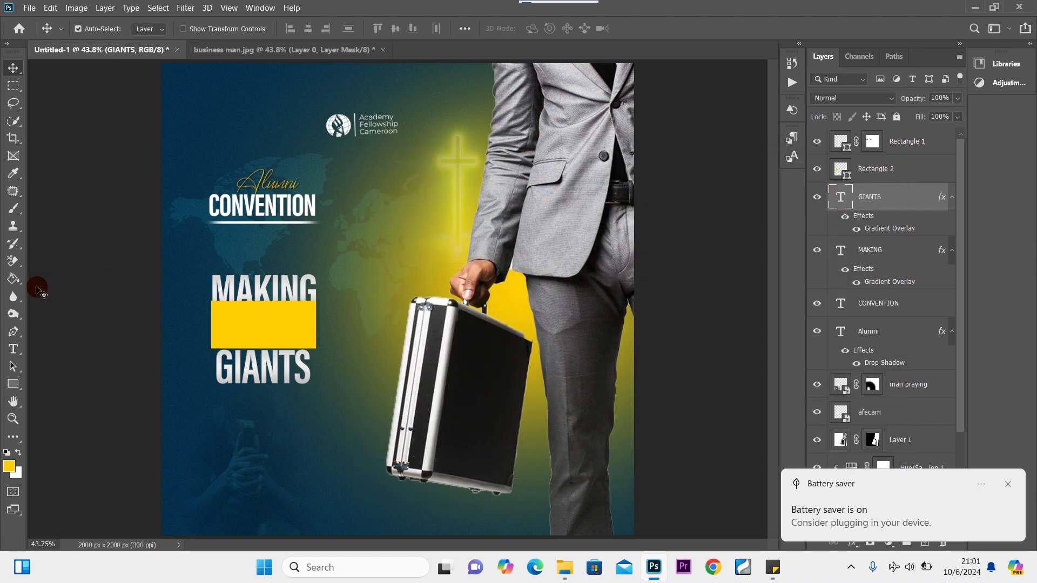
click(16, 70)
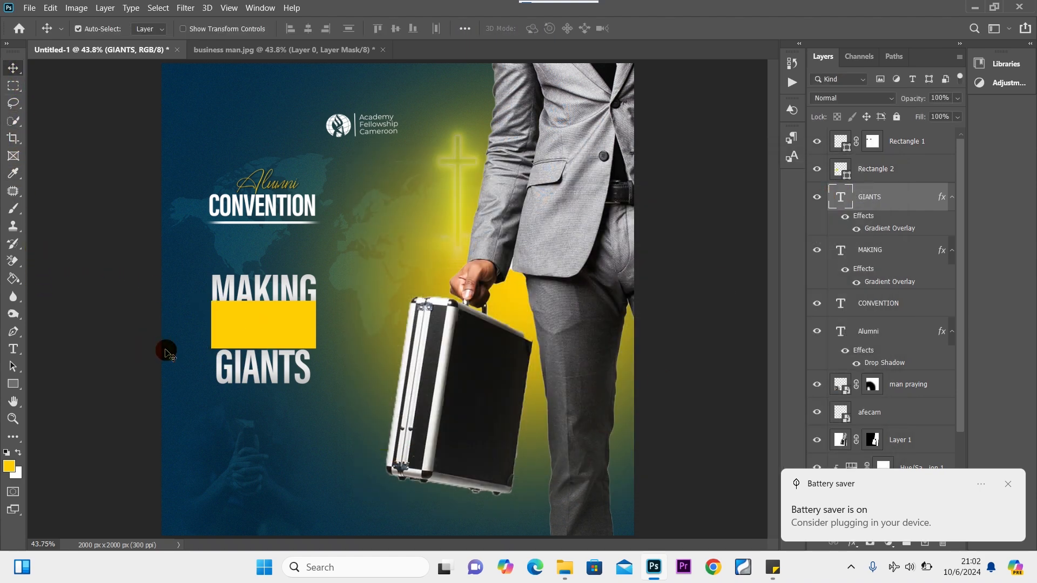
Reset the foreground and background colours to default and draw a paragraph text box below GIANTS, about as wide as the yellow rectangle.
click(13, 350)
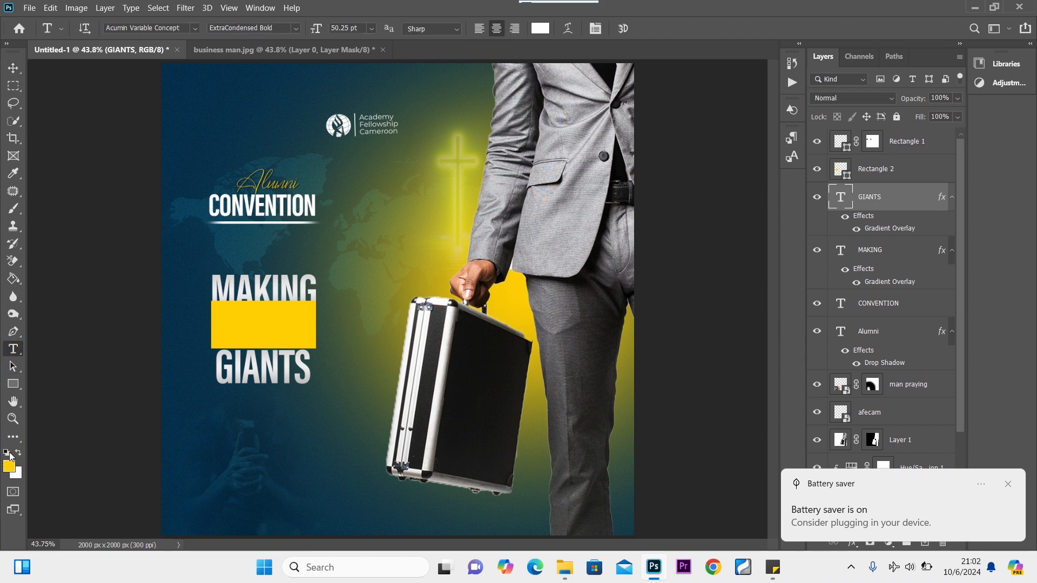
click(8, 455)
drag(210, 416, 316, 476)
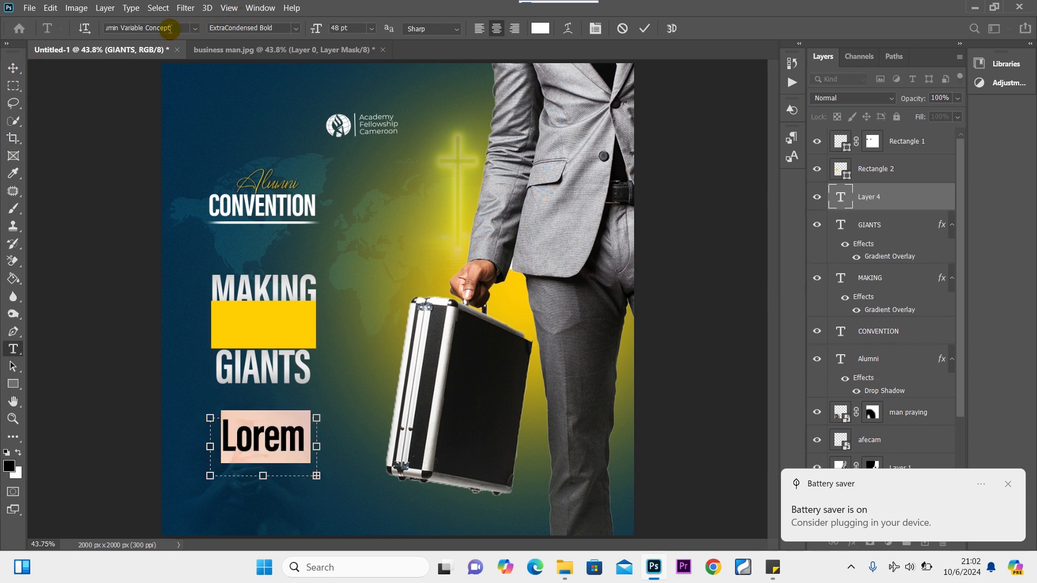
Format the placeholder text in the new text box as Montserrat Medium at 14 pt.
click(163, 29)
text(MONT)
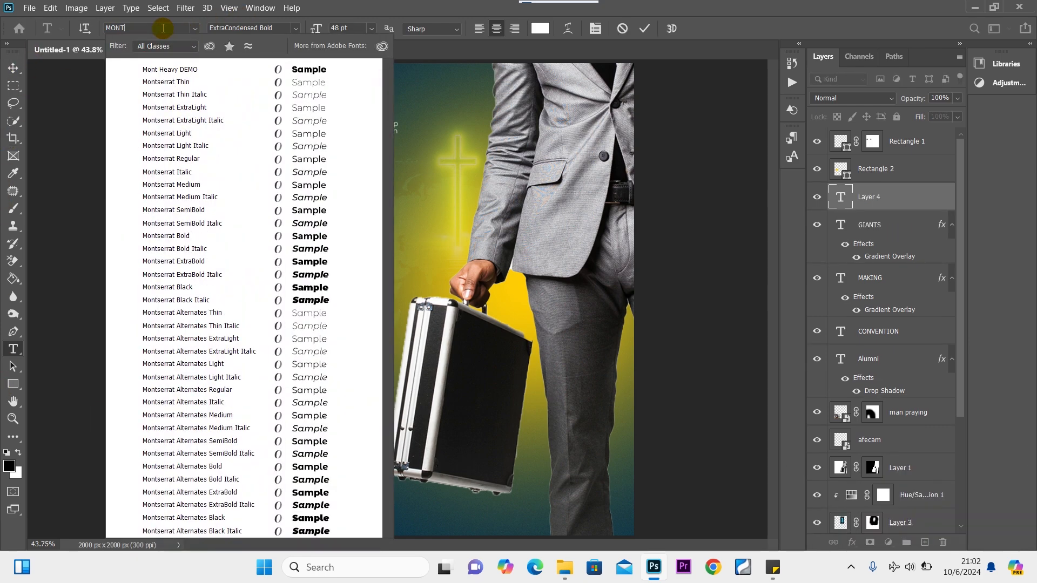
click(221, 185)
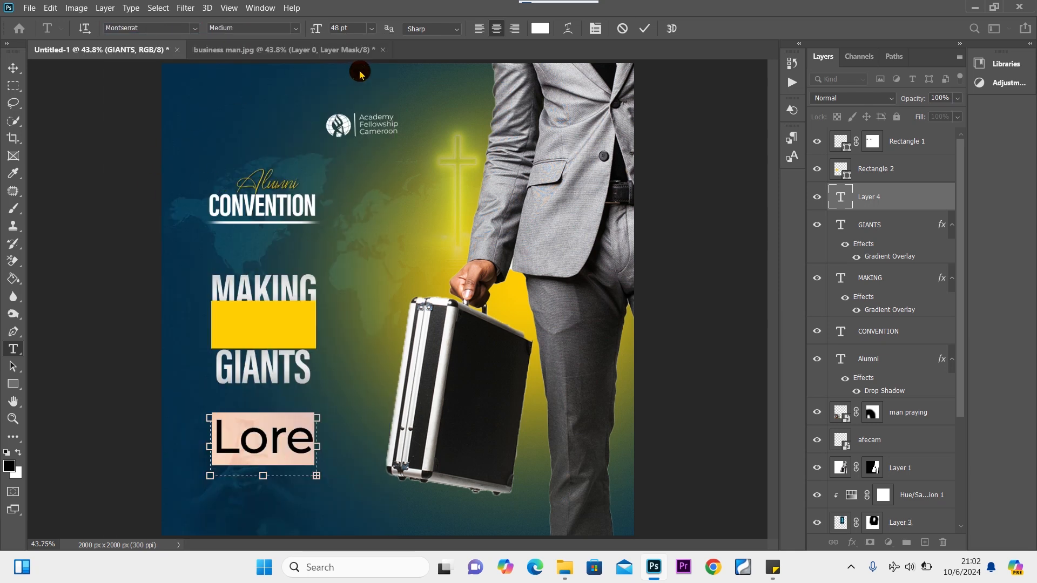
click(371, 29)
click(359, 120)
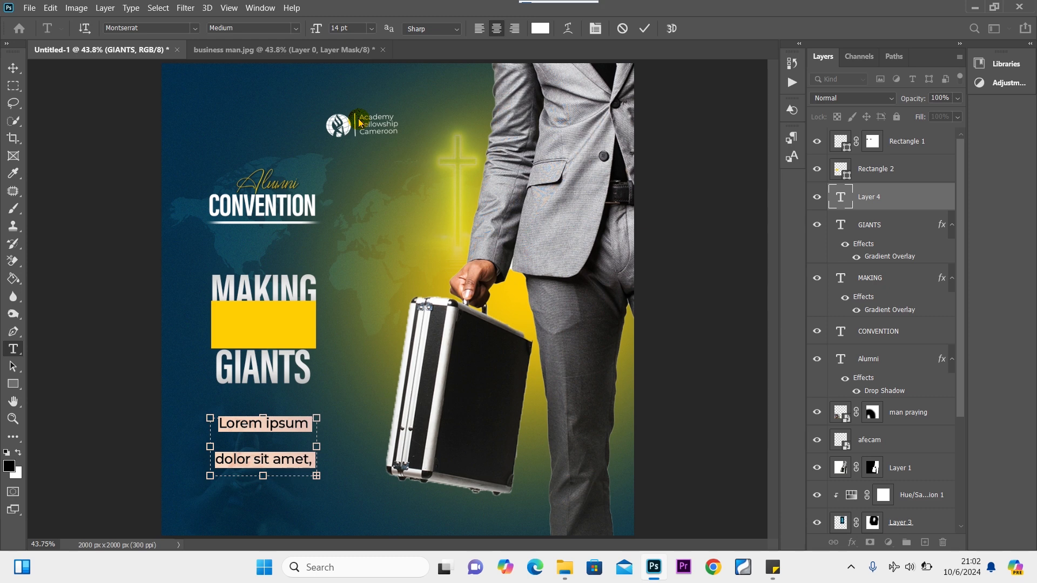
Tighten the leading of the placeholder paragraph until its lines sit close together with only slight gaps.
key(alt+Up)
key(alt+Up)
key(alt+Up)
key(alt+Up)
key(alt+Up)
key(alt+Up)
key(alt+Up)
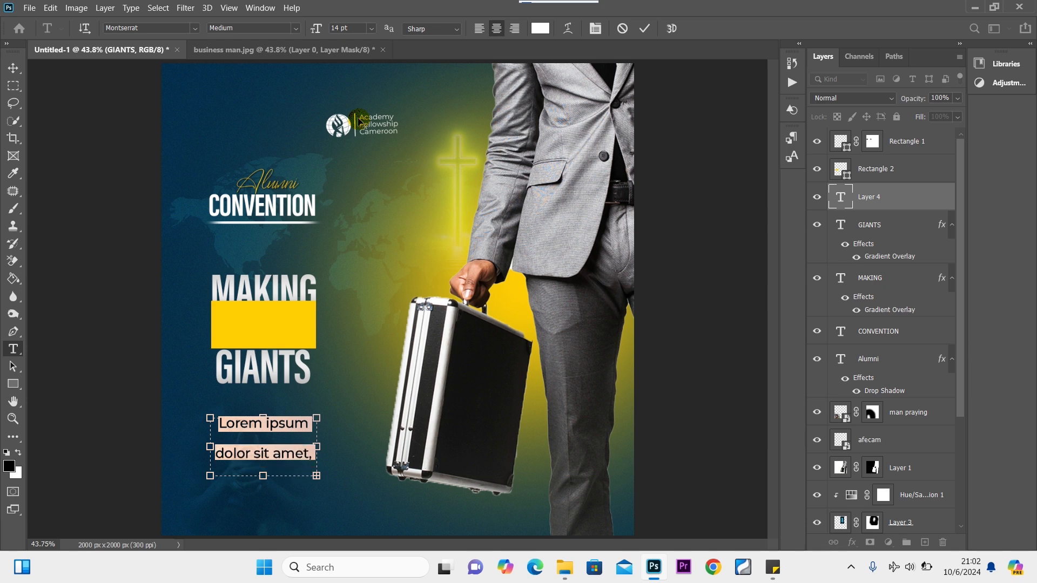
key(alt+Up)
key(alt+Up)
key(alt+Up)
key(alt+Up)
key(alt+Up)
key(alt+Up)
key(alt+Up)
key(alt+Up)
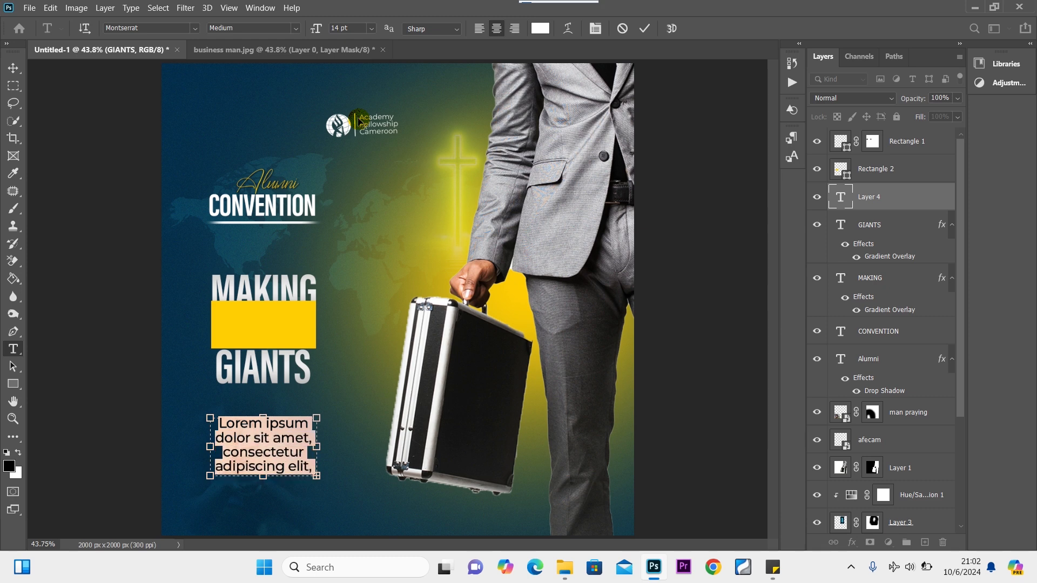
key(alt+Up)
key(alt+Up)
key(alt+Up)
key(alt+Up)
key(alt+Up)
key(alt+Up)
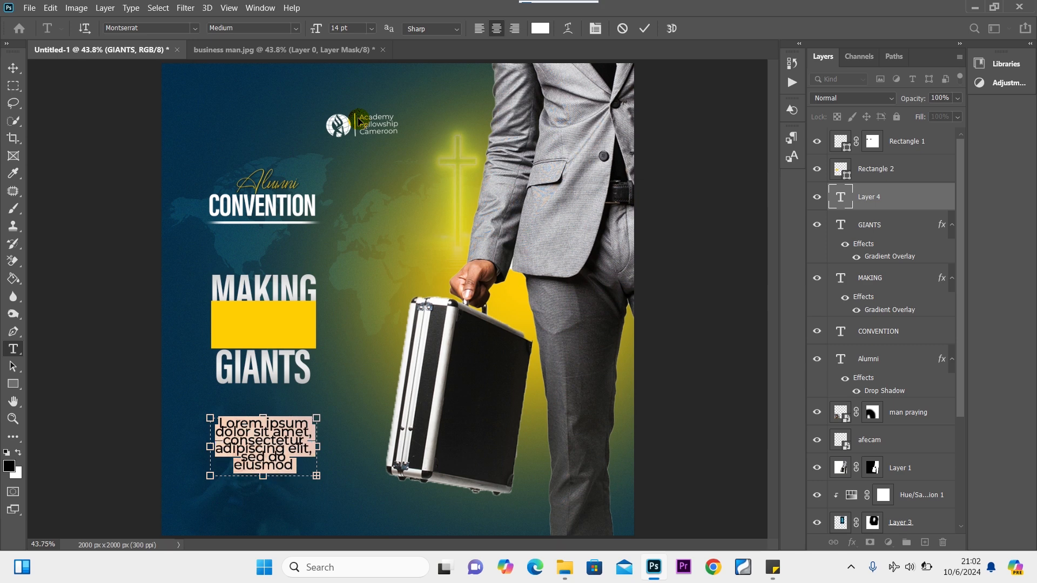
key(alt+Down)
key(alt+Down)
key(alt+Down)
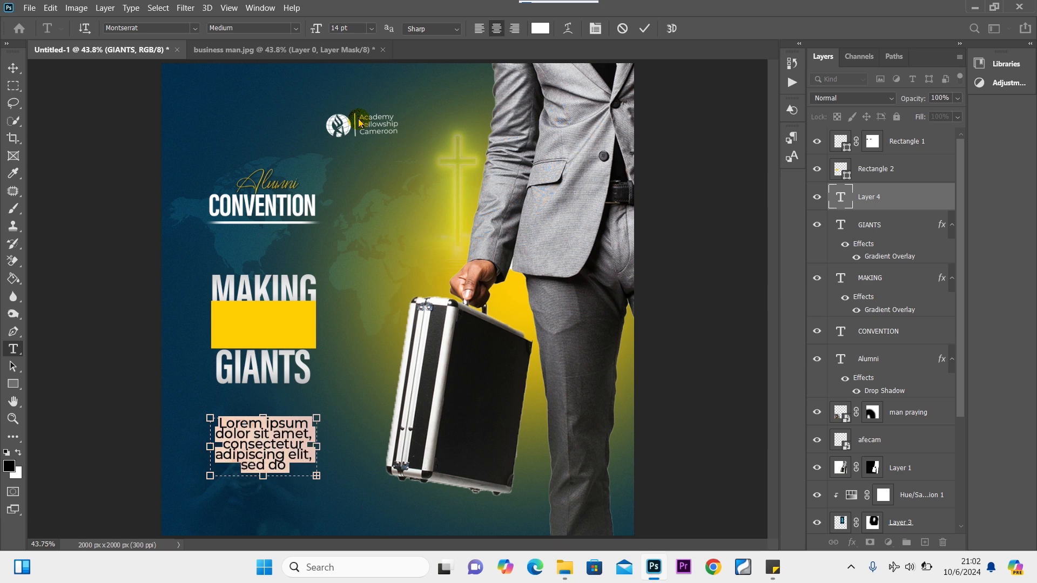
Bring the placeholder text layer to the top of the layer stack and place the text over the yellow rectangle.
click(12, 68)
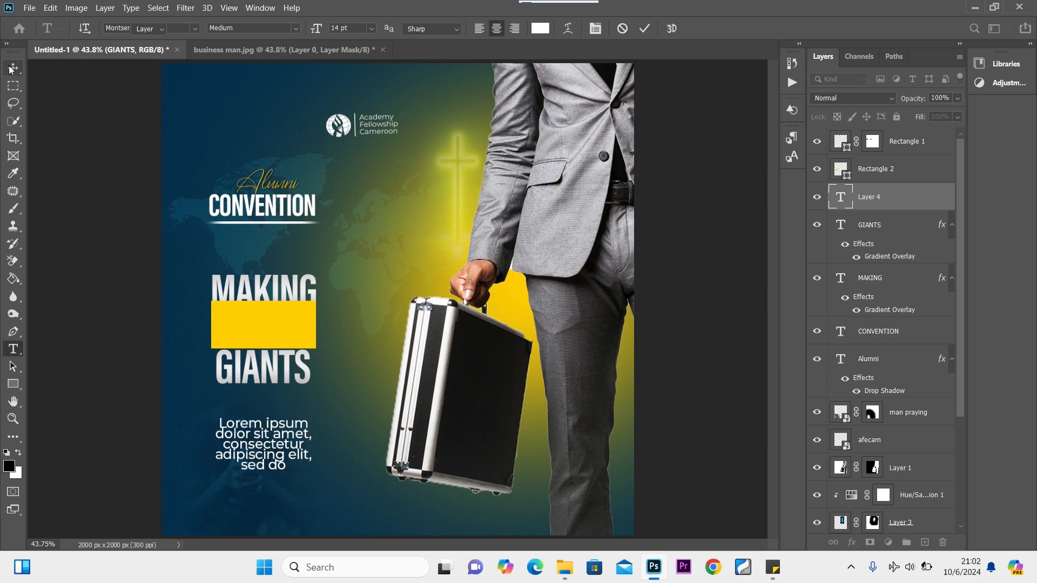
drag(274, 463, 278, 433)
drag(883, 191, 882, 130)
drag(284, 409, 279, 327)
Replace the placeholder text over the yellow rectangle with "Kingsomdom Minded Entreprenueral".
double_click(277, 322)
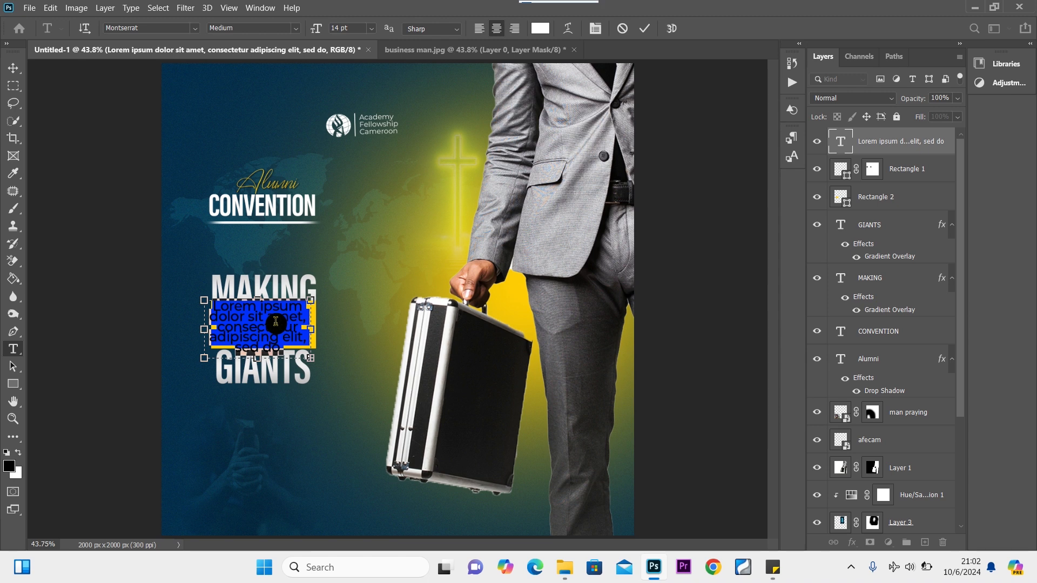
text(Kin)
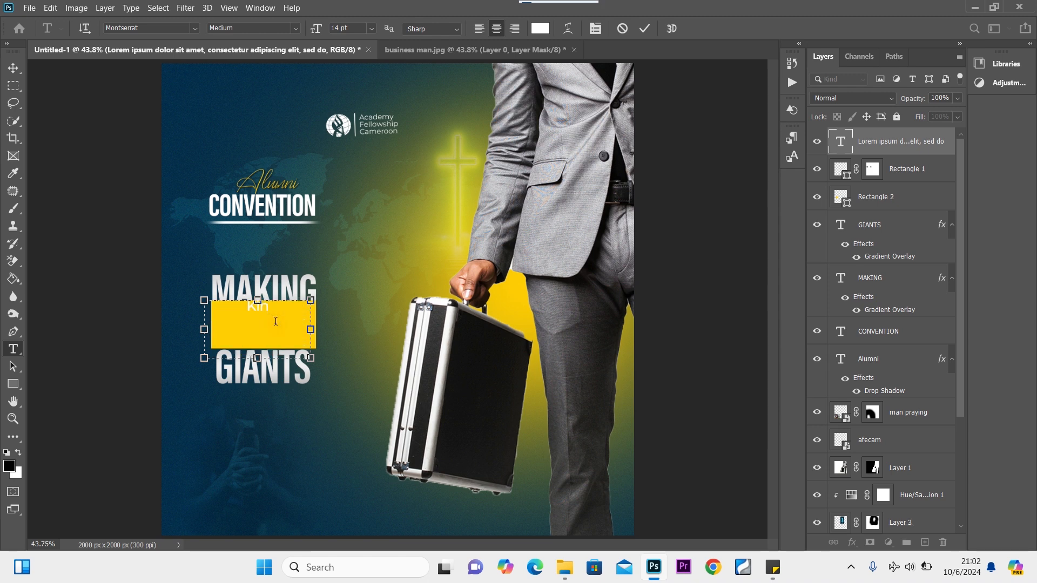
text(gsomdom)
text(ral)
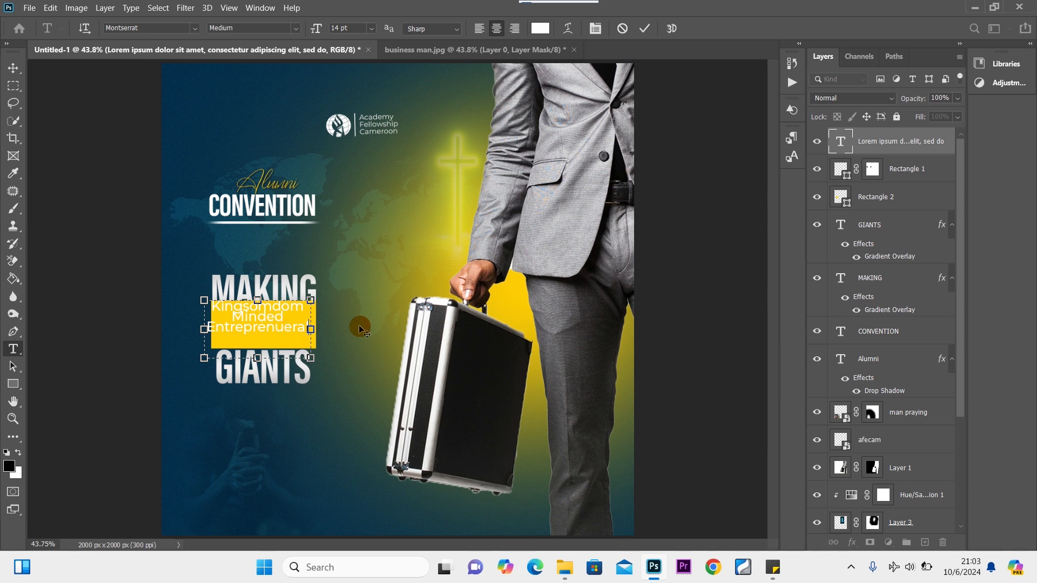
Set the whole "Kingsomdom Minded Entreprenueral" text to 12 pt and commit the text edit.
key(ctrl+a)
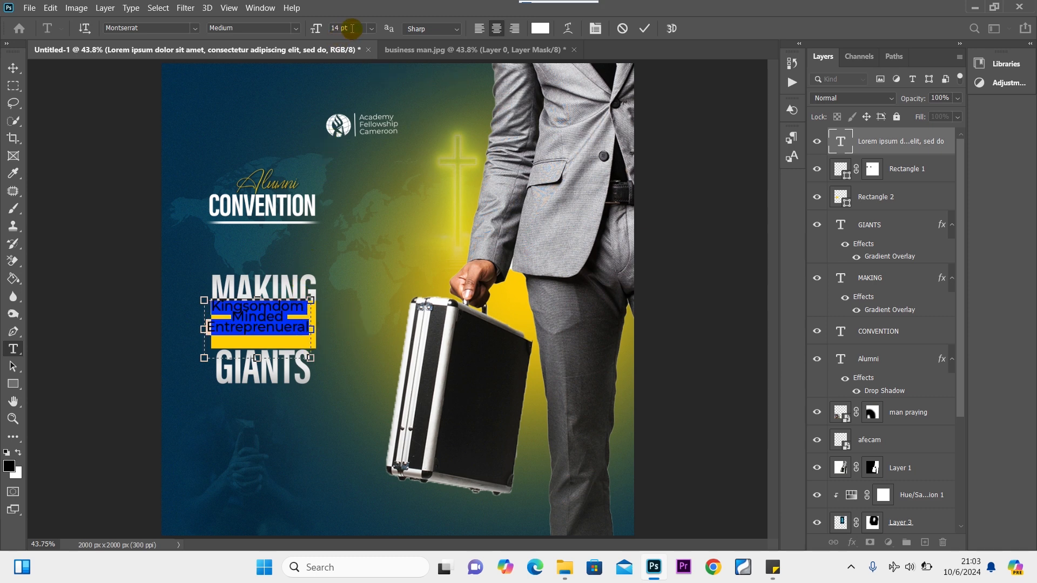
click(371, 29)
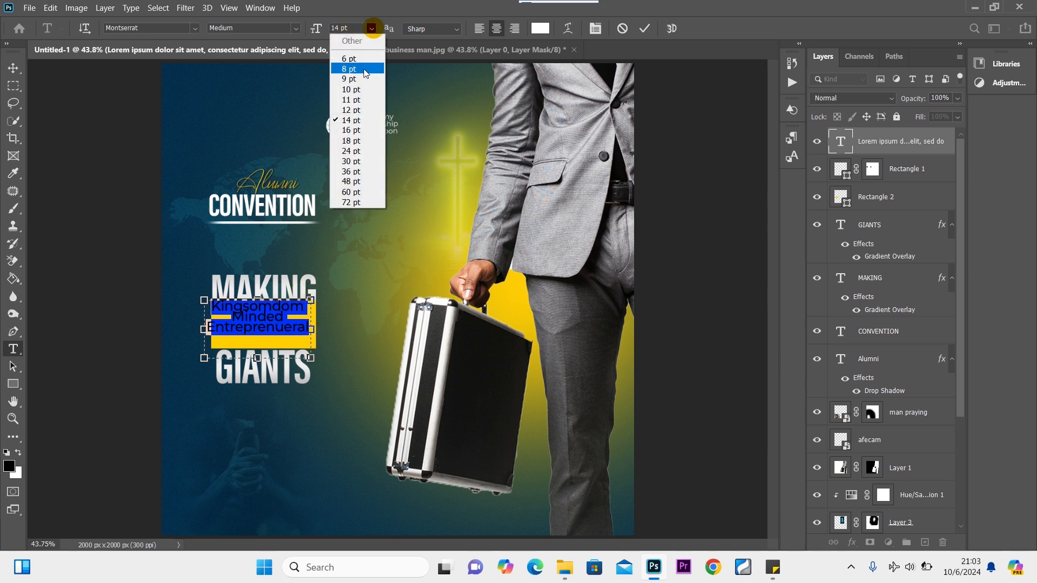
click(357, 110)
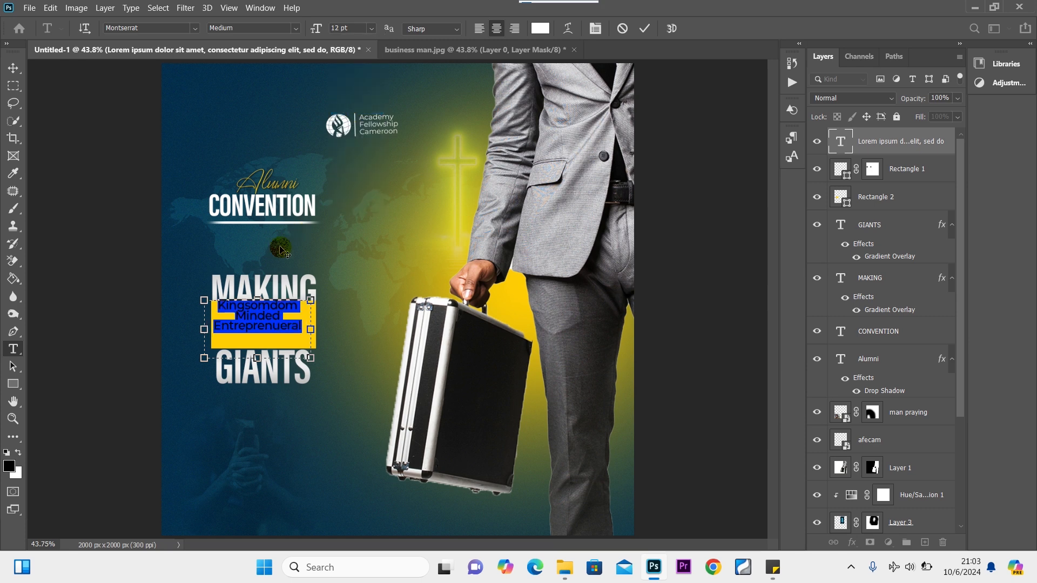
click(20, 70)
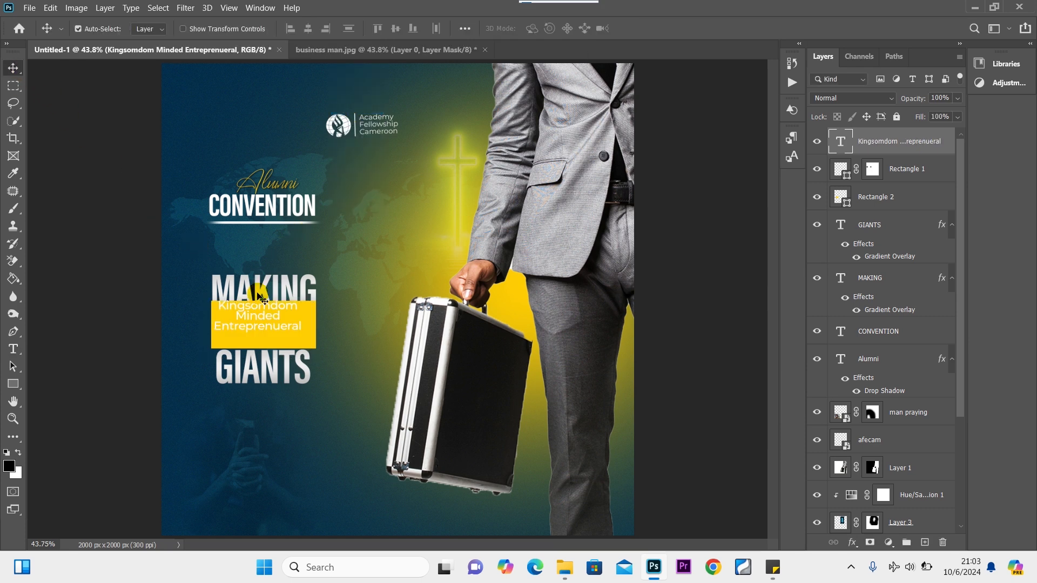
Recolour the three-line text on the yellow rectangle black.
double_click(263, 328)
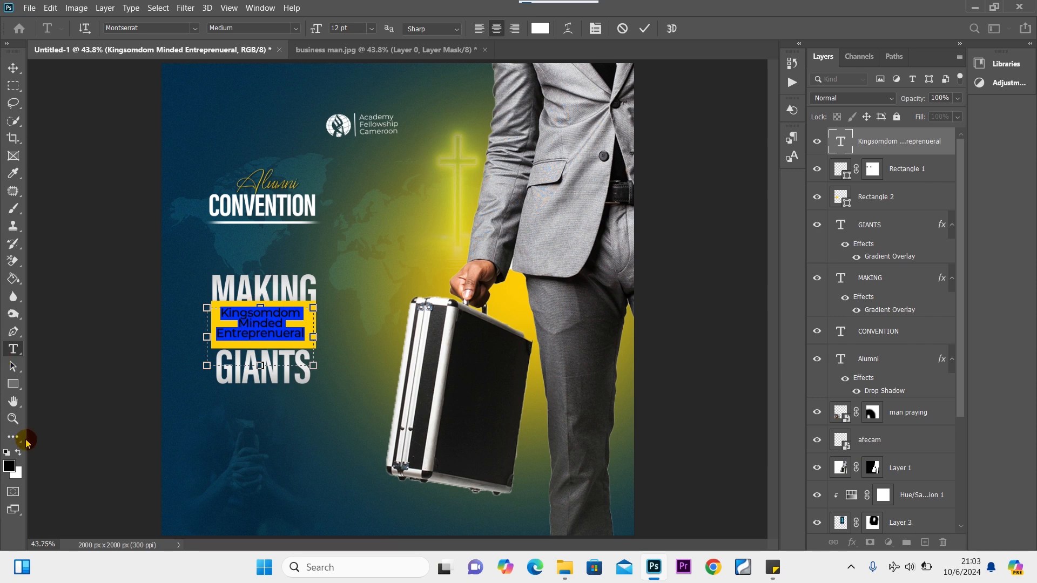
click(21, 453)
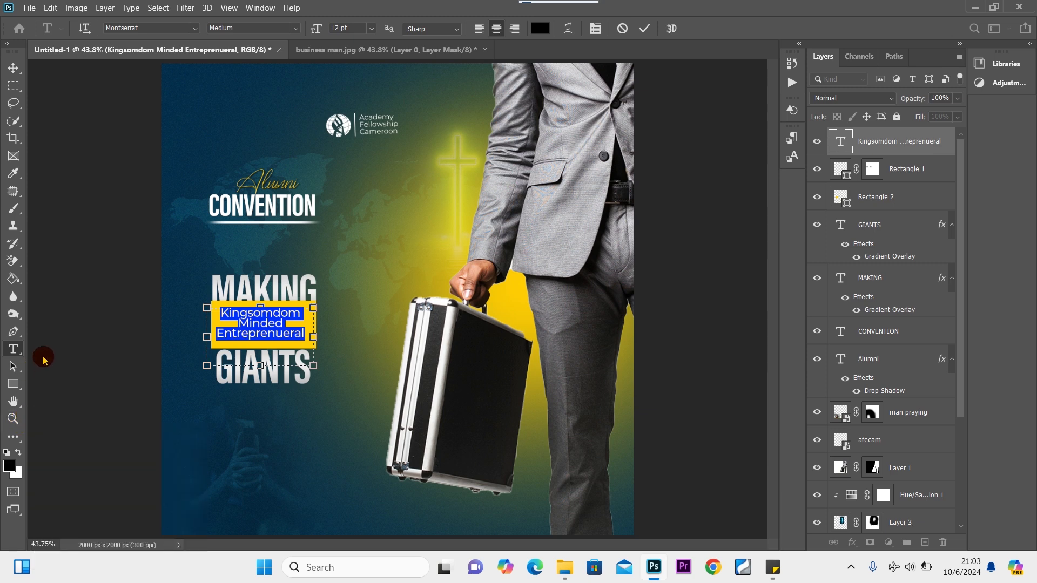
click(13, 68)
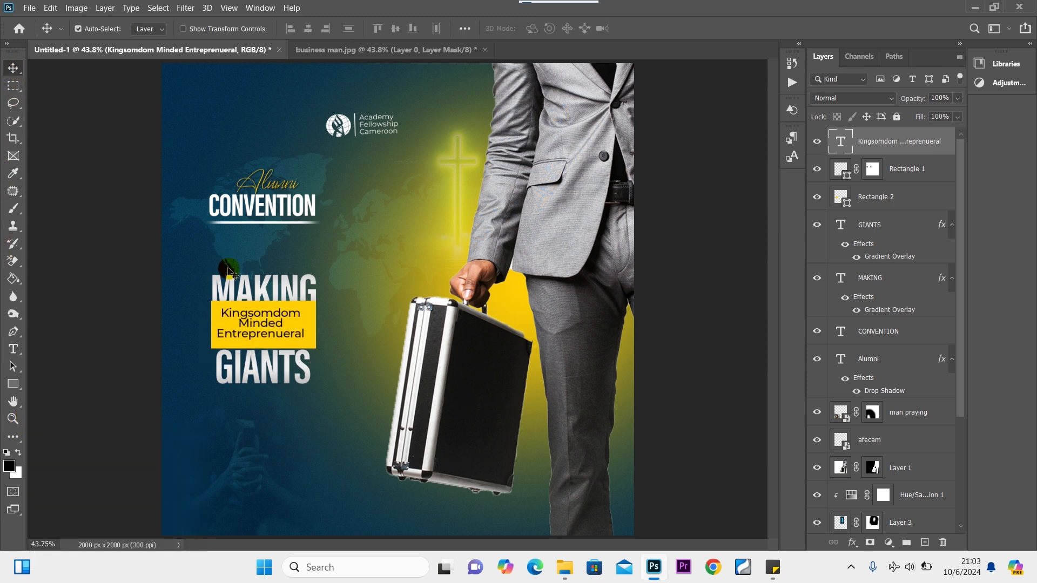
Correct the first word on the yellow rectangle to "Kingdom" and join "Minded" onto the same line.
double_click(261, 319)
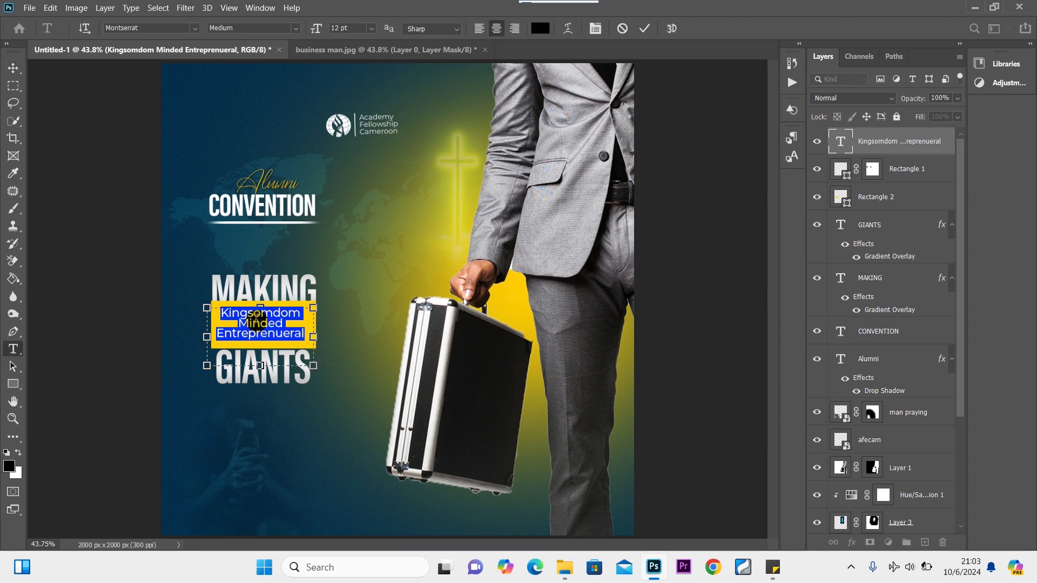
click(276, 314)
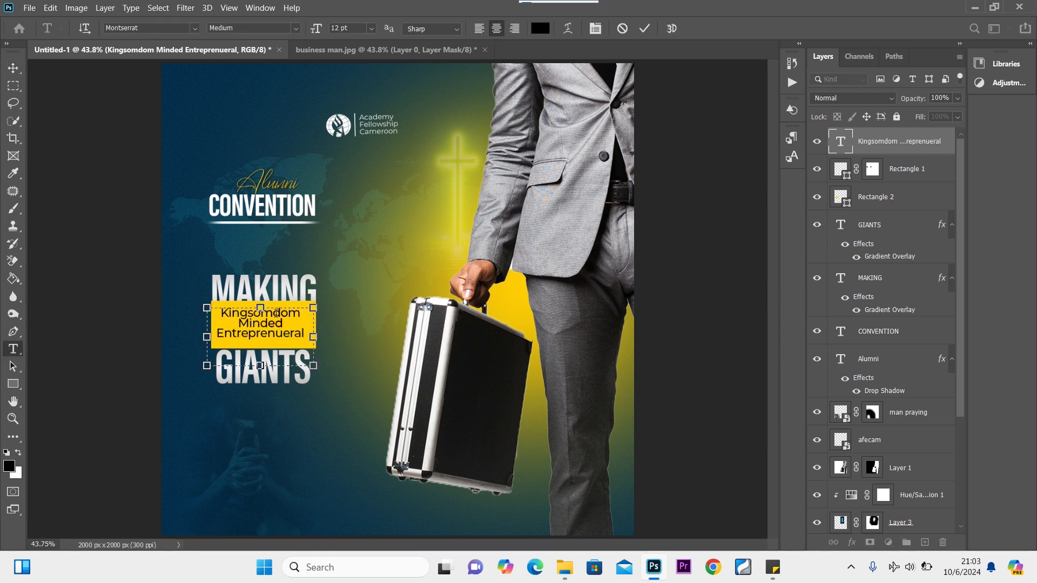
key(BackSpace)
key(BackSpace)
key(BackSpace)
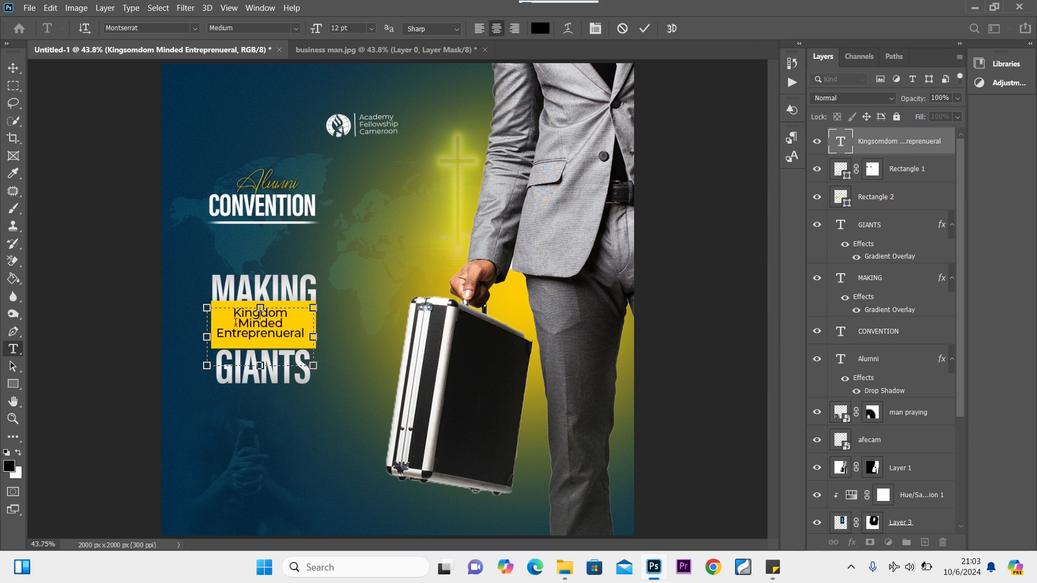
key(BackSpace)
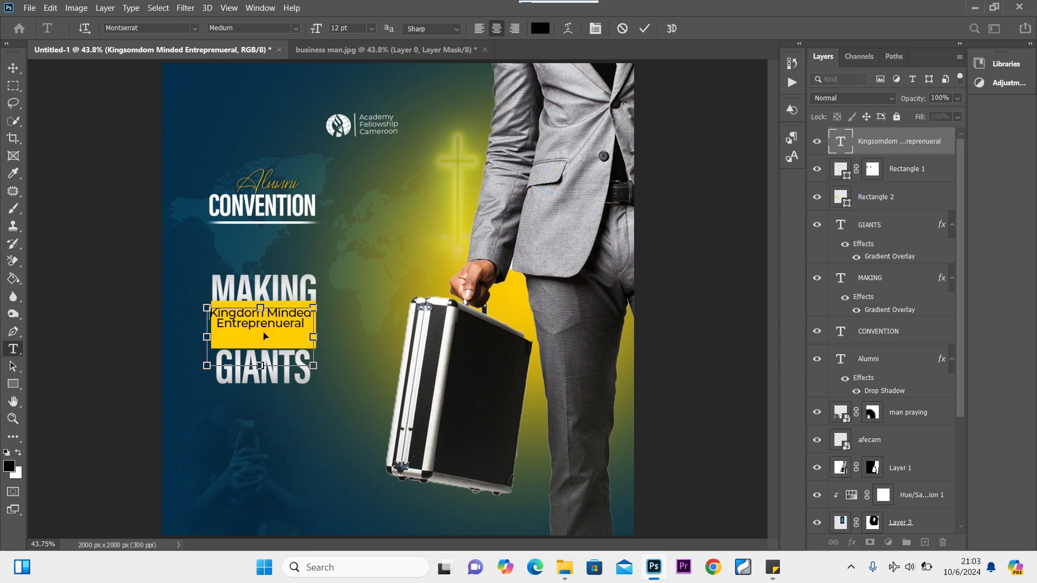
Set the "Kingdom Minded Entreprenueral" text to 11 pt and slightly increase its line spacing.
key(ctrl+a)
click(372, 28)
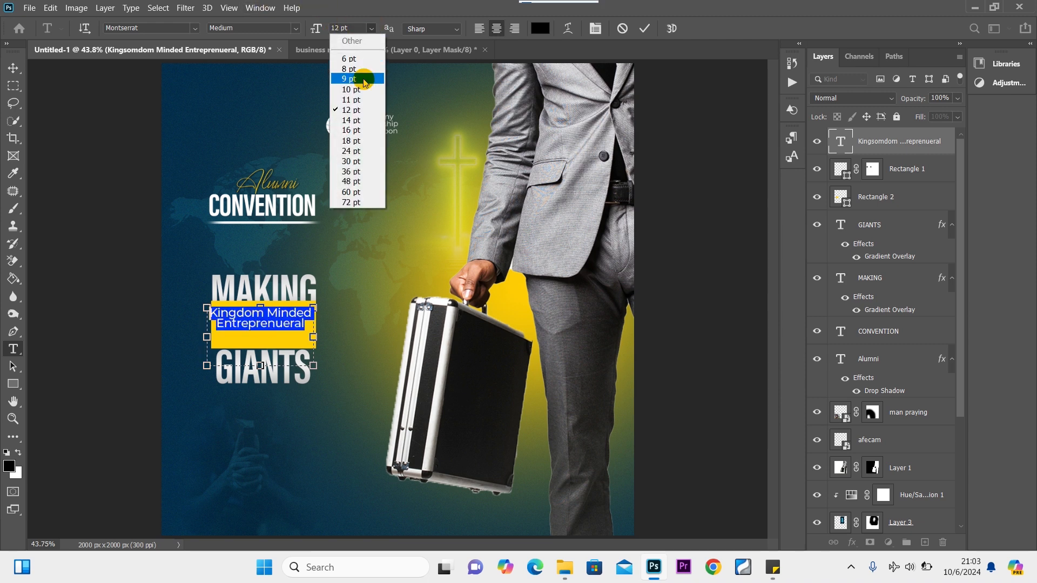
click(362, 99)
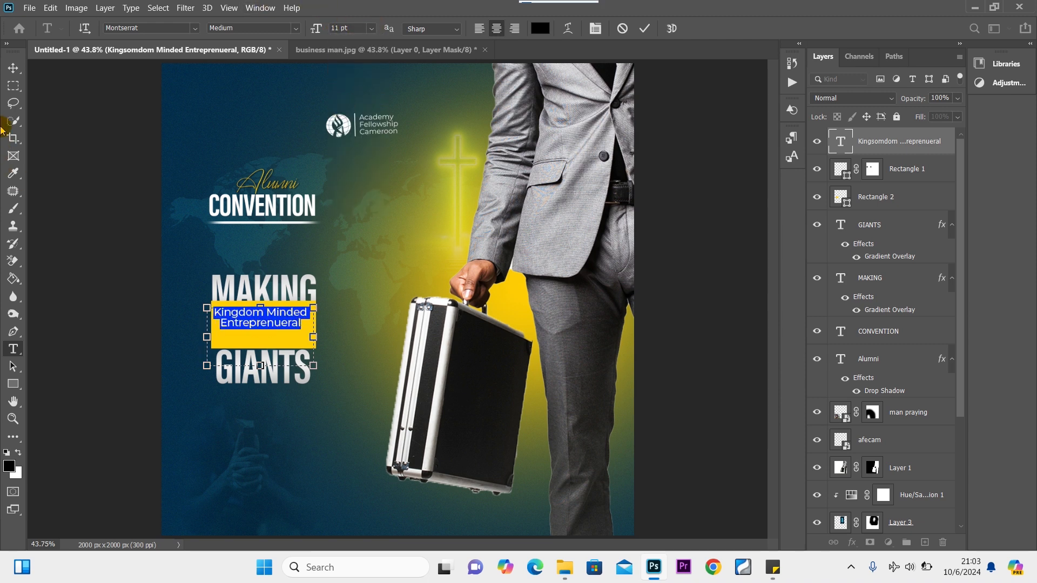
click(13, 68)
double_click(263, 324)
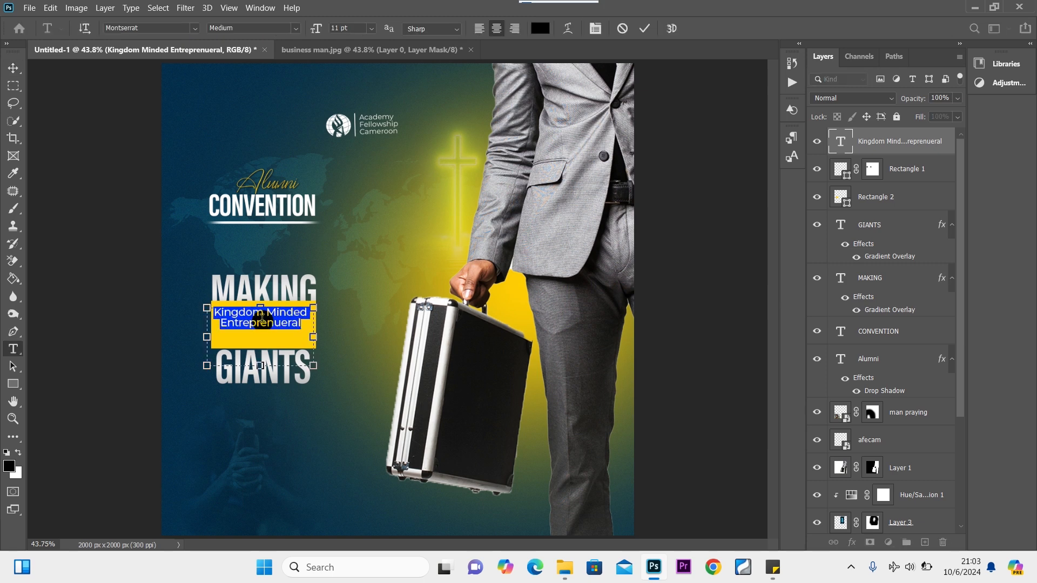
key(alt+Down)
key(alt+Down)
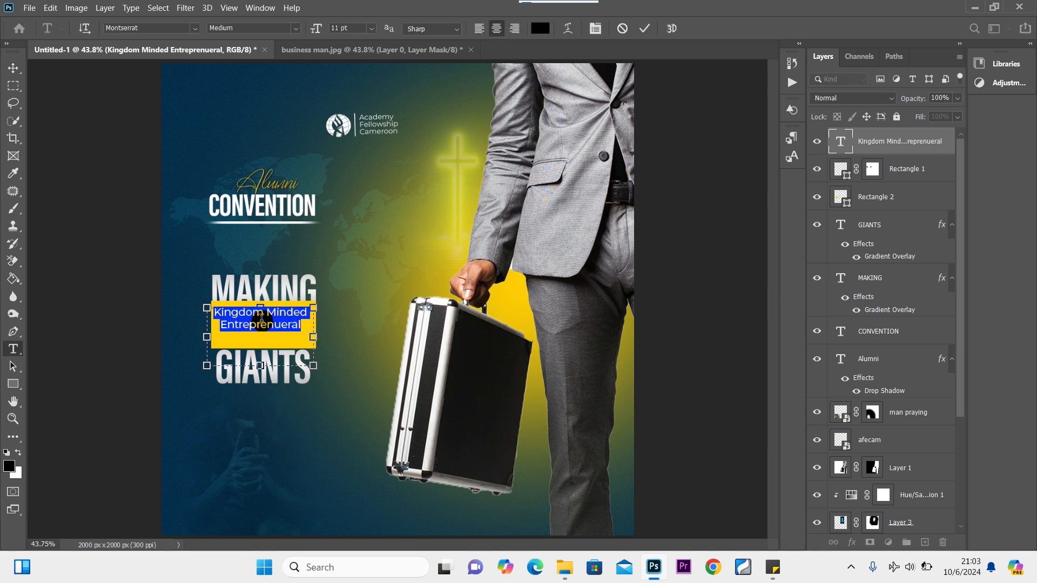
click(13, 68)
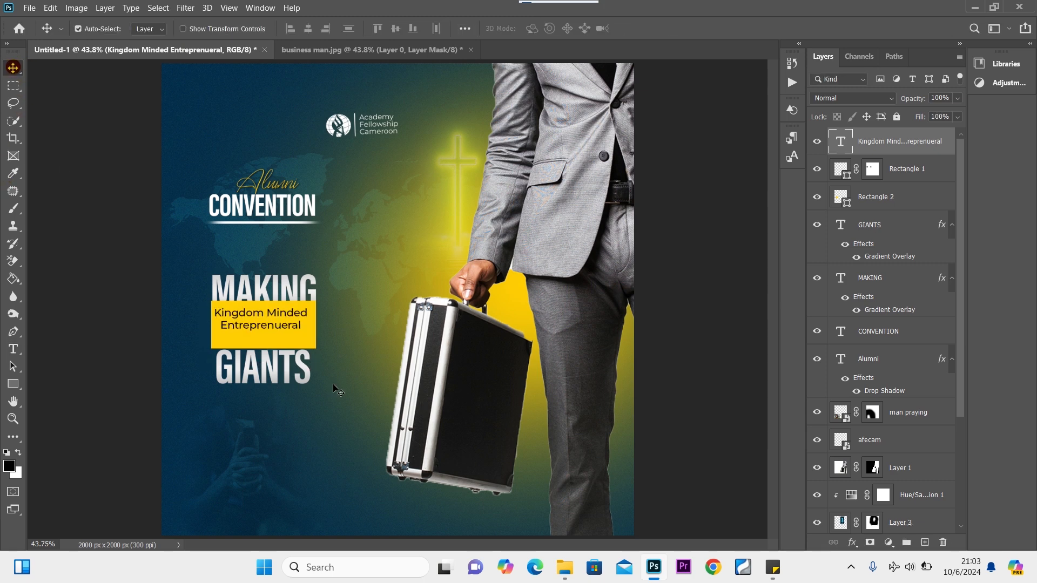
Shorten the yellow rectangle from its lower edge to about 76% height and move GIANTS up closer beneath it.
click(292, 341)
key(ctrl+t)
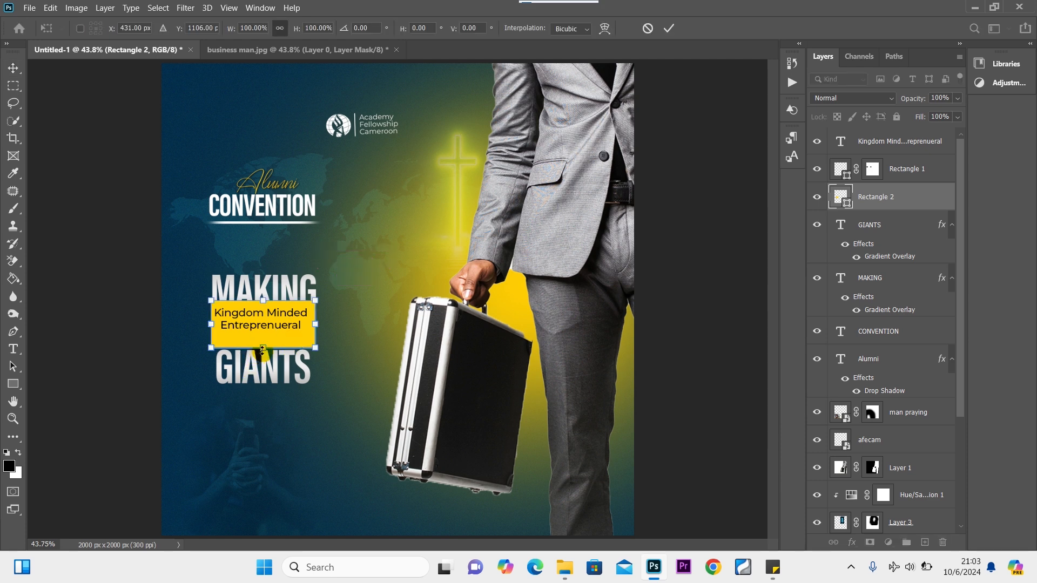
drag(263, 348, 263, 336)
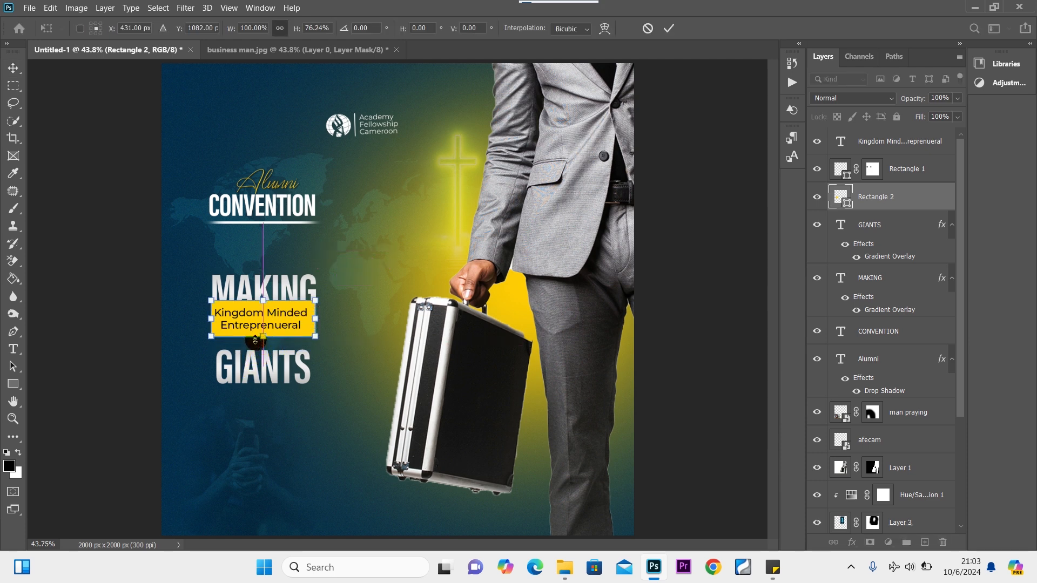
click(13, 67)
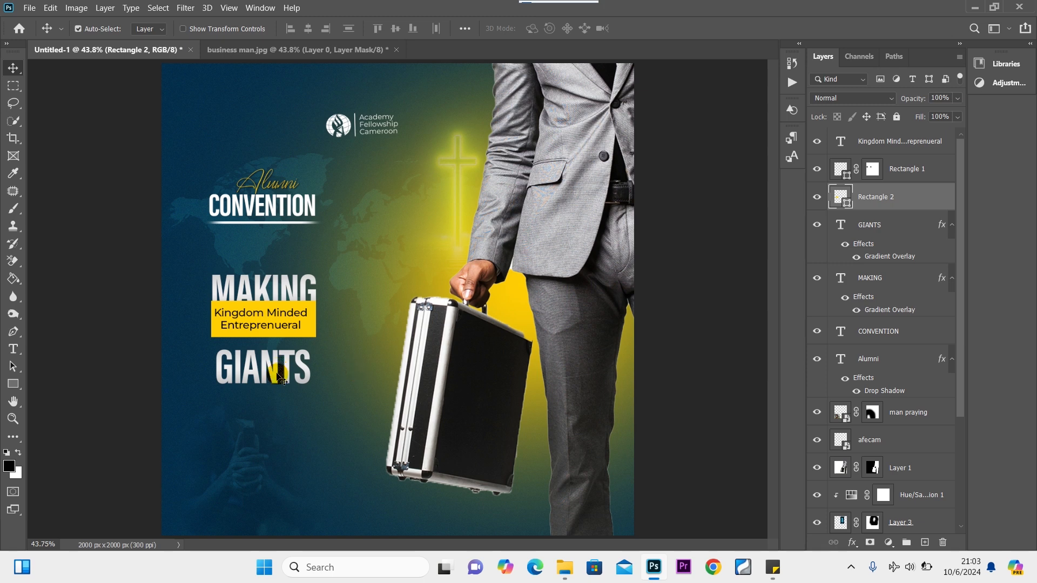
drag(277, 374, 280, 369)
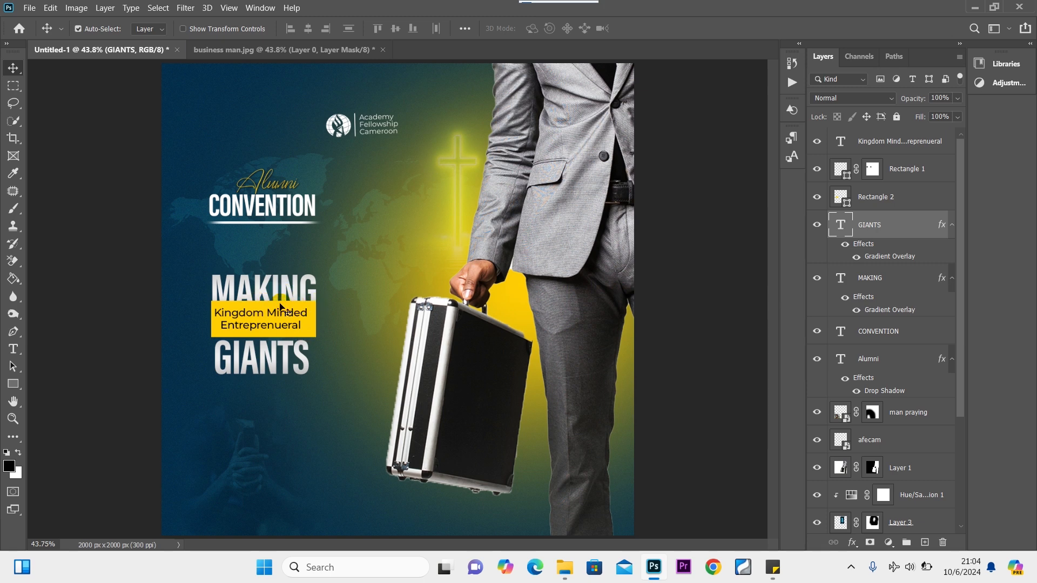
Add a new empty layer directly above the MAKING text layer.
click(309, 308)
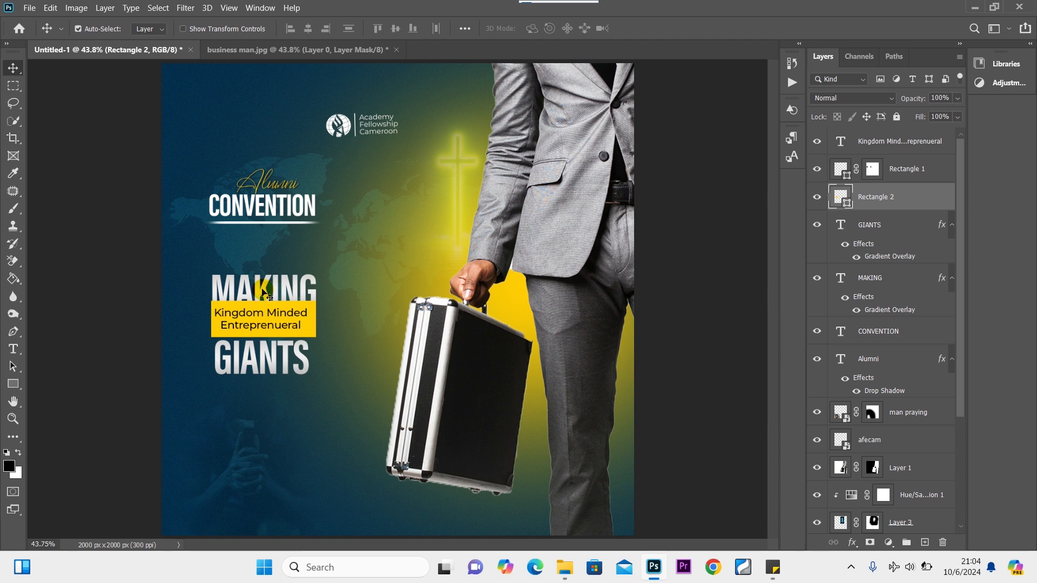
click(265, 294)
click(312, 311)
click(904, 280)
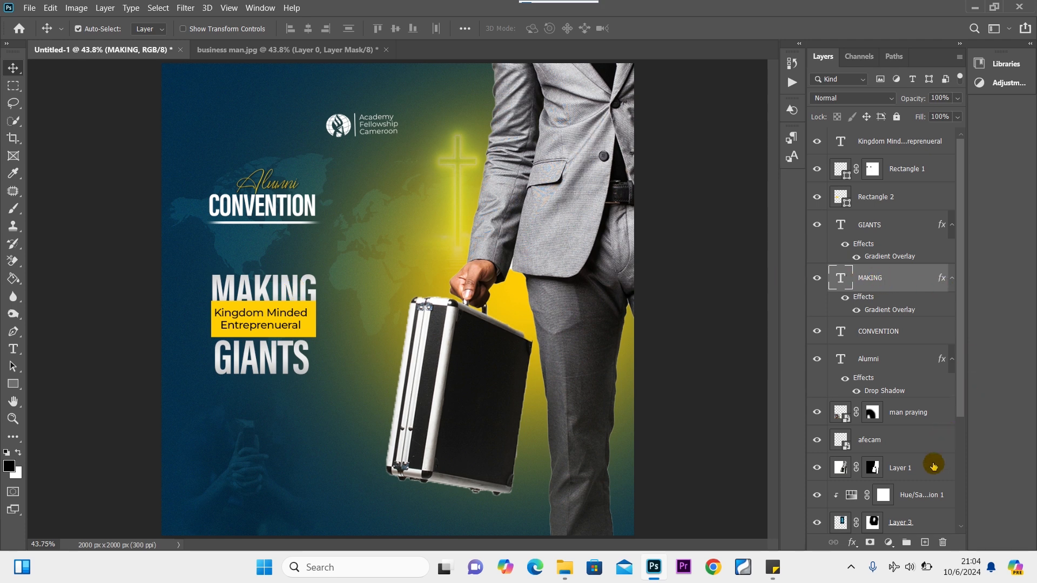
click(926, 543)
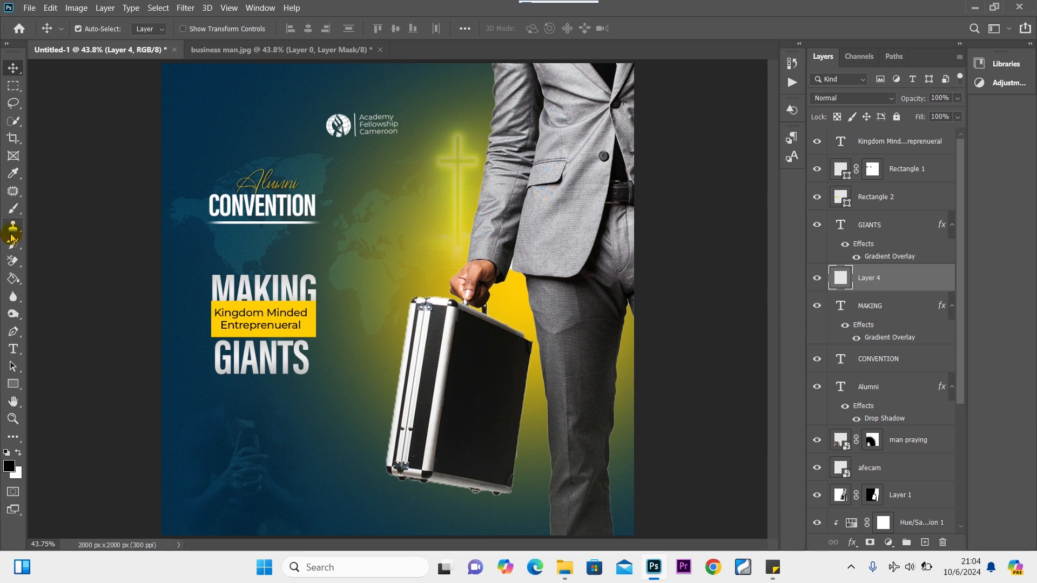
Sample the dark blue #021c3c from the poster's lower area and brush soft shading over the base of MAKING on the new layer.
click(13, 209)
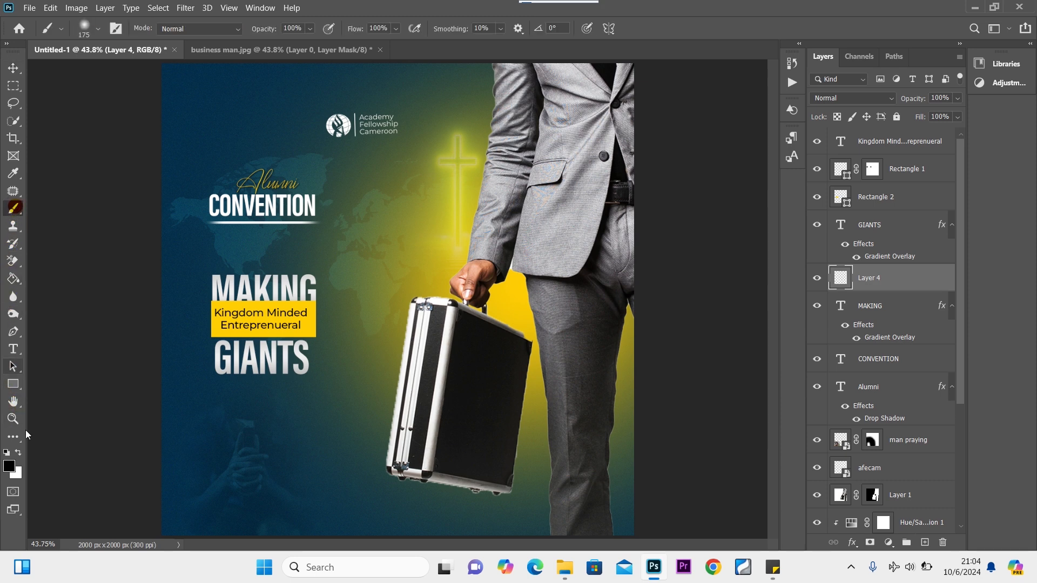
click(10, 465)
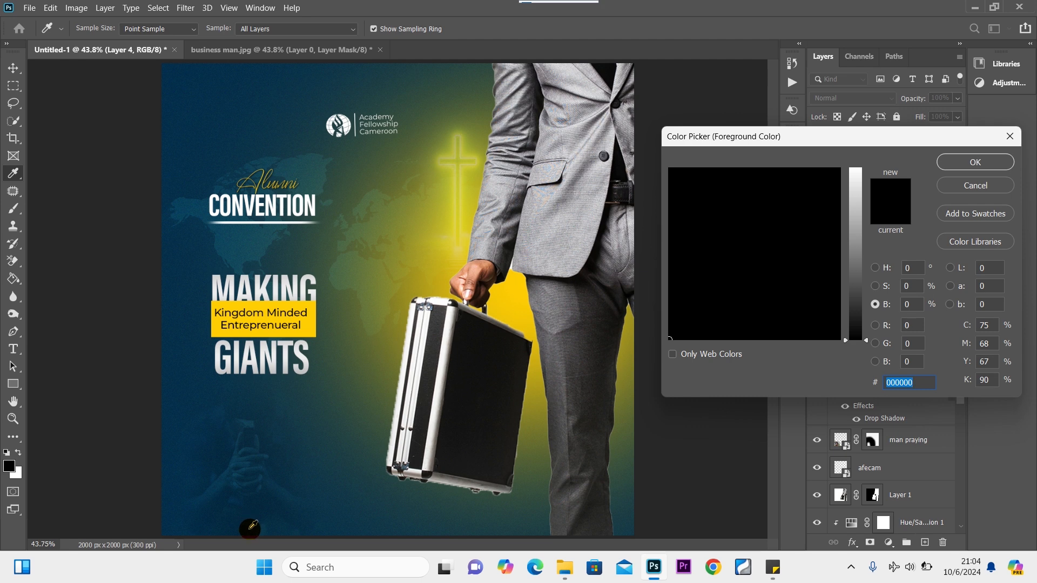
click(251, 523)
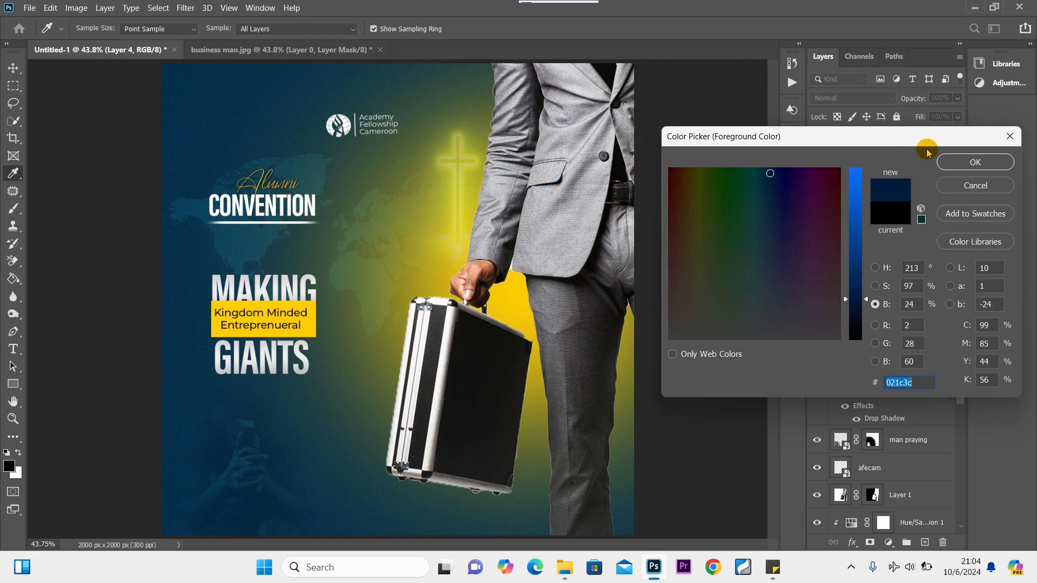
click(952, 162)
key(b)
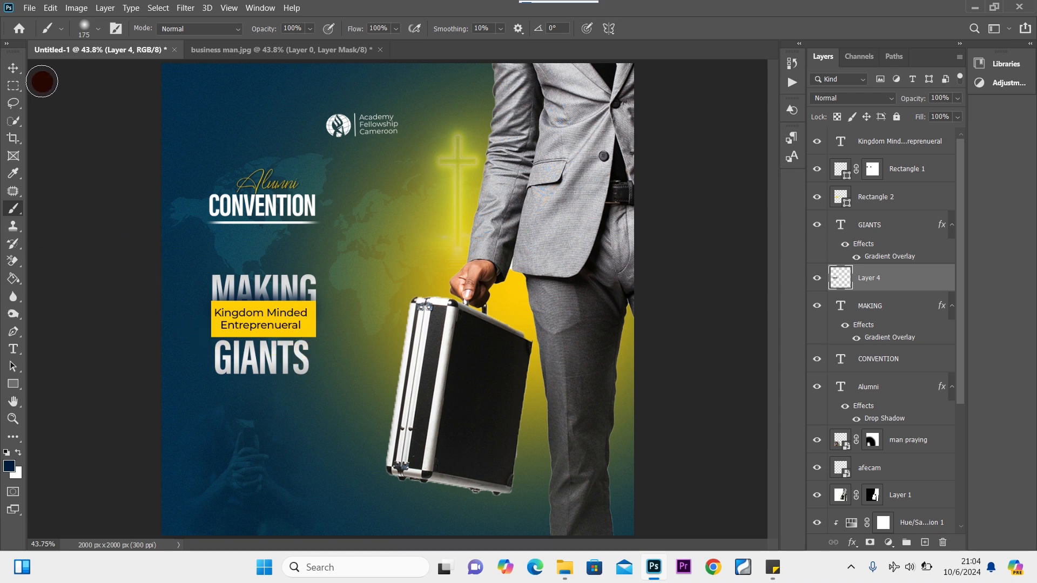
click(13, 68)
click(287, 353)
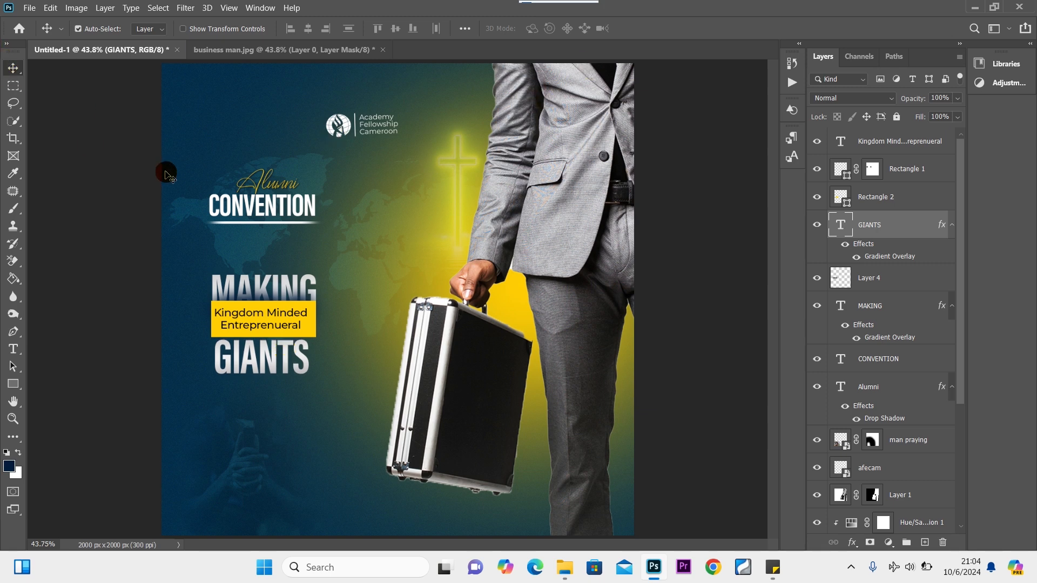
click(108, 213)
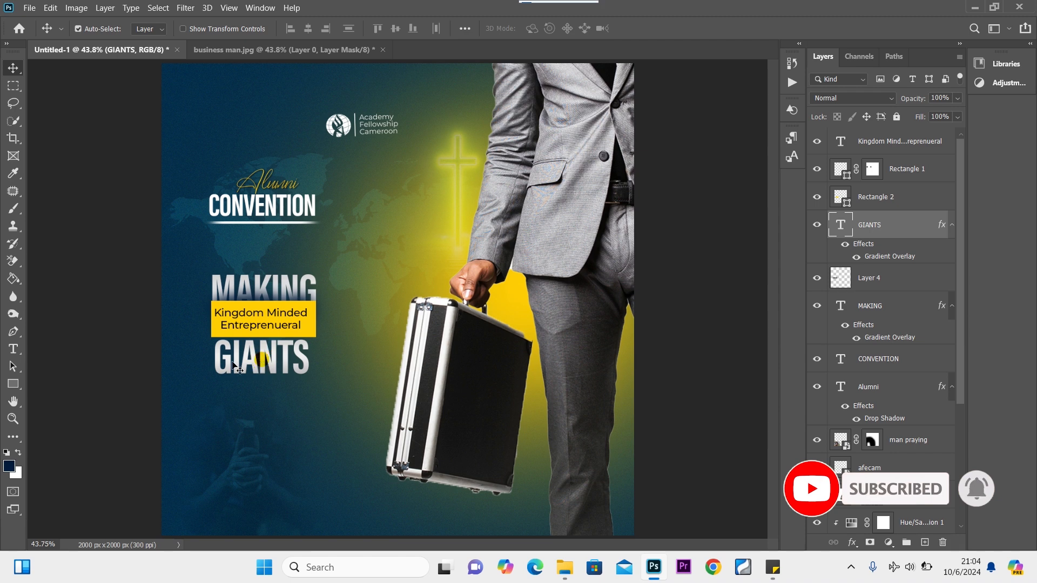
Start a new white text line below GIANTS in Acumin Variable Concept, ExtraCondensed Medium.
click(13, 348)
click(18, 452)
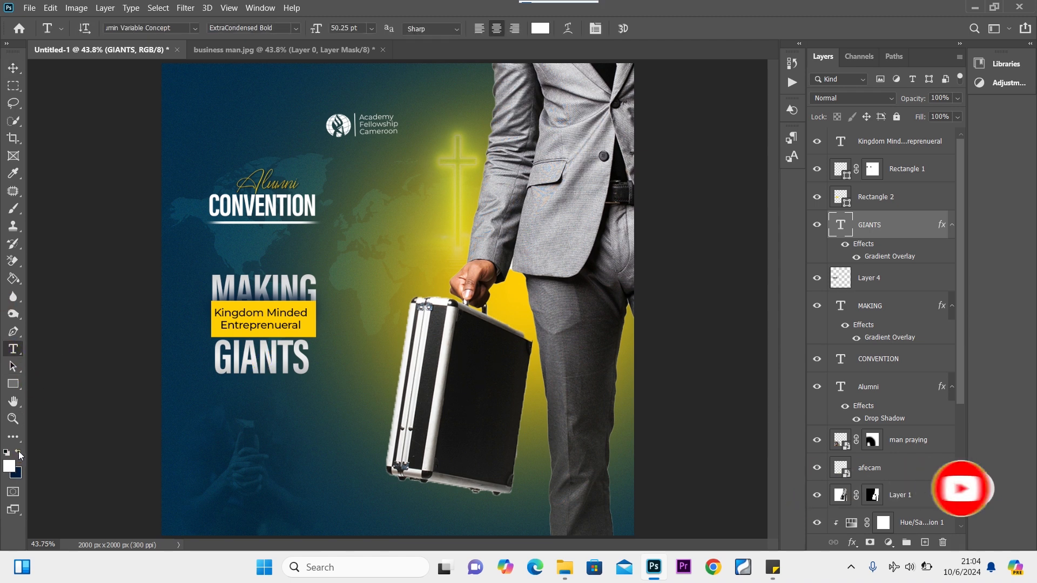
click(233, 400)
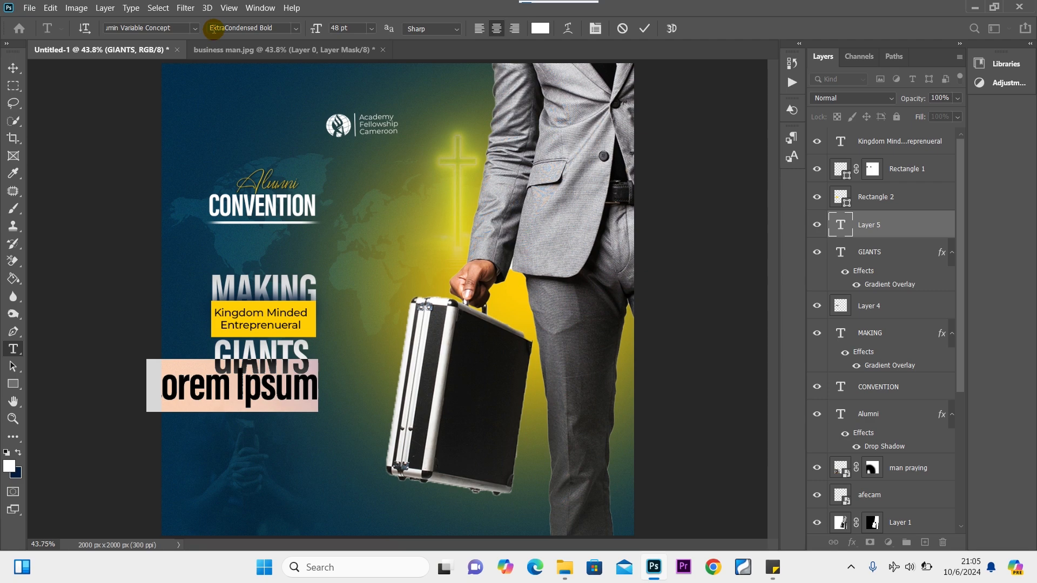
click(295, 30)
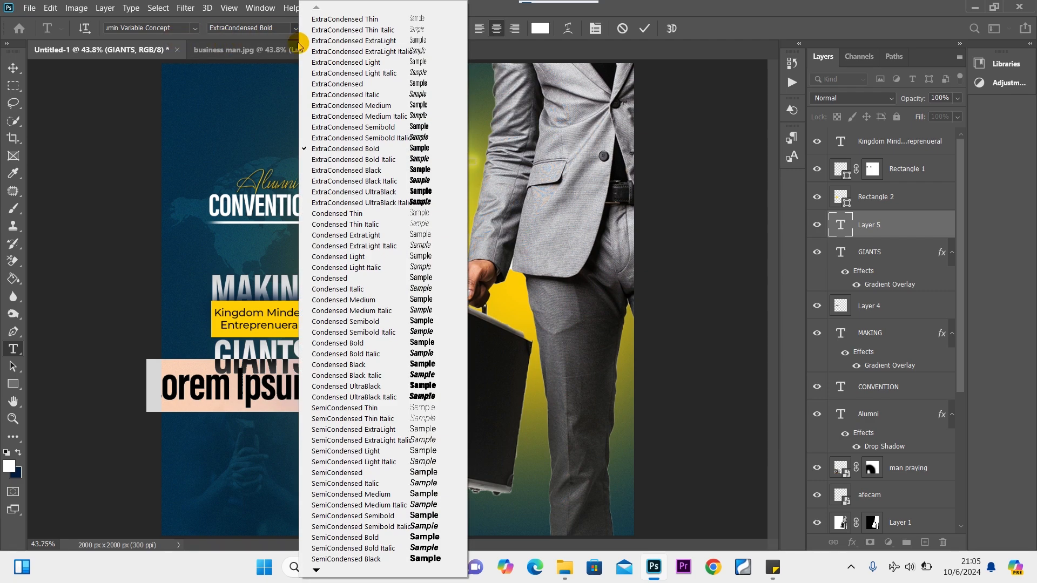
click(341, 106)
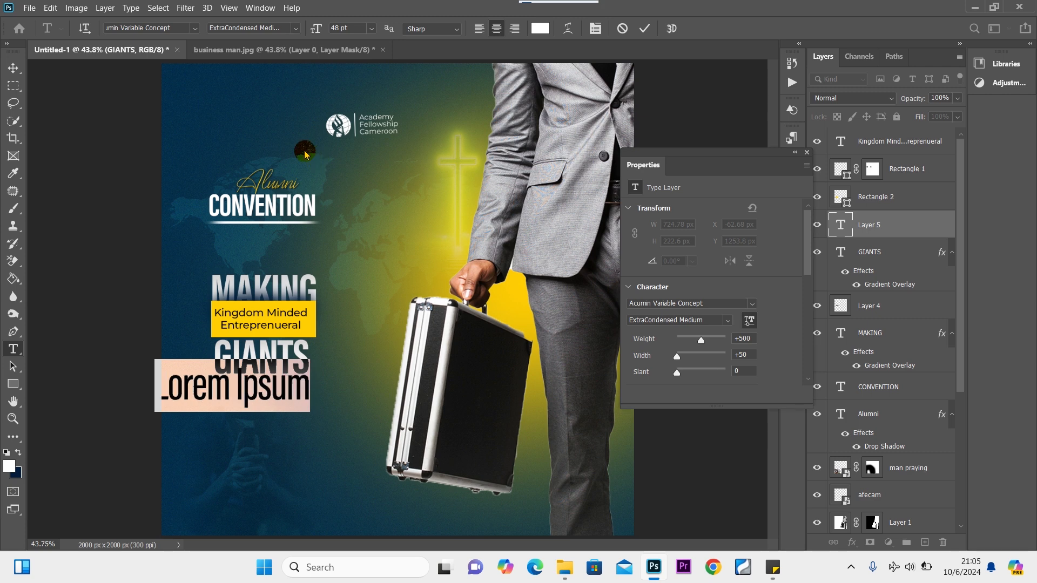
Set the new text line to 11 pt and enter "Text : Isaiah 45:1-3".
click(372, 30)
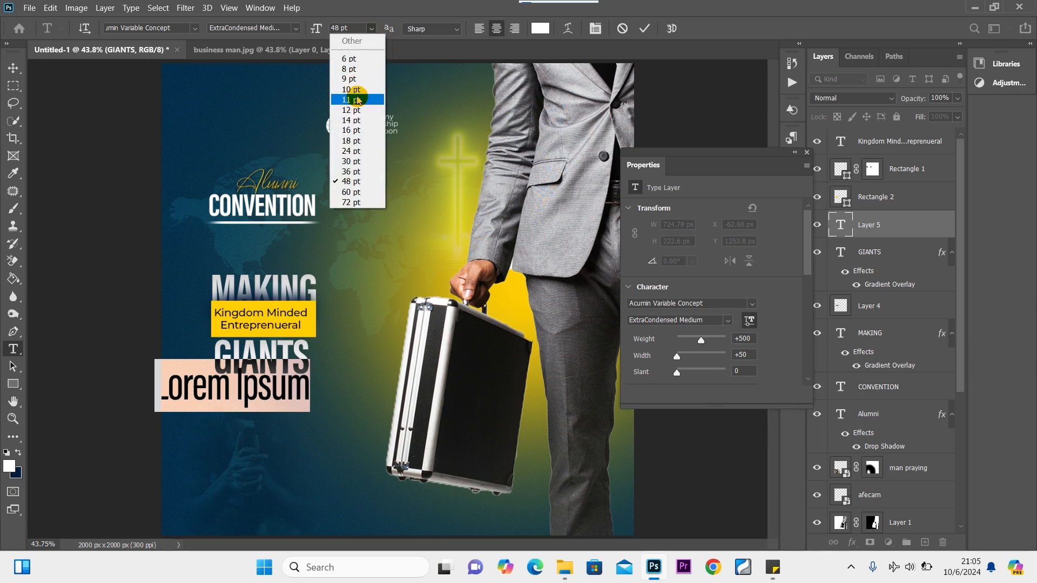
click(357, 92)
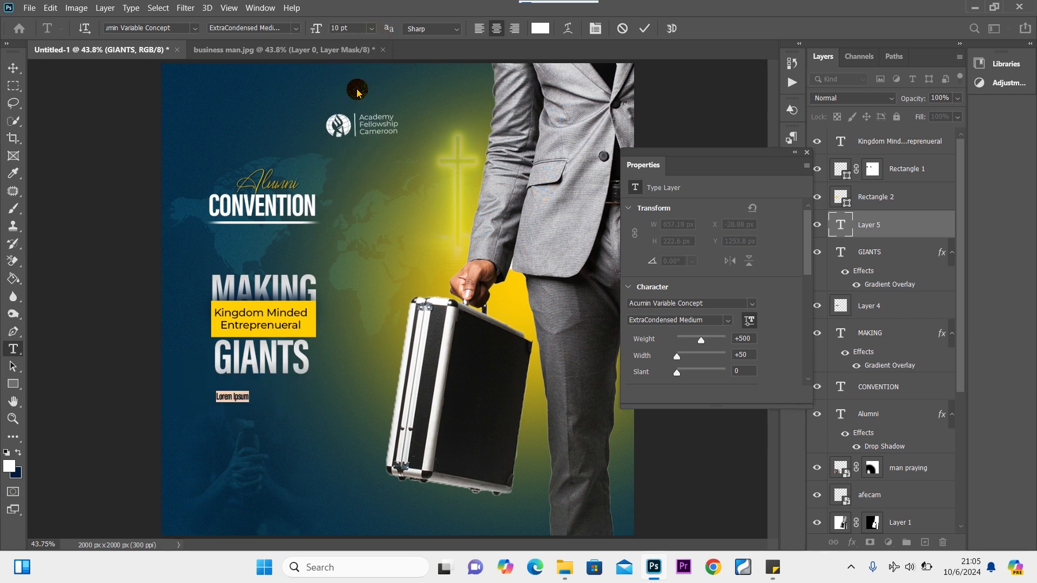
click(372, 28)
click(361, 101)
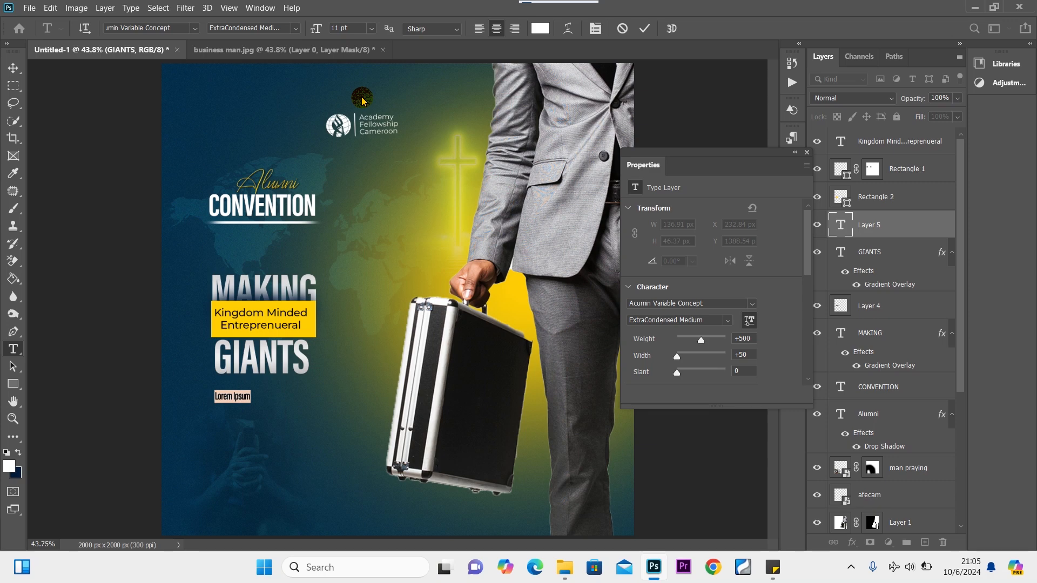
text(Text : Isaiah 45:1-3)
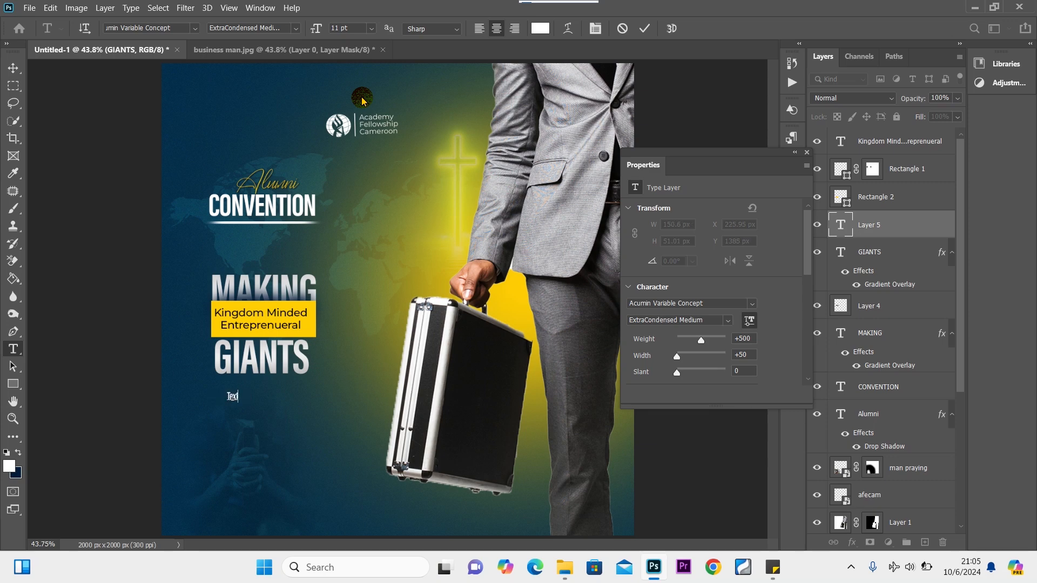
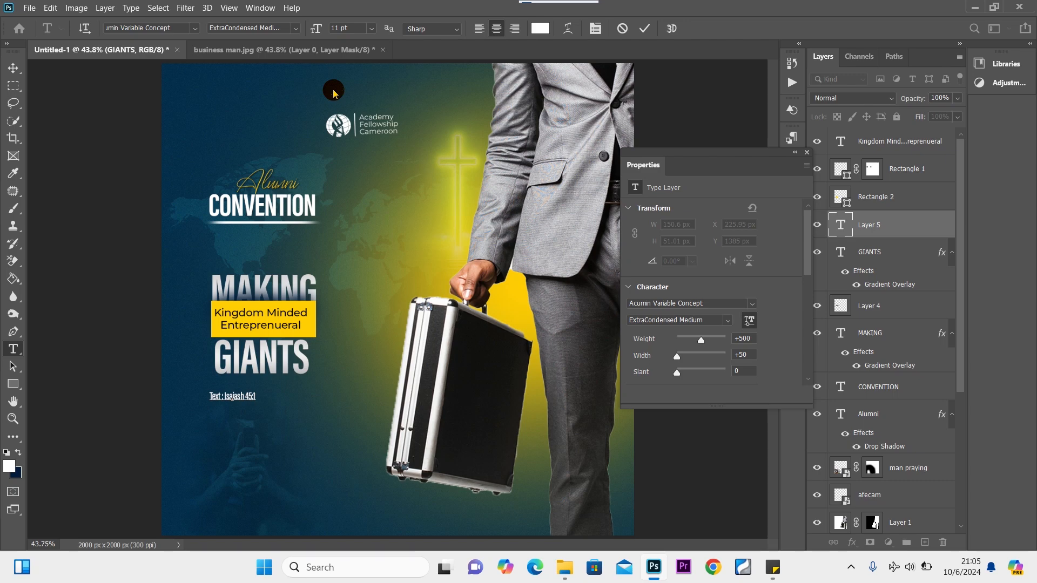
click(13, 68)
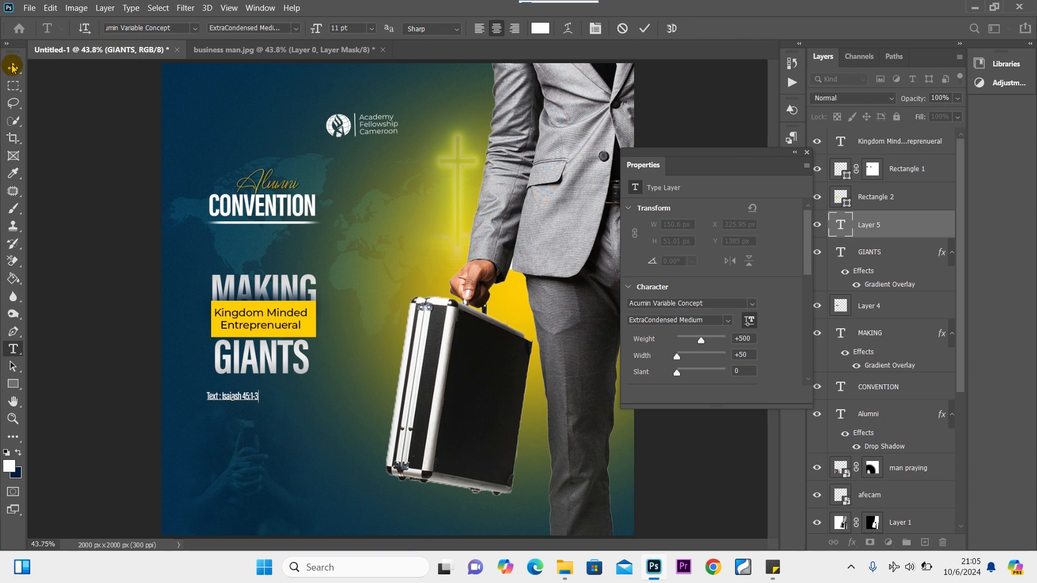
Move the scripture line directly under GIANTS, then duplicate it a little lower and replace the copy's text with "02 NOV 2024".
drag(243, 409, 269, 396)
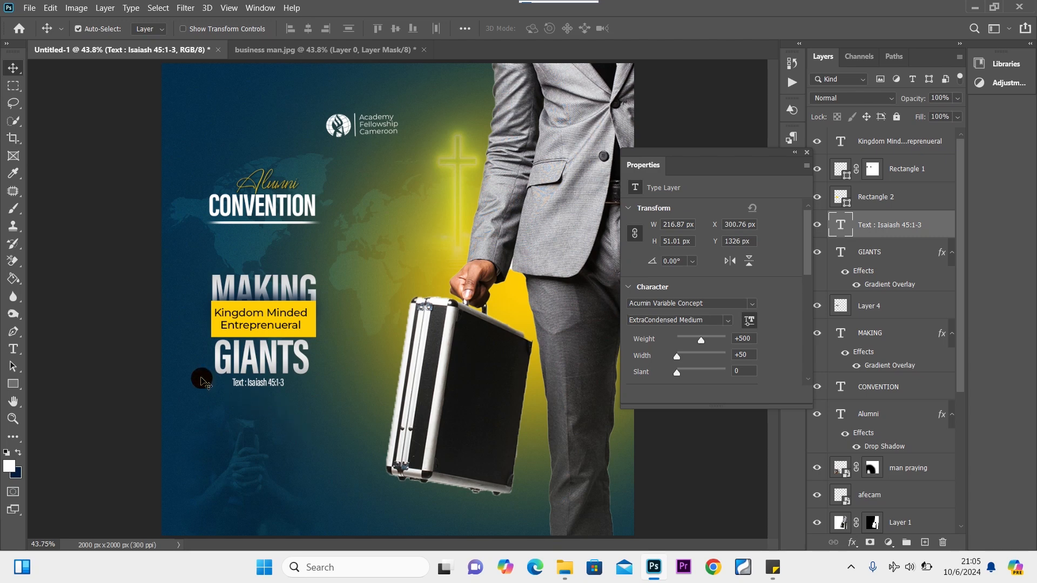
drag(254, 385, 254, 413)
double_click(254, 411)
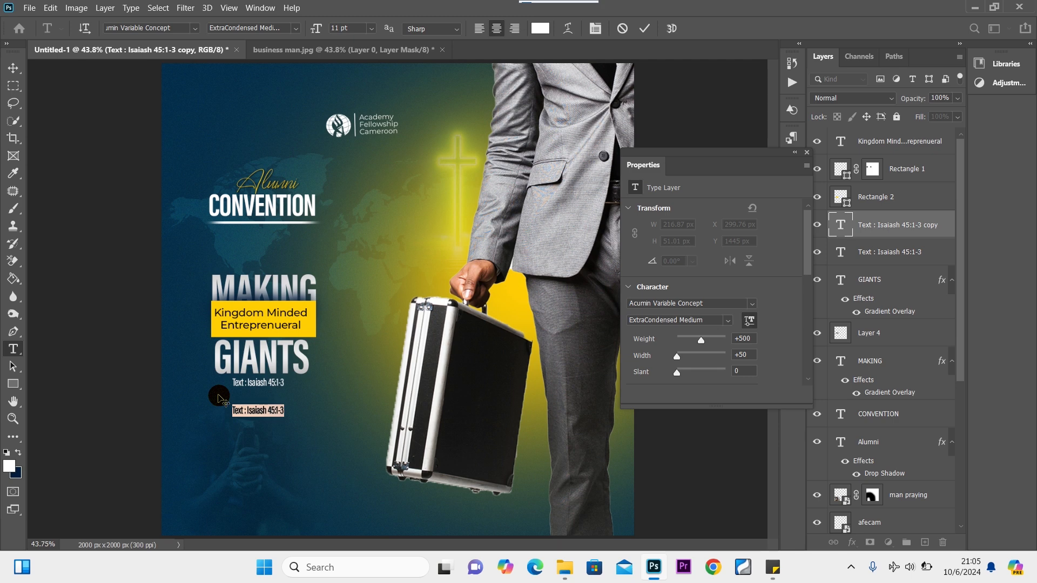
text(g)
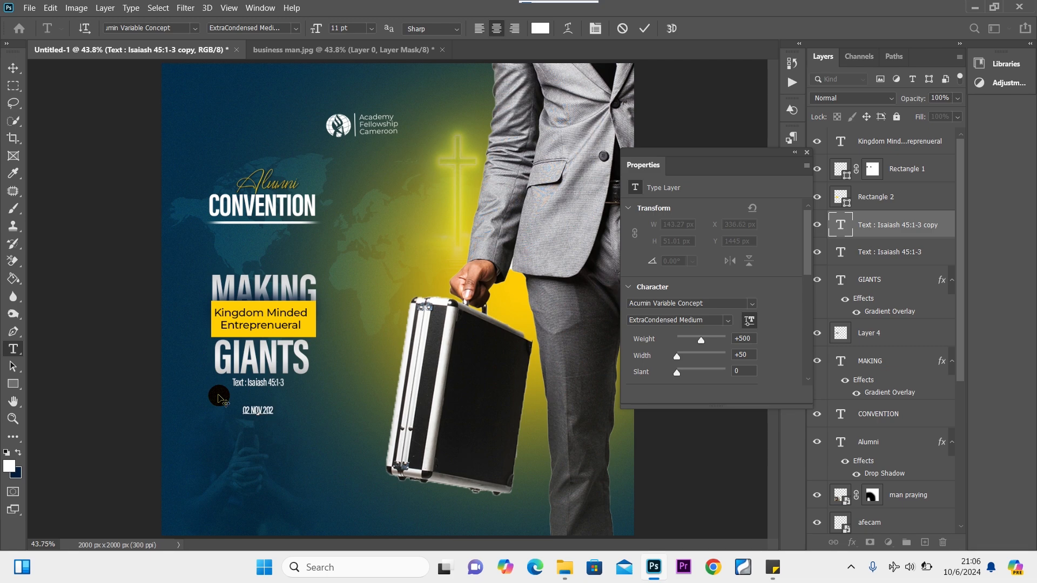
Set the "02 NOV 2024" date text to ExtraCondensed Black at 30 pt.
drag(220, 399, 281, 411)
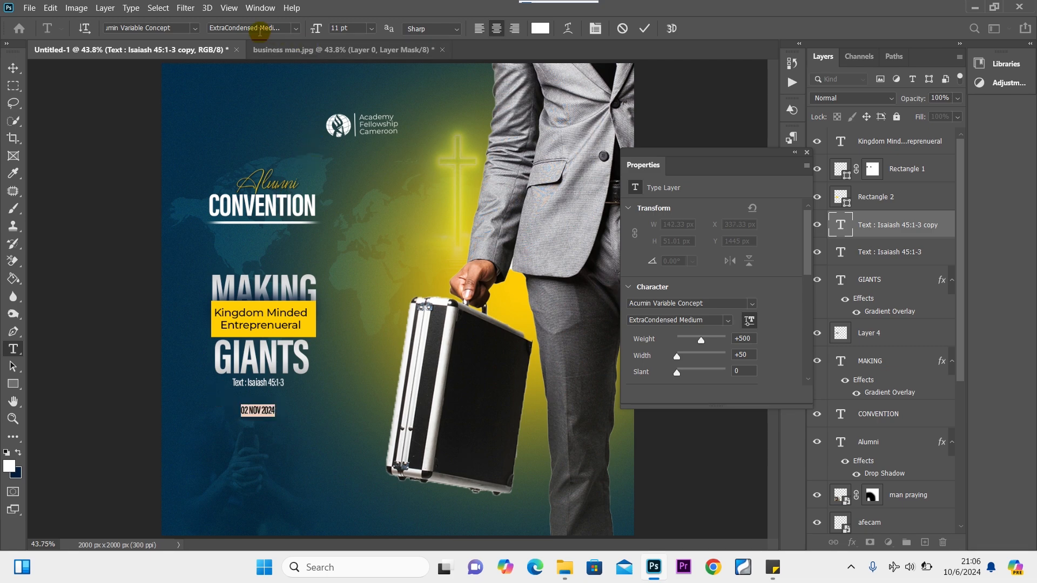
click(296, 28)
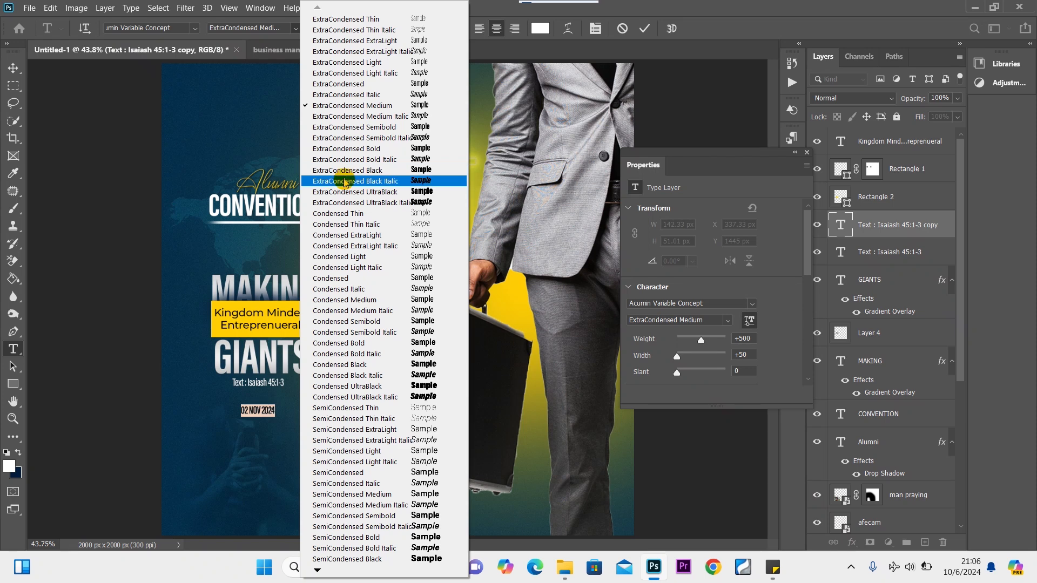
click(346, 171)
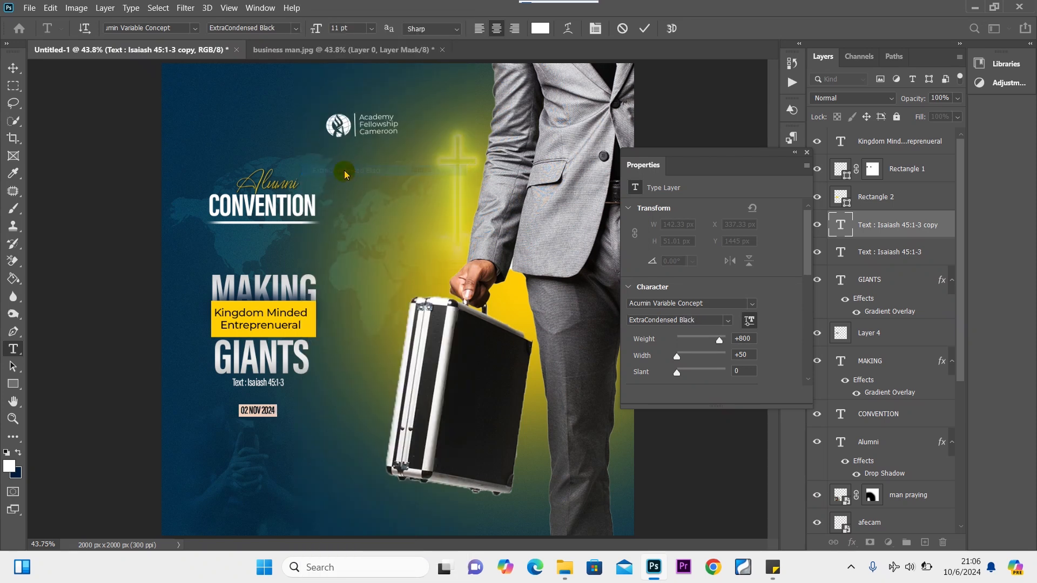
click(371, 28)
click(372, 162)
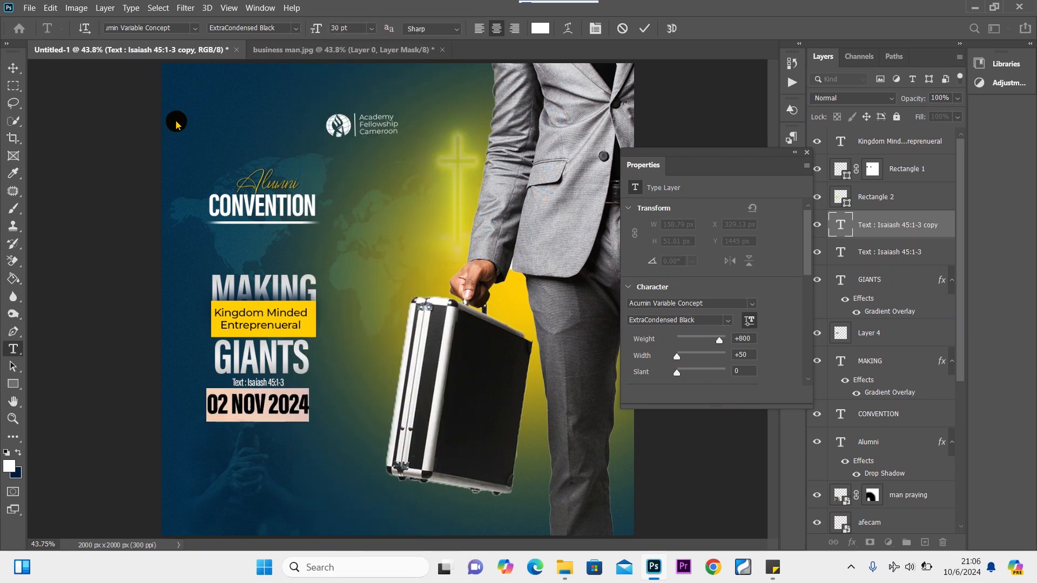
Scale the date text down proportionally to about 70% and place it centred beneath the scripture line.
click(17, 74)
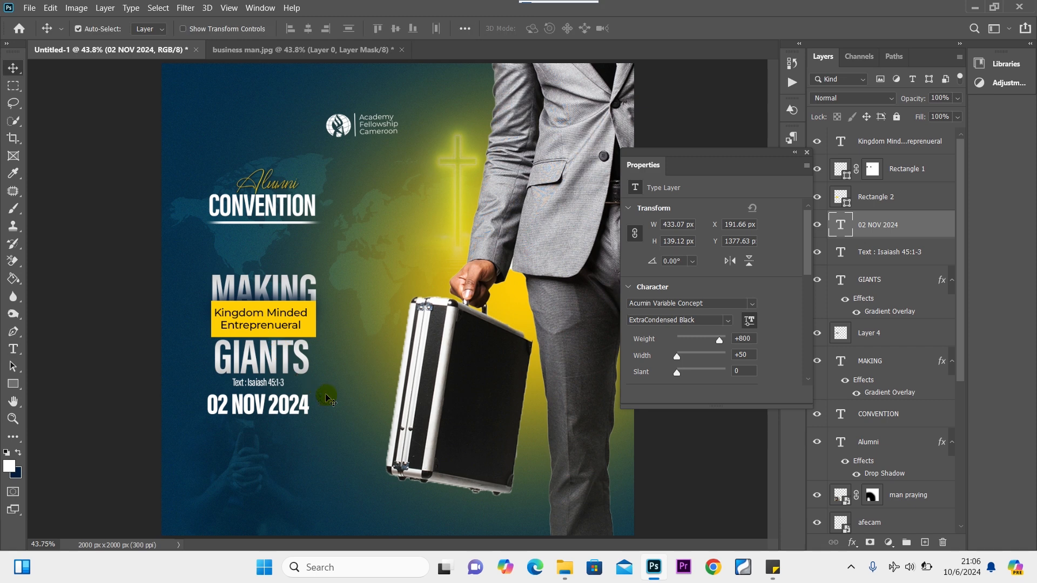
key(ctrl+t)
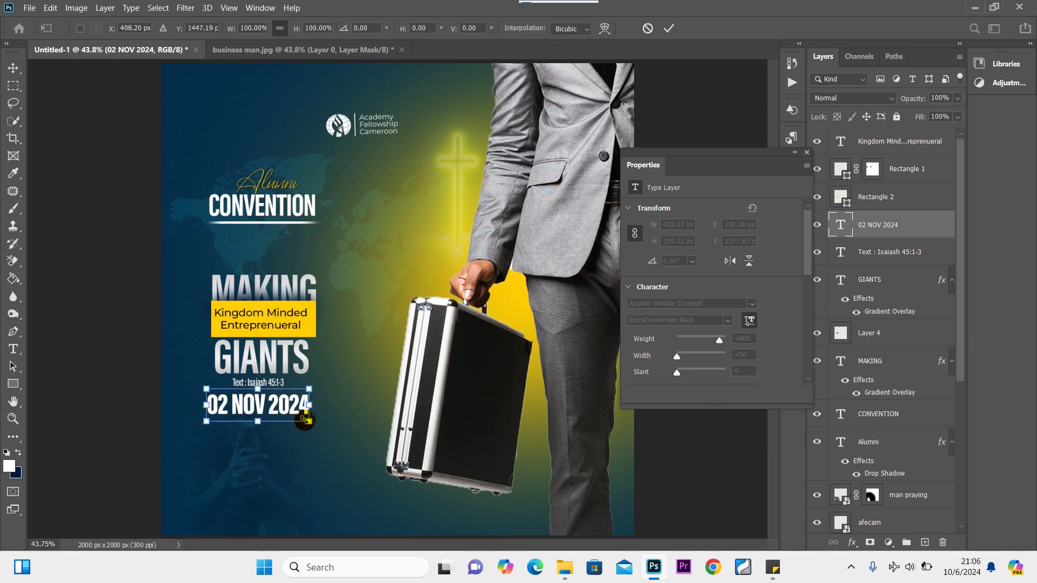
drag(310, 422, 288, 413)
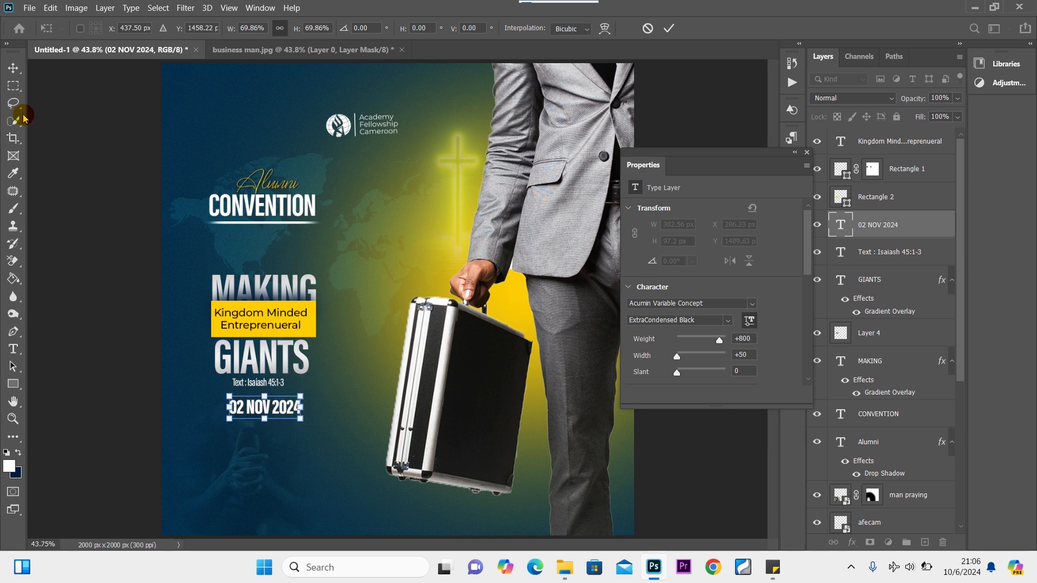
click(17, 67)
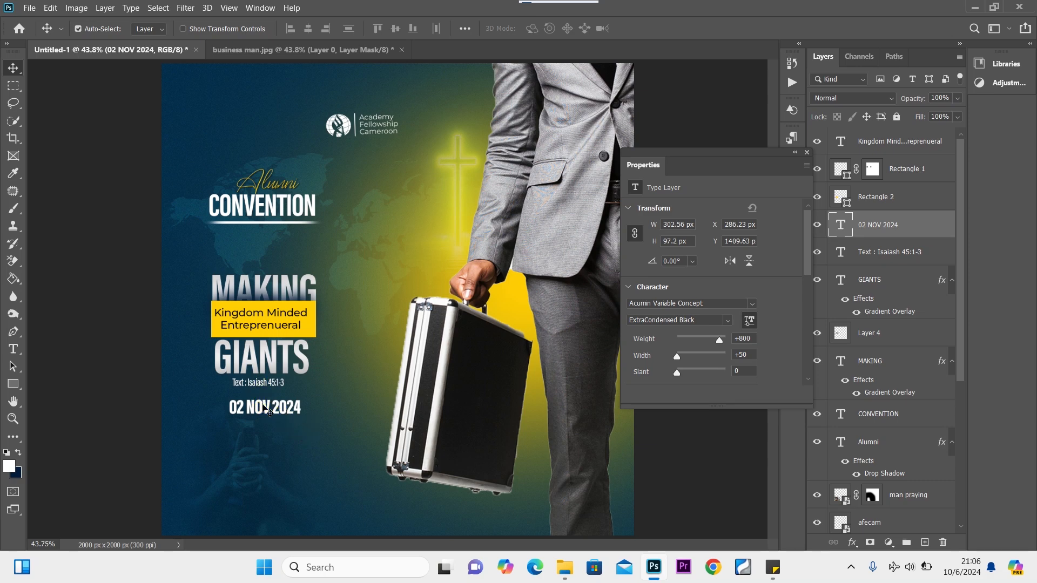
alt+drag(270, 413, 273, 437)
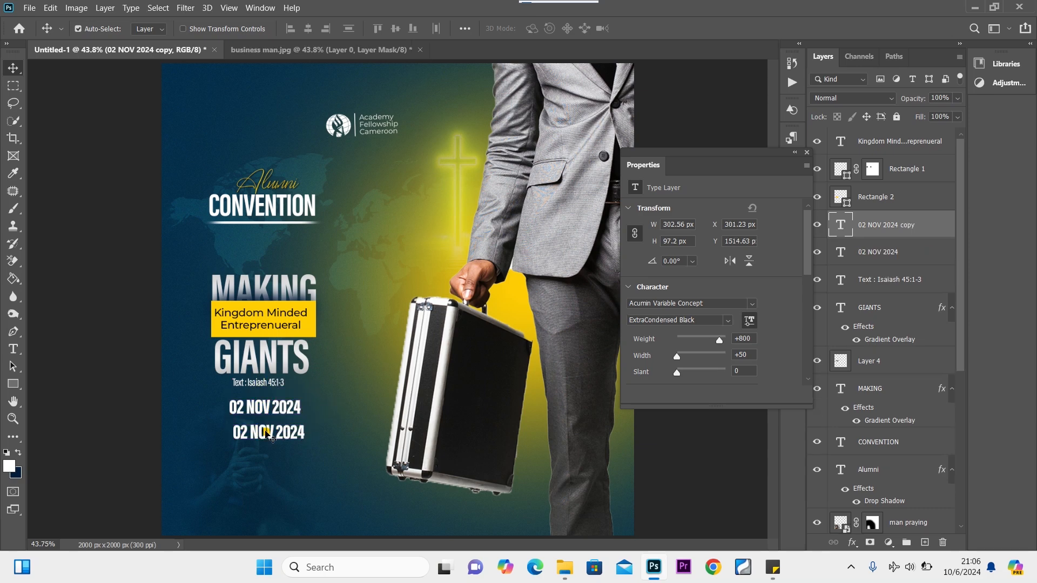
double_click(266, 430)
key(BackSpace)
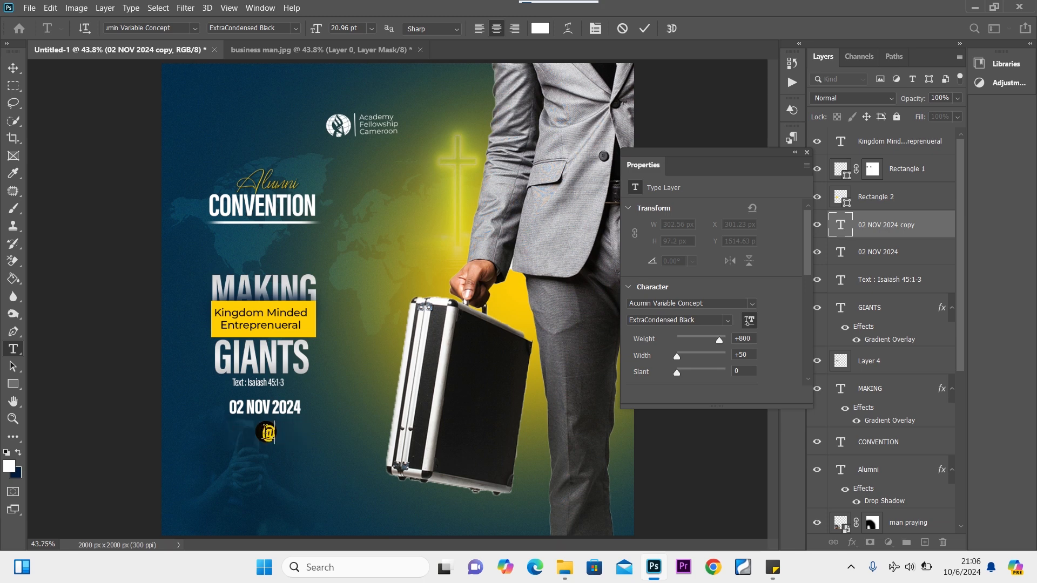
text(@yaou)
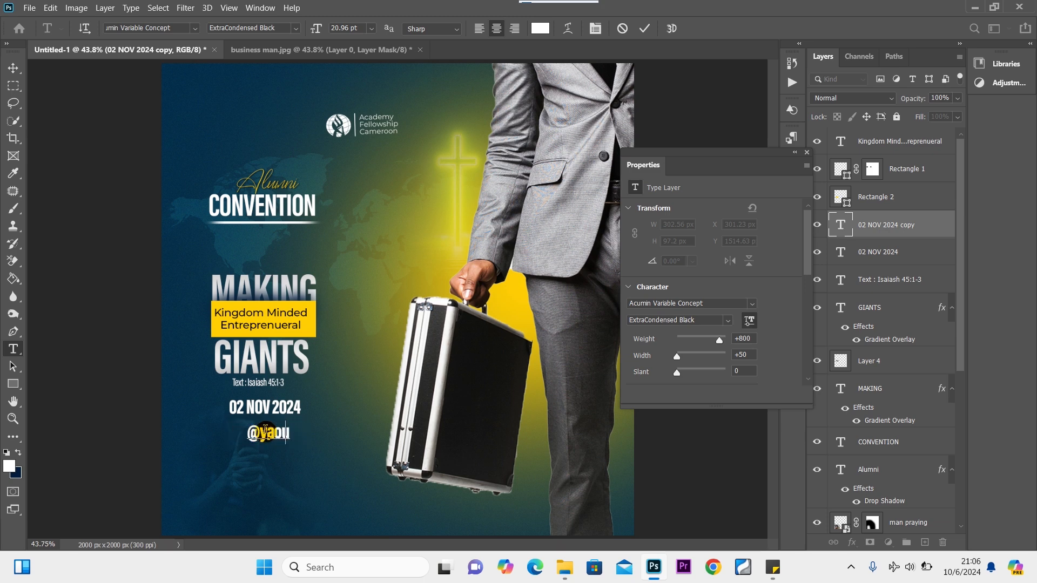
key(BackSpace)
key(BackSpace)
key(BackSpace)
key(BackSpace)
text(Y)
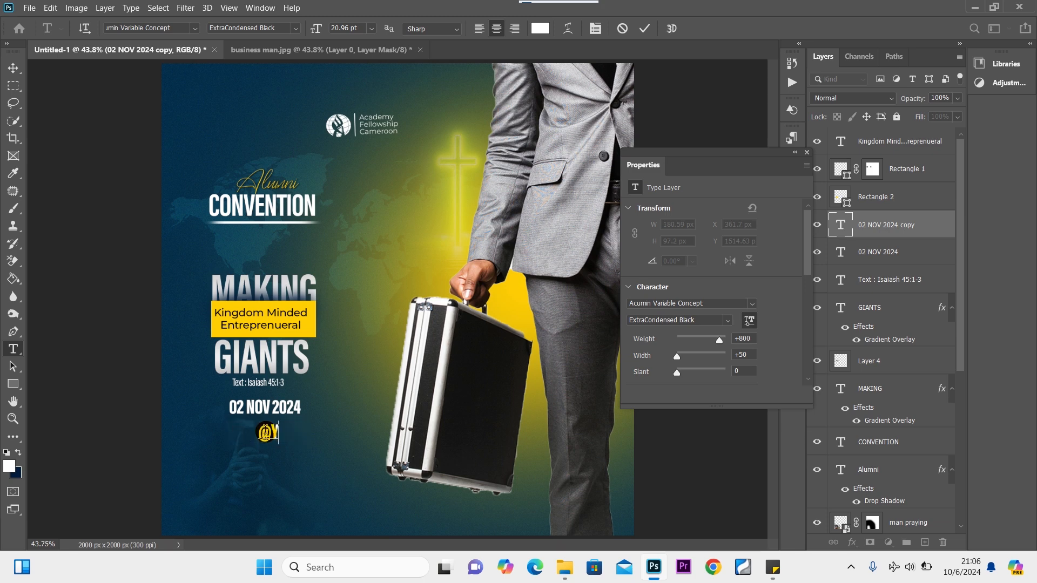
text(aounde)
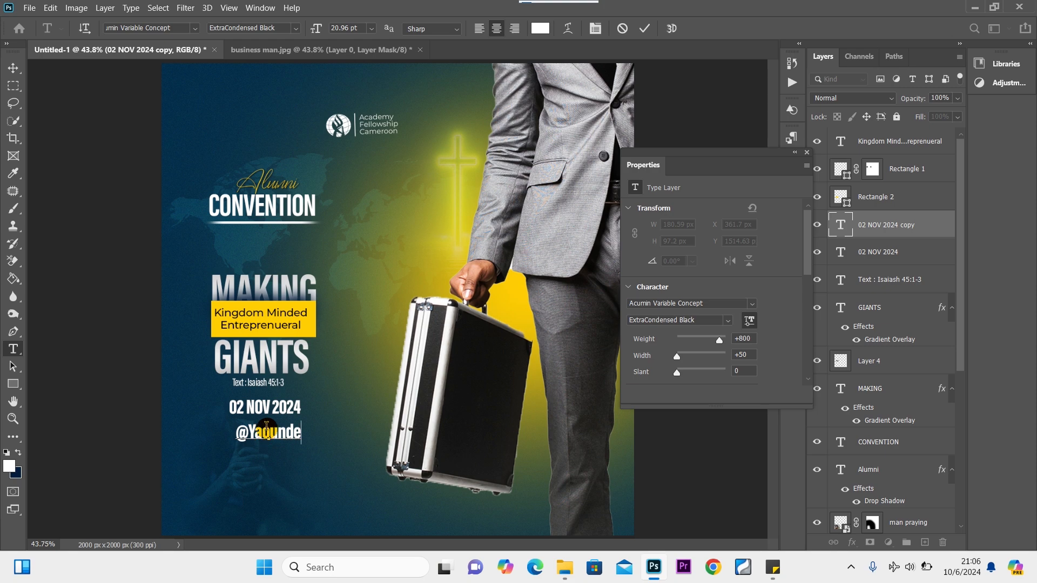
key(ctrl+a)
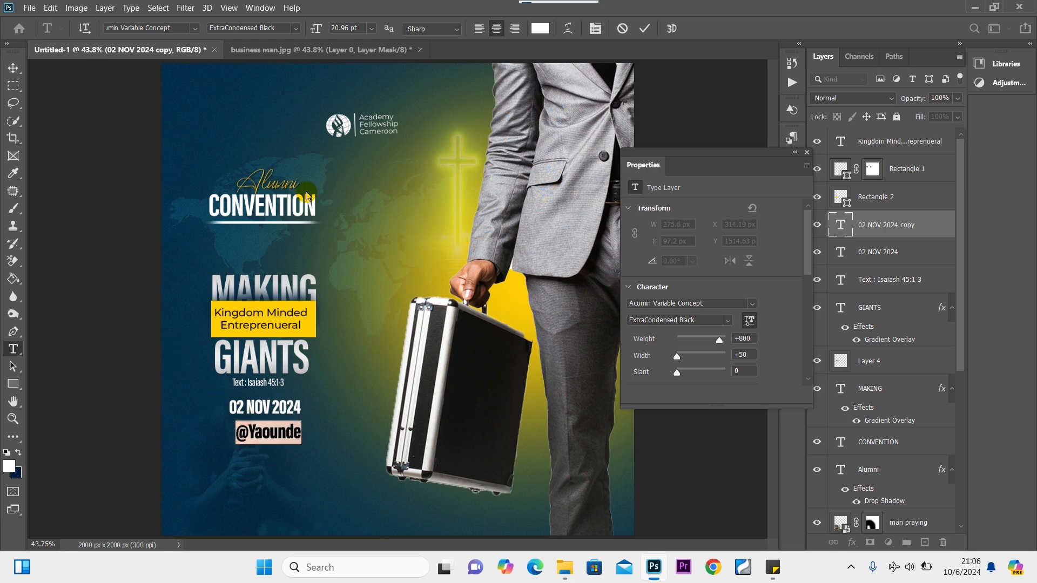
click(297, 29)
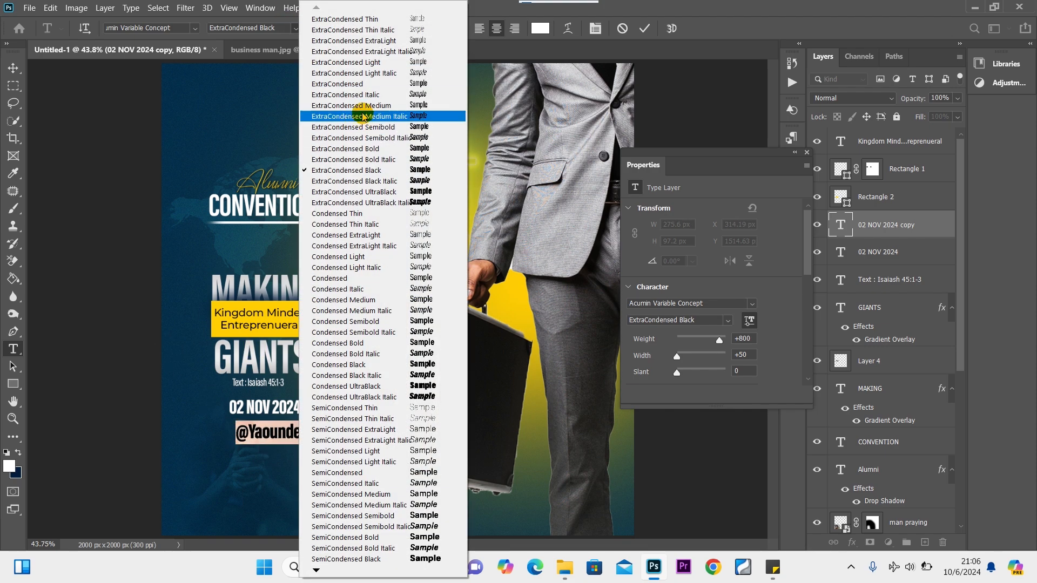
click(361, 106)
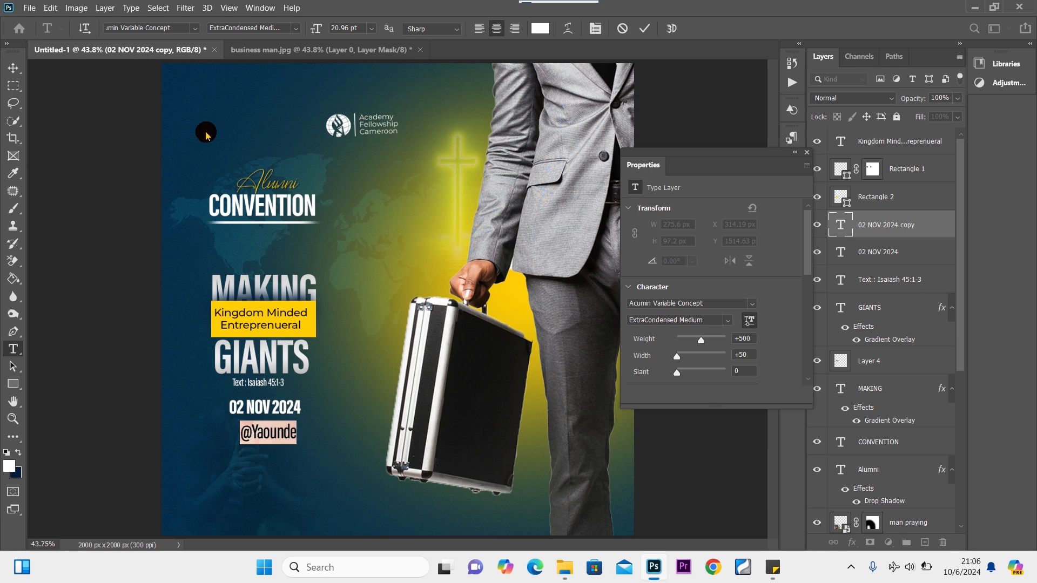
click(372, 28)
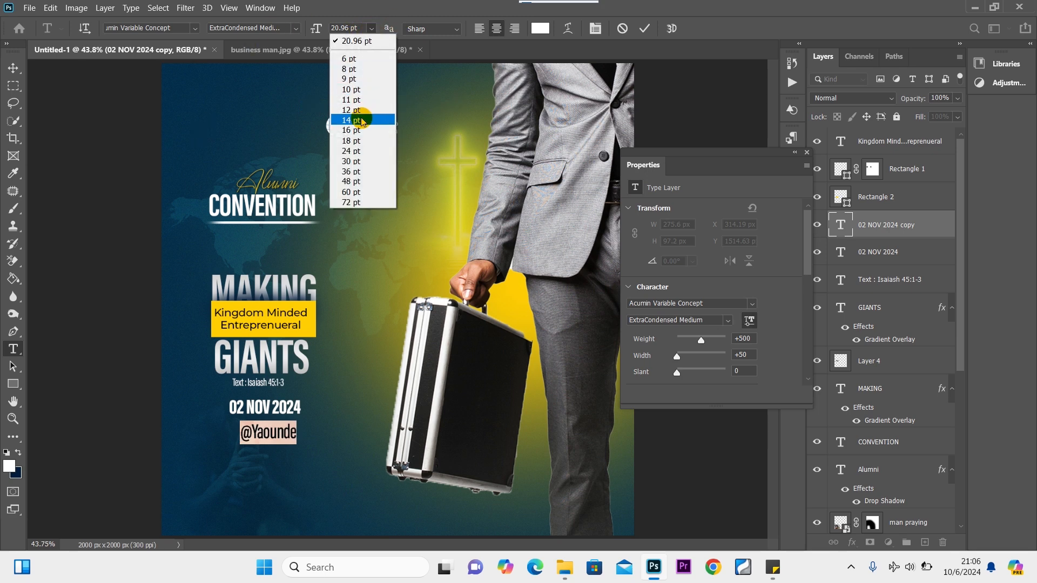
click(354, 130)
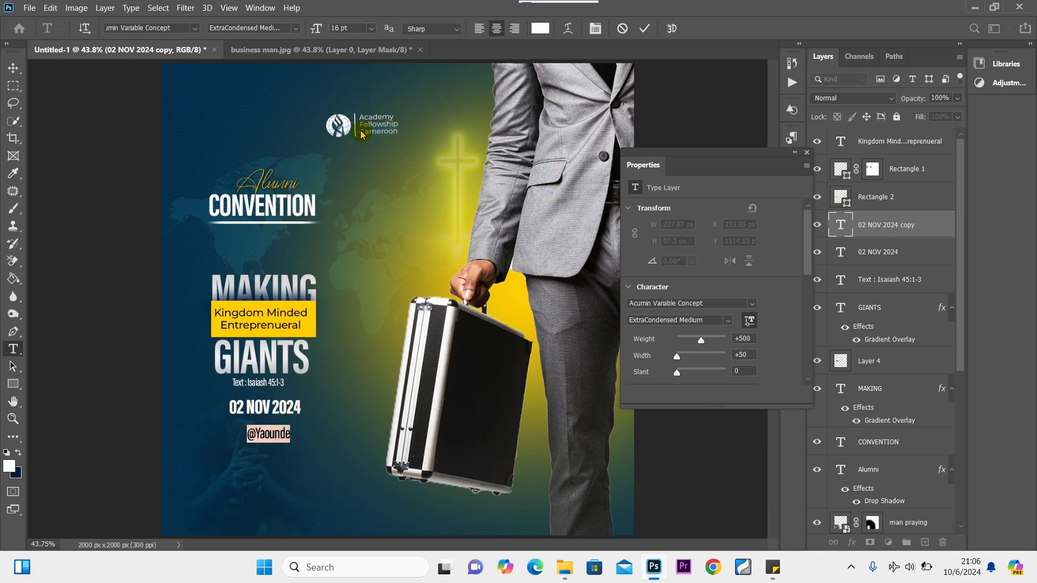
click(14, 68)
drag(269, 435, 278, 429)
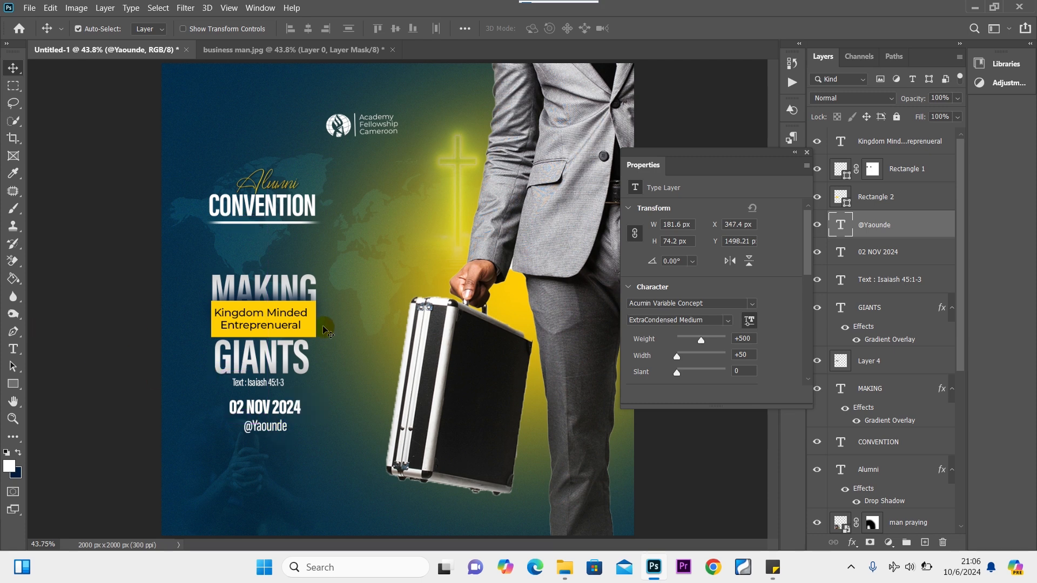
click(282, 208)
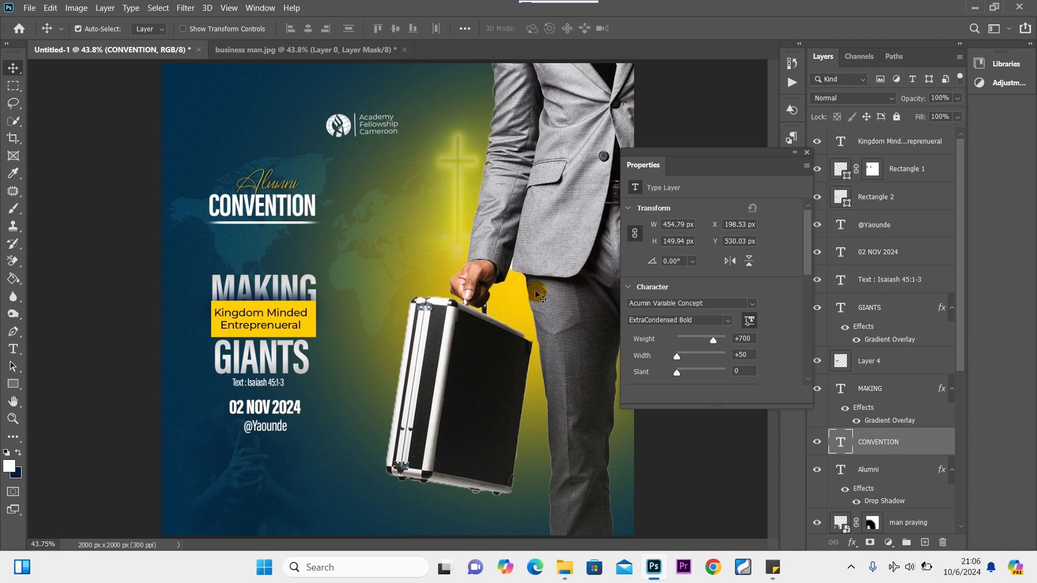
click(320, 287)
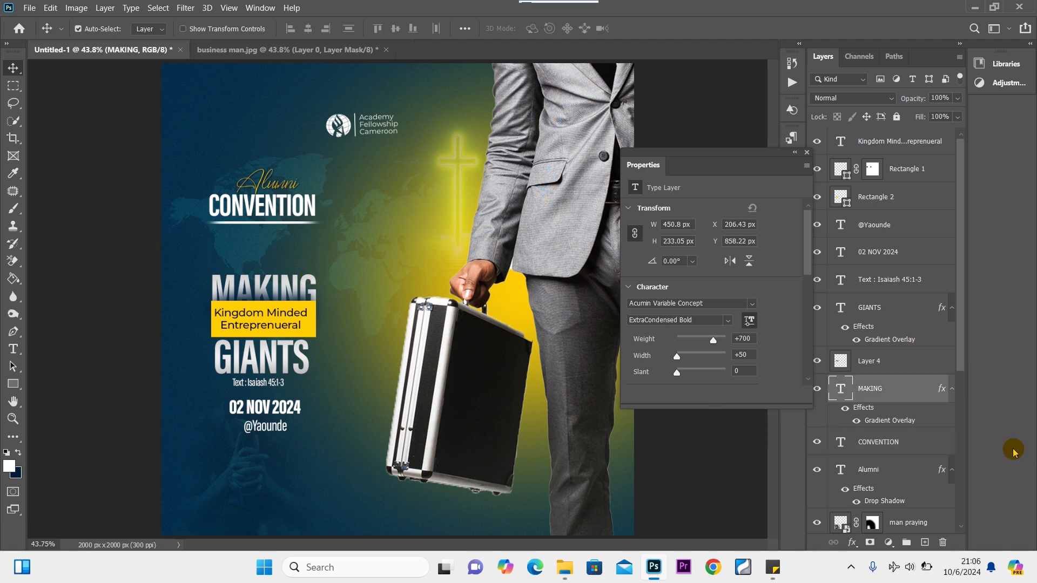
shift+click(898, 363)
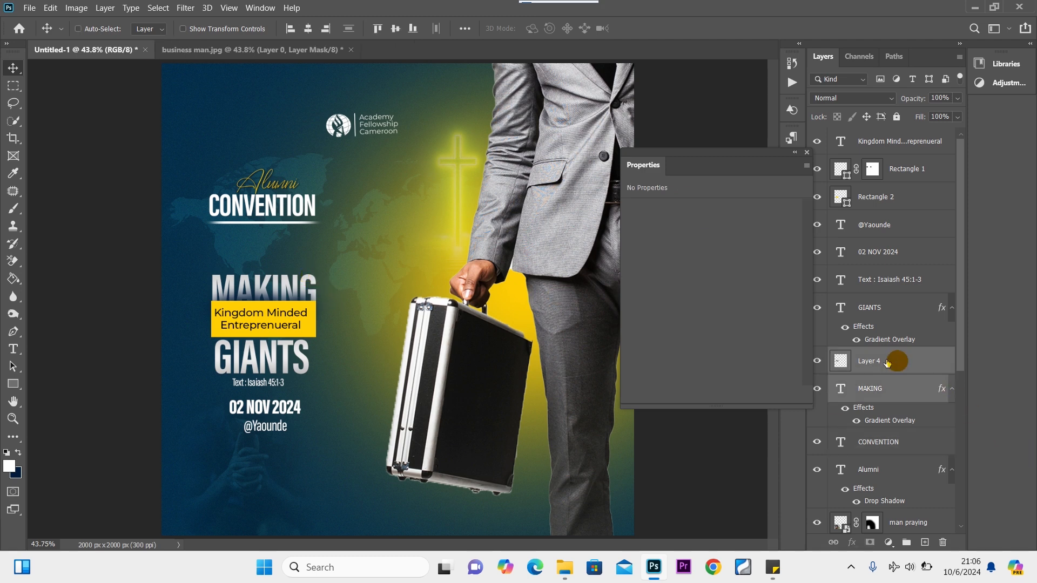
shift+click(886, 306)
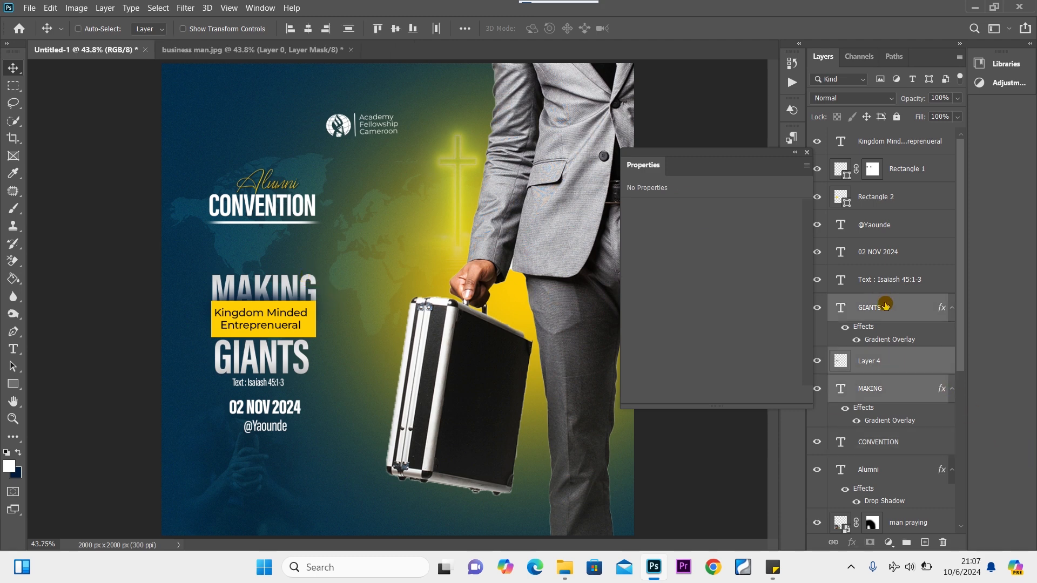
shift+click(905, 278)
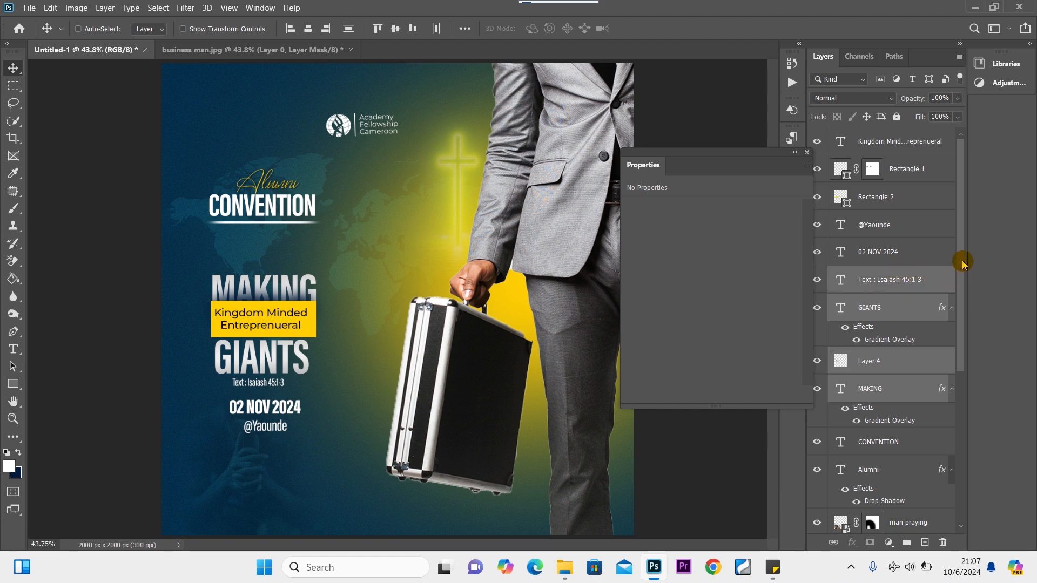
scroll(963, 284, down, 2)
shift+click(908, 212)
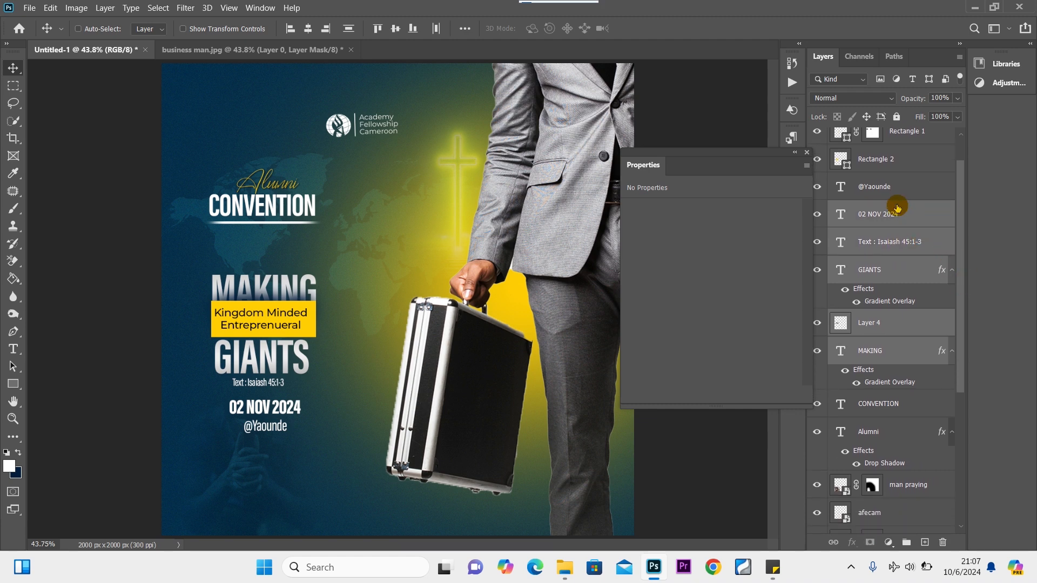
shift+click(898, 187)
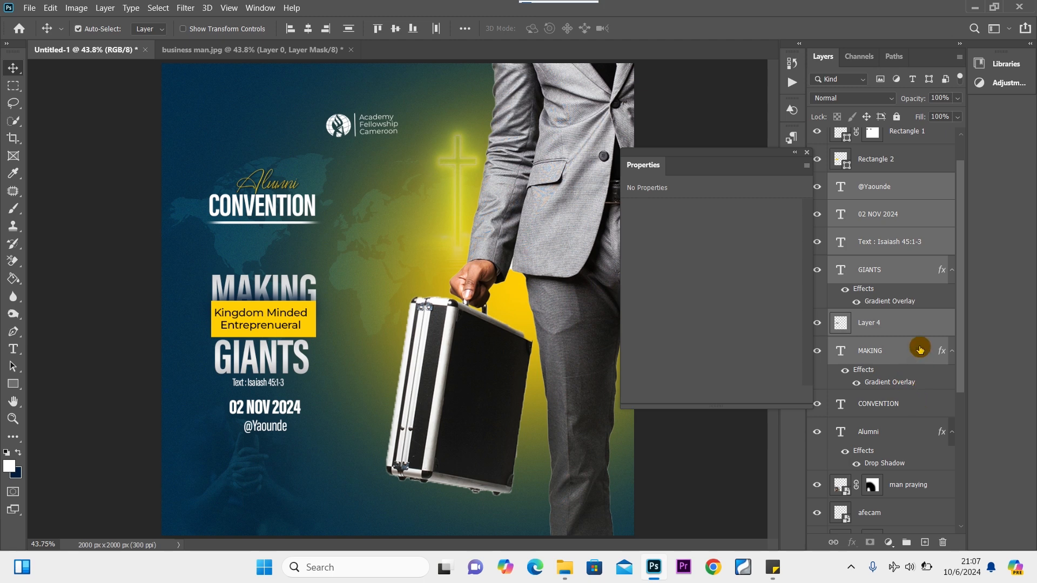
key(ctrl+g)
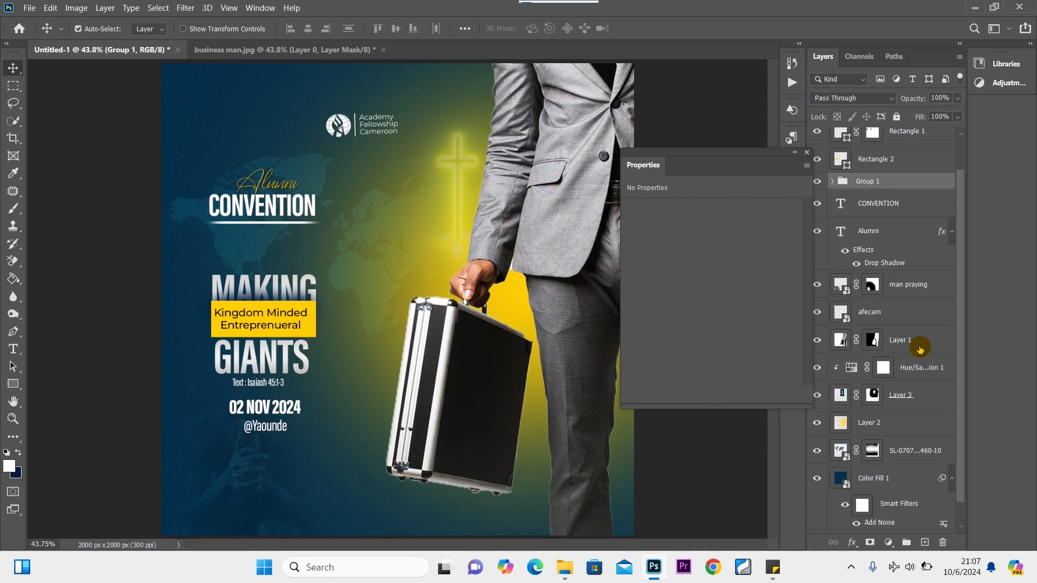
Toggle the new group's visibility to check its contents, then move Rectangle 2 and the Kingdom Minded Entreprenueral text layer into it.
click(807, 152)
click(817, 181)
click(817, 181)
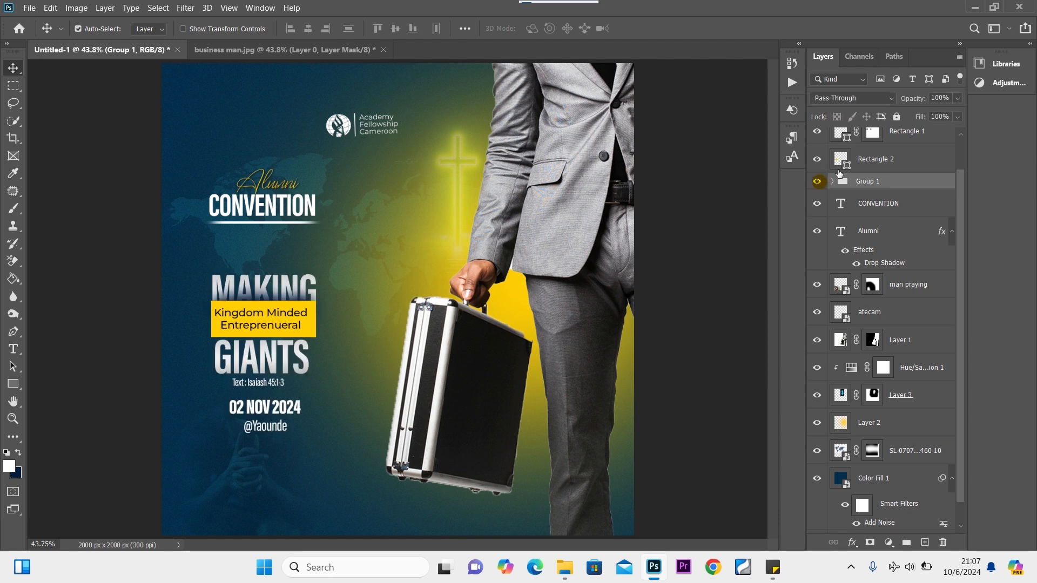
drag(899, 157, 912, 180)
drag(959, 209, 959, 158)
drag(894, 197, 905, 167)
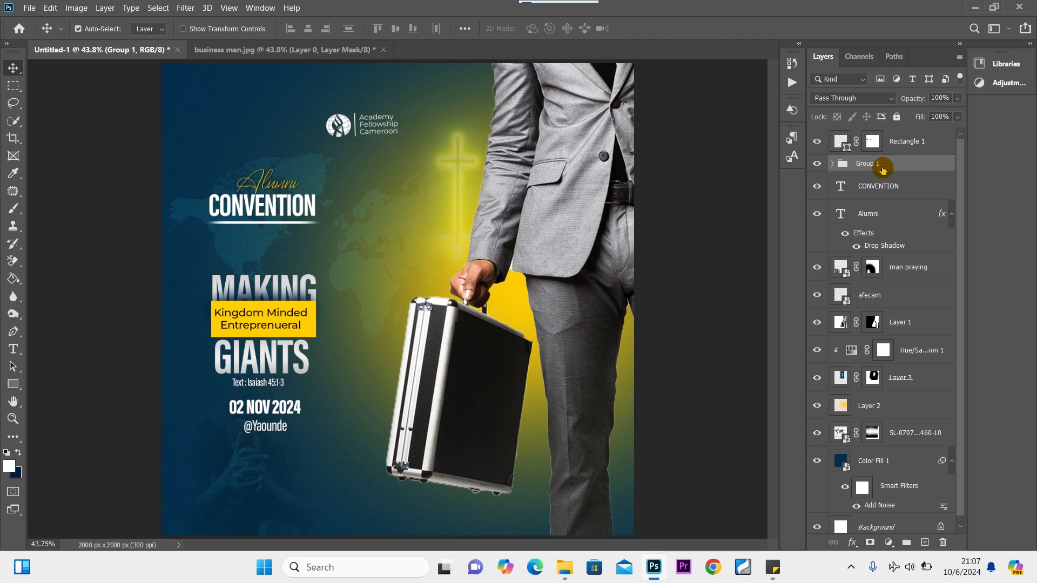
Move the grouped MAKING GIANTS title block up so it sits close beneath the line under CONVENTION.
key(ctrl+t)
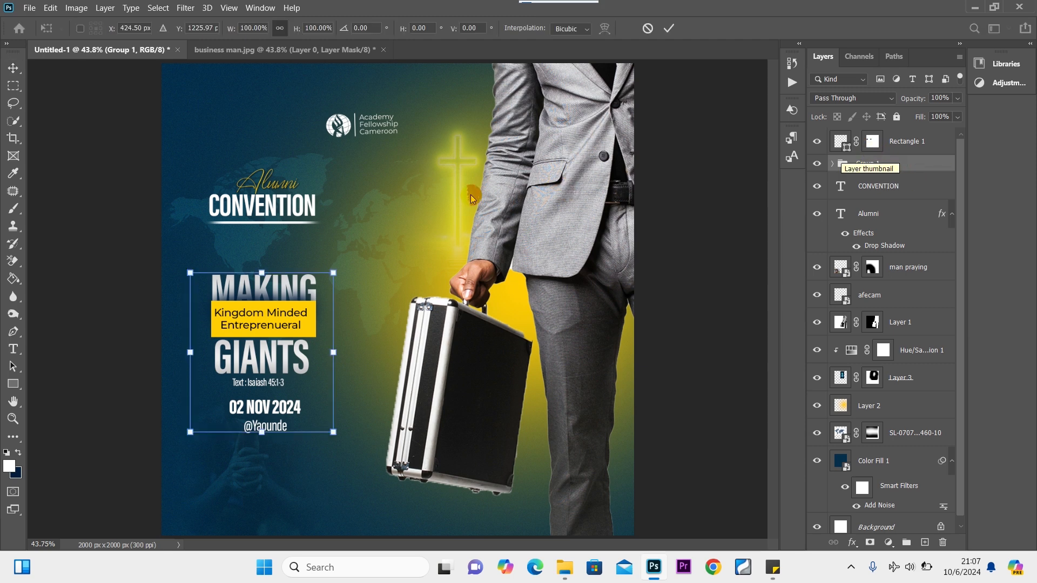
drag(274, 365, 275, 334)
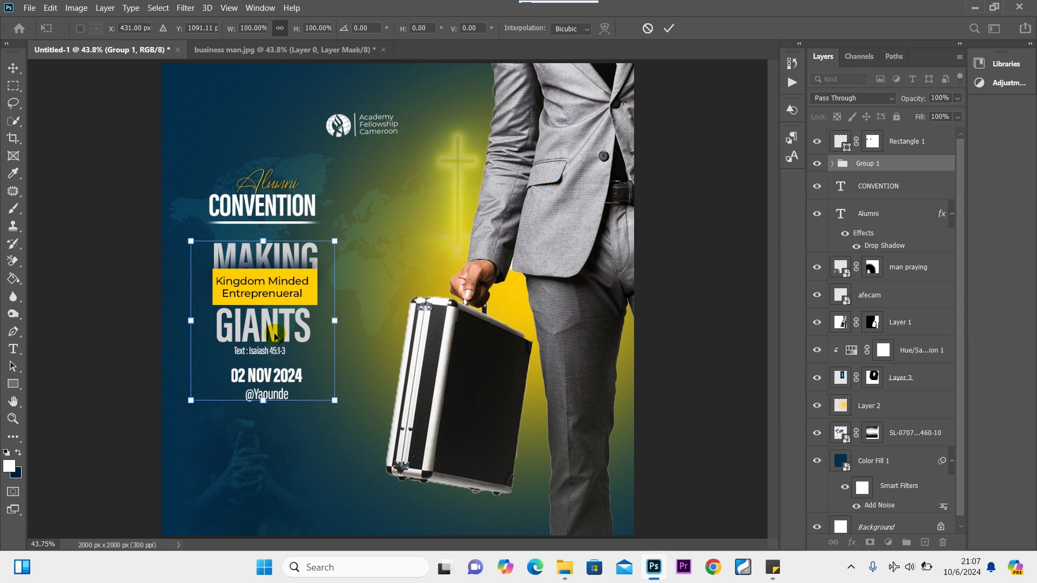
drag(275, 337, 276, 332)
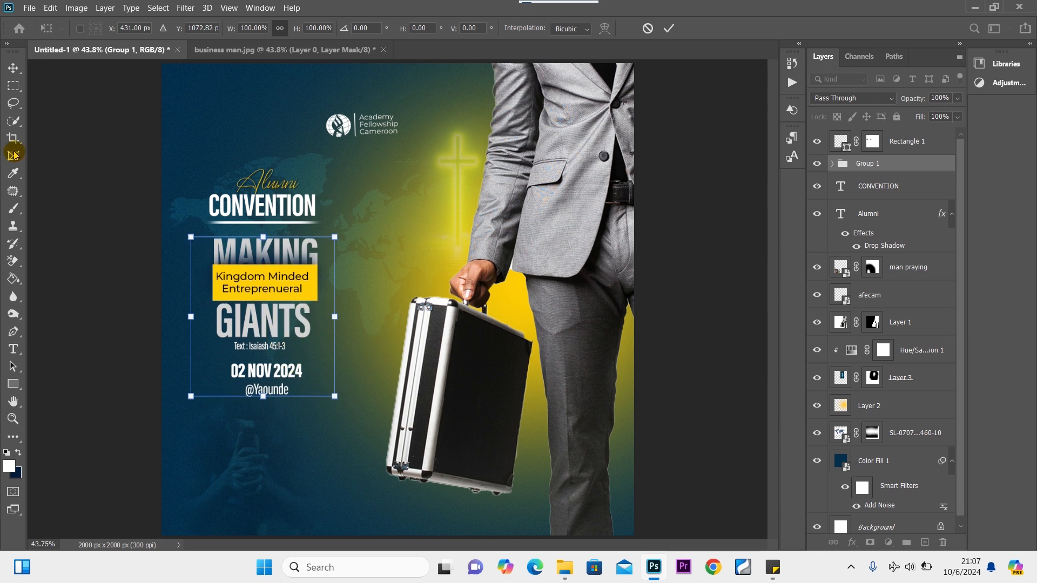
click(14, 67)
Group the CONVENTION, Alumni and Rectangle 1 layers together, checking Rectangle 1's visibility first.
click(281, 208)
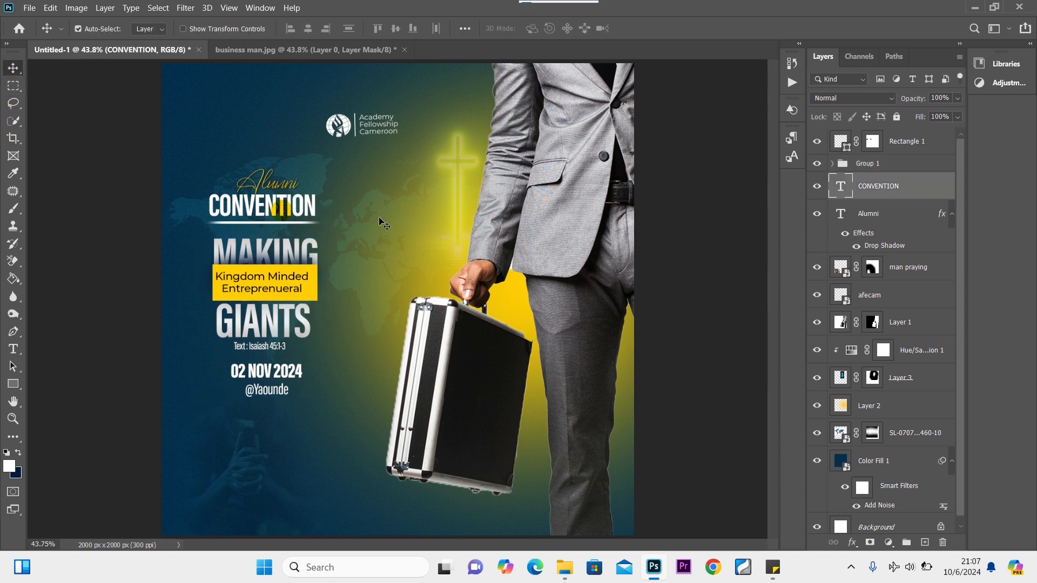
ctrl+click(890, 215)
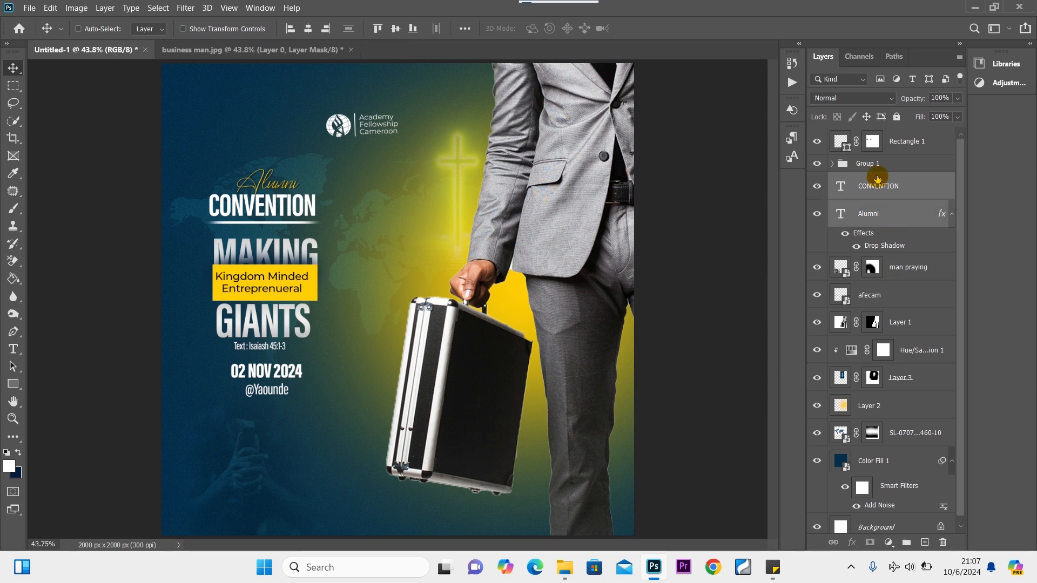
click(817, 142)
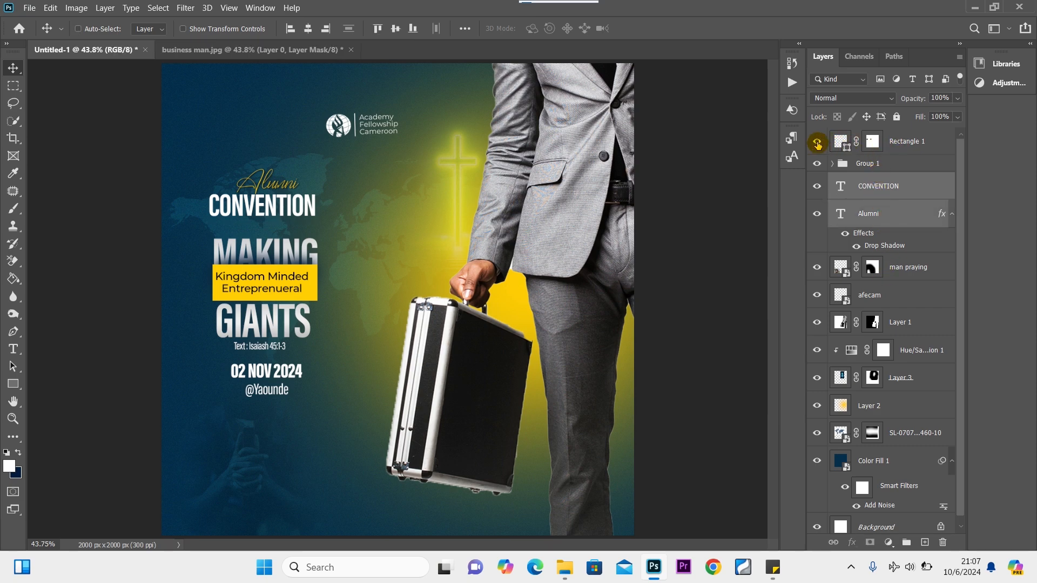
click(817, 142)
ctrl+click(924, 142)
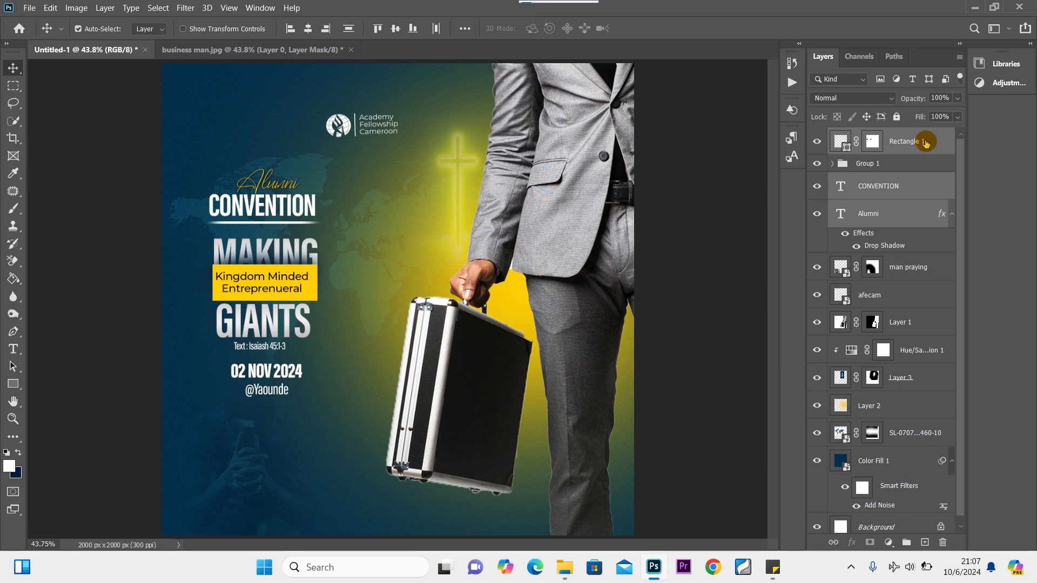
key(ctrl+g)
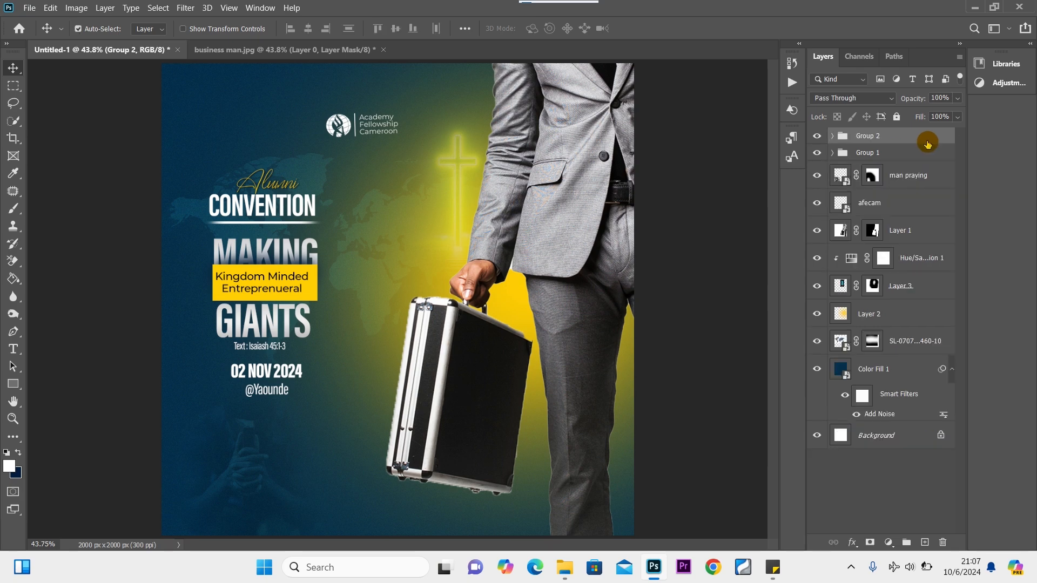
Scale the Alumni CONVENTION group down slightly so it is narrower than the MAKING title and centred above it.
key(ctrl+t)
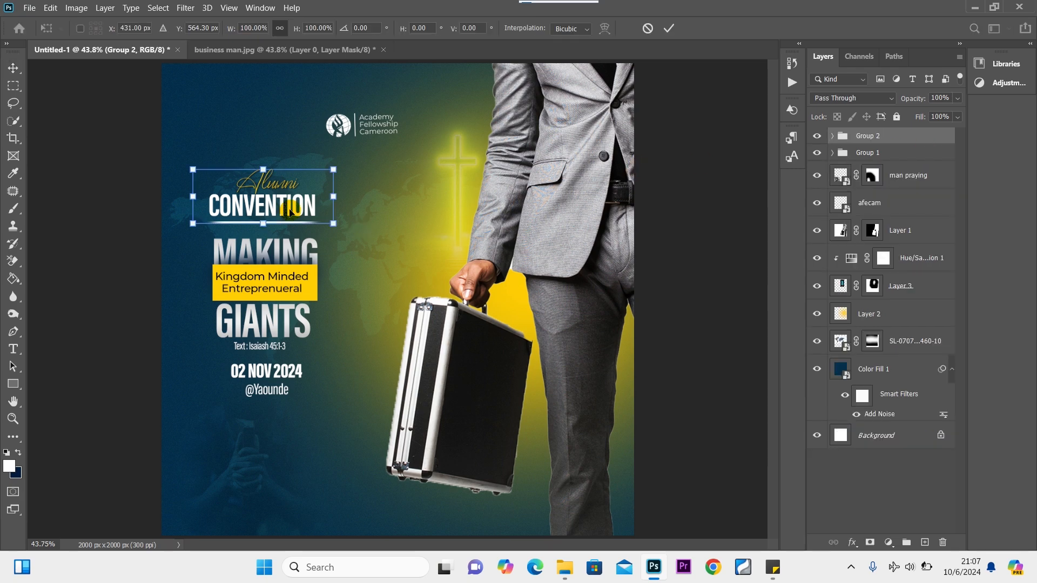
drag(193, 223, 218, 213)
mouse_move(317, 203)
mouse_down()
mouse_move(305, 199)
mouse_move(305, 210)
mouse_up()
click(39, 108)
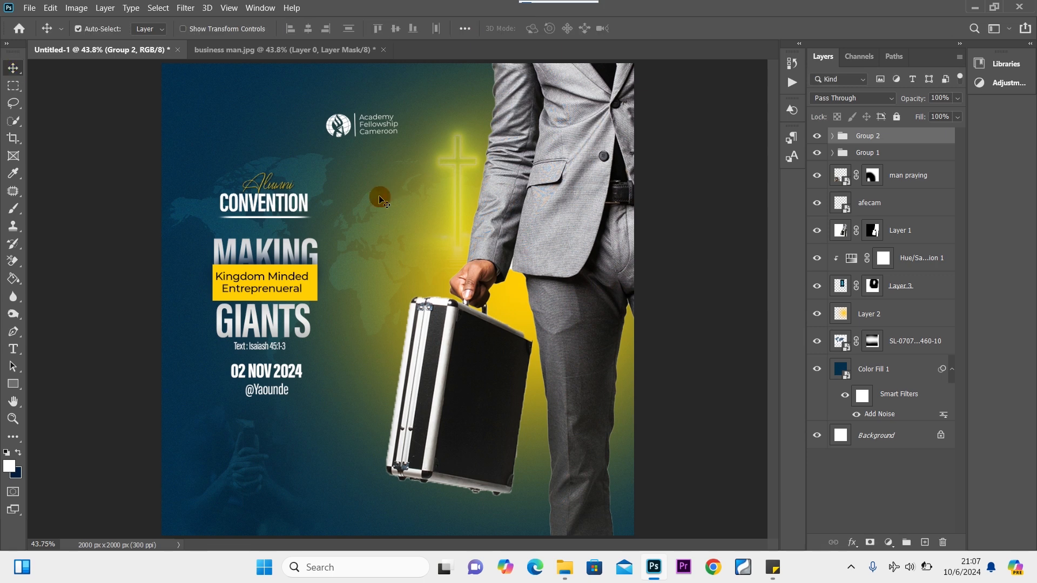
click(284, 190)
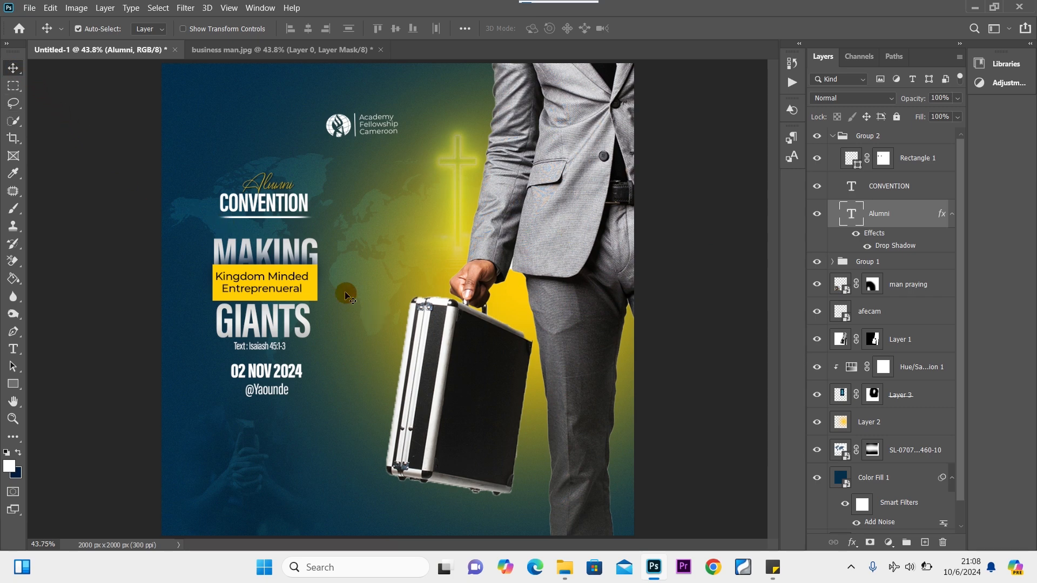
mouse_move(565, 568)
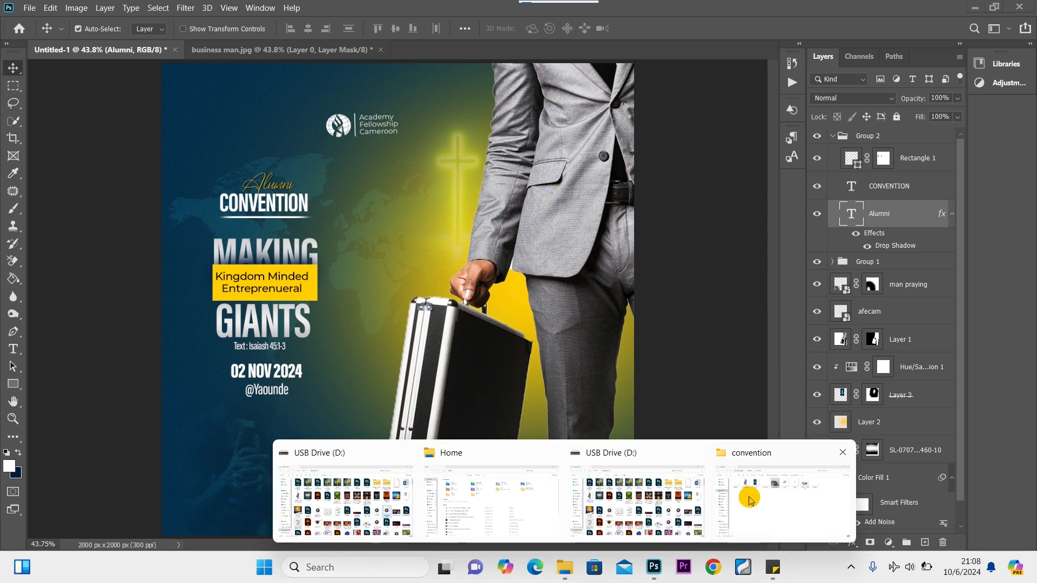
click(775, 509)
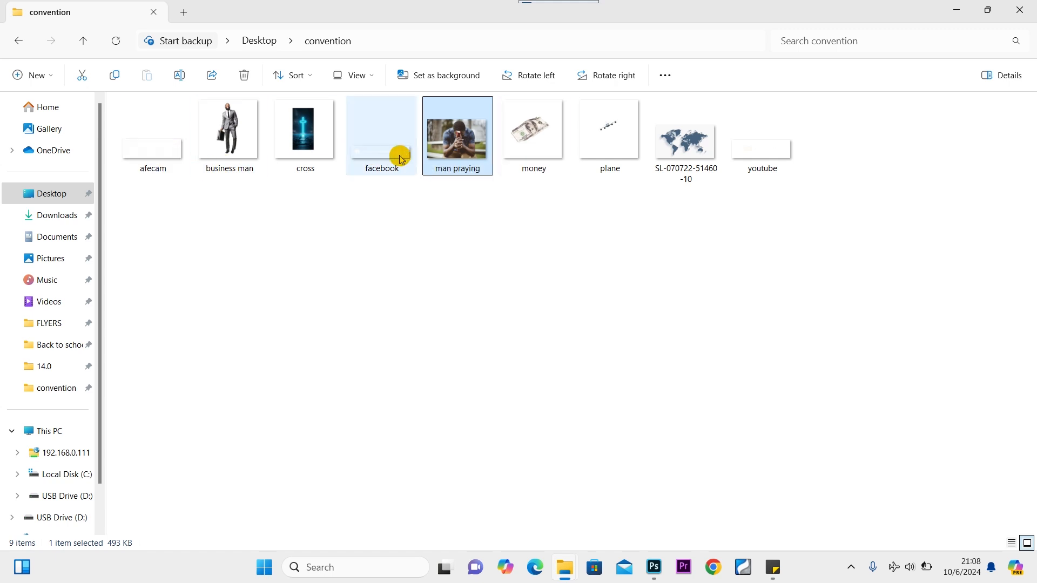
drag(398, 153, 285, 442)
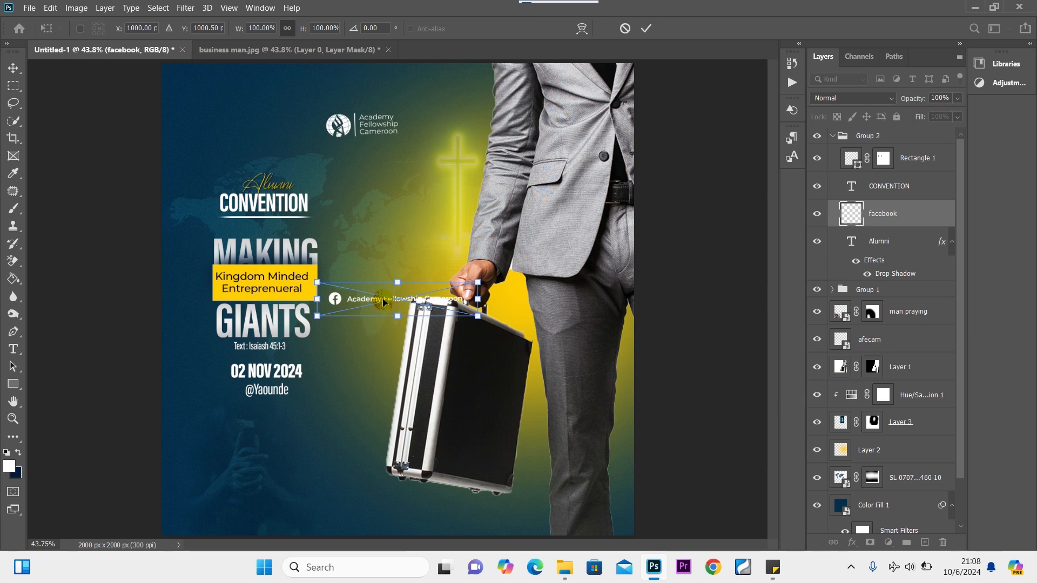
drag(383, 303, 253, 415)
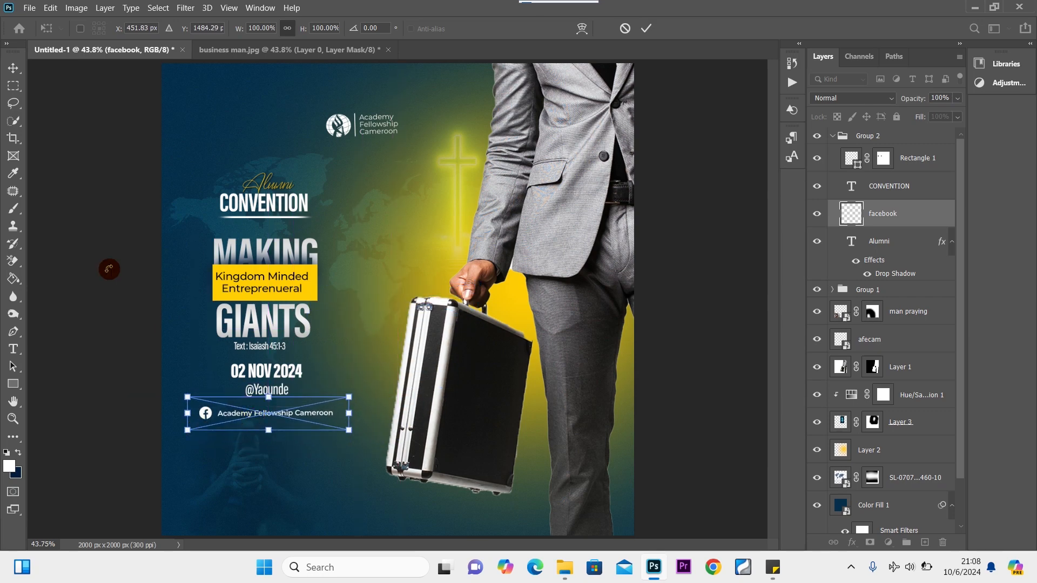
click(13, 71)
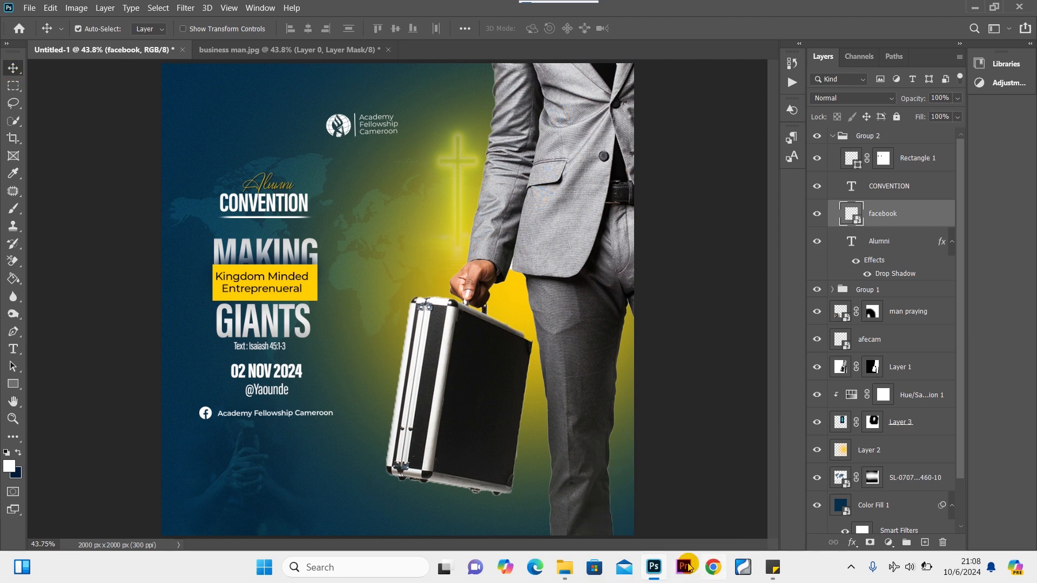
Place the youtube image from the convention folder and position it centred under the Facebook line.
click(571, 571)
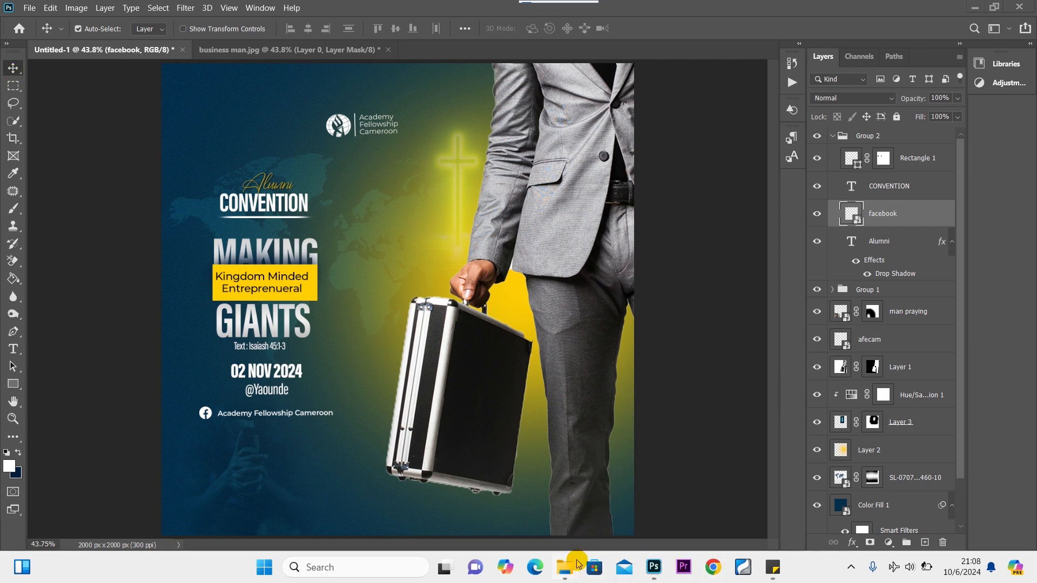
click(776, 497)
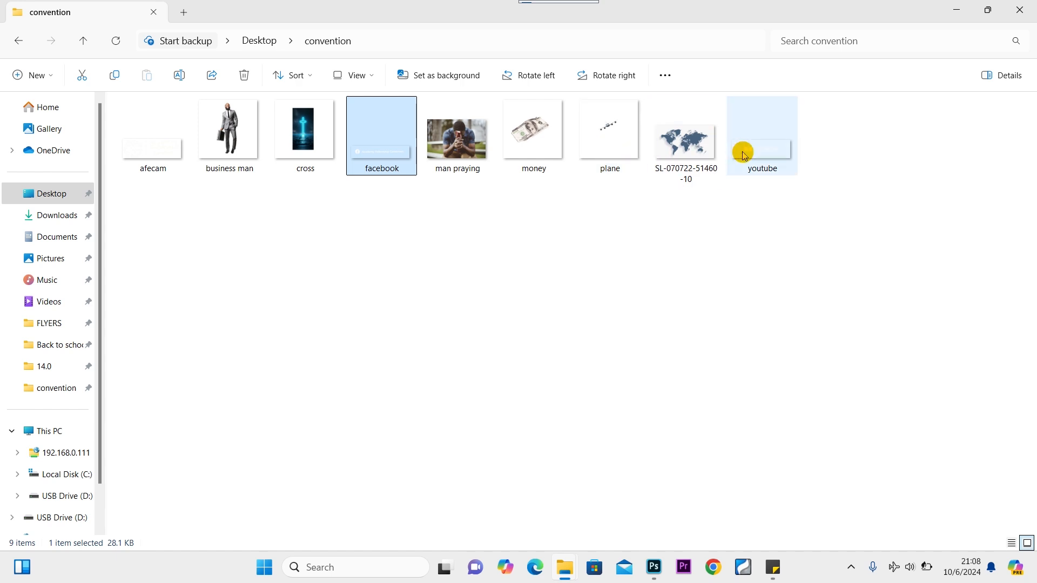
drag(771, 156, 266, 439)
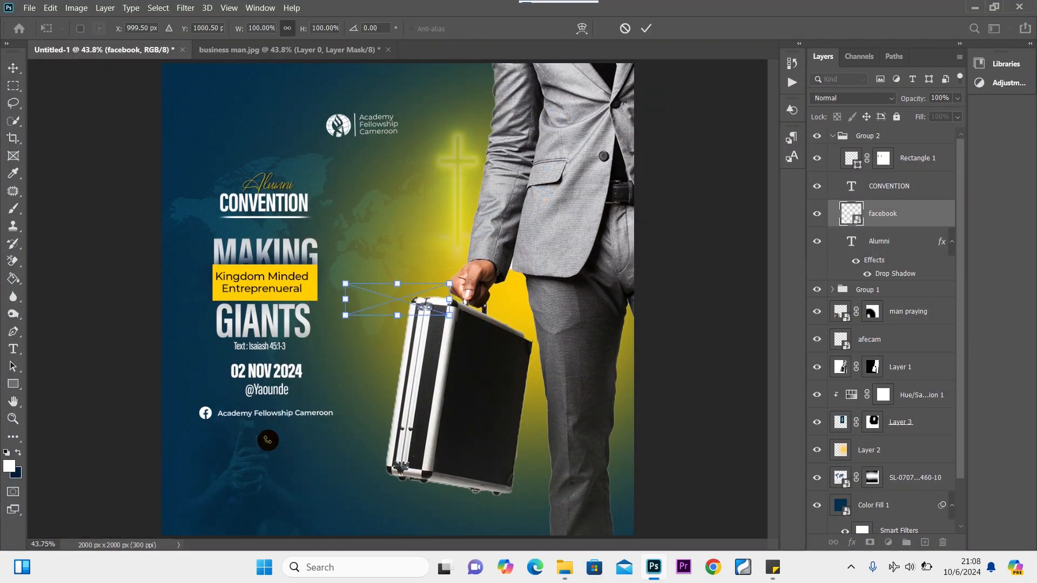
drag(377, 298, 252, 437)
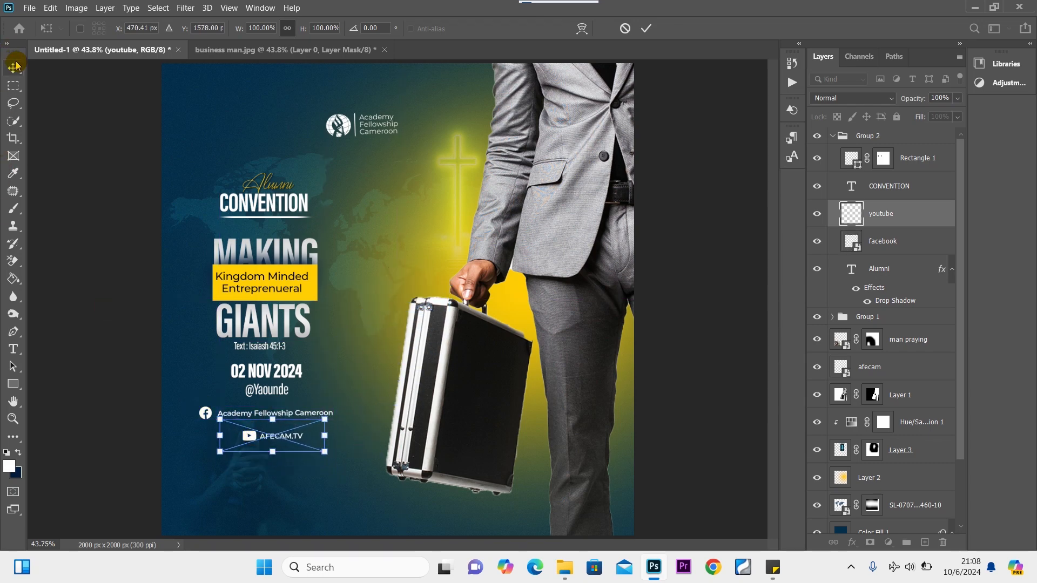
click(144, 374)
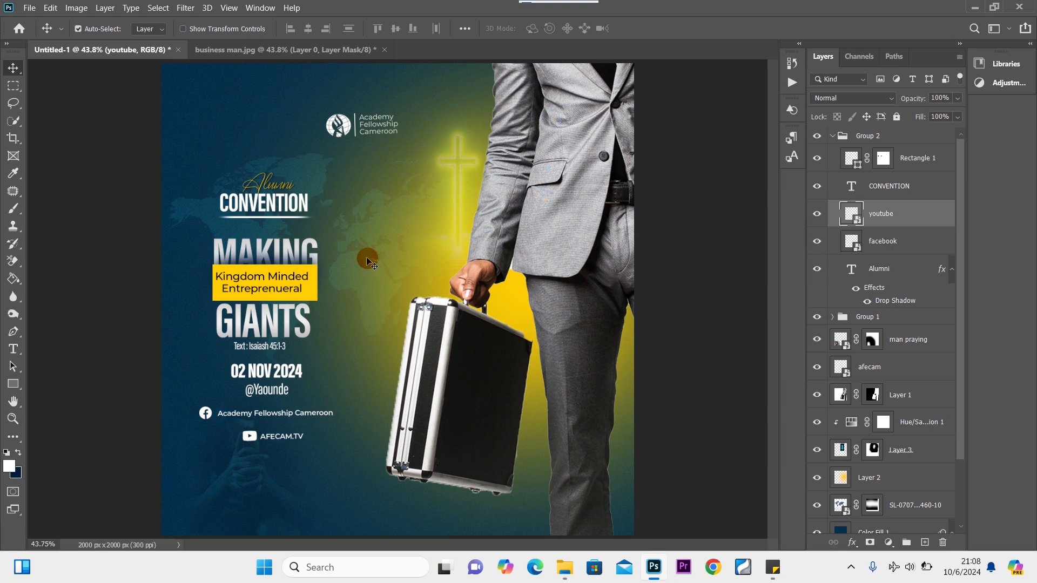
Open the plane image from the convention folder as its own document in Photoshop.
mouse_move(565, 567)
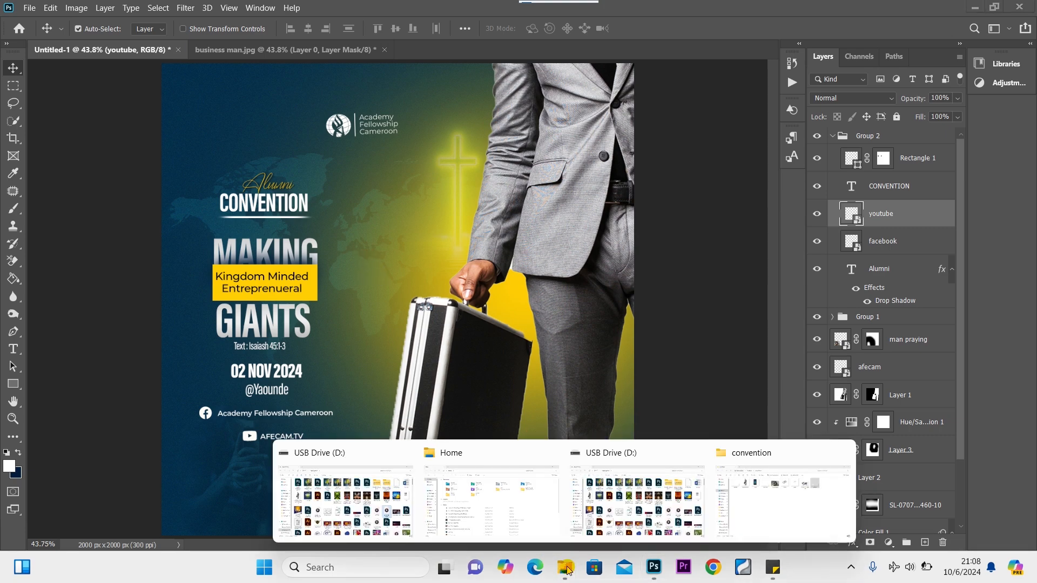
click(769, 512)
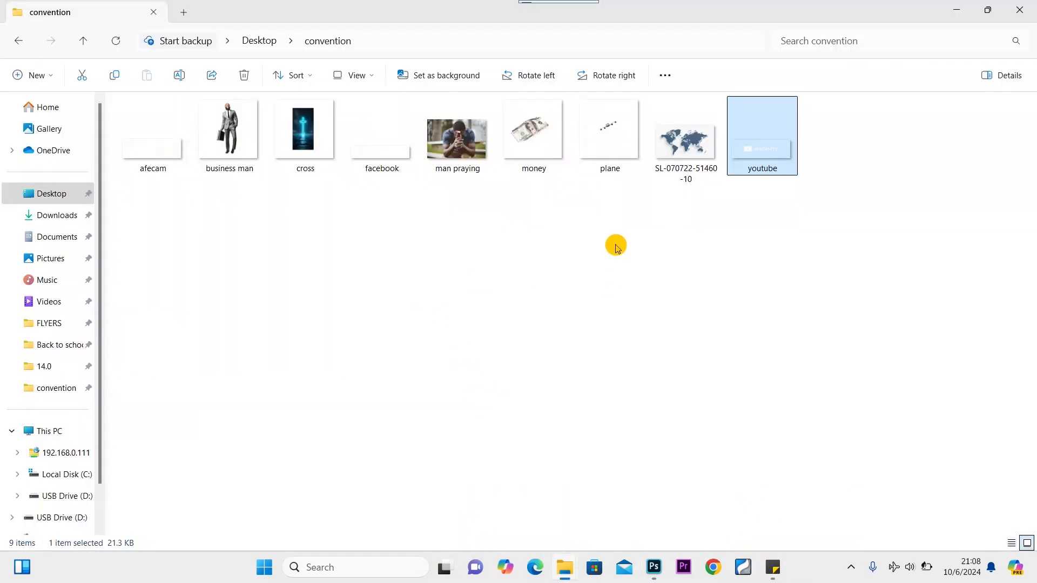
click(613, 130)
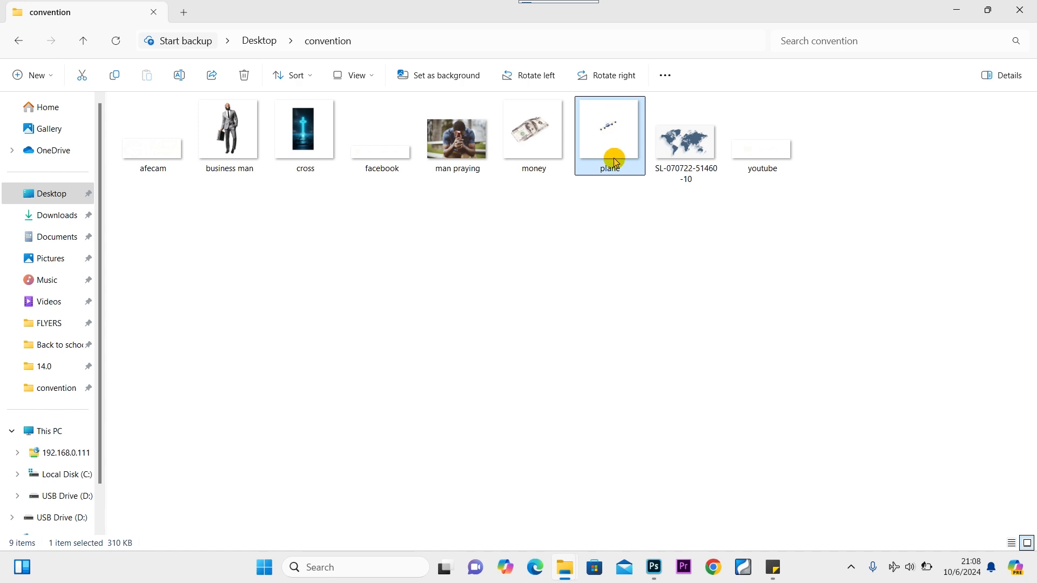
drag(616, 162, 462, 43)
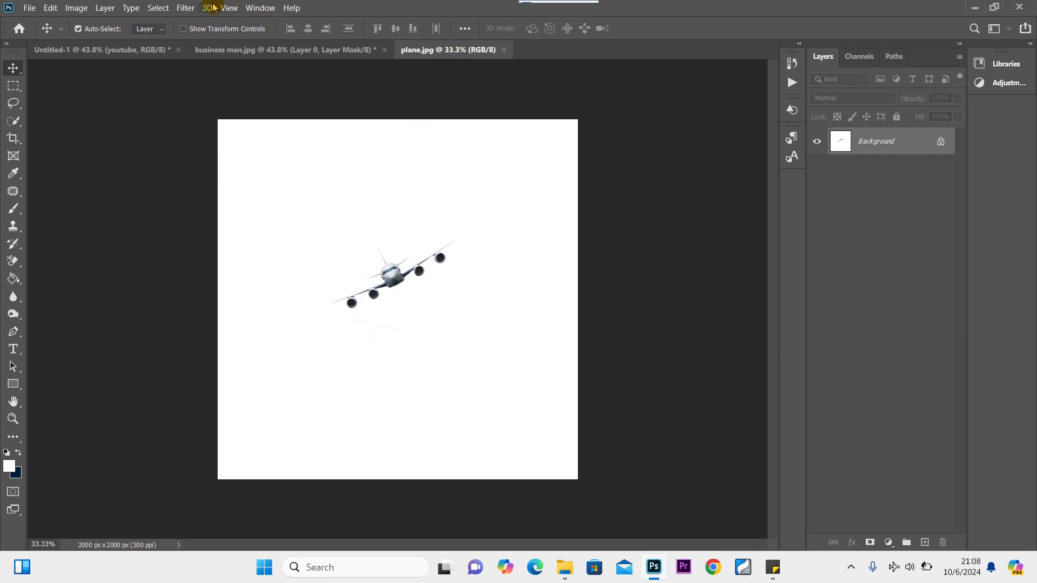
Select the airplane with the Subject selection command and inspect the selection's edges up close.
click(158, 7)
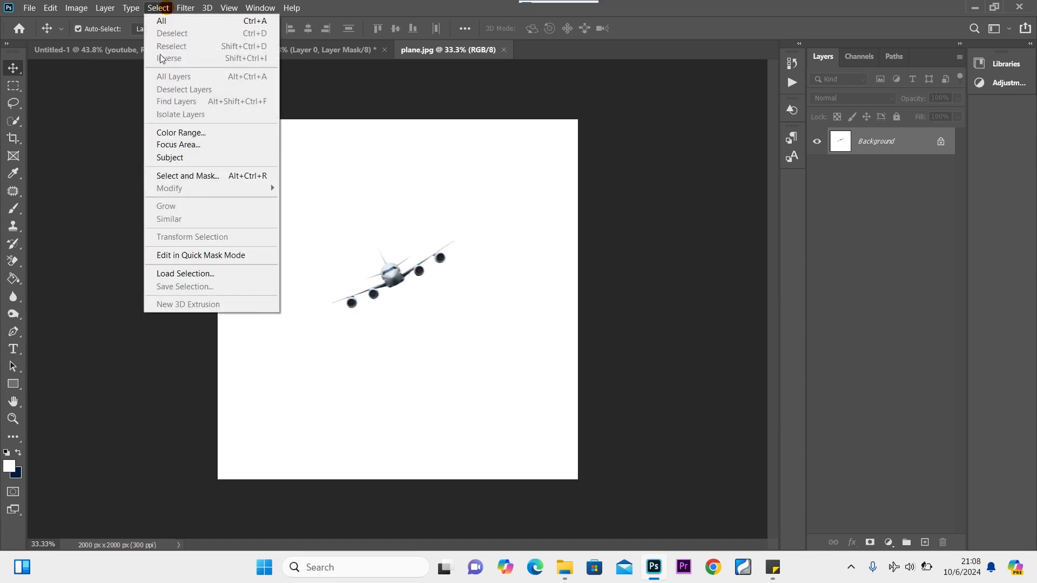
click(171, 158)
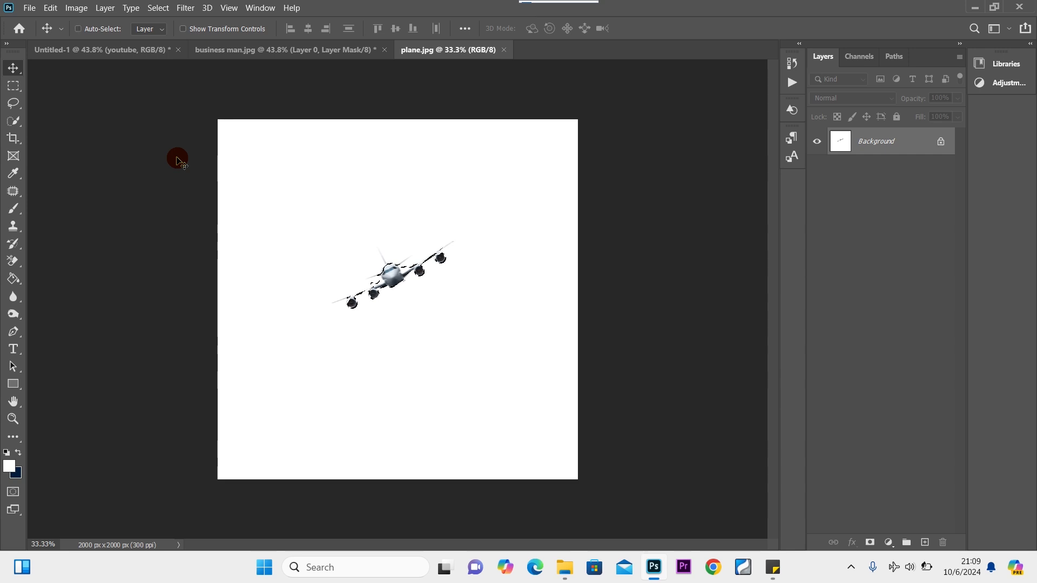
key(ctrl+plus)
key(ctrl+plus)
key(ctrl+plus)
key(ctrl+plus)
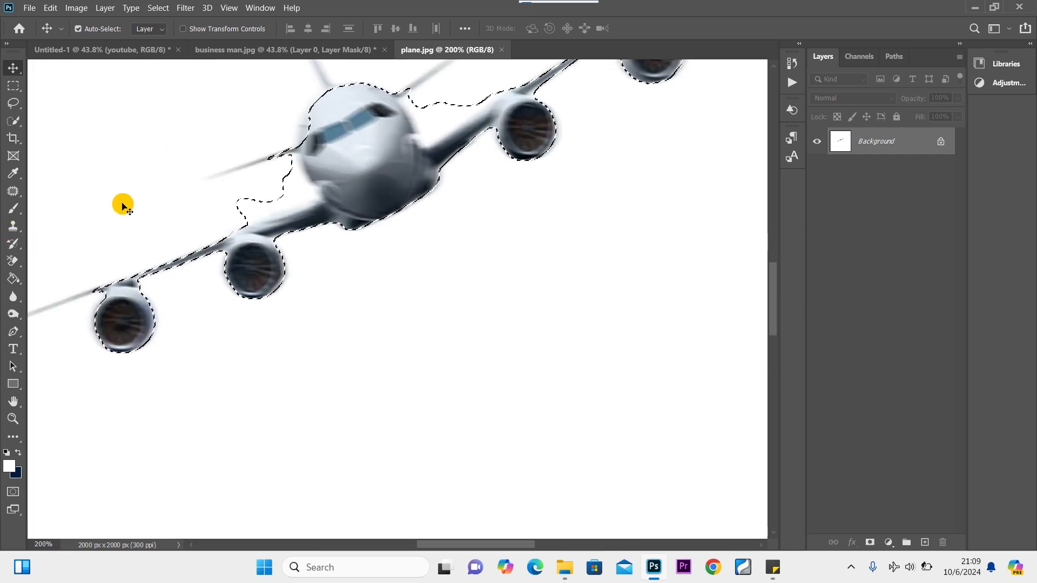
key(ctrl+0)
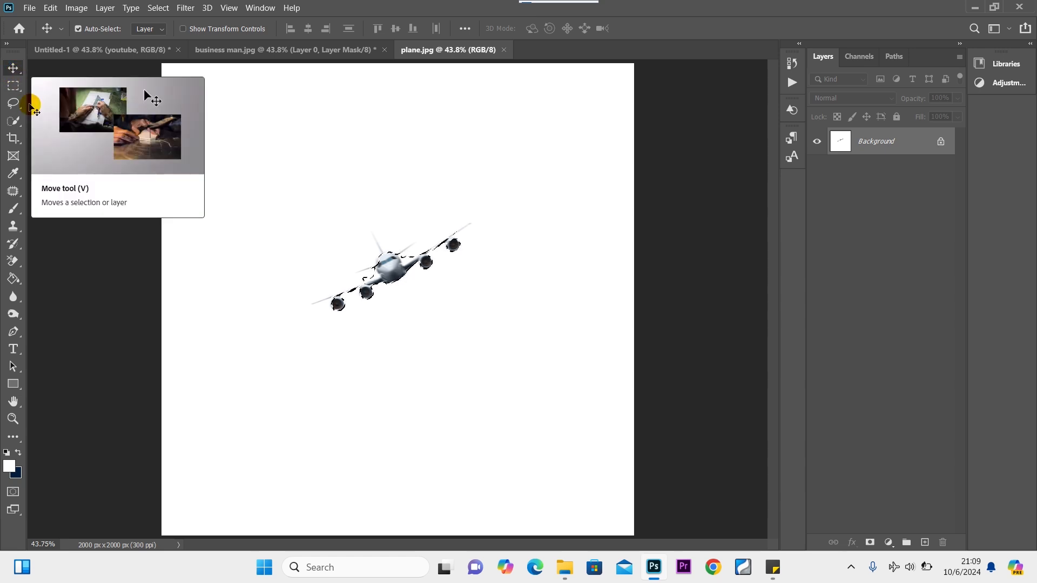
Extend the airplane selection over both wingtips and the left tailplane with the Quick Selection tool.
click(14, 121)
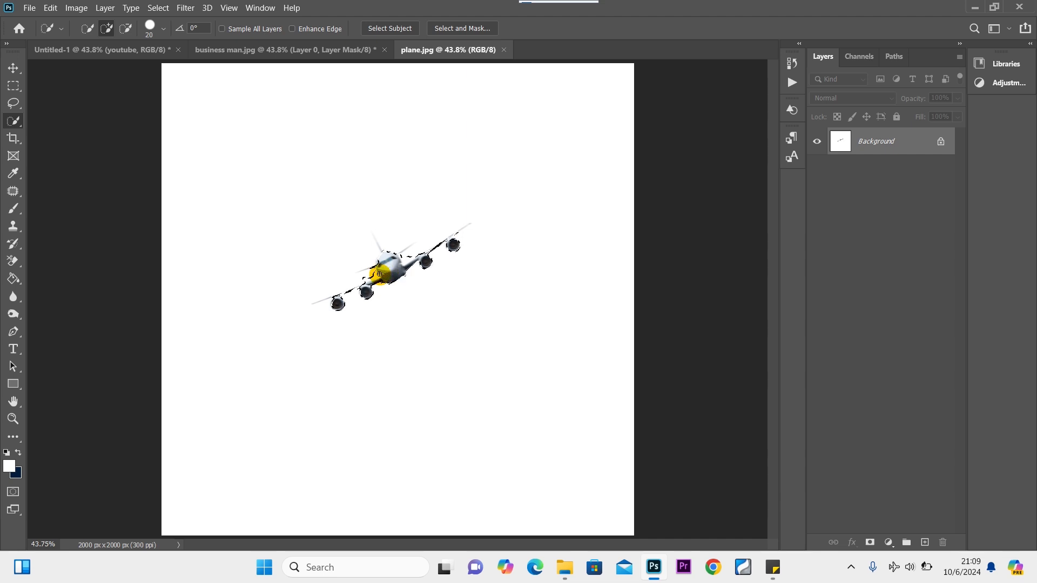
scroll(371, 266, up, 4)
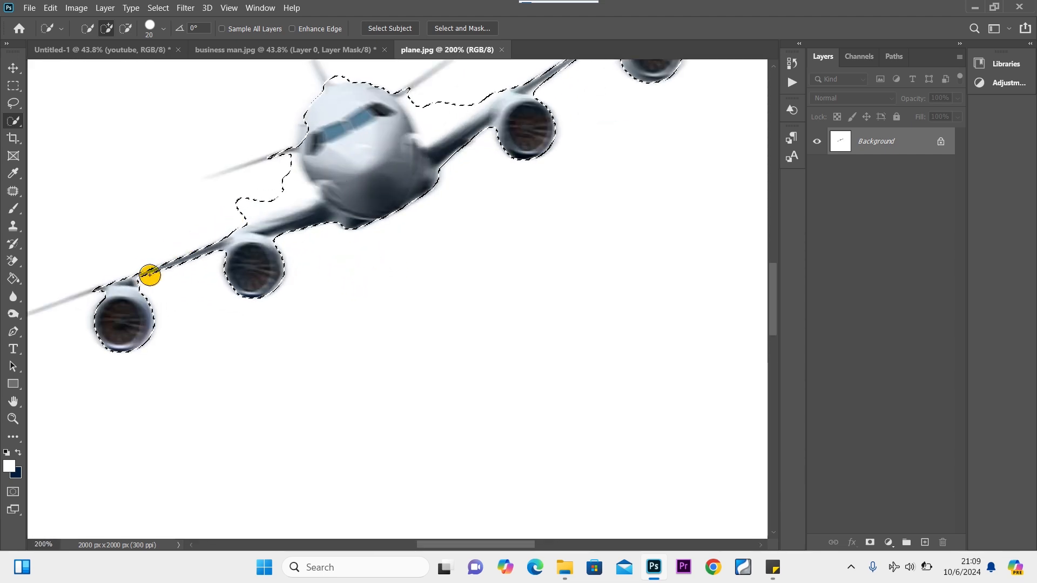
mouse_move(137, 286)
mouse_down()
mouse_move(267, 234)
mouse_move(149, 271)
mouse_up()
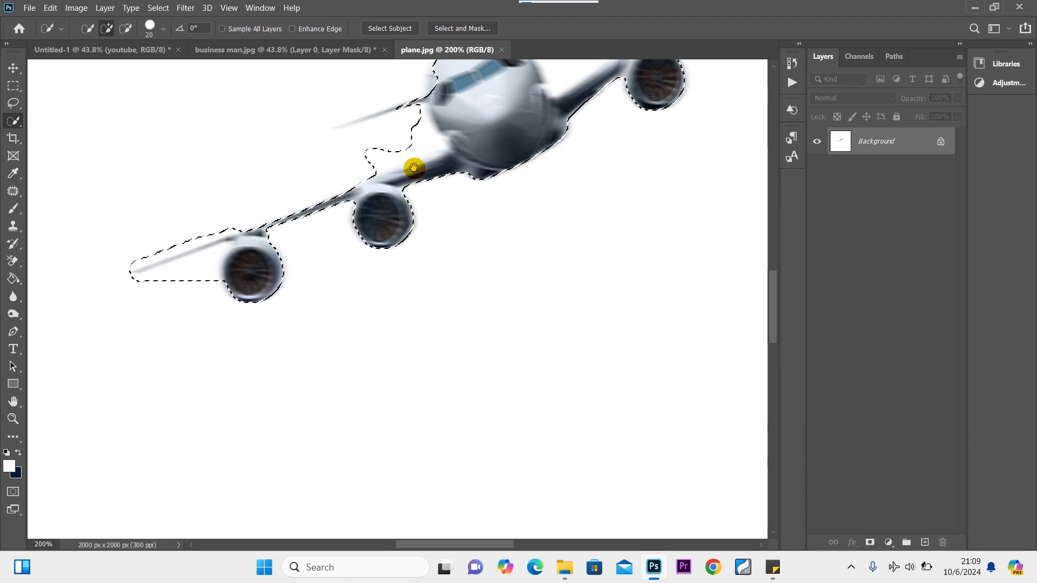
scroll(414, 167, up, 3)
scroll(415, 167, right, 2)
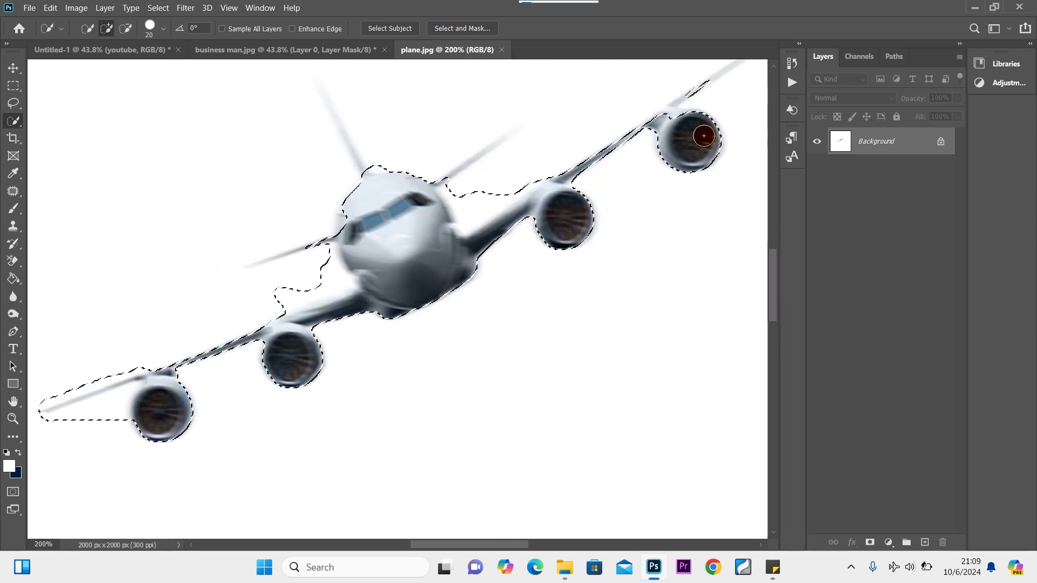
mouse_move(672, 123)
mouse_down()
mouse_move(578, 212)
mouse_move(573, 205)
mouse_move(676, 142)
mouse_up()
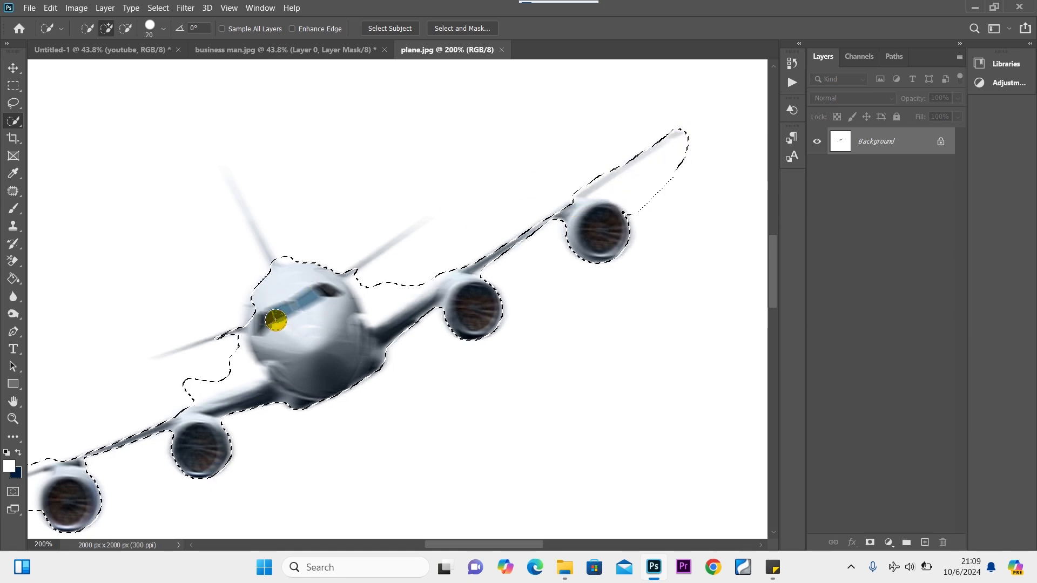
drag(259, 328, 167, 356)
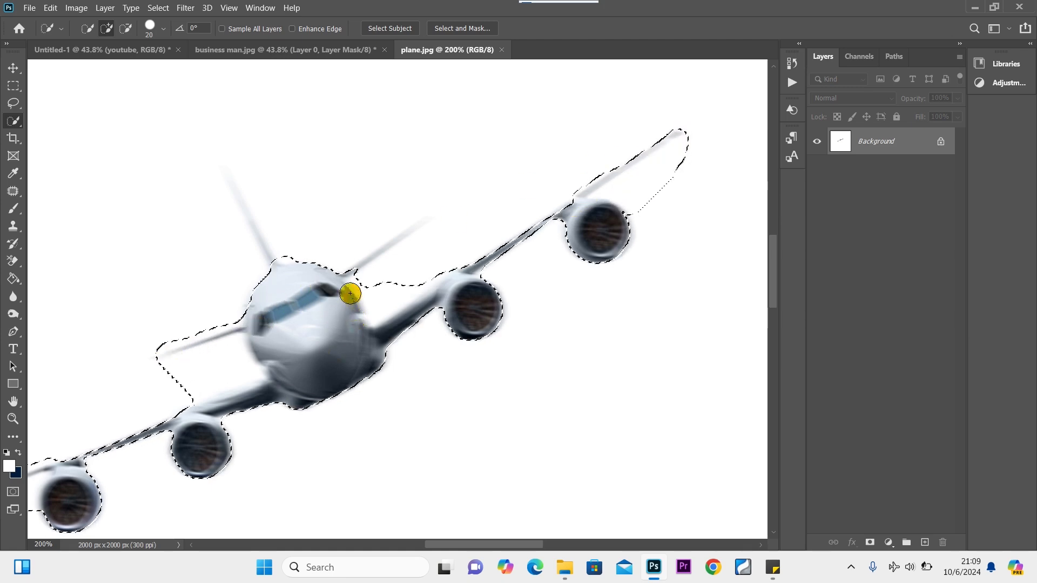
key(ctrl+0)
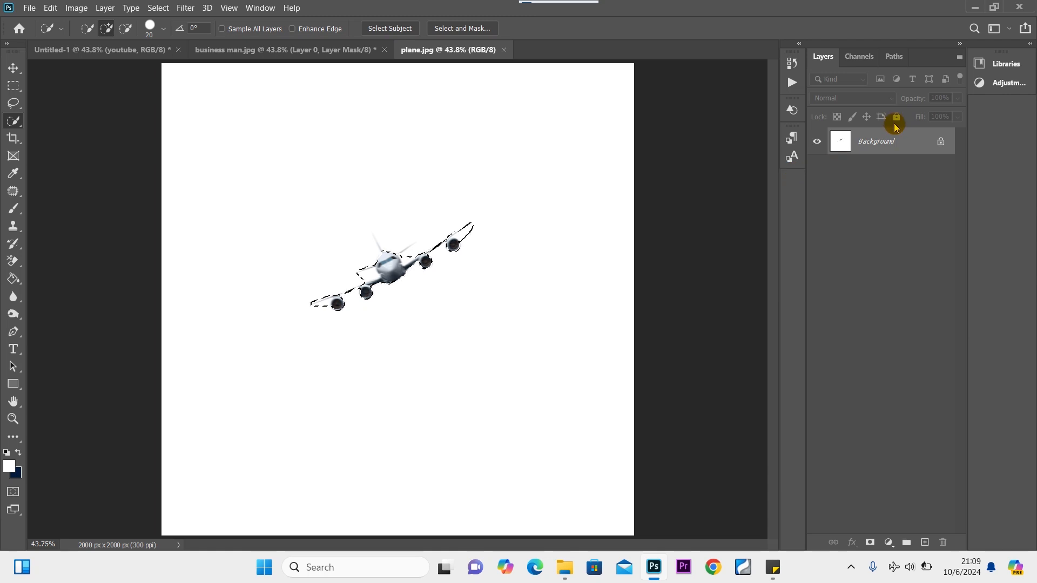
Mask the plane with the selection, bring it into the flyer and position it between the CONVENTION title and the suited man.
click(870, 542)
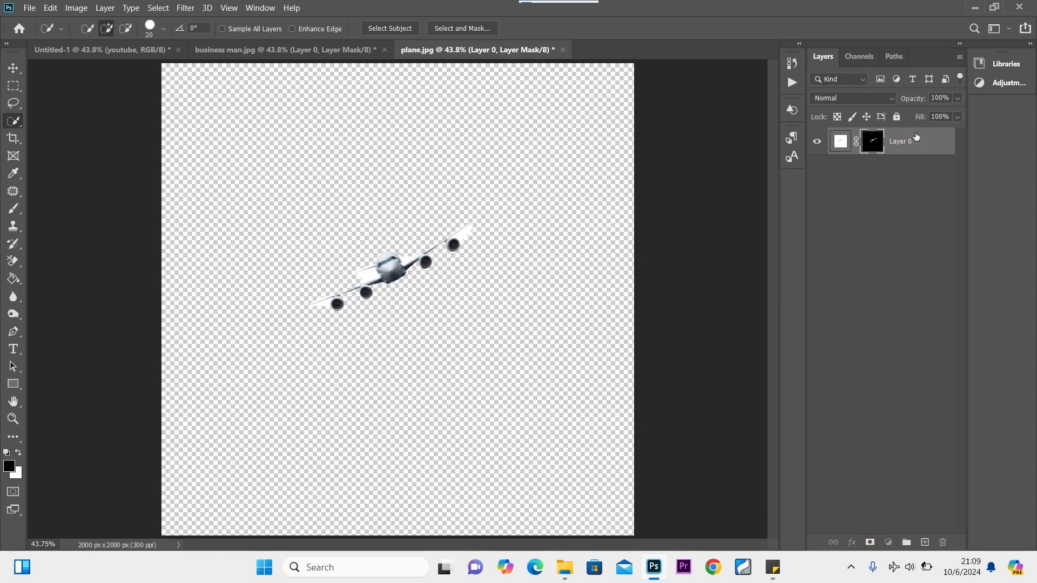
drag(917, 137, 418, 207)
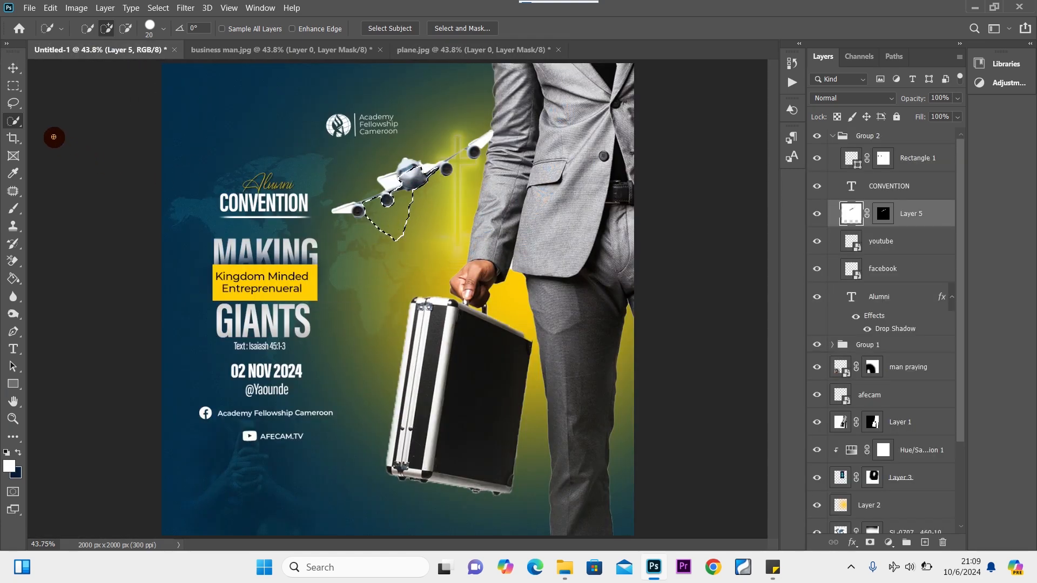
click(13, 67)
click(231, 117)
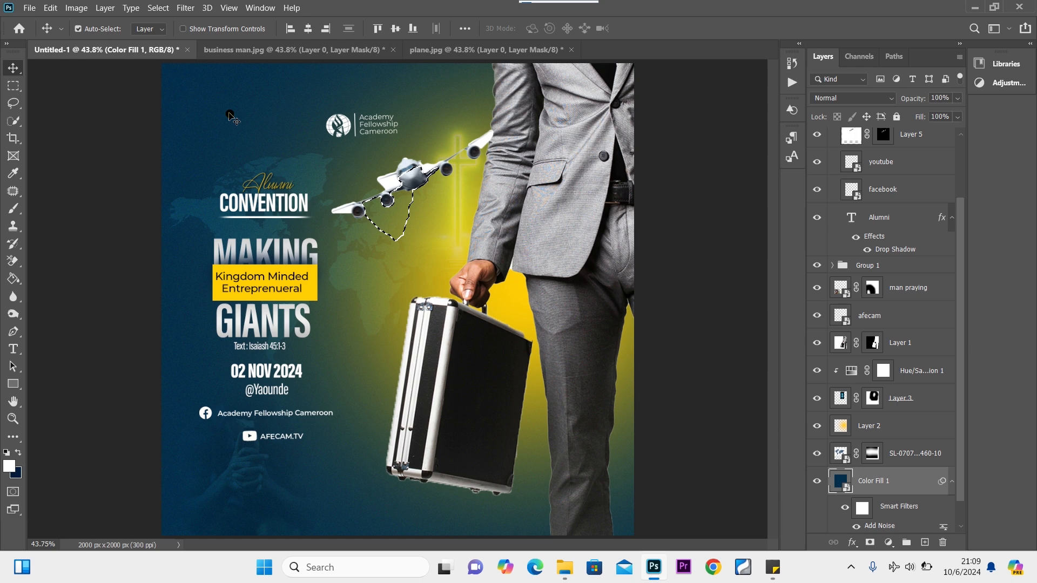
click(15, 87)
drag(328, 146, 323, 142)
click(20, 72)
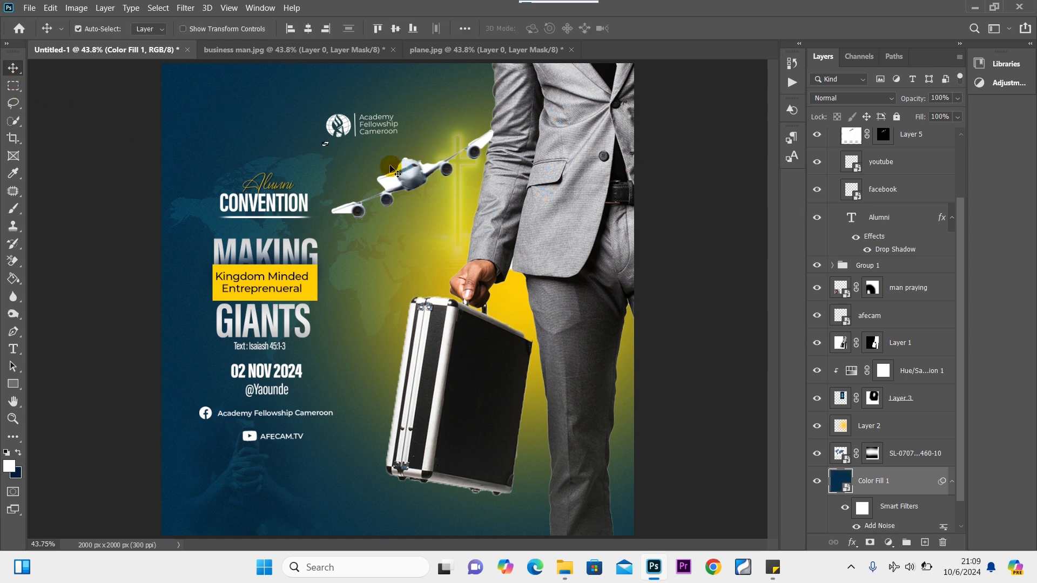
drag(417, 180, 412, 215)
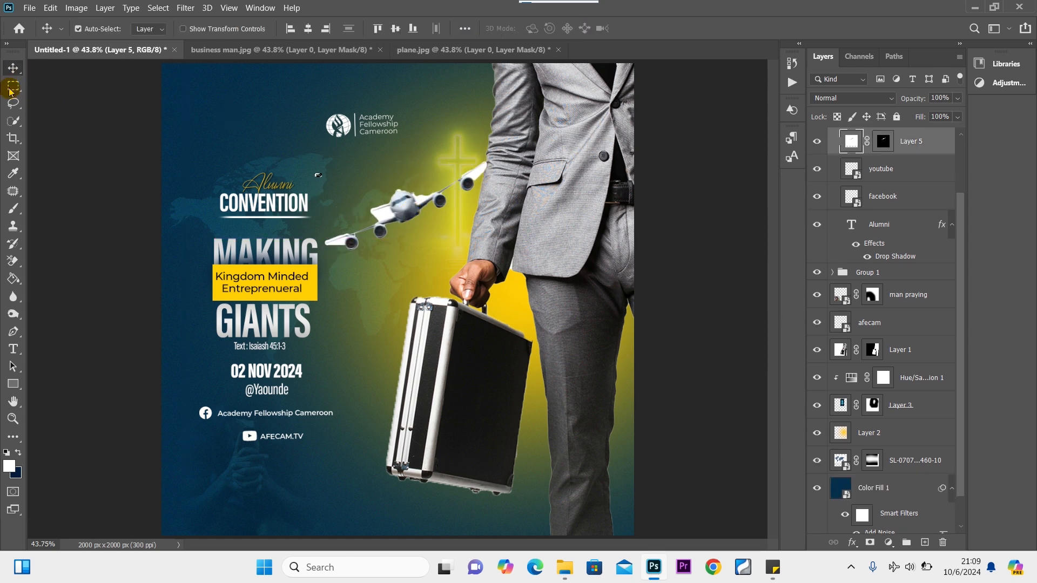
Try the Soft Light blend mode on the plane and delete the plane layer from the flyer.
click(13, 87)
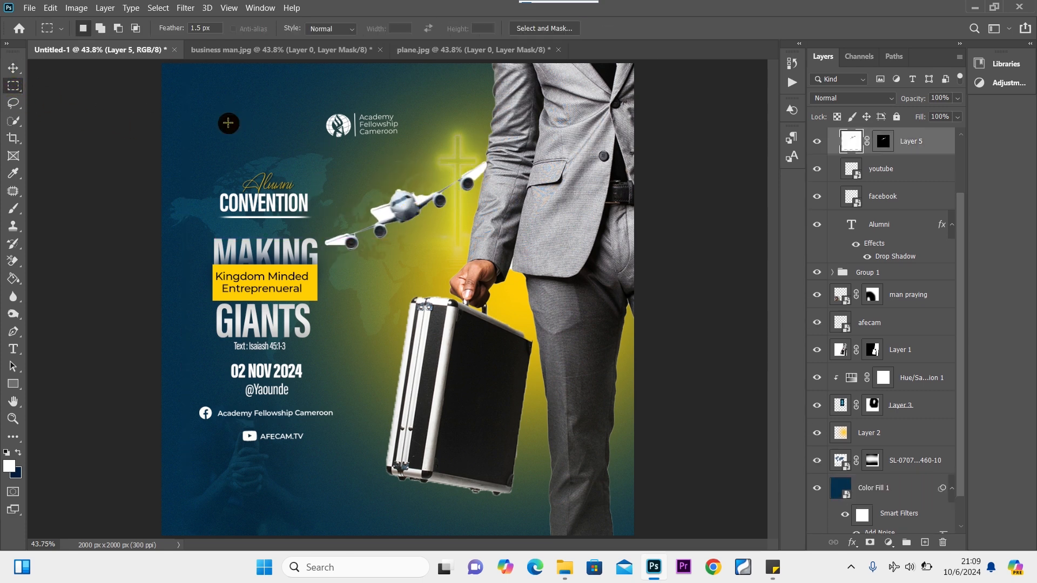
click(853, 98)
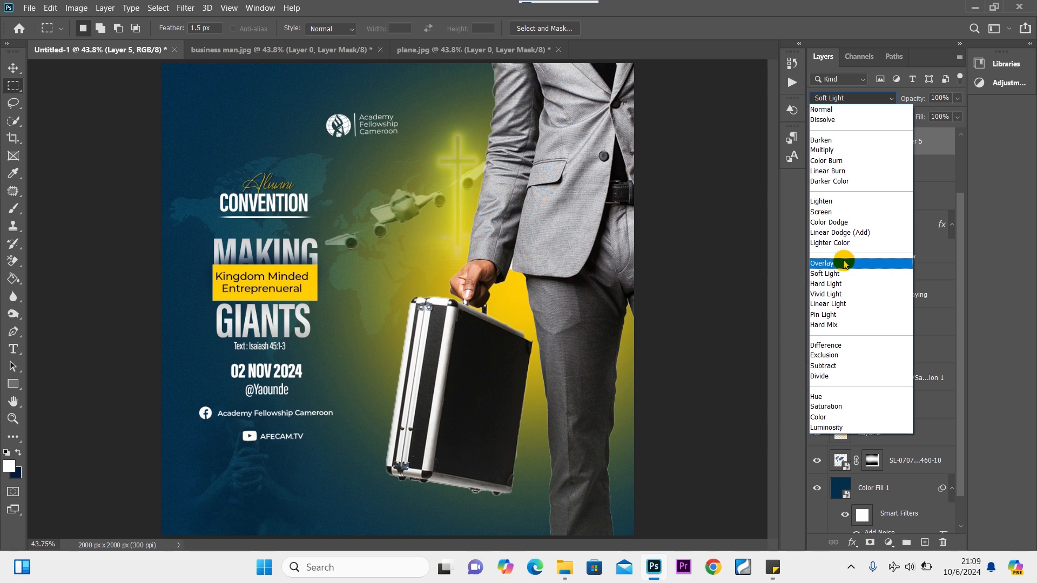
click(822, 109)
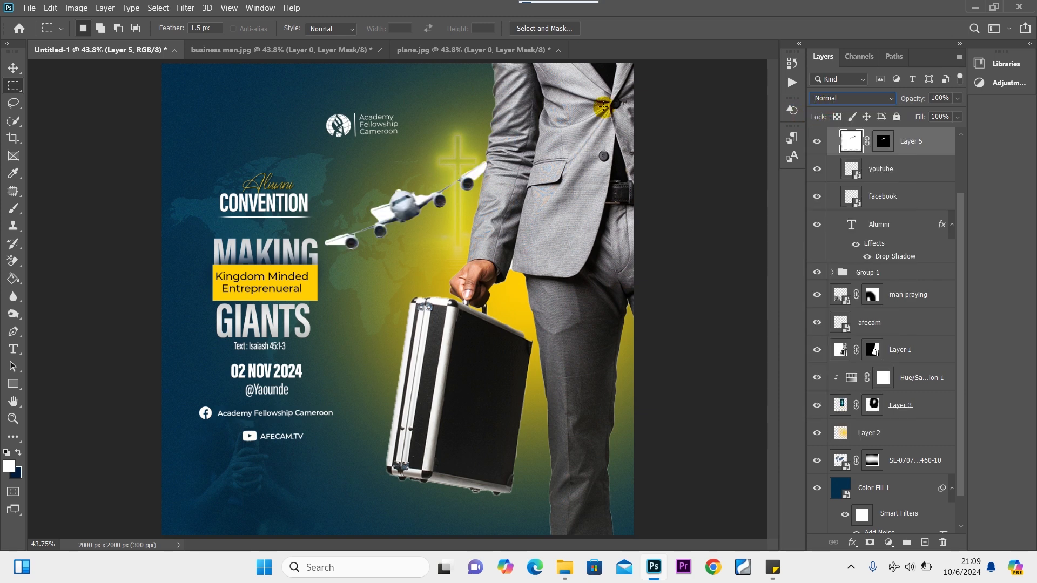
click(9, 69)
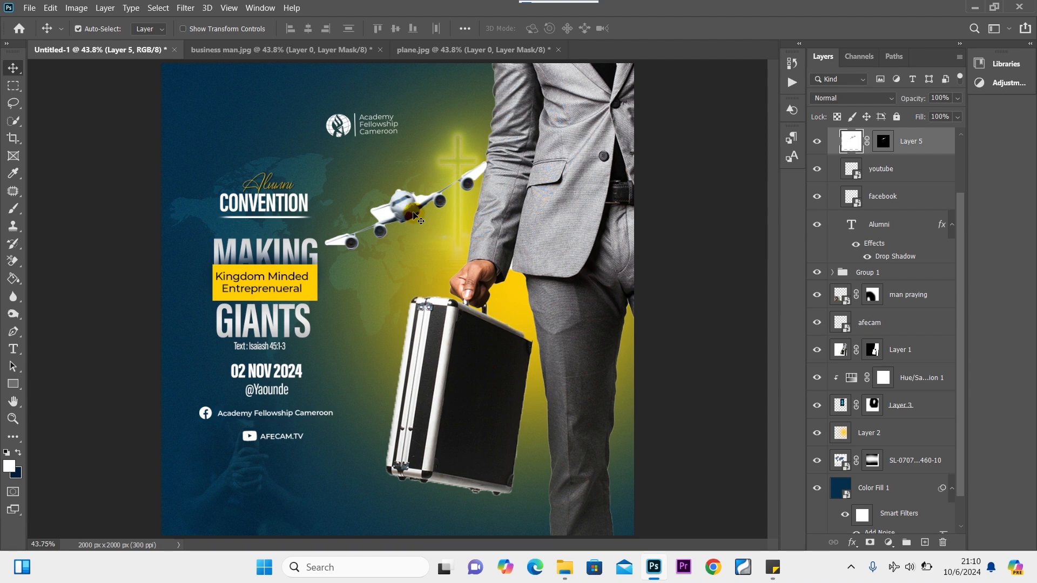
key(Delete)
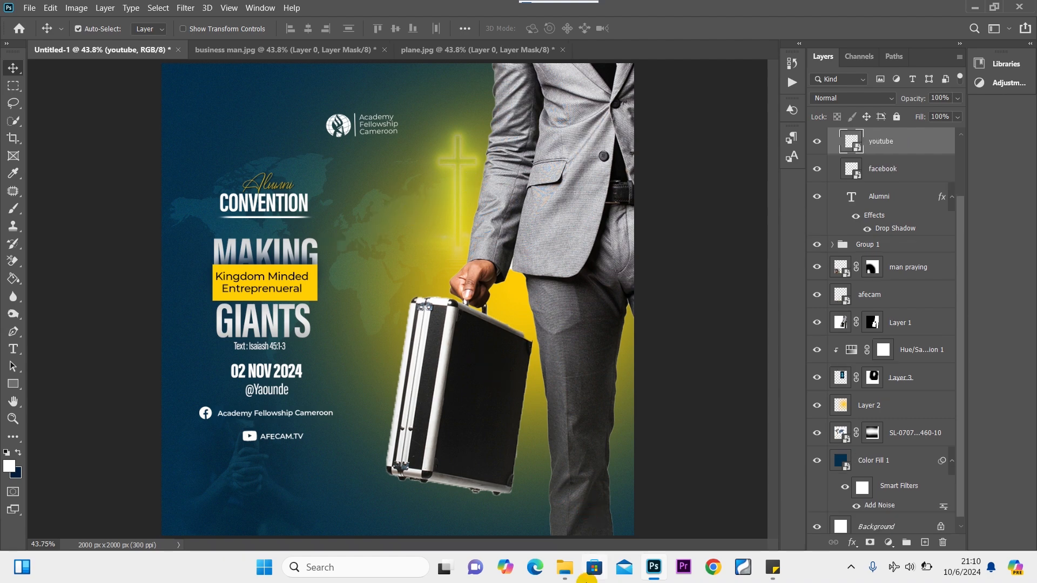
Return to the plane.jpg document and delete the layer mask from its plane layer.
mouse_move(567, 565)
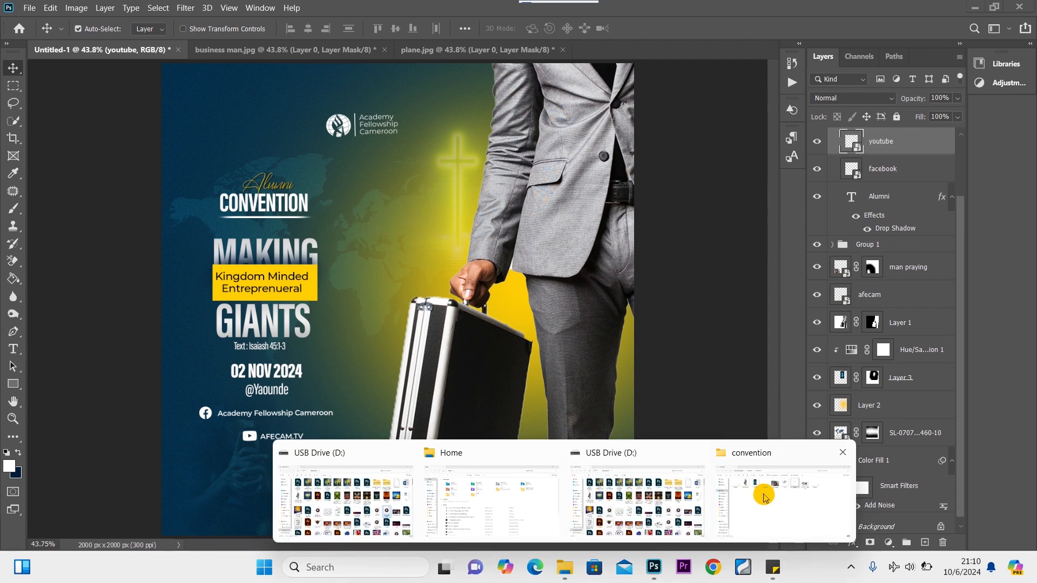
click(782, 504)
drag(615, 128, 624, 51)
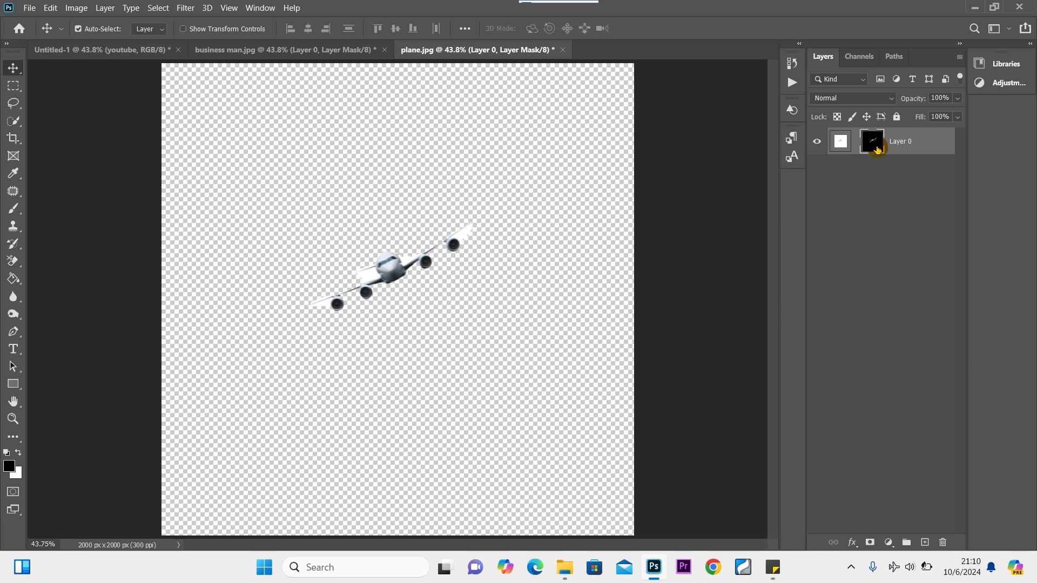
right_click(876, 149)
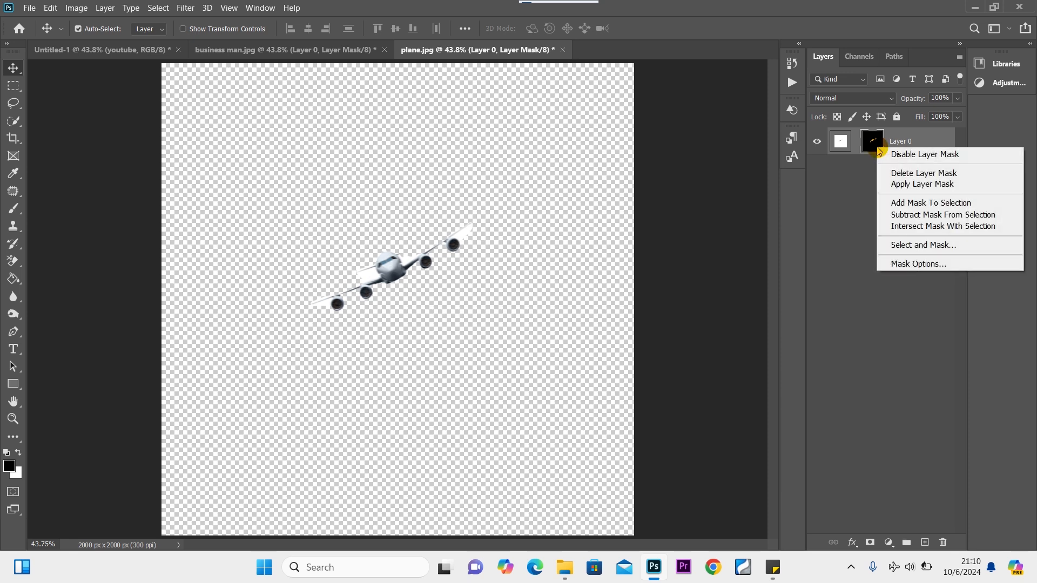
click(925, 174)
Start a Pen path at the left wingtip and trace the wing's upper edge and the fuselage side up towards the left tailplane.
key(ctrl+plus)
key(ctrl+plus)
key(ctrl+plus)
key(ctrl+plus)
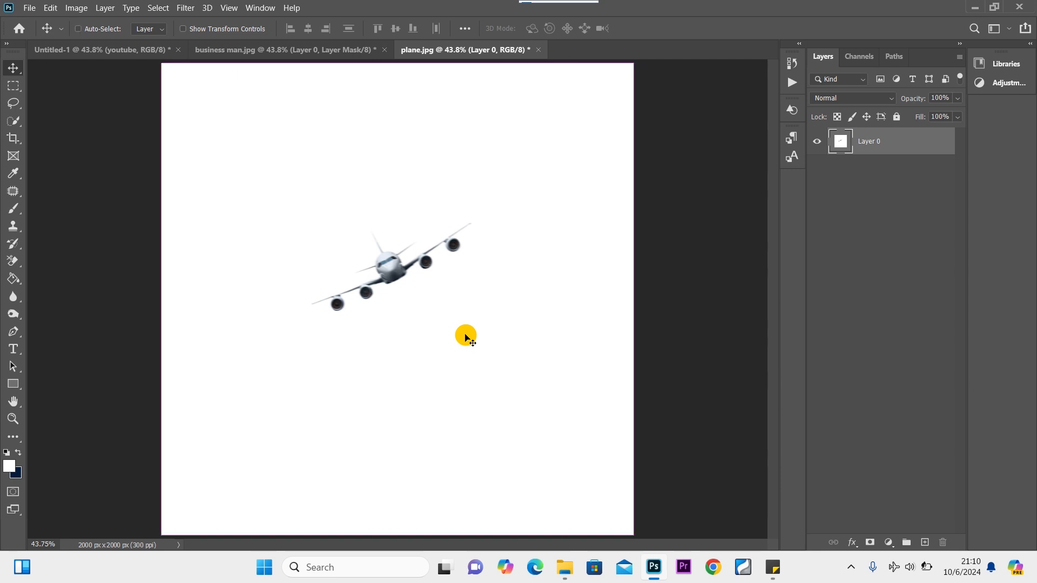
key(ctrl+minus)
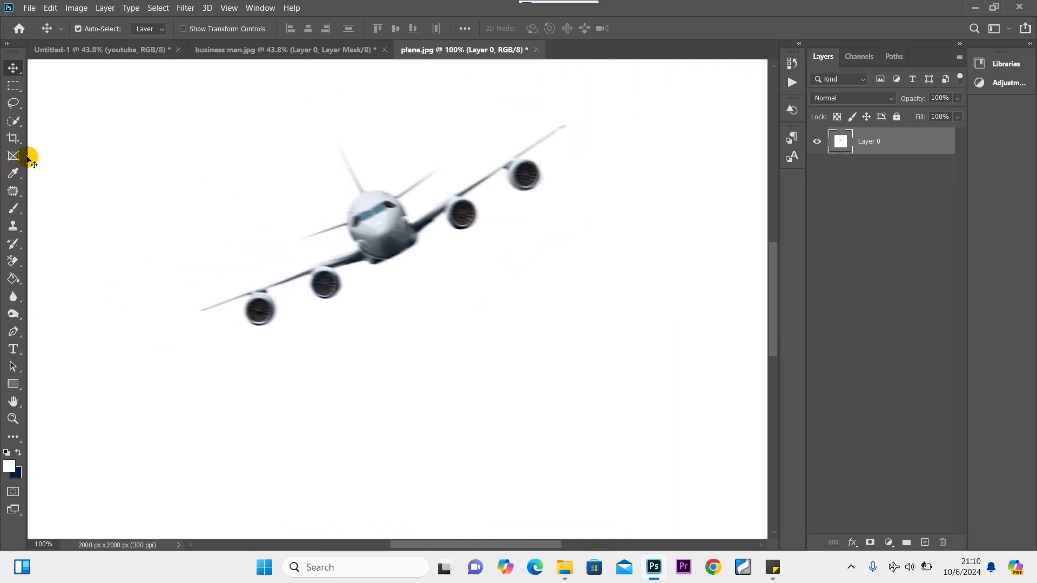
click(13, 331)
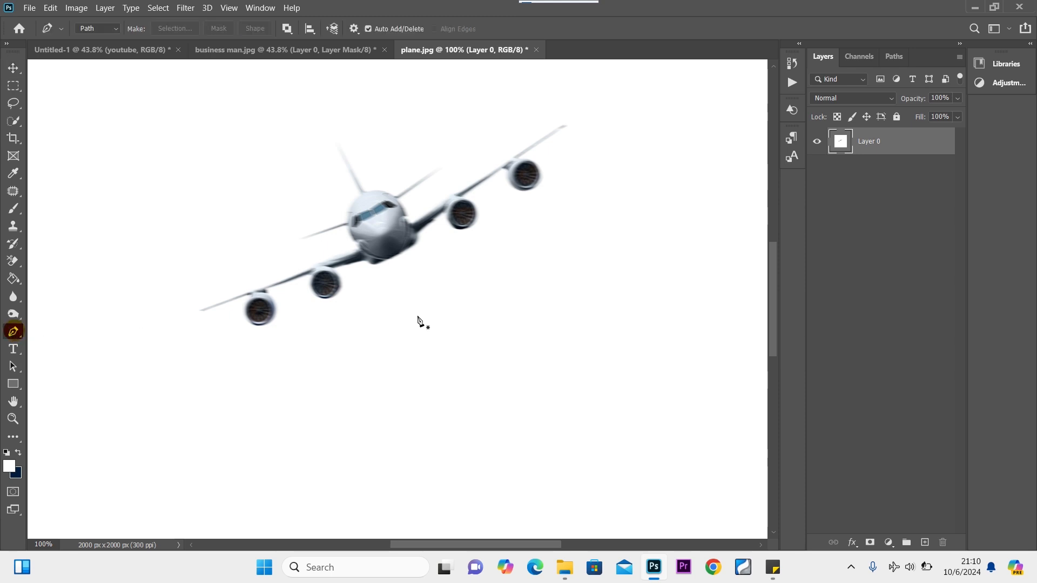
key(ctrl+plus)
key(ctrl+plus)
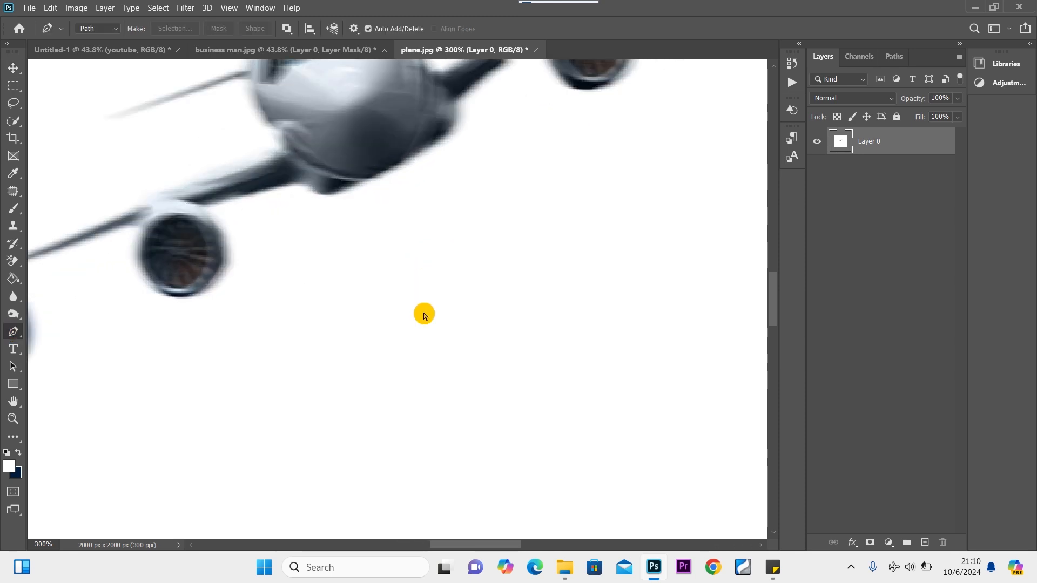
scroll(62, 246, left, 5)
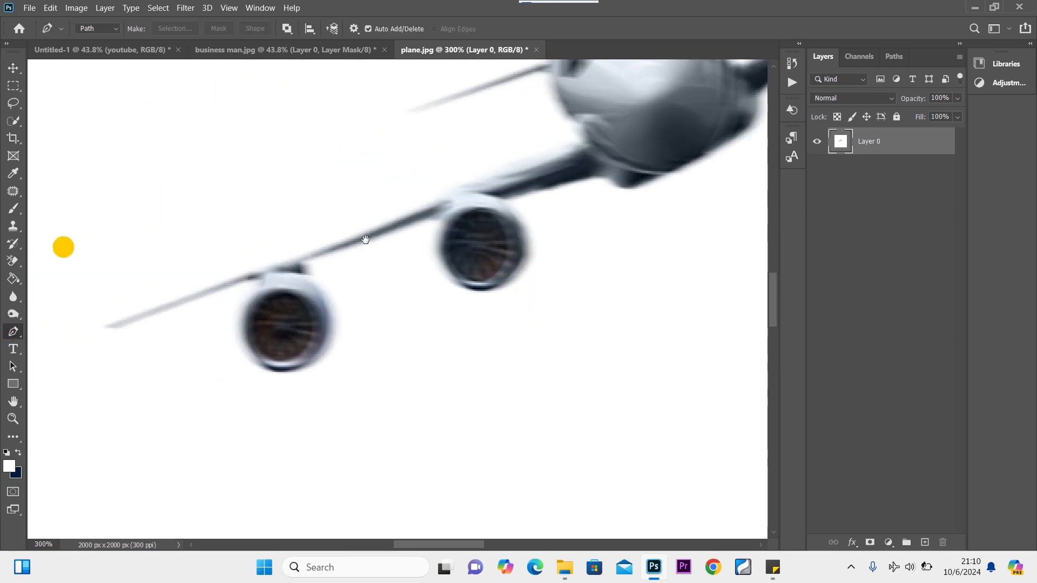
click(110, 324)
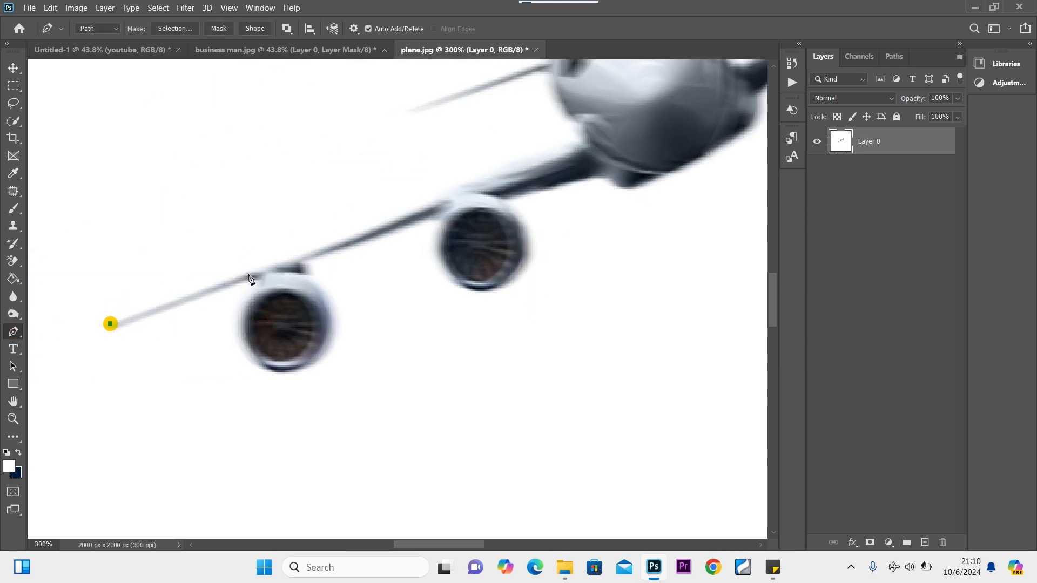
click(517, 167)
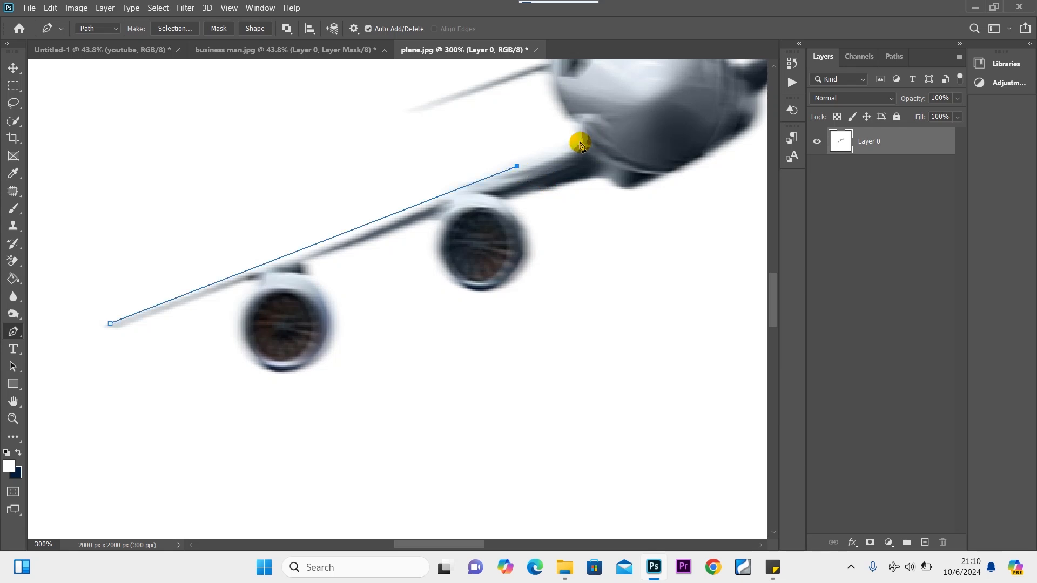
drag(601, 111, 444, 281)
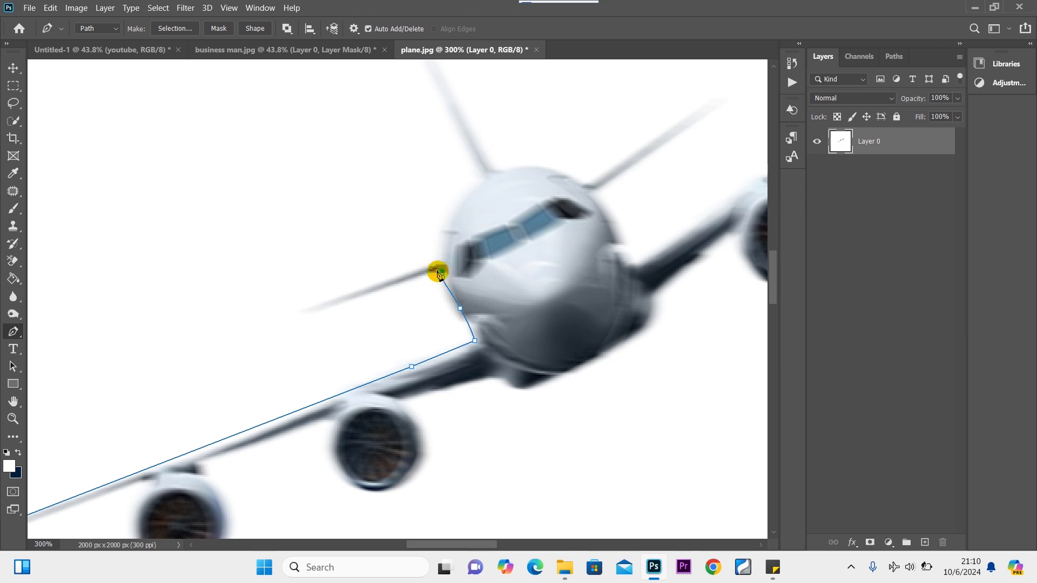
Continue the path around the left tailplane, up the curved fuselage side and around the vertical tail fin.
click(441, 271)
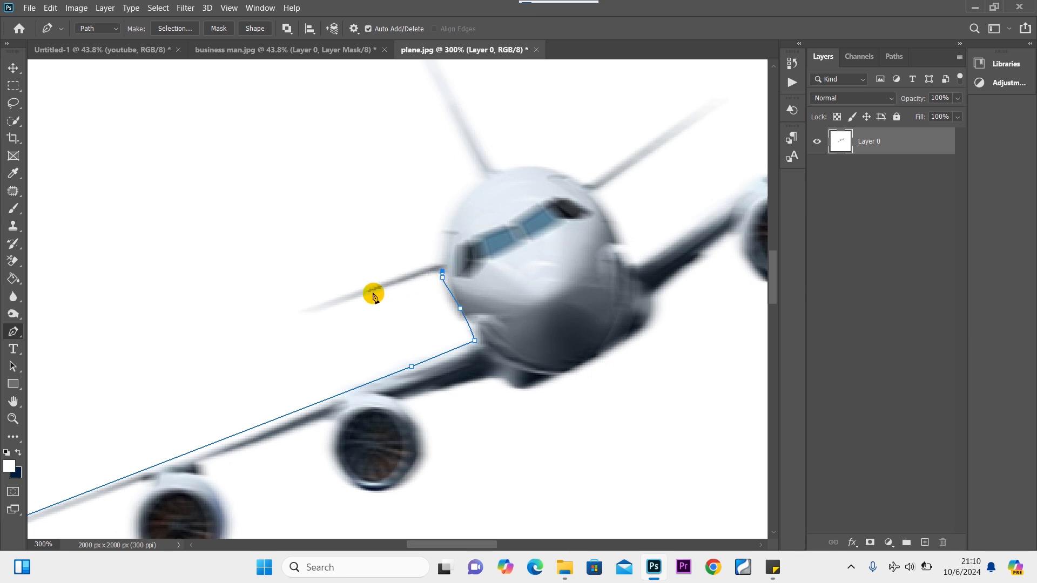
click(320, 308)
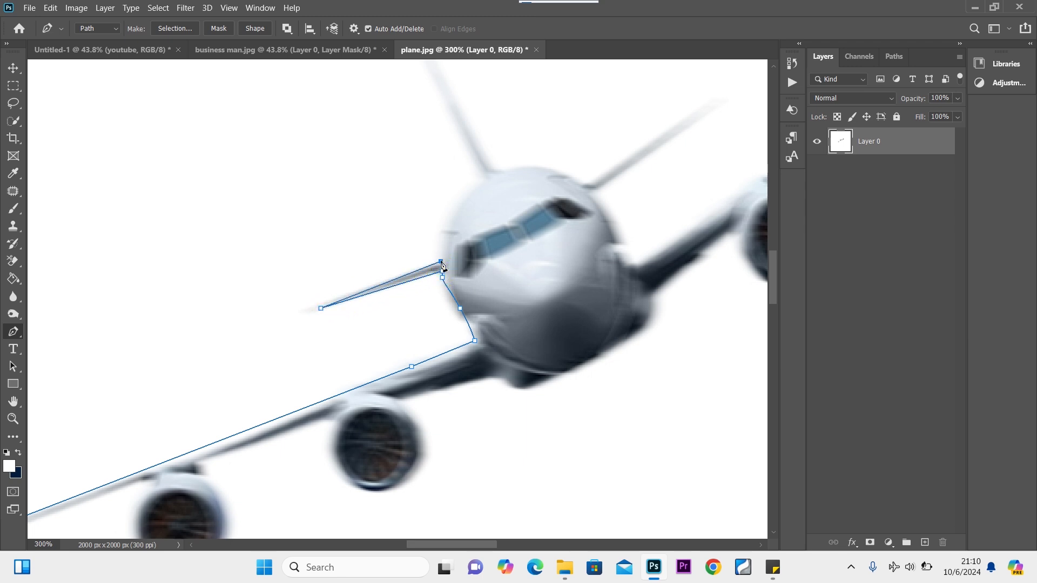
drag(452, 219, 463, 197)
alt+click(483, 178)
drag(483, 177, 453, 233)
click(408, 143)
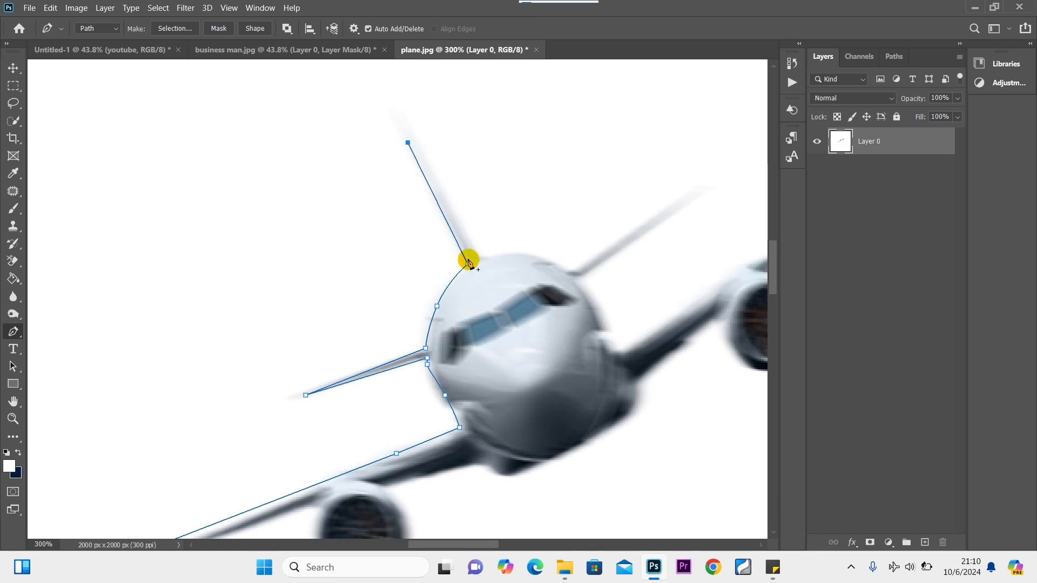
click(477, 256)
Continue the path over the fuselage roof, around the right tailplane and along the right wing's upper edge to its tip.
drag(542, 259, 562, 268)
drag(503, 194, 511, 216)
drag(518, 230, 610, 187)
click(708, 125)
drag(703, 130, 365, 364)
click(500, 269)
click(645, 181)
Trace back from the right wingtip and around the right wing's outer engine.
click(507, 279)
drag(534, 284, 544, 287)
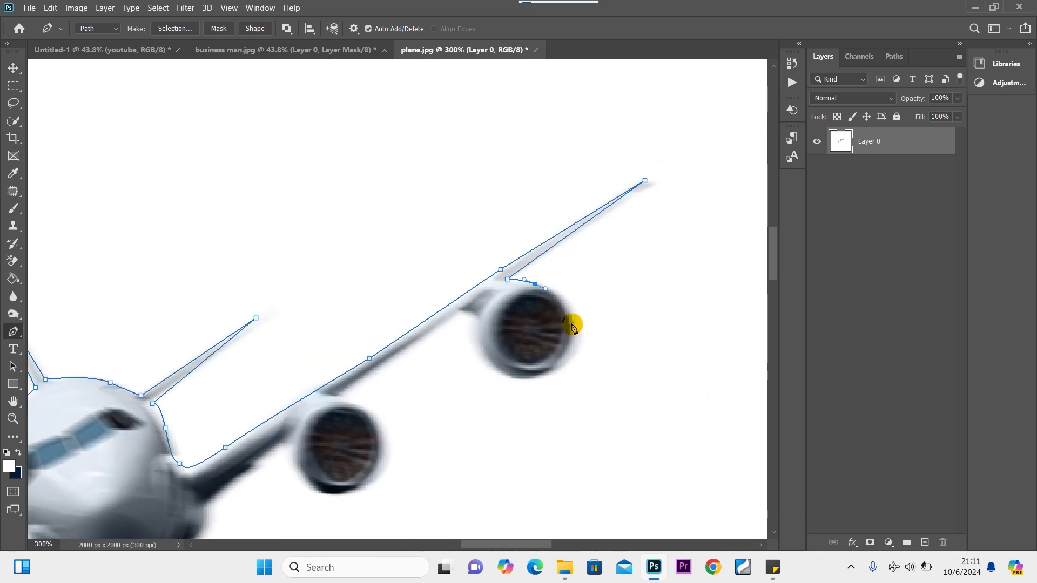
drag(572, 328, 509, 377)
drag(480, 345, 479, 329)
click(476, 315)
drag(468, 312, 464, 312)
Continue the path along the right wing's underside and around its inner engine.
click(334, 393)
drag(337, 403, 472, 213)
drag(482, 252, 481, 268)
drag(440, 287, 425, 286)
drag(409, 267, 406, 257)
click(401, 245)
click(392, 236)
Trace the fuselage belly and the left wing's underside up to the inner left engine.
drag(280, 333, 534, 250)
drag(549, 251, 528, 266)
drag(465, 298, 408, 294)
drag(381, 302, 346, 315)
click(315, 321)
Continue the path around the left wing's inner engine, from its inboard side to its outboard side.
drag(335, 374, 522, 276)
click(515, 255)
click(498, 306)
click(457, 311)
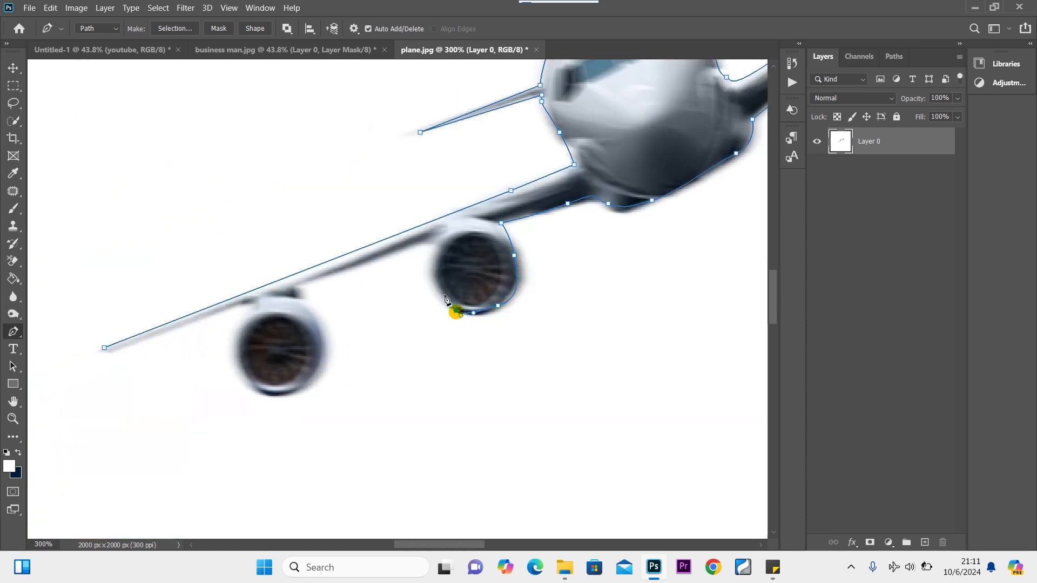
click(435, 283)
click(431, 255)
click(430, 243)
Trace the path around the left wing's outer engine and close it at the left wingtip.
click(296, 294)
drag(323, 326, 324, 332)
click(320, 372)
click(286, 395)
click(265, 395)
drag(245, 373, 242, 366)
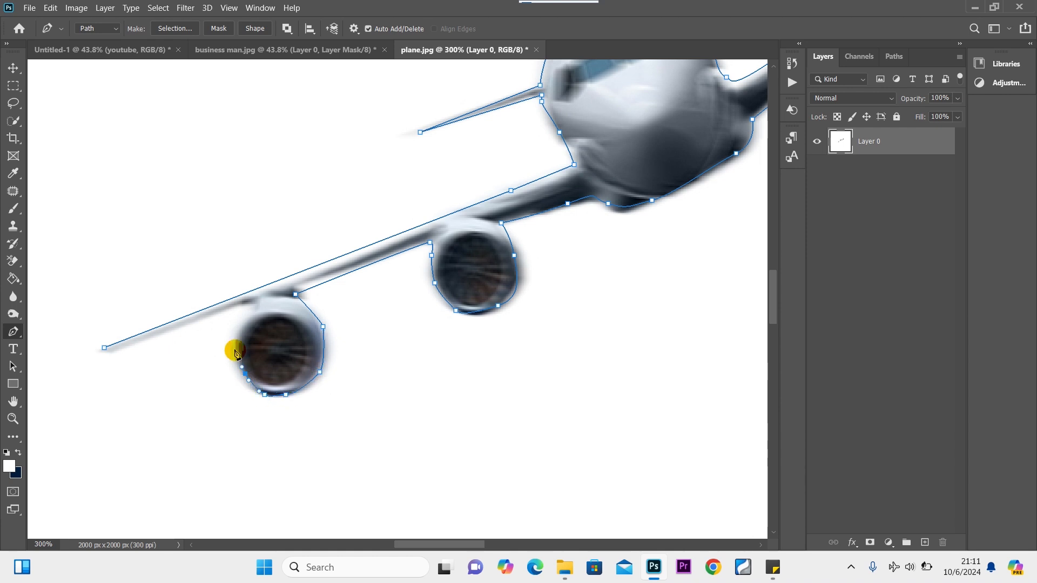
click(105, 349)
Convert the closed plane path to a selection and mask Layer 0 with it.
right_click(383, 324)
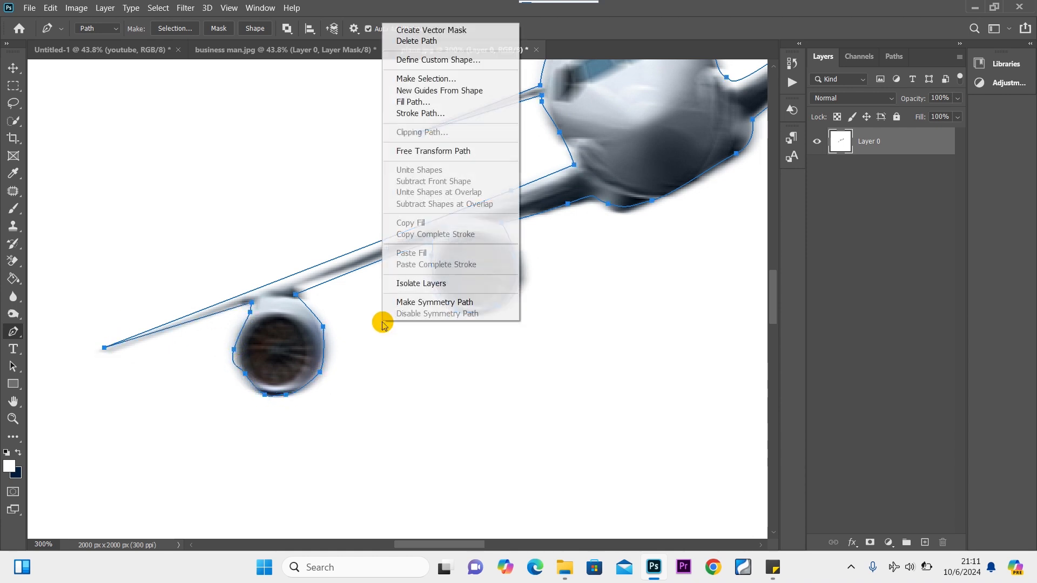
click(417, 79)
click(588, 143)
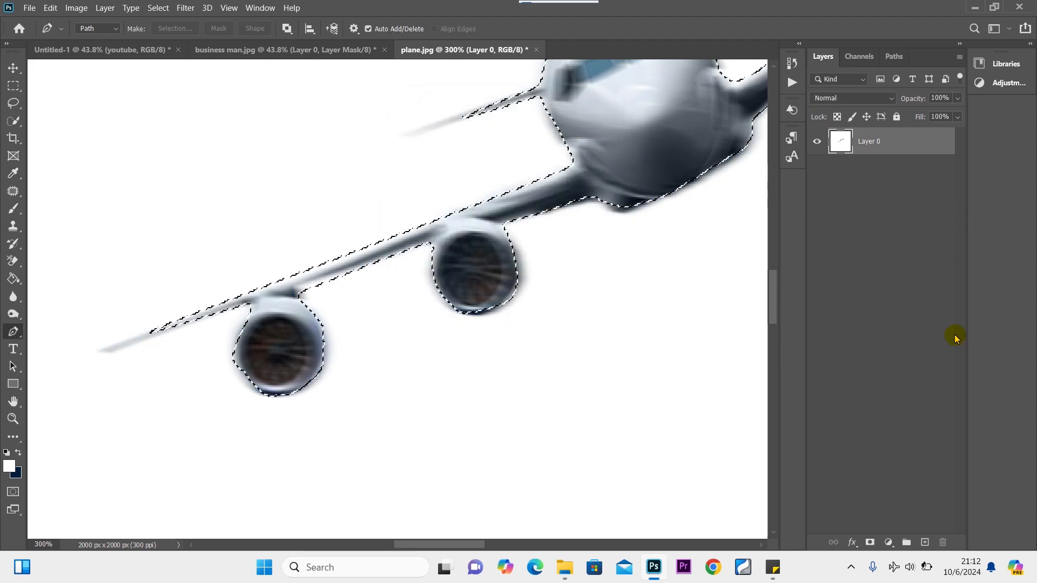
click(869, 542)
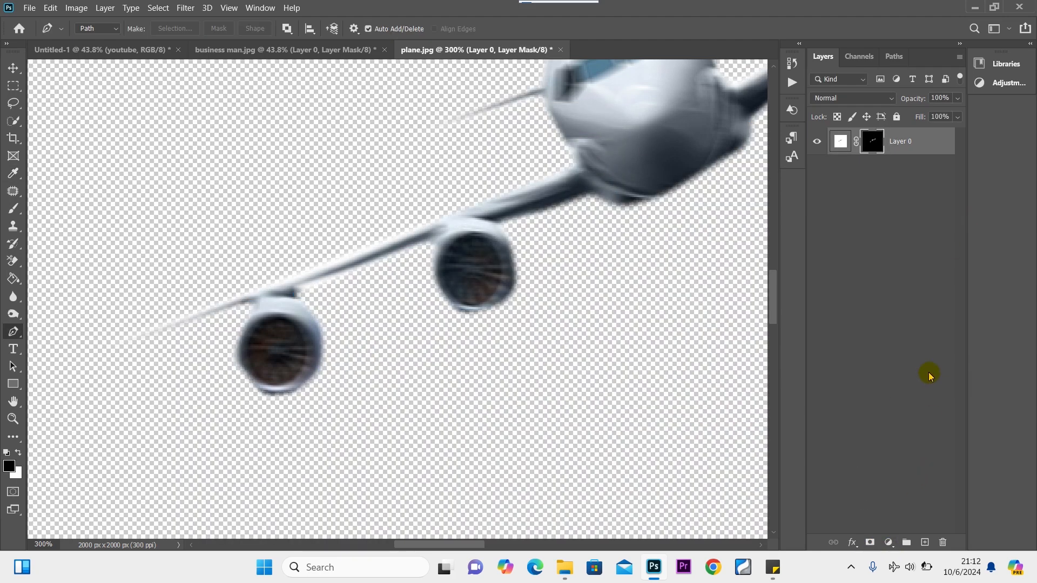
key(ctrl+0)
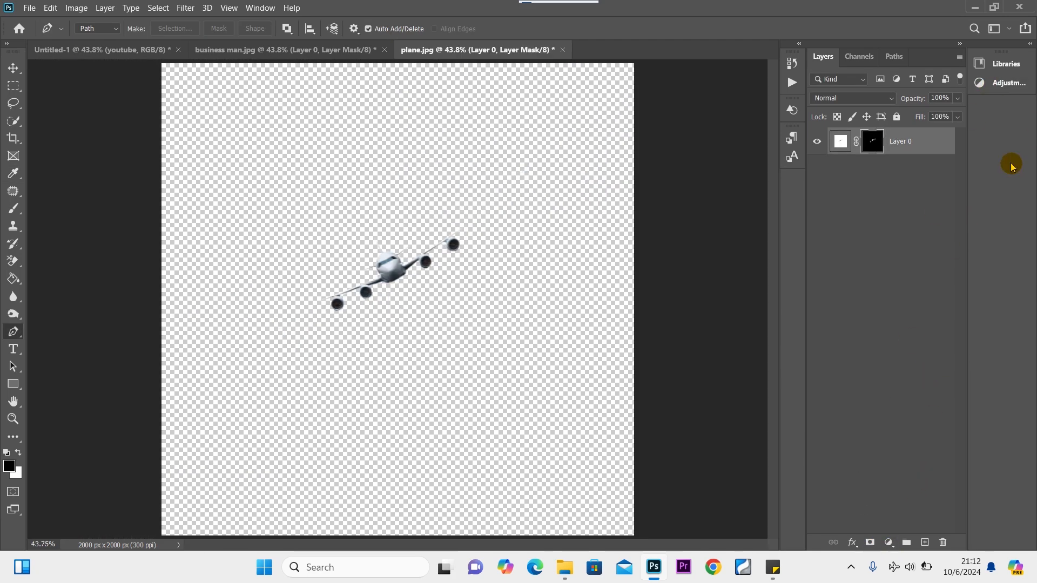
Bring the masked plane into the flyer beside the man's sleeve and stack it directly below Layer 1.
drag(913, 144, 428, 207)
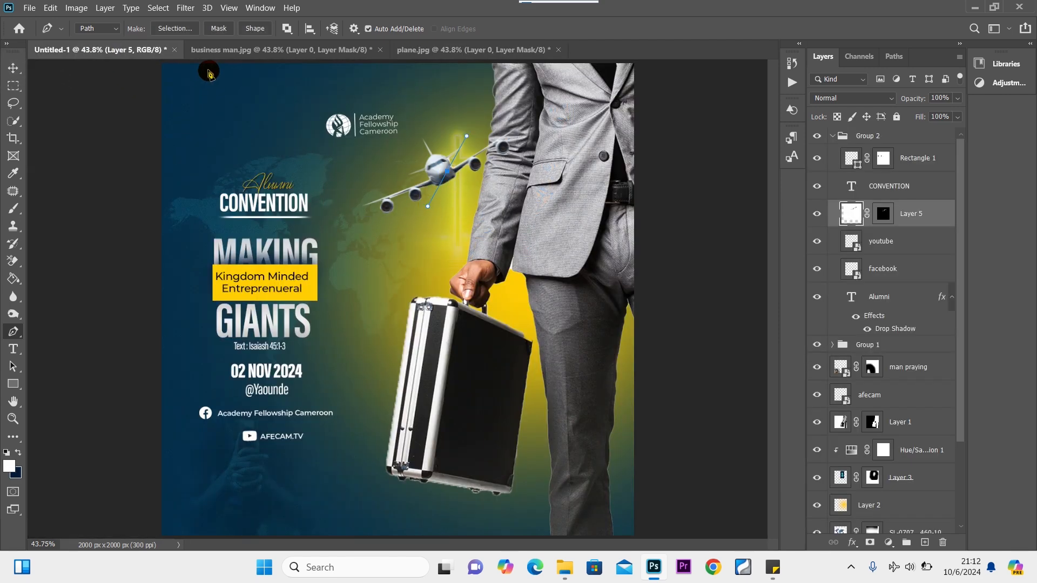
key(ctrl+z)
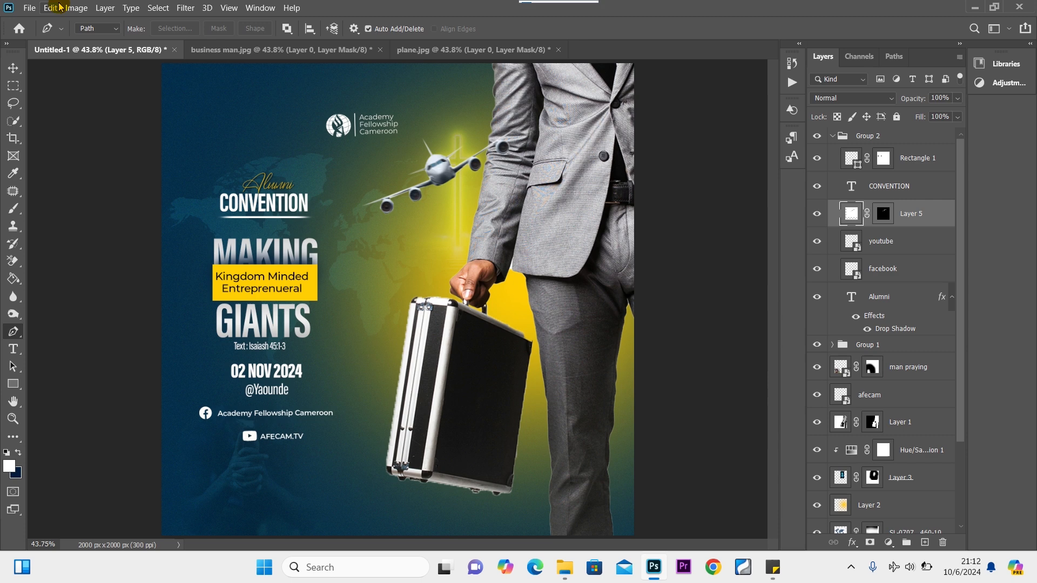
click(13, 68)
drag(442, 173, 419, 201)
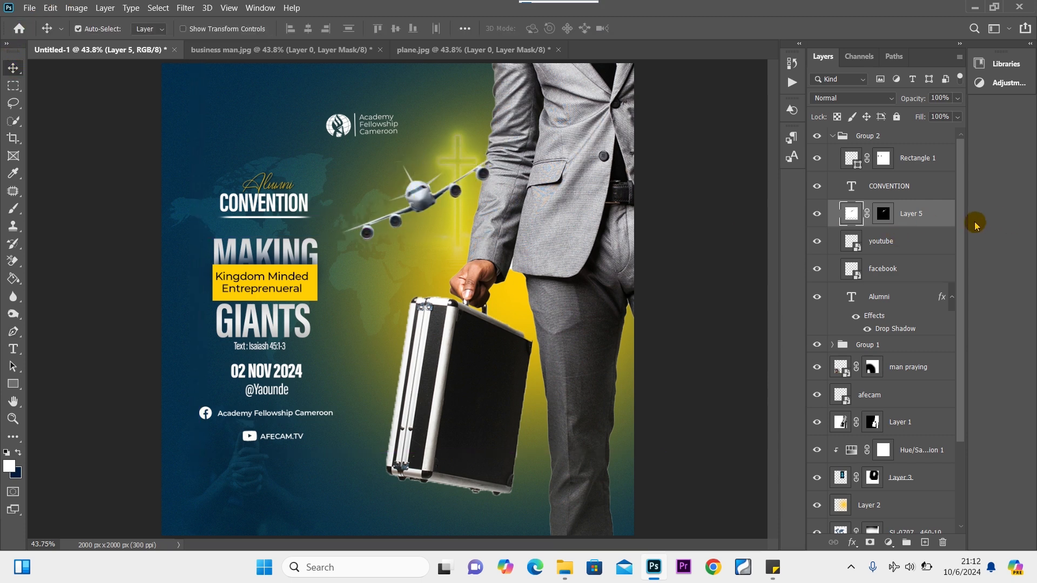
drag(936, 216, 894, 416)
drag(416, 207, 416, 216)
Set the opacity of the glowing cross layer to 72%.
click(458, 152)
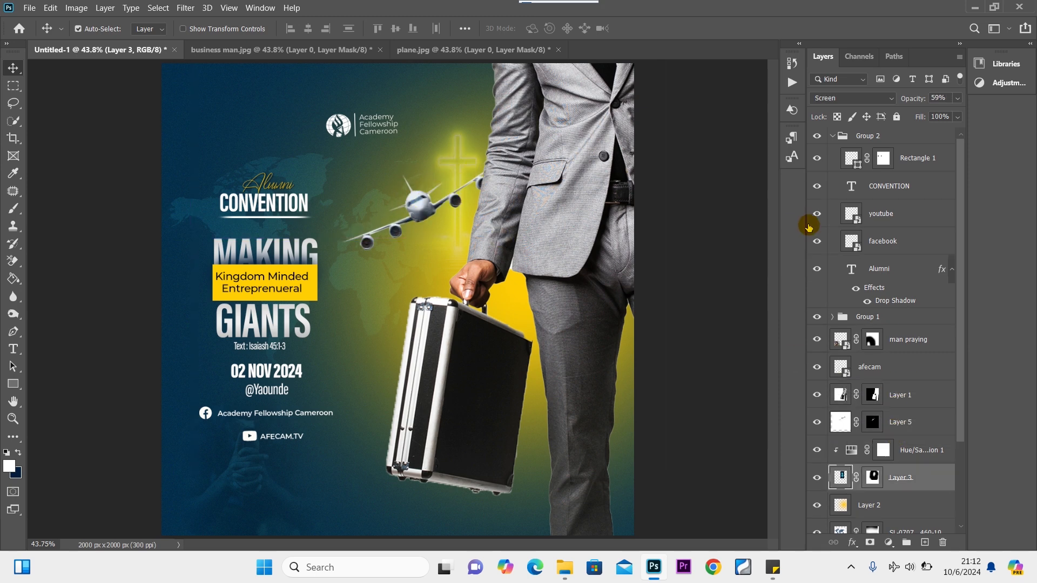
click(959, 98)
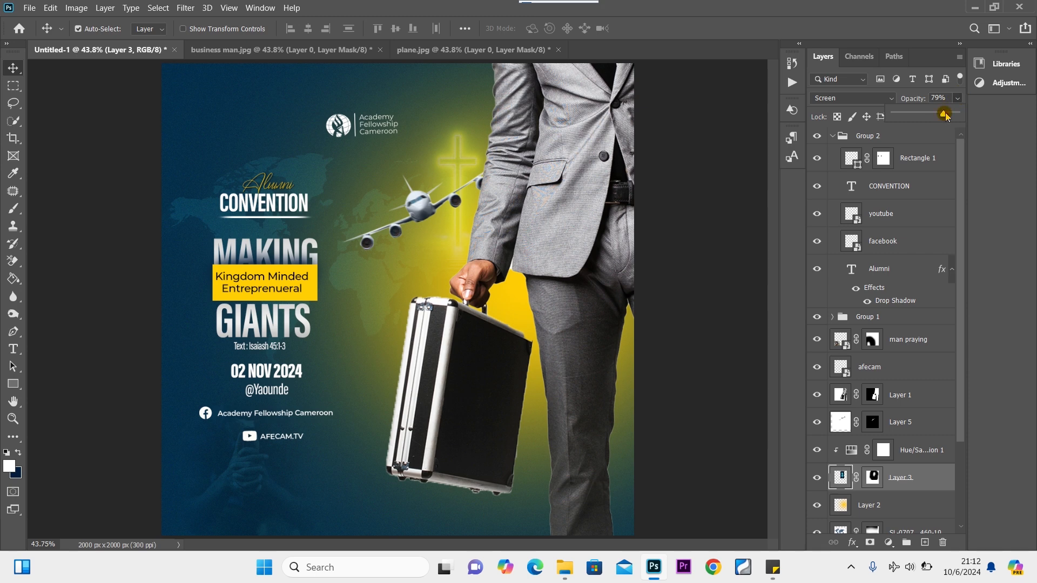
drag(947, 116, 949, 115)
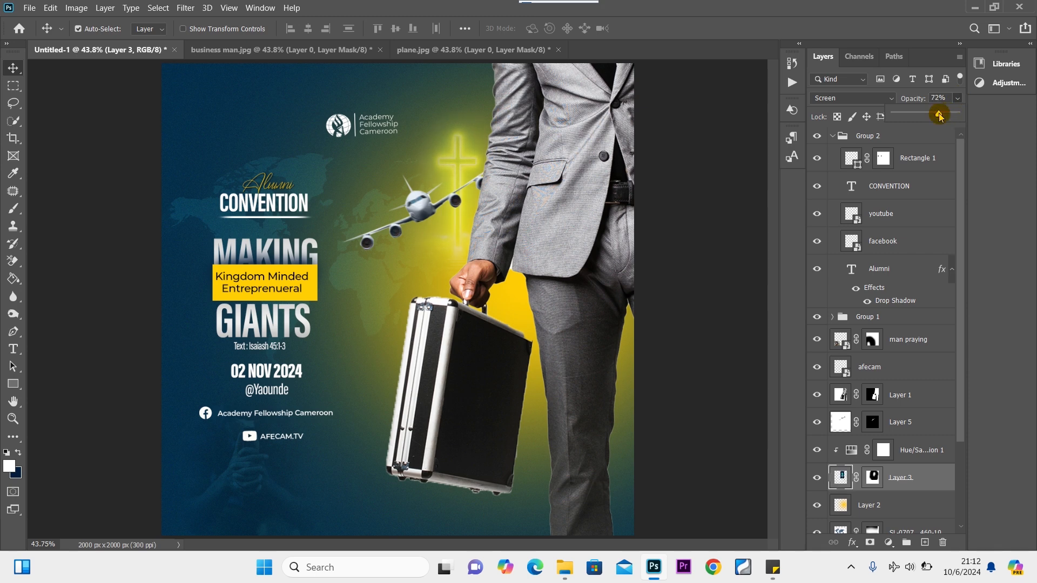
Shift the plane slightly away from the man's sleeve and set its layer's blend mode to Luminosity.
mouse_move(424, 215)
mouse_down()
mouse_move(416, 231)
mouse_move(409, 219)
mouse_up()
click(913, 422)
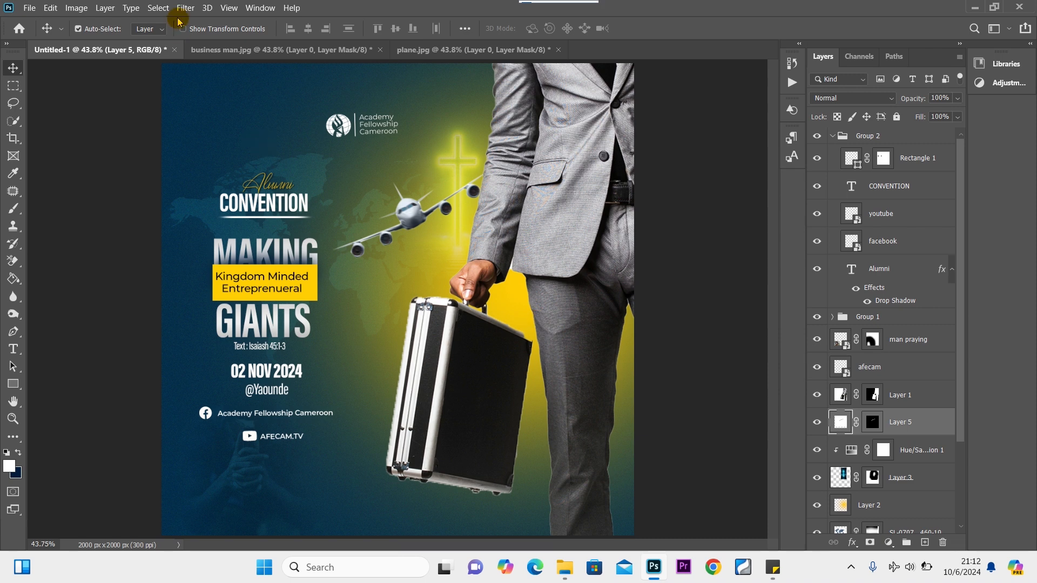
click(873, 99)
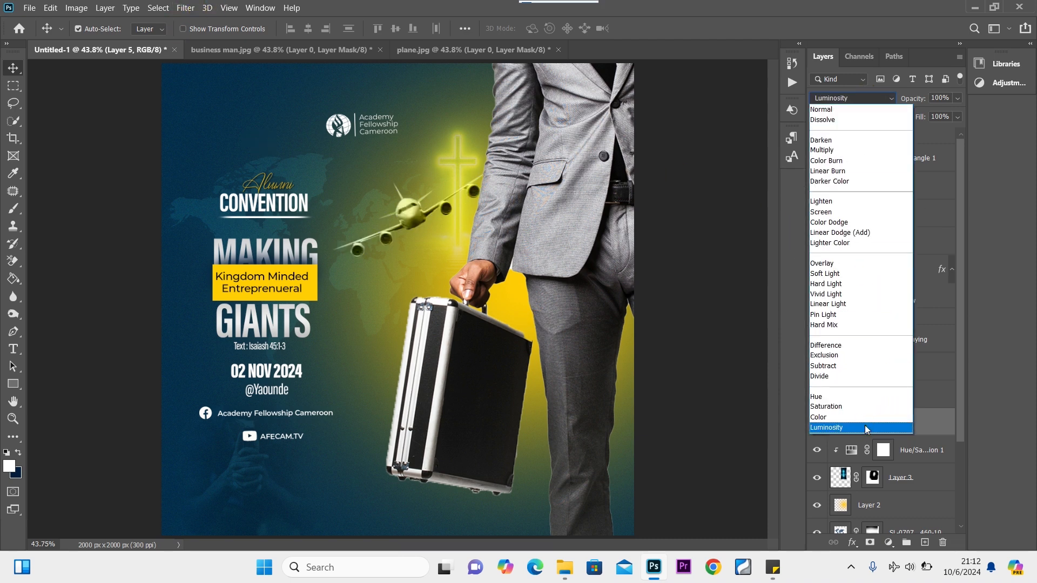
click(866, 429)
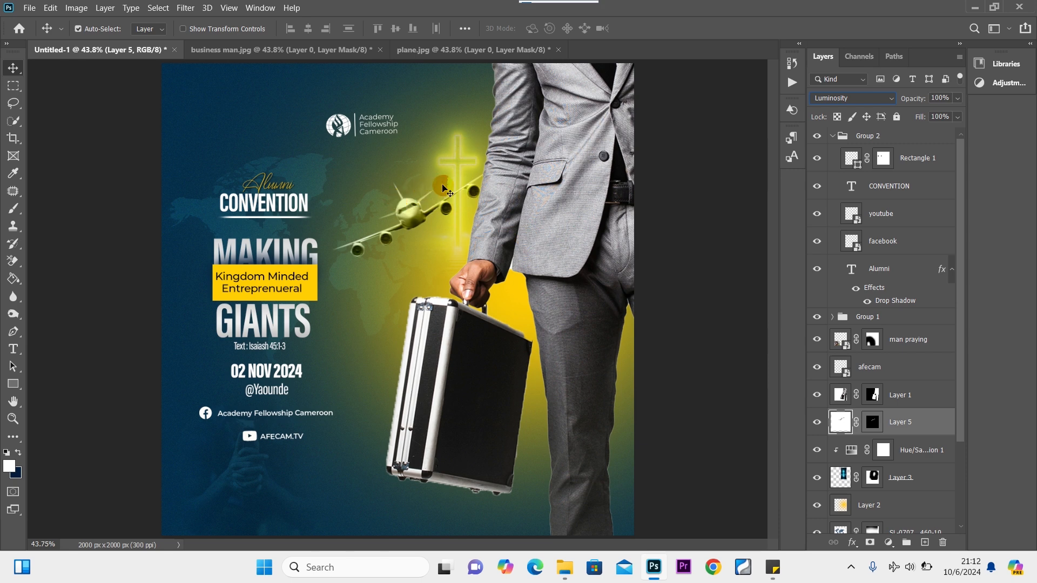
click(186, 8)
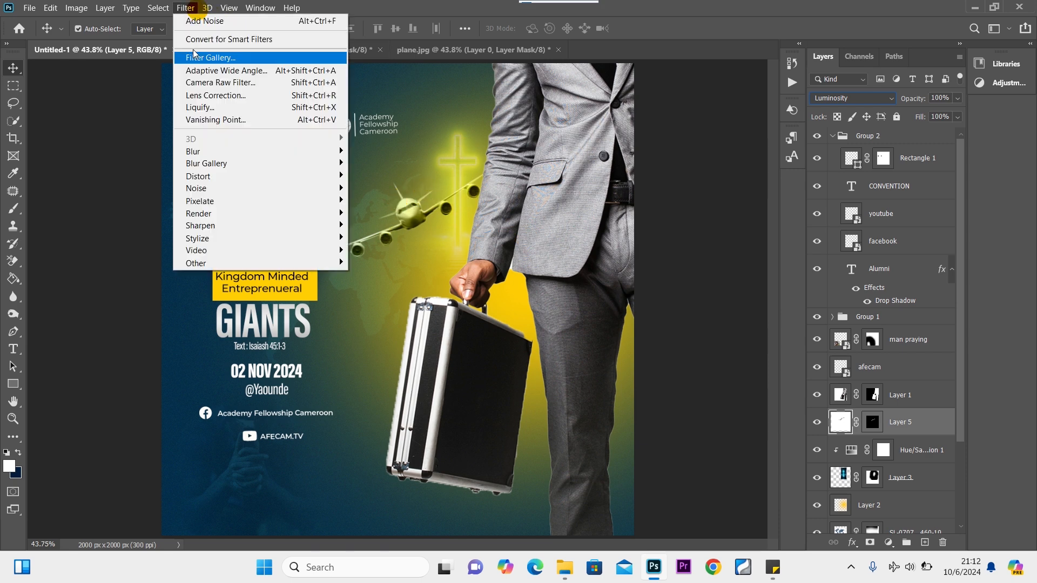
mouse_move(278, 149)
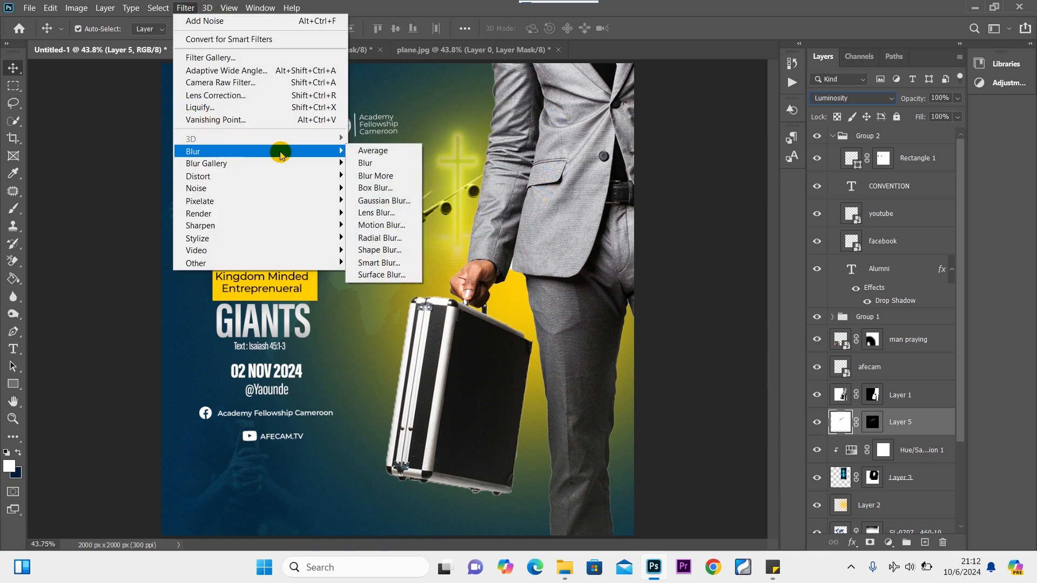
click(392, 203)
drag(783, 318, 749, 317)
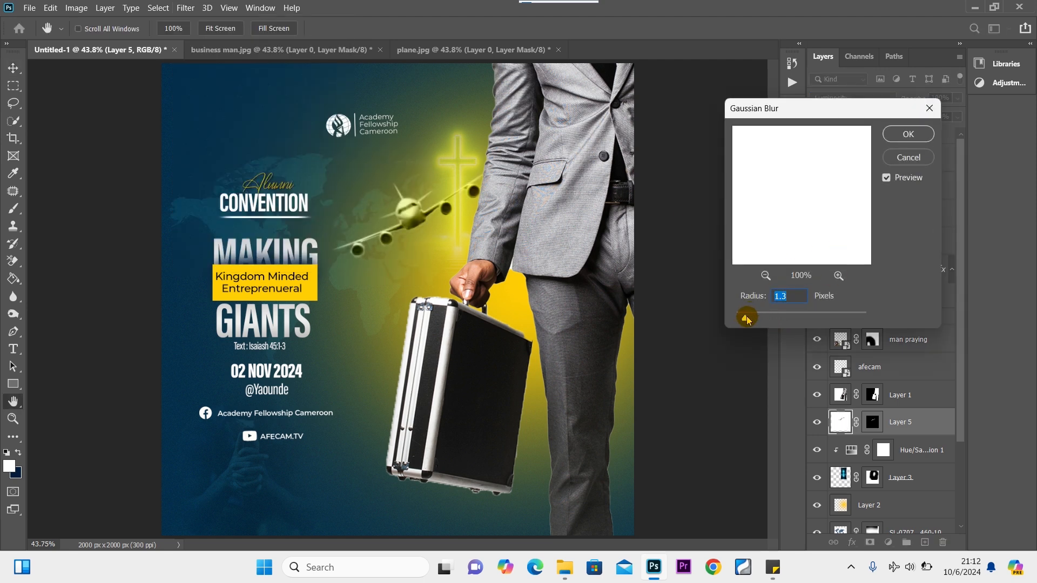
click(930, 108)
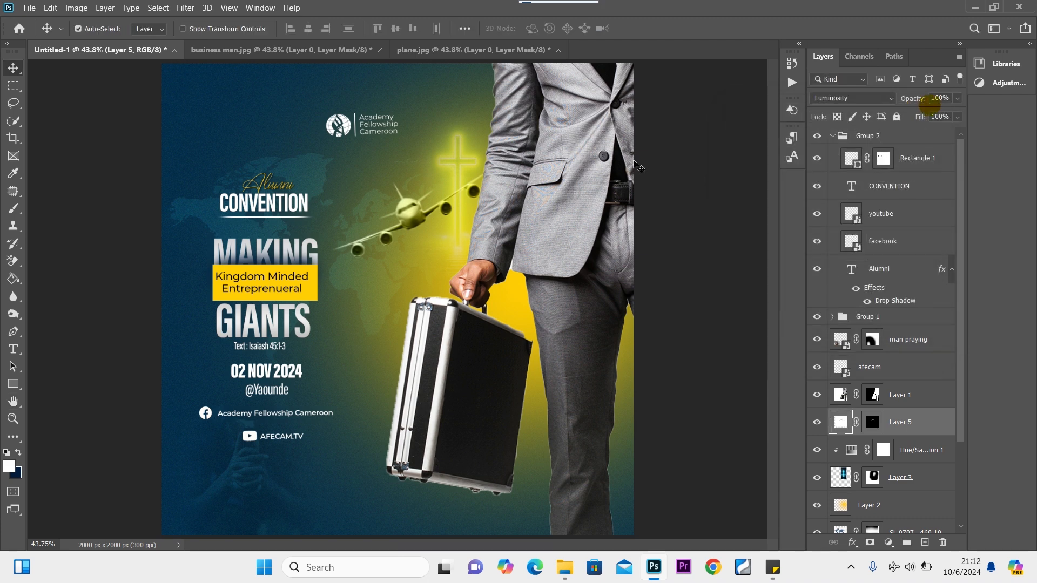
Apply a Motion Blur to the plane layer with an angle of 17° and a distance of 20 pixels.
click(185, 8)
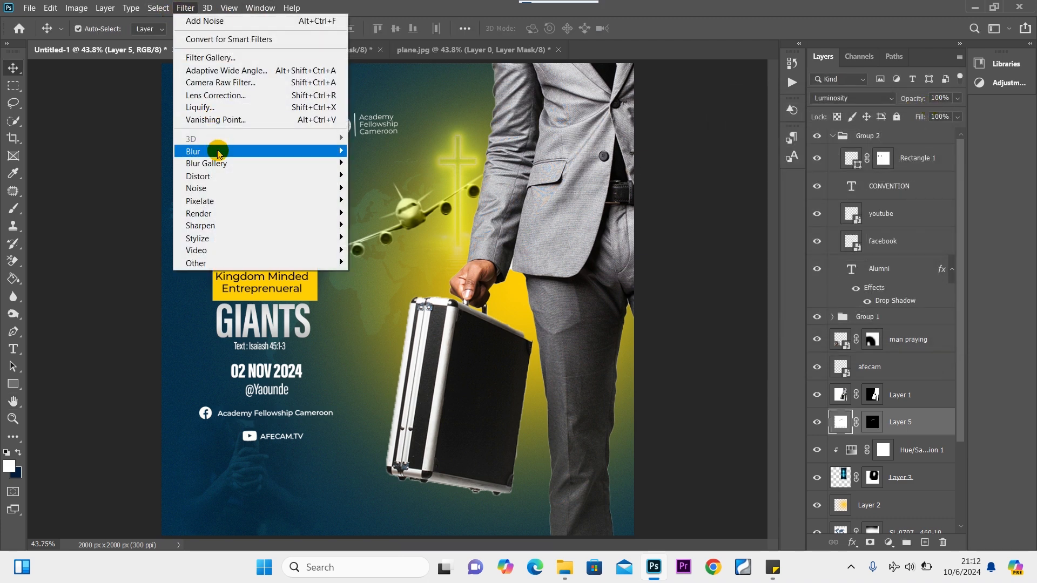
mouse_move(216, 151)
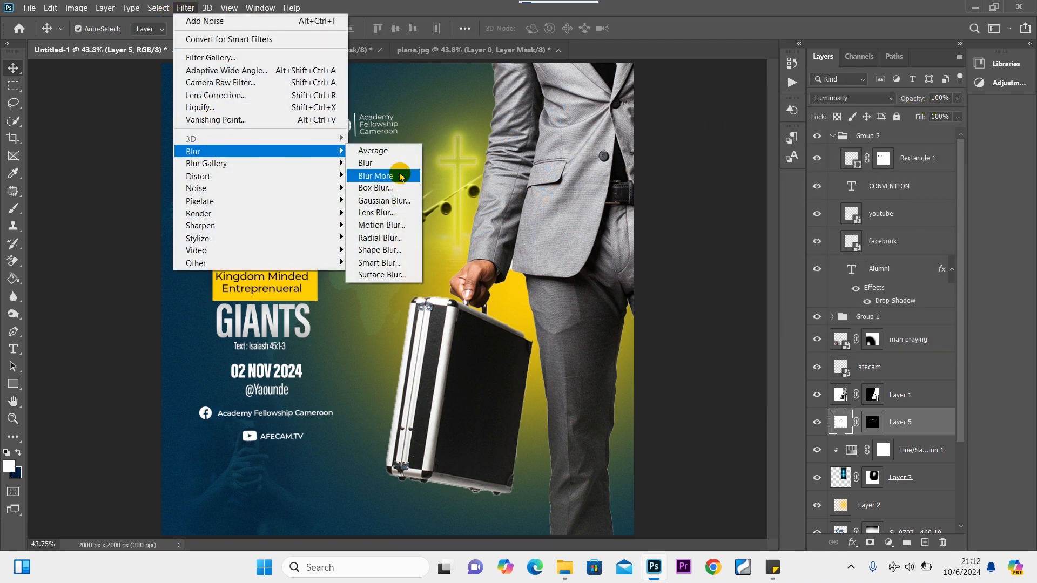
click(381, 225)
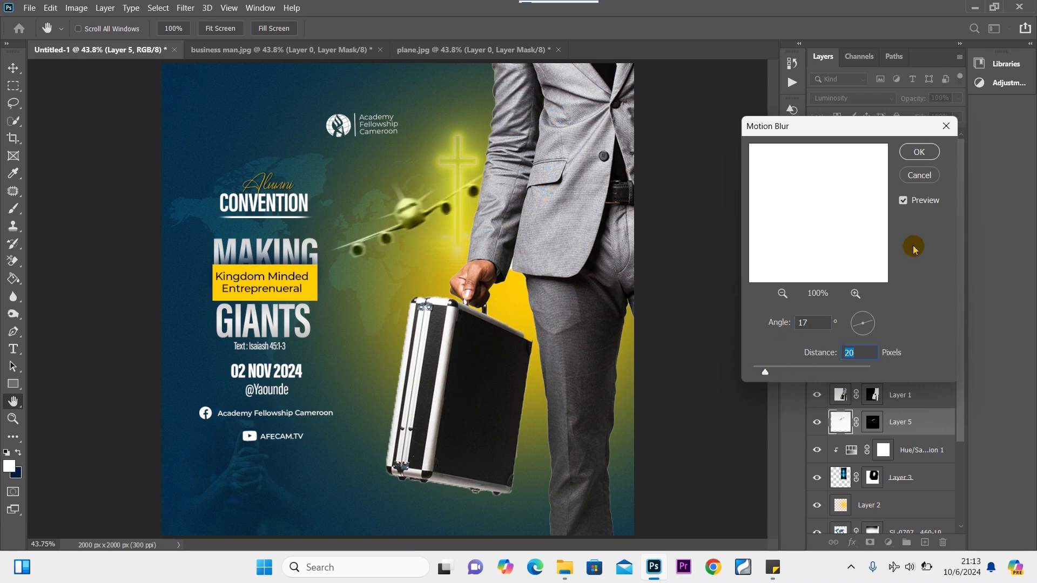
click(921, 151)
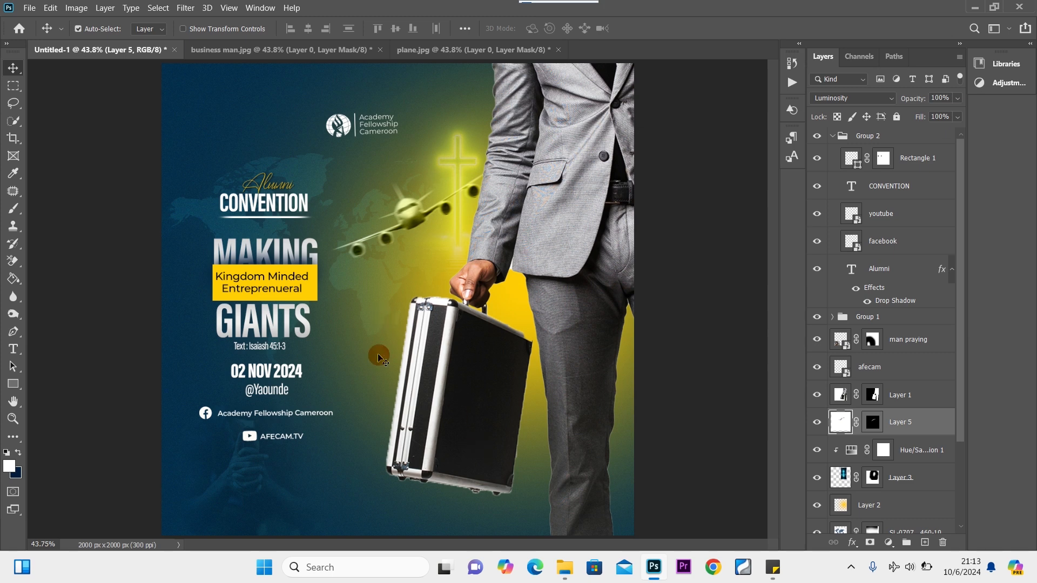
Move the man with the briefcase slightly upward on the flyer.
drag(474, 427, 482, 415)
click(457, 161)
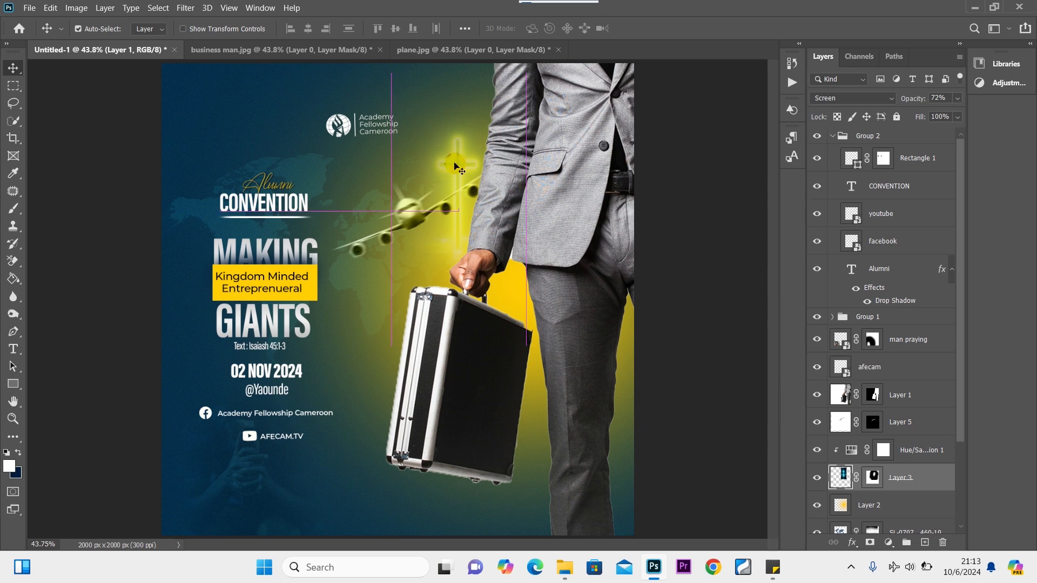
Shift the yellow glow on Layer 2 downward and scale it to 106.40% to reach the canvas's upper edge.
click(512, 295)
drag(513, 295, 515, 325)
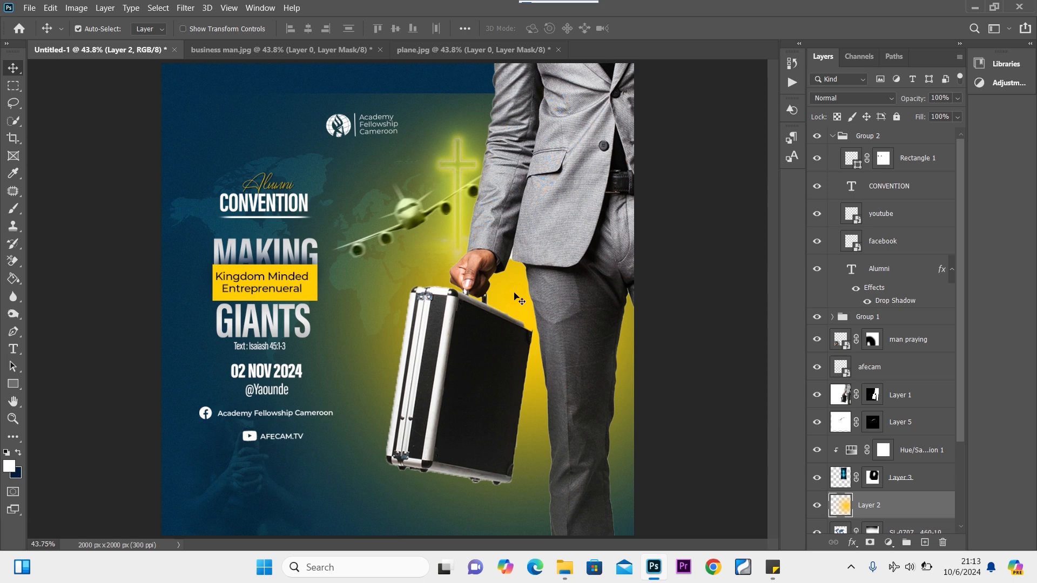
key(ctrl+t)
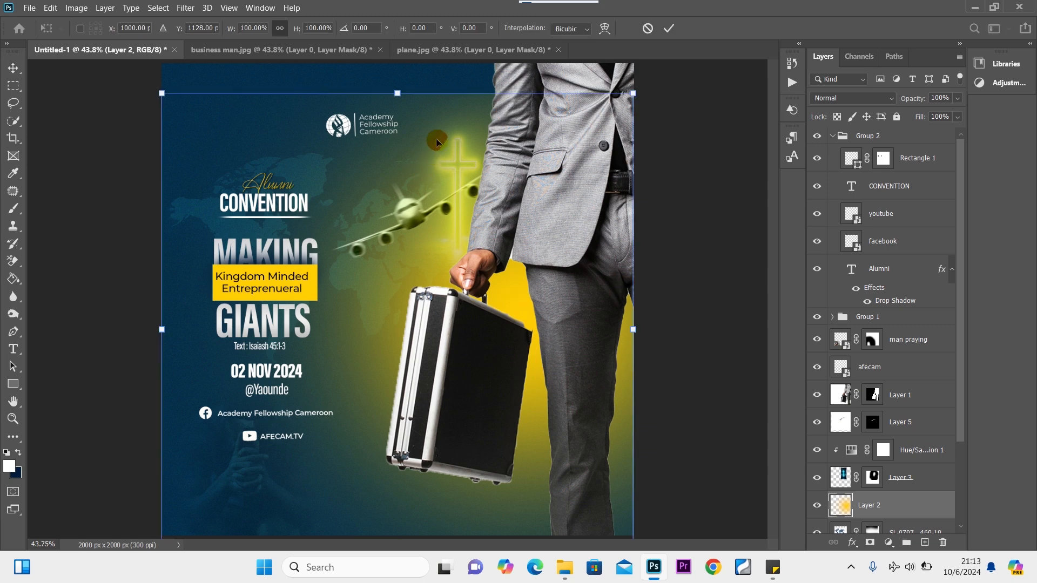
drag(400, 90, 402, 61)
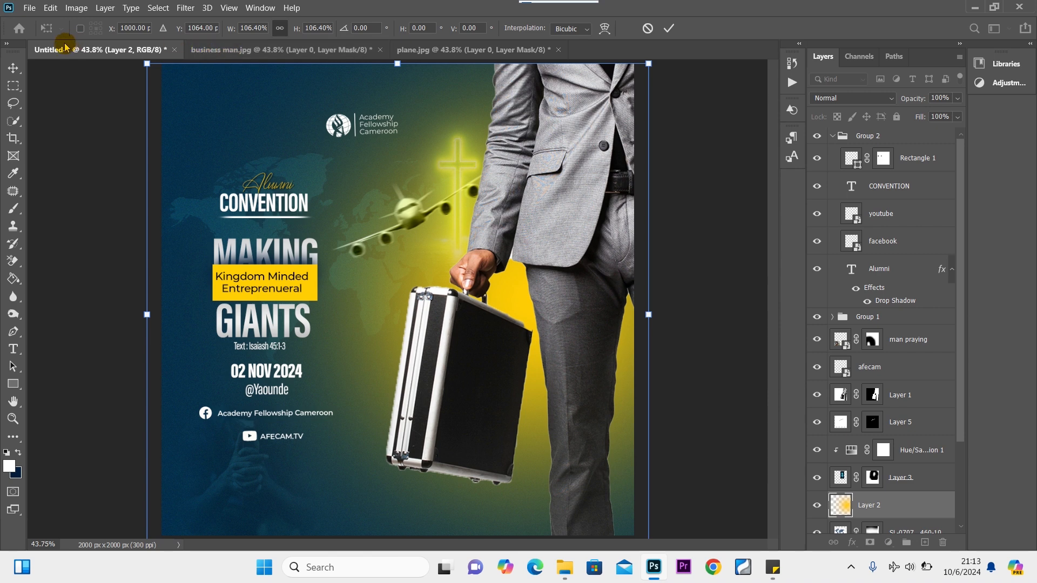
click(12, 66)
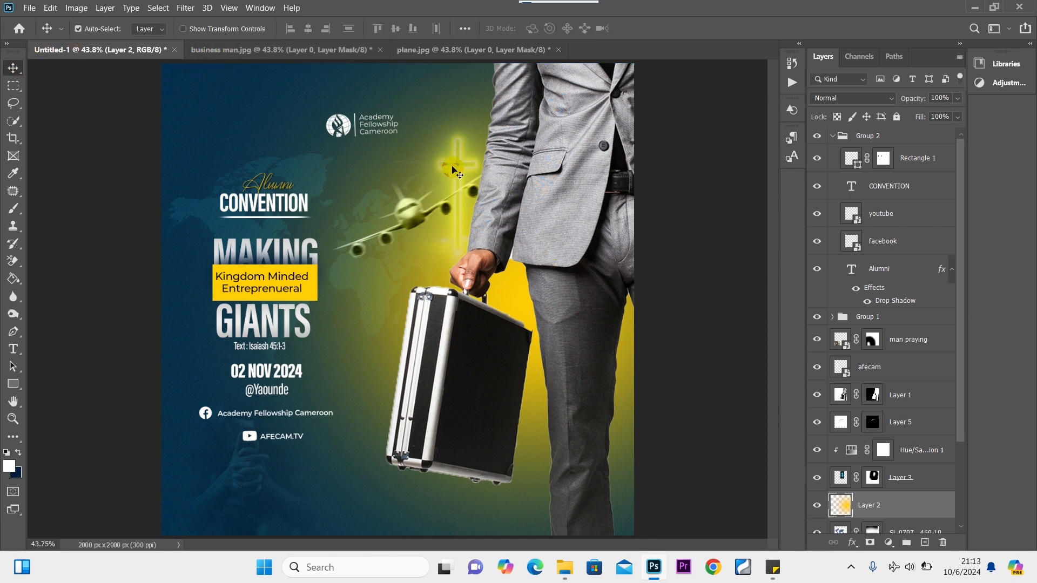
Move the glowing cross slightly upward and closer to the man's sleeve.
mouse_move(460, 169)
mouse_down()
mouse_move(460, 143)
mouse_move(463, 162)
mouse_up()
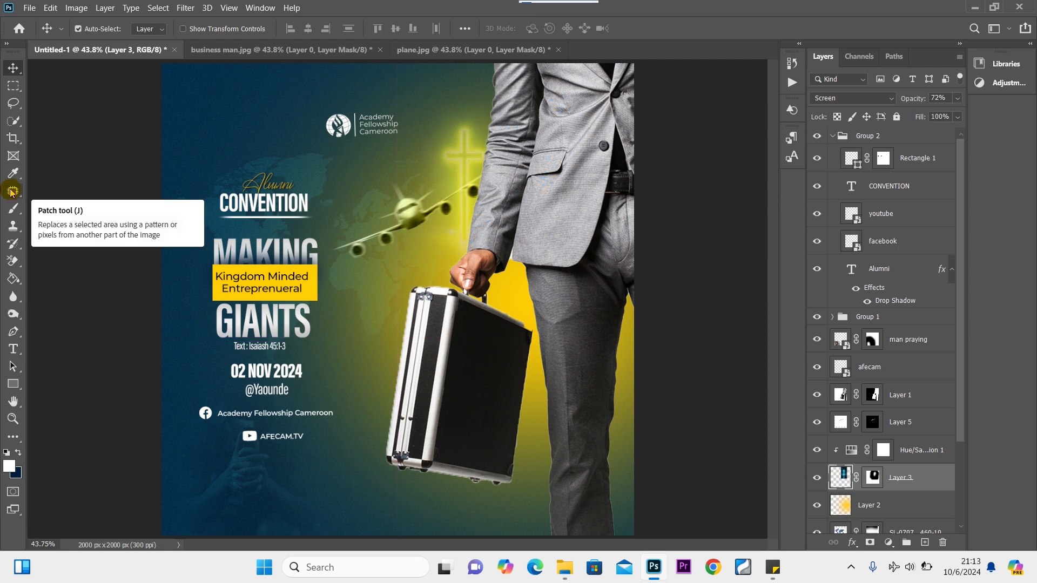
drag(560, 238, 548, 233)
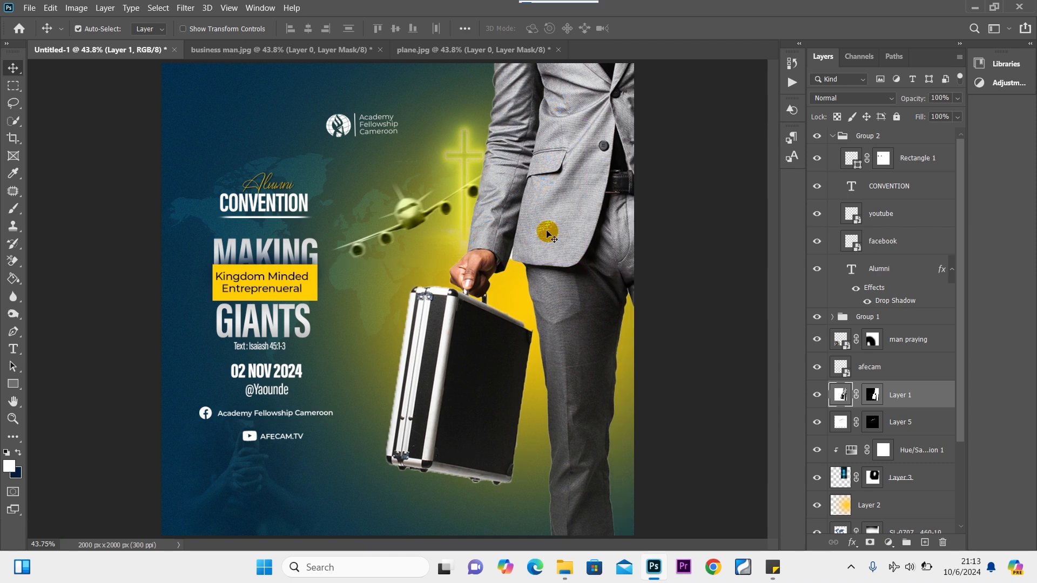
drag(438, 338, 438, 338)
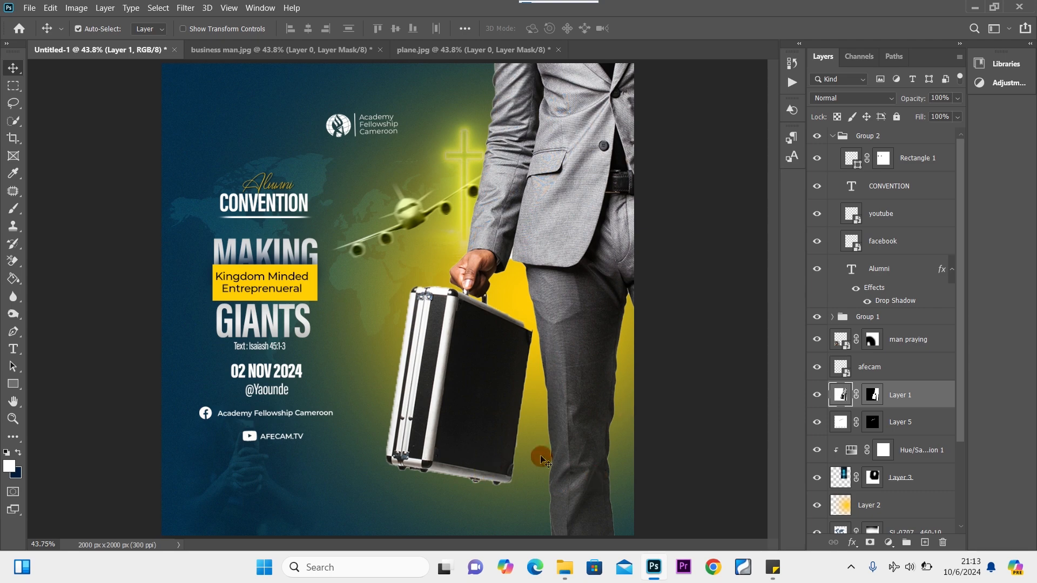
Place the money image from the convention folder into the flyer at 100% scale.
mouse_move(569, 562)
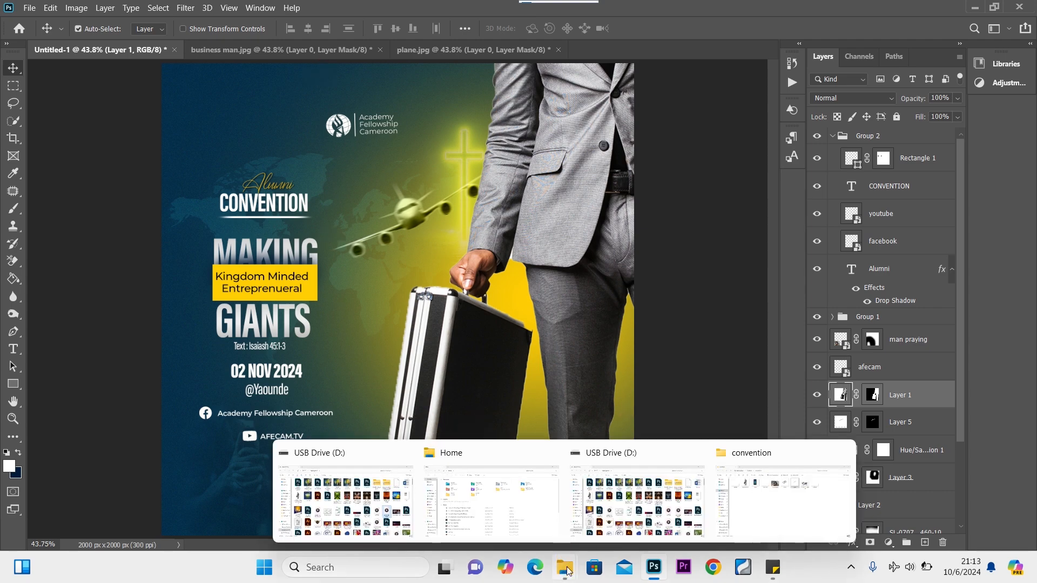
click(781, 498)
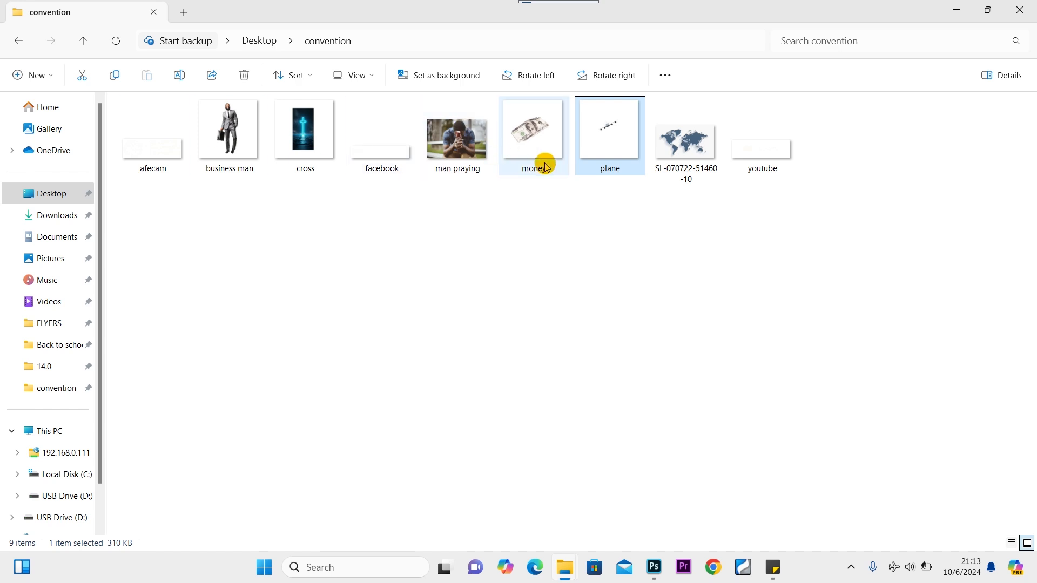
drag(537, 135, 402, 386)
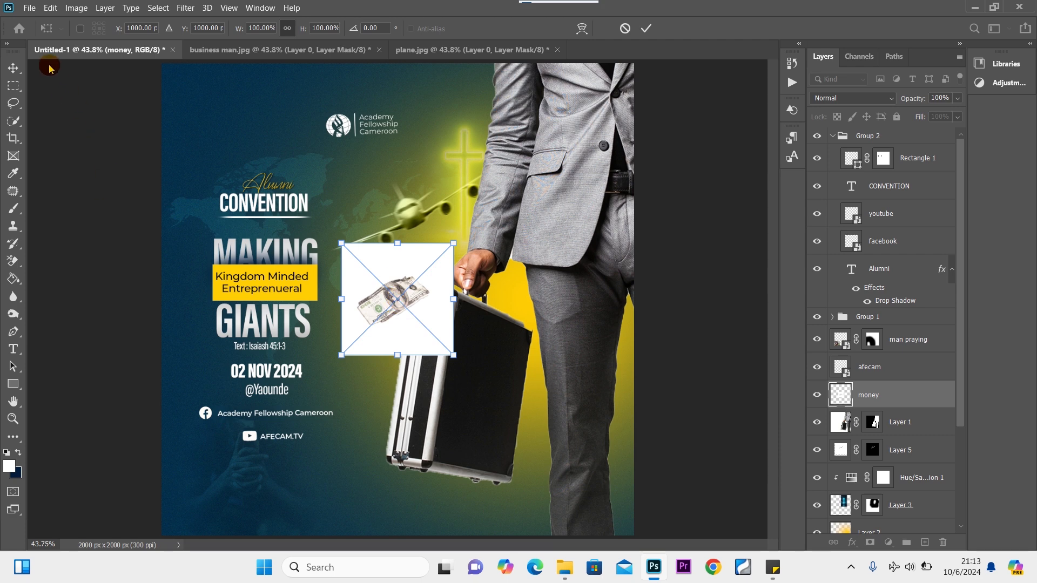
click(13, 68)
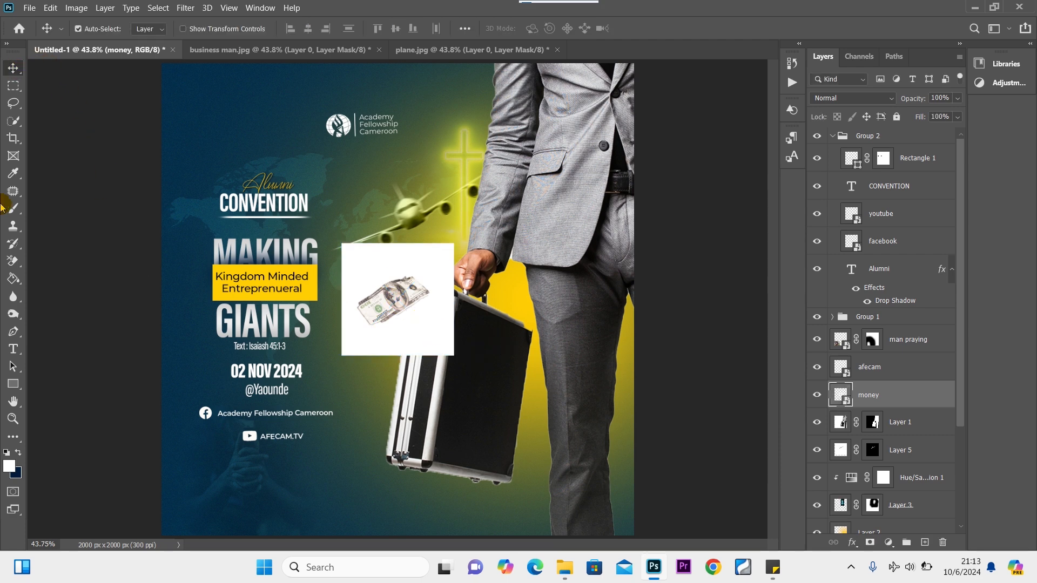
Select the banknote on the money layer with automatic subject selection.
click(172, 8)
click(184, 162)
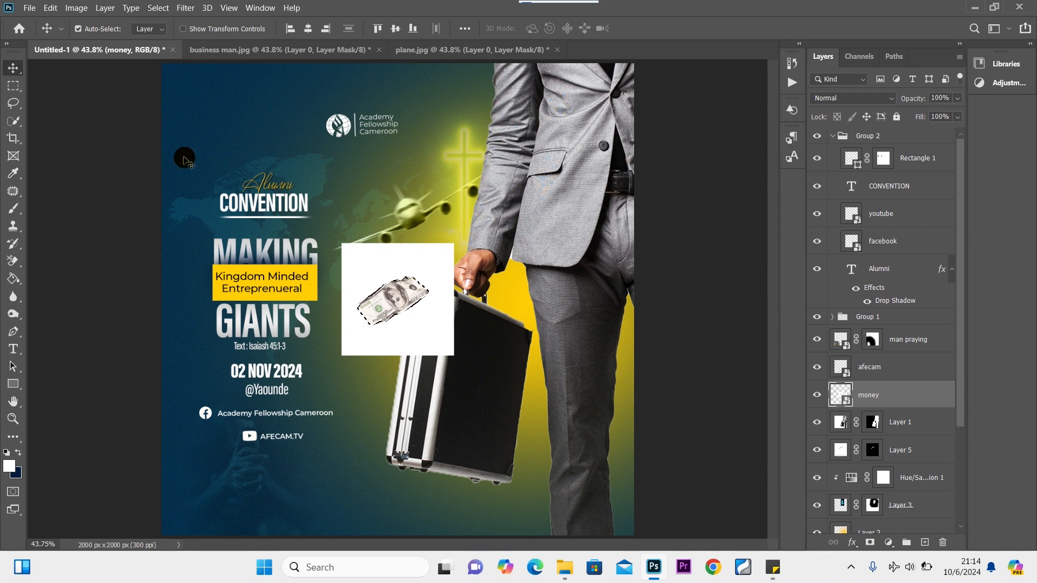
Mask the money layer to the selected banknote and move the note onto the man's lower trouser leg.
click(870, 543)
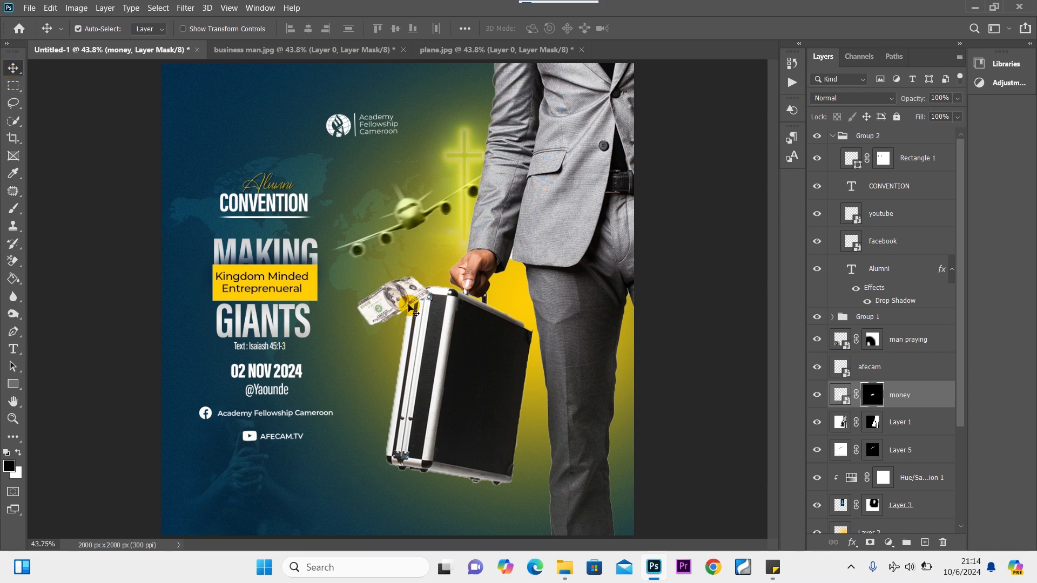
drag(403, 301, 570, 474)
Shift the man with the briefcase and the glowing cross slightly left to open space at the canvas's right edge.
drag(577, 400, 556, 401)
drag(459, 155, 438, 156)
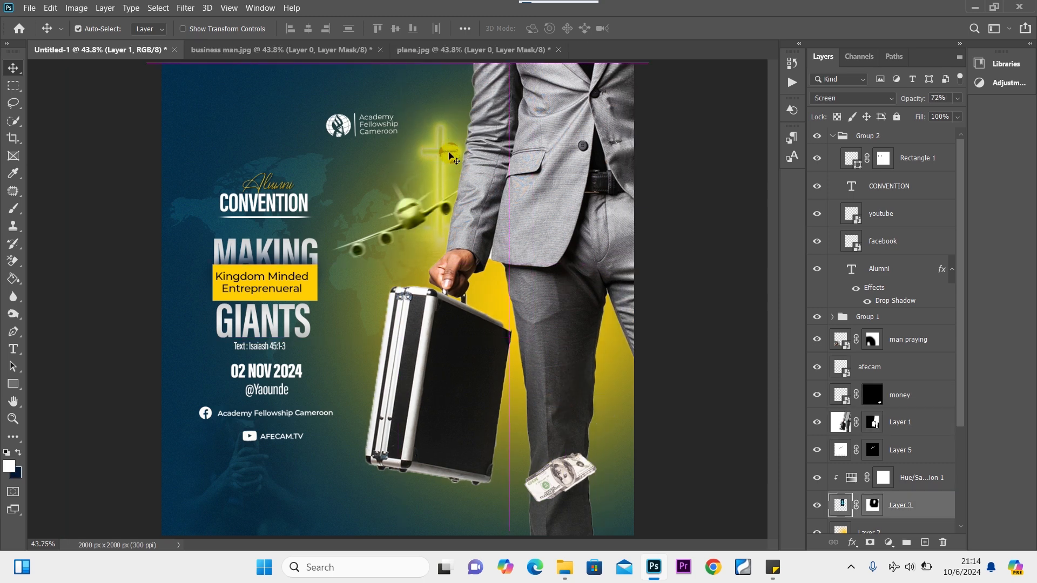
drag(585, 233, 575, 233)
Duplicate the banknote and spread the two notes, with the copy above and to the right of the original.
drag(566, 486, 569, 450)
key(ctrl+j)
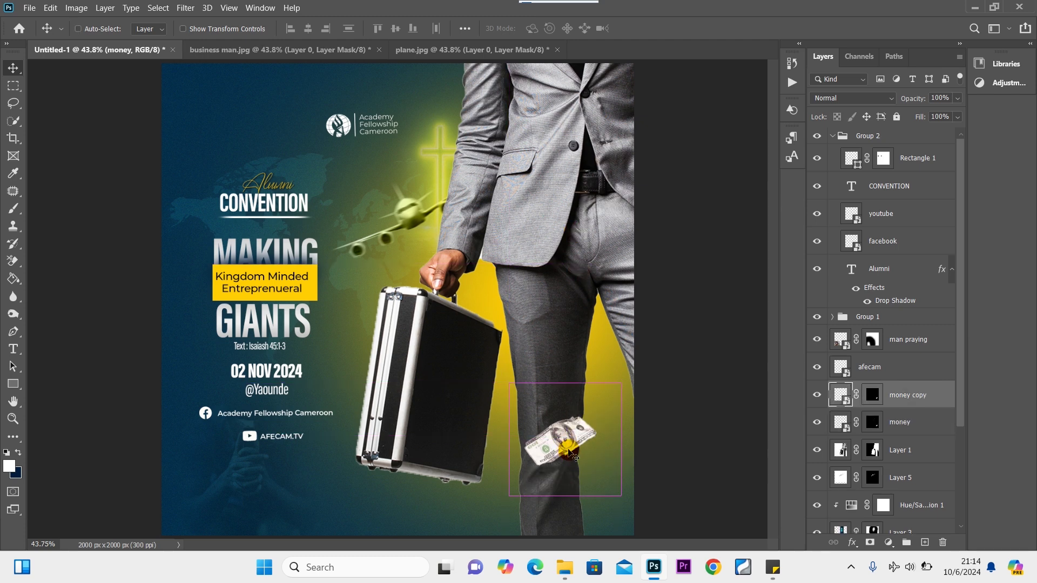
drag(571, 440, 598, 398)
click(552, 462)
drag(552, 462, 543, 481)
click(574, 409)
click(584, 414)
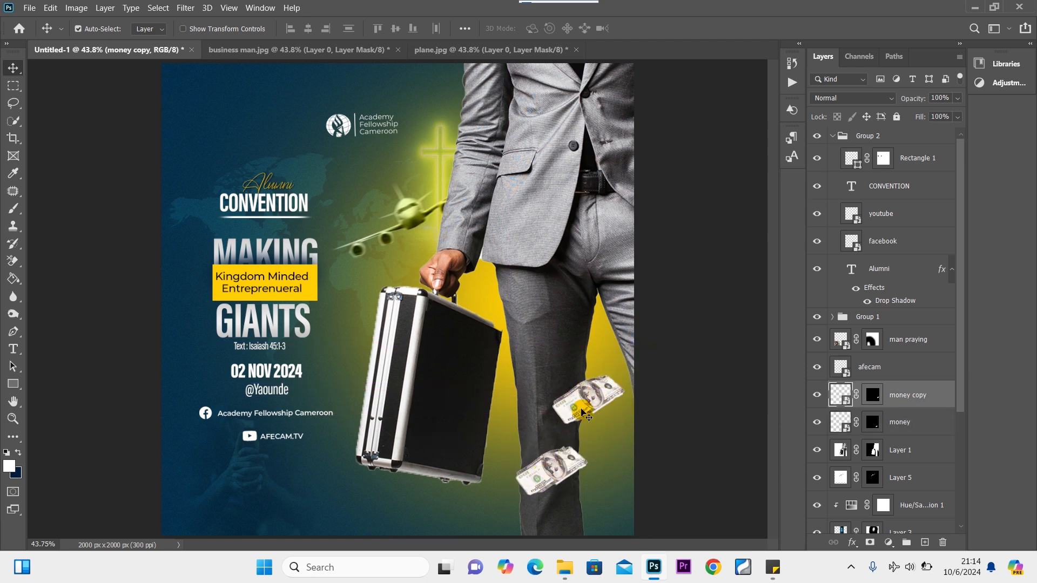
key(ctrl+t)
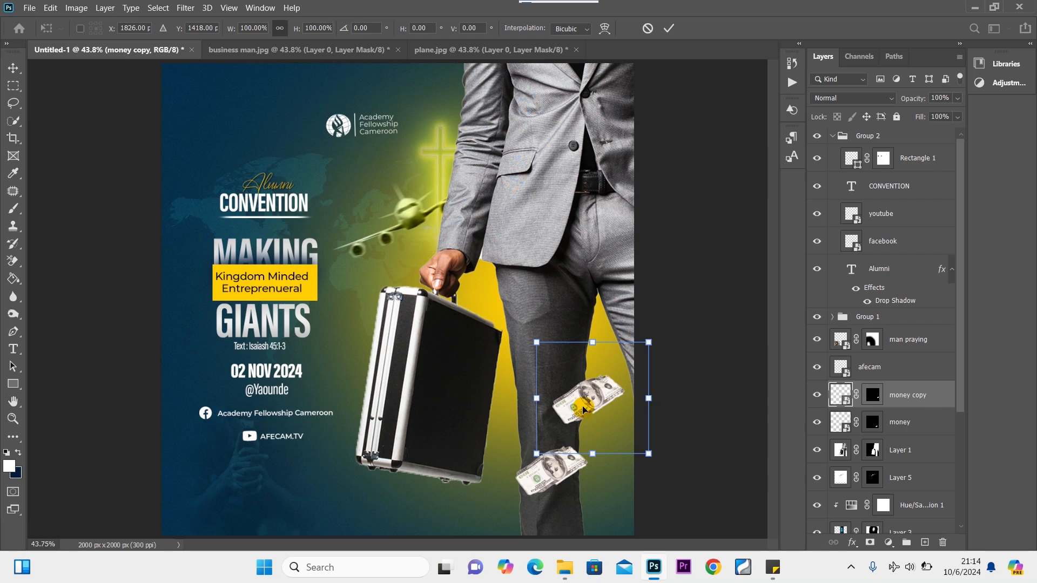
right_click(584, 411)
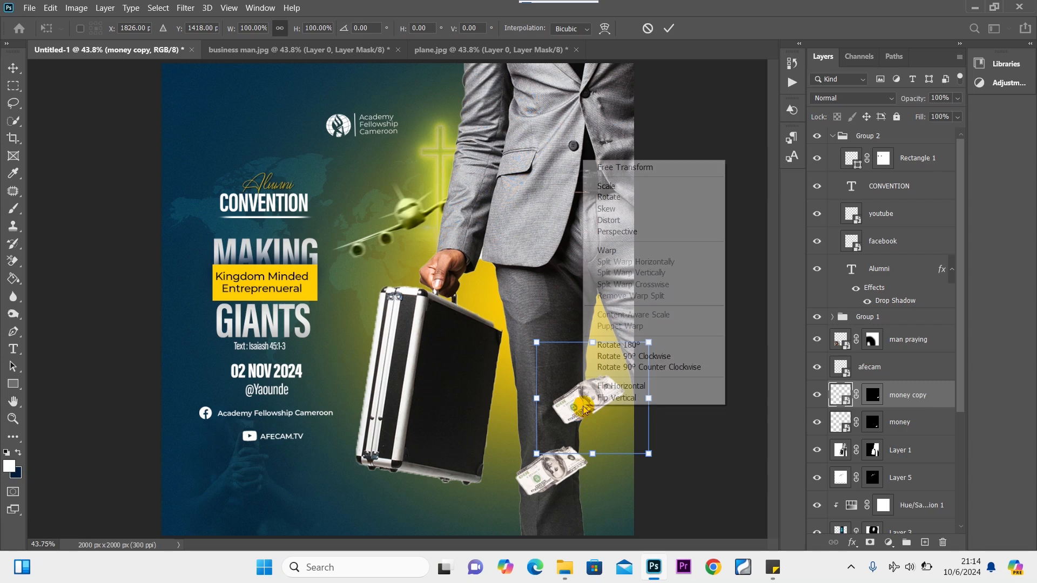
click(632, 251)
click(549, 232)
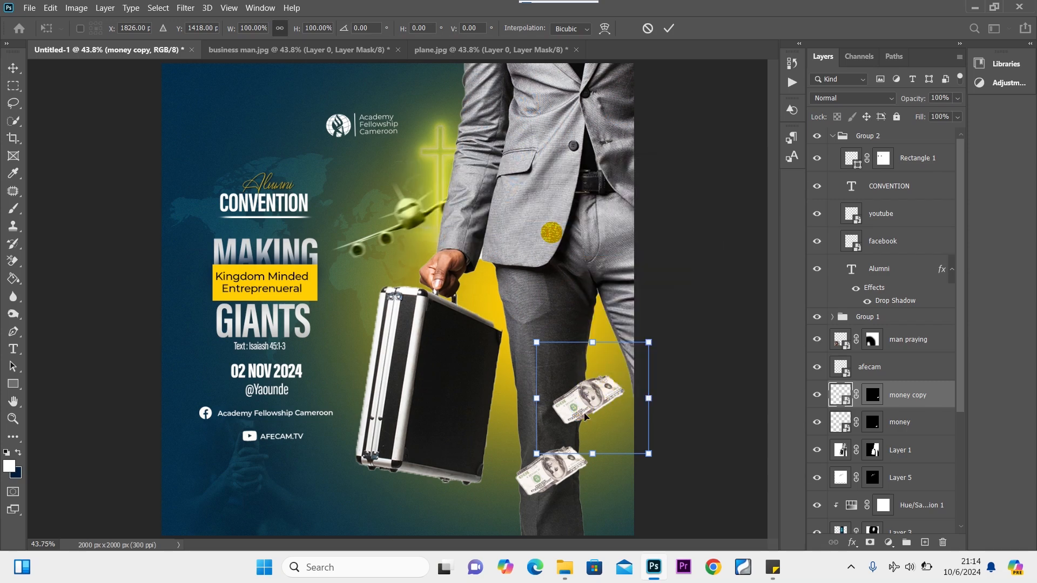
mouse_move(593, 343)
mouse_down()
mouse_move(595, 388)
mouse_move(578, 343)
mouse_up()
right_click(590, 403)
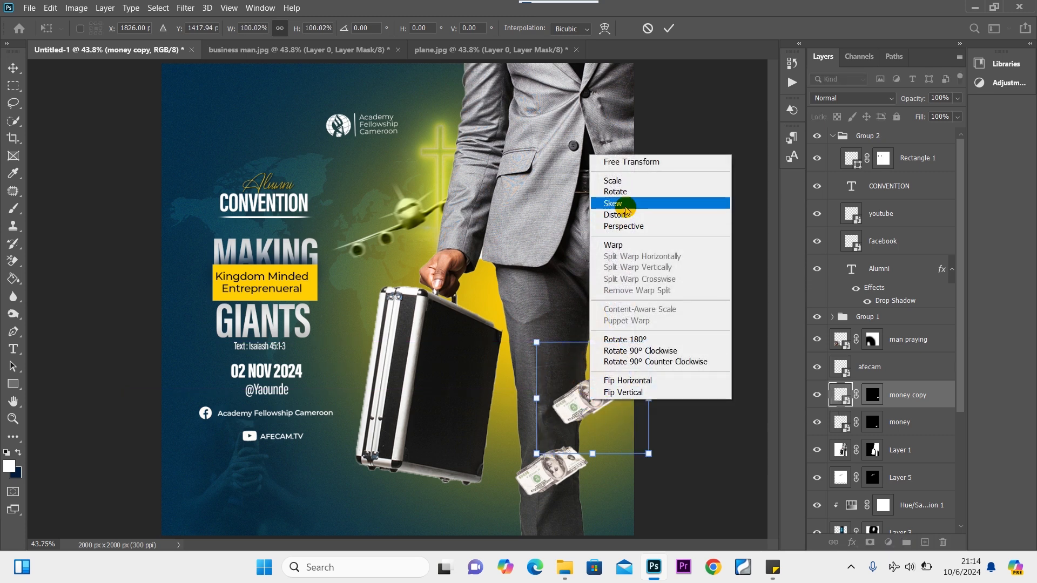
click(614, 246)
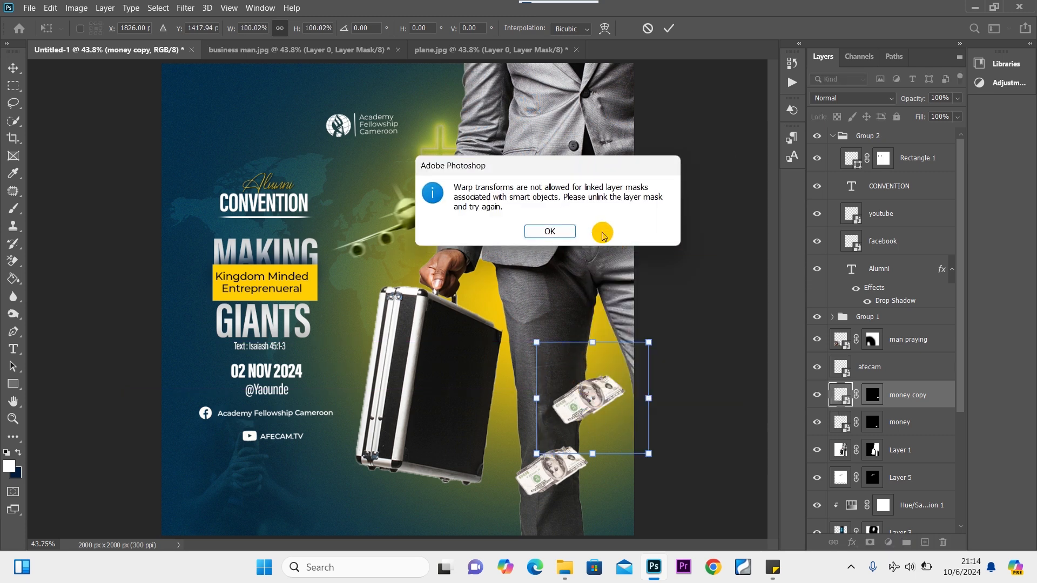
click(549, 232)
Rasterize the money copy layer.
click(936, 398)
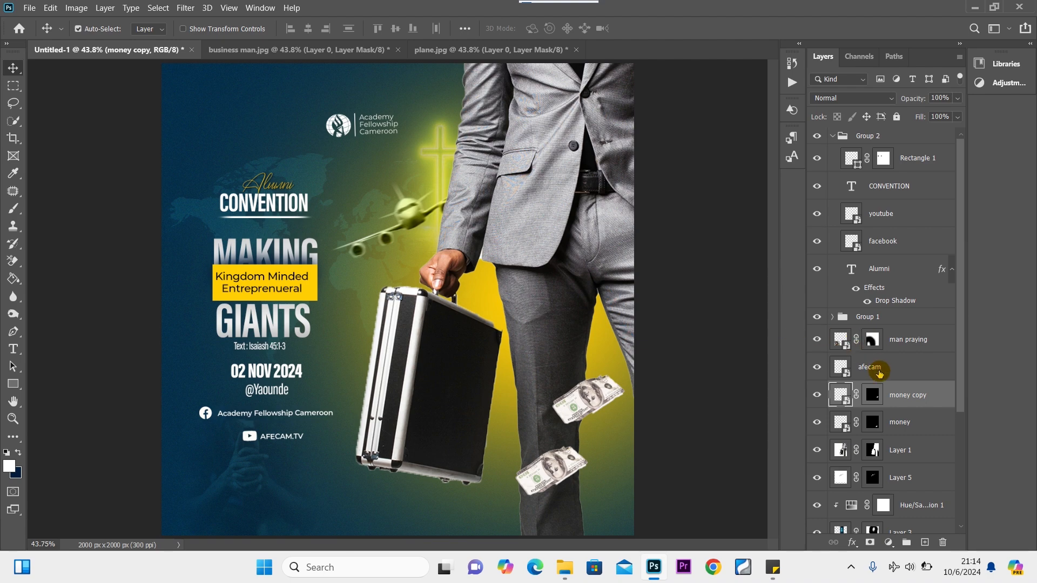
right_click(910, 394)
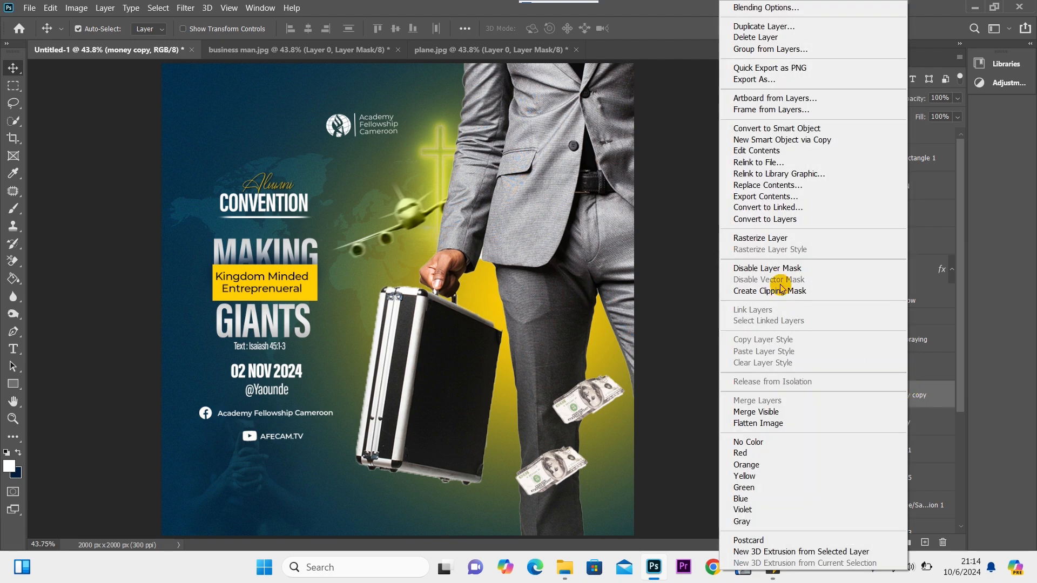
click(768, 243)
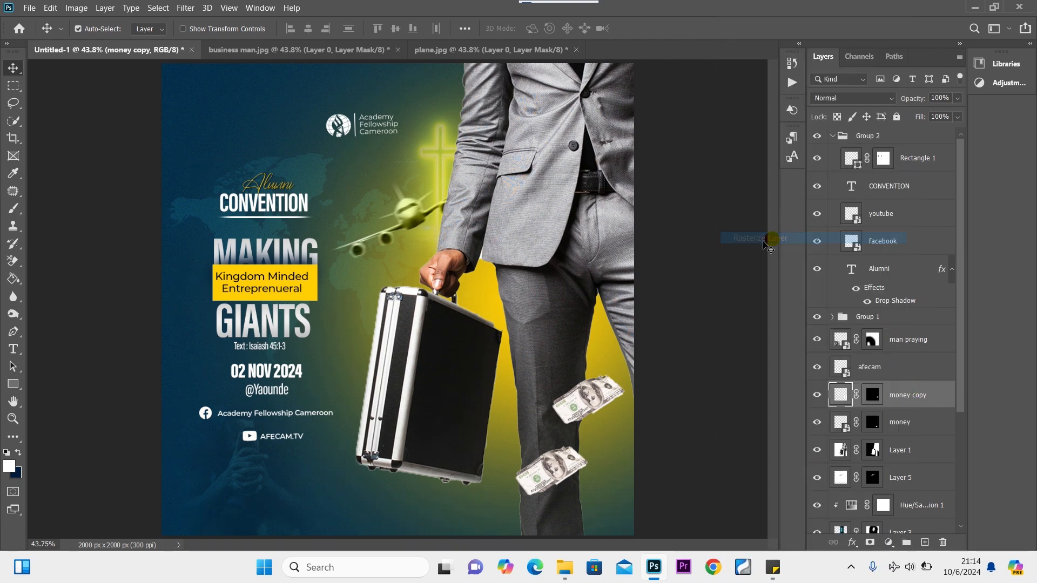
Warp the money copy so the banknote's upper right end curls upward.
key(ctrl+t)
right_click(589, 407)
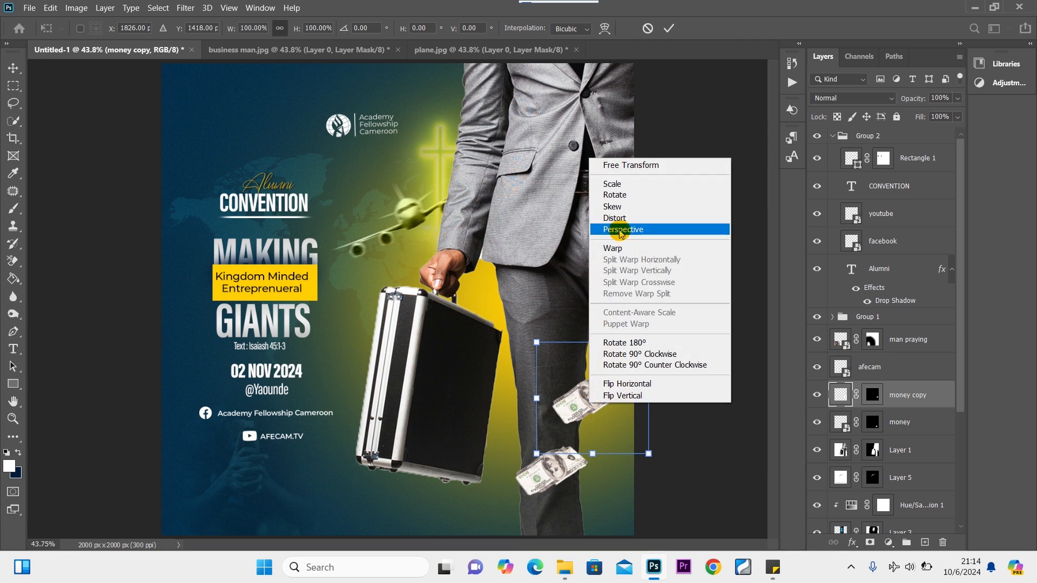
click(624, 248)
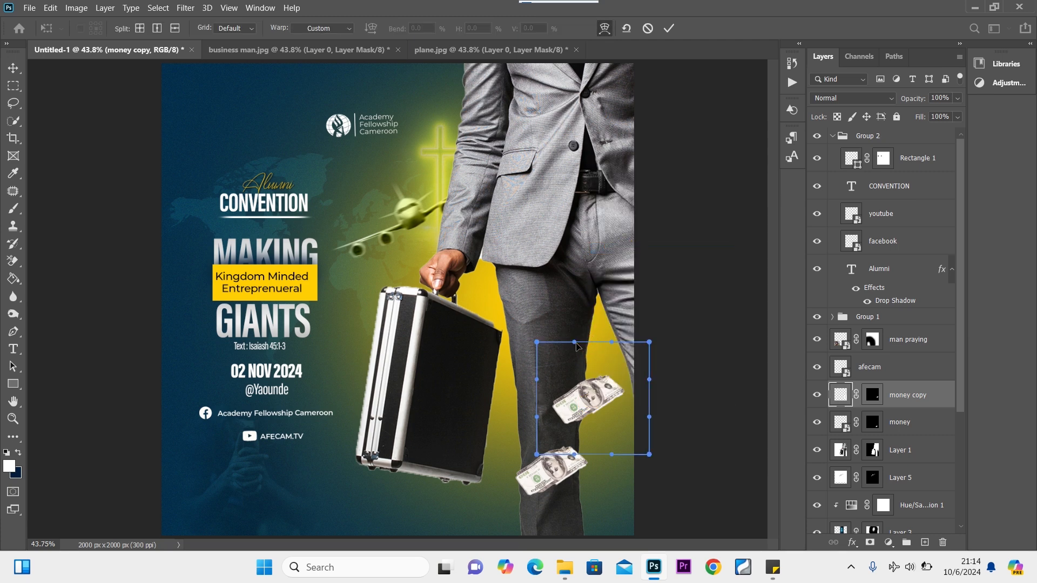
mouse_move(576, 344)
mouse_down()
mouse_move(643, 452)
mouse_move(542, 295)
mouse_move(471, 284)
mouse_move(575, 344)
mouse_up()
drag(649, 455, 624, 396)
drag(649, 344, 326, 165)
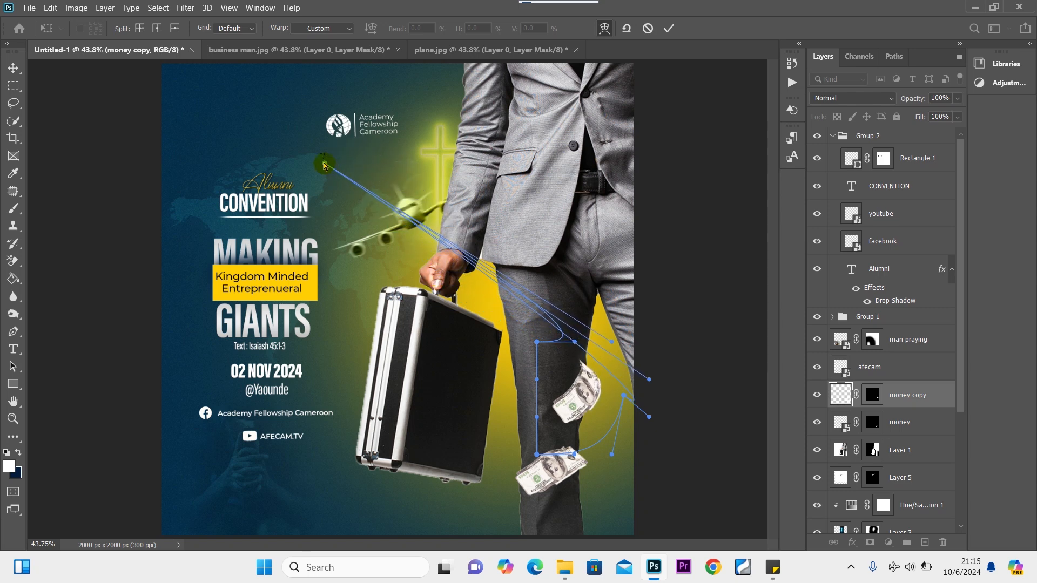
click(13, 67)
Move the curled banknote beside the briefcase and shift the flat banknote up and right across the trouser leg.
drag(563, 405, 515, 413)
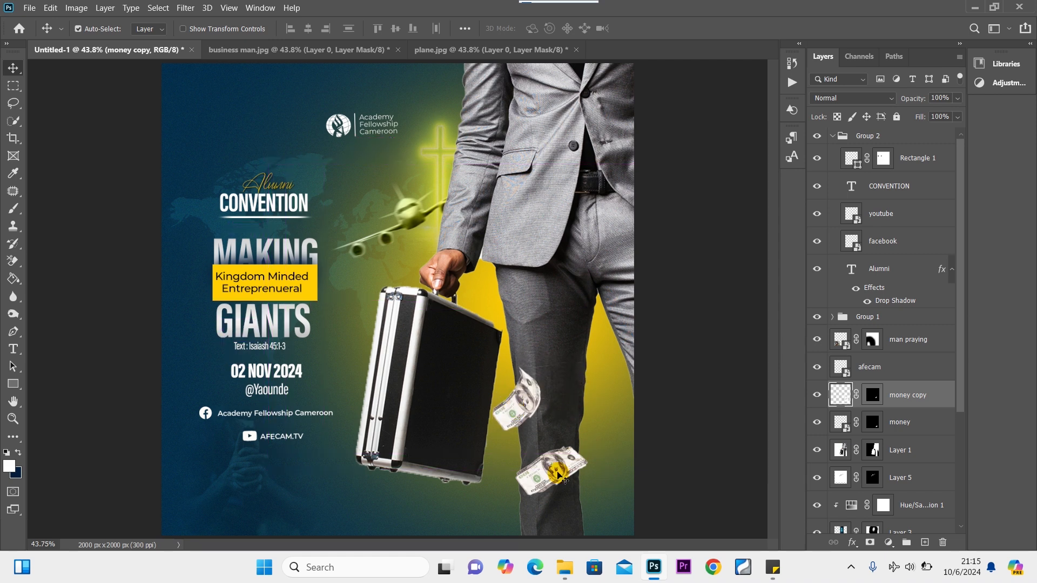
drag(557, 475, 579, 459)
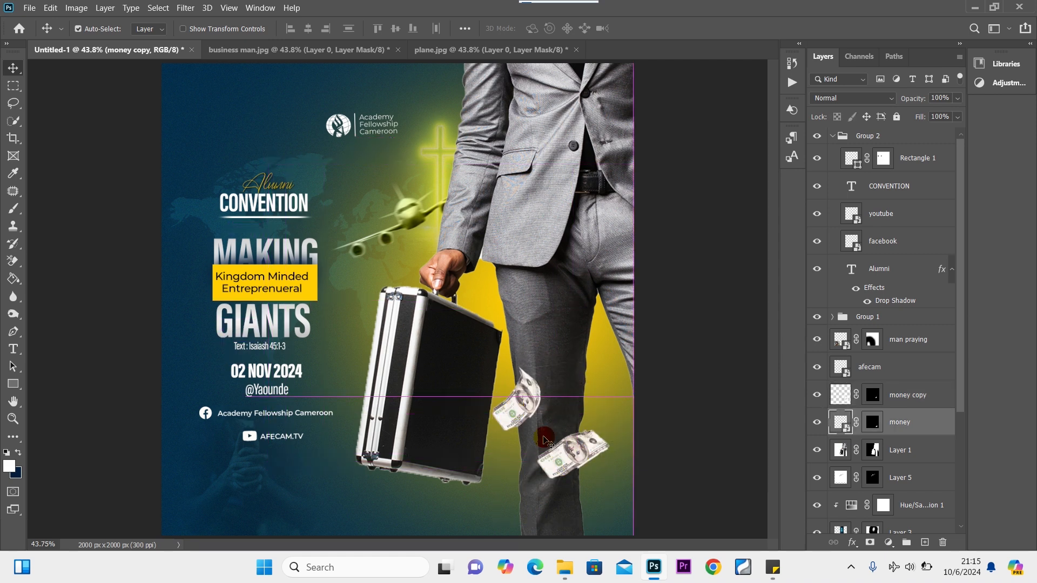
Duplicate the curled banknote, place the copy right of the trouser leg, and reorder it below Layer 1 behind the man.
click(519, 405)
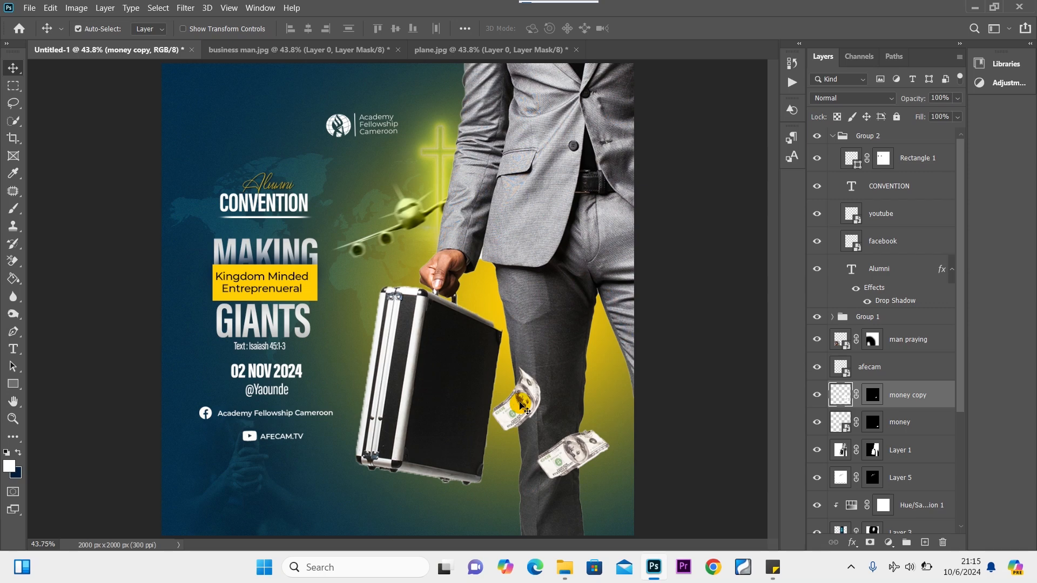
key(ctrl+j)
drag(521, 403, 593, 388)
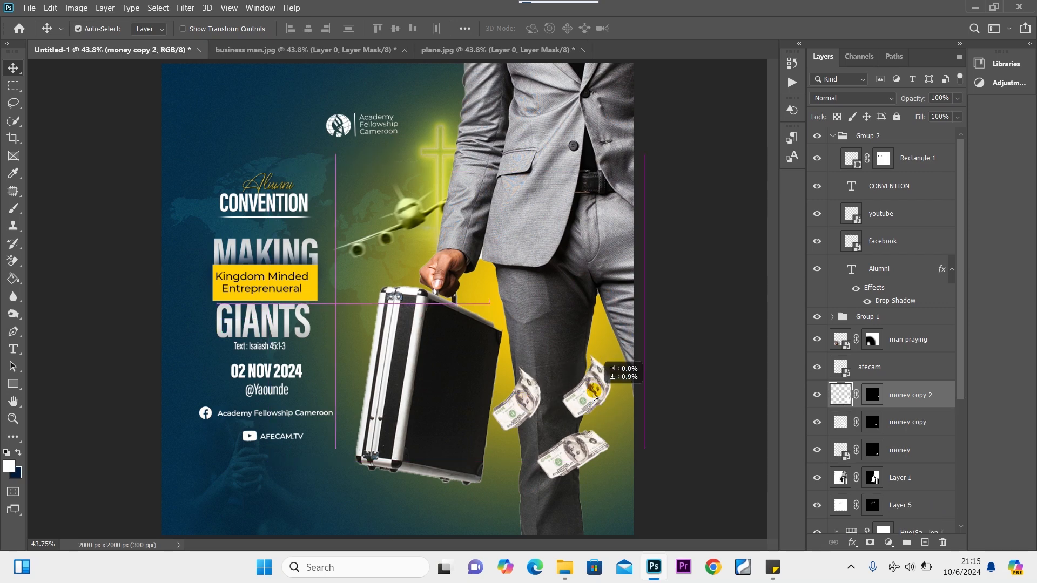
drag(927, 395, 923, 483)
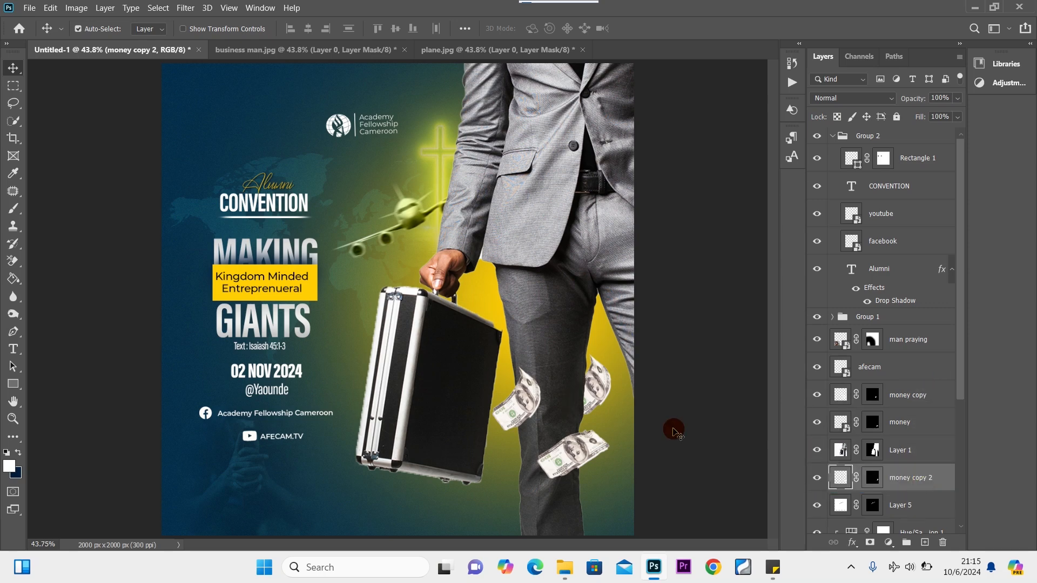
Rotate the banknote behind the man and position it partly hidden between his two trouser legs.
drag(596, 384, 597, 389)
key(ctrl+t)
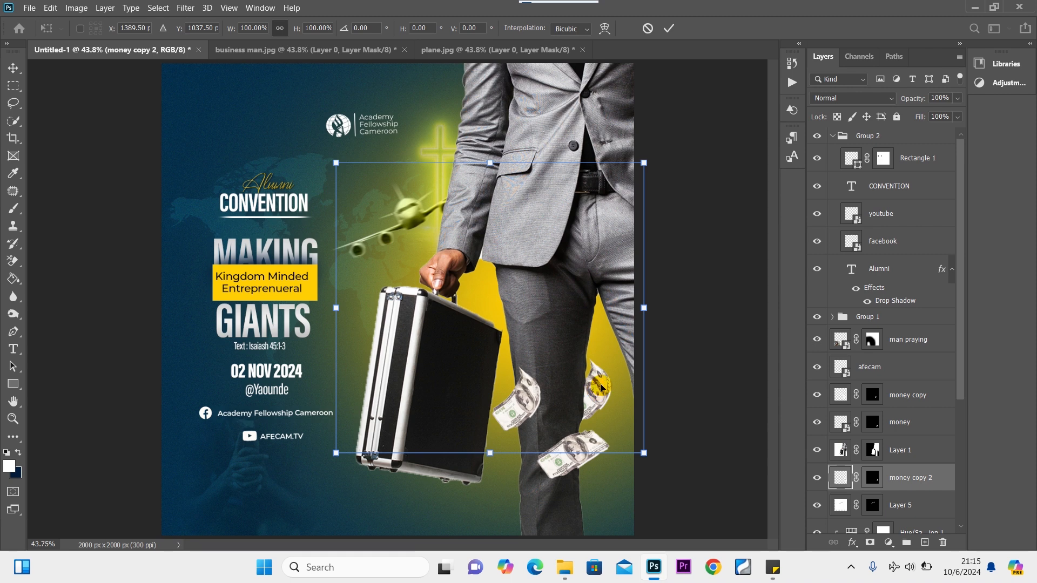
click(15, 62)
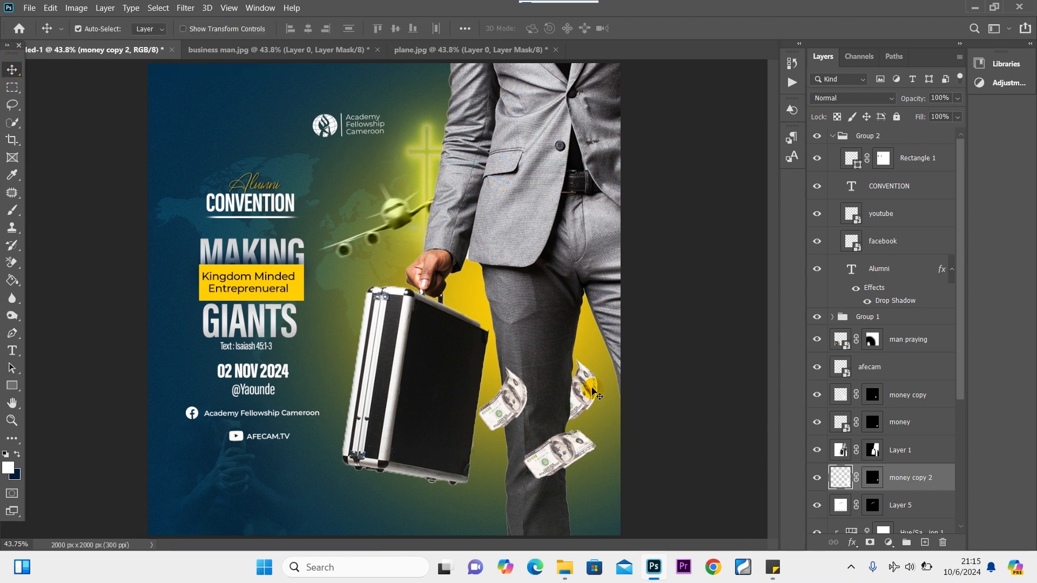
key(ctrl+t)
drag(662, 468, 498, 111)
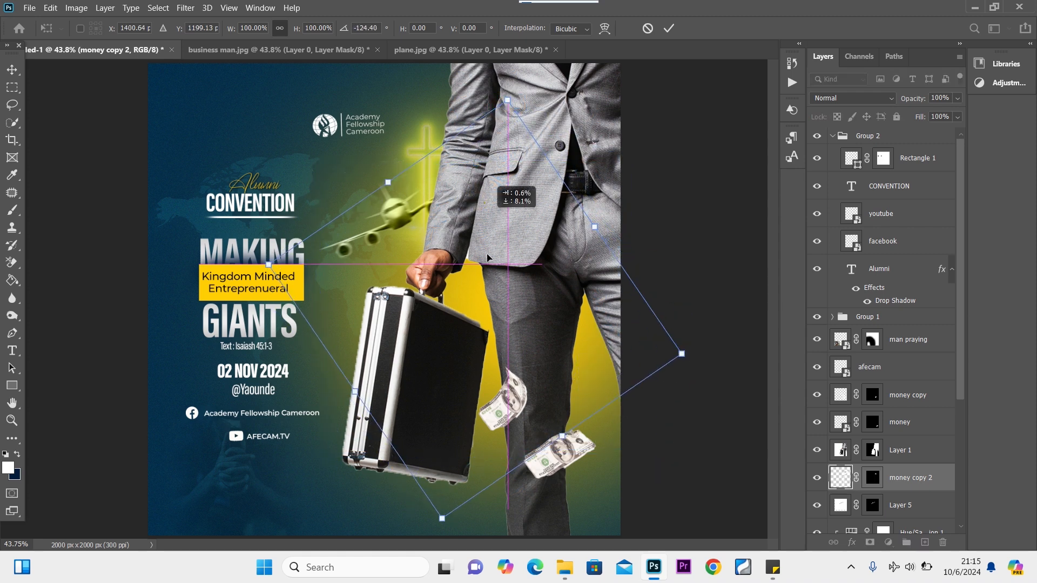
drag(494, 201, 598, 437)
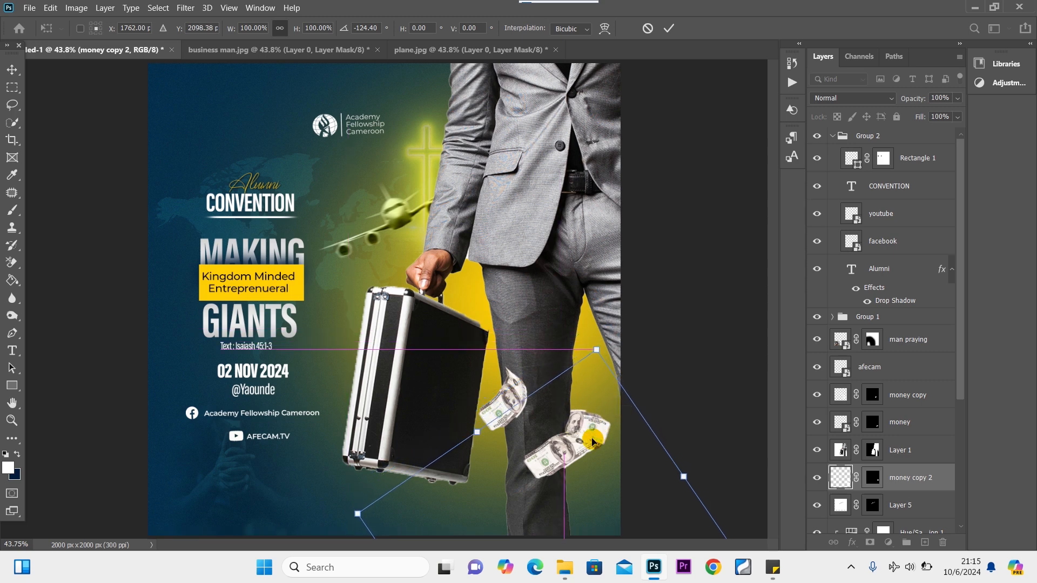
drag(620, 351, 602, 389)
click(63, 120)
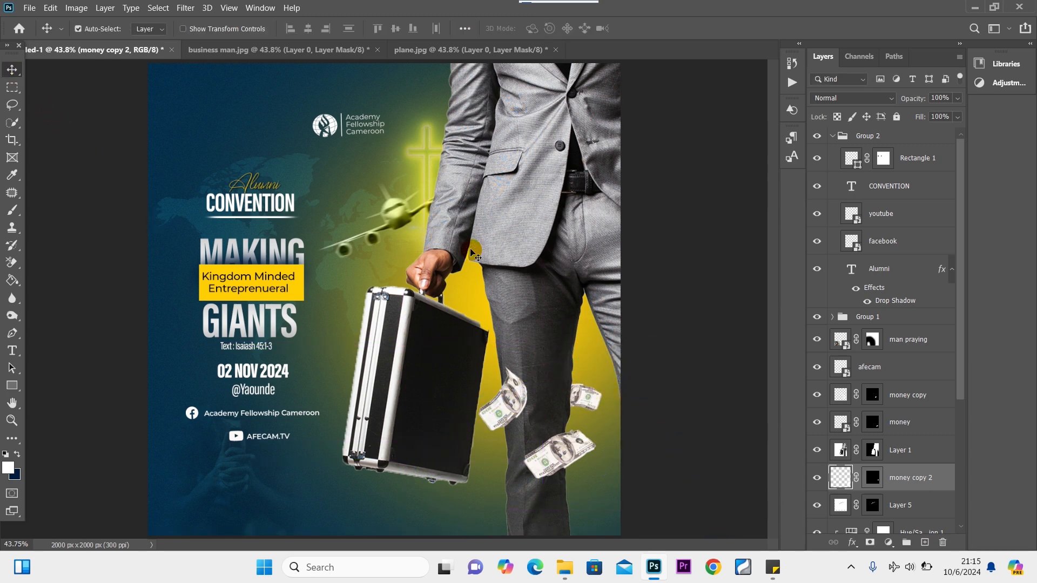
Apply a Motion Blur to money copy 2 with an angle of 17° and a distance of 20 pixels.
click(186, 8)
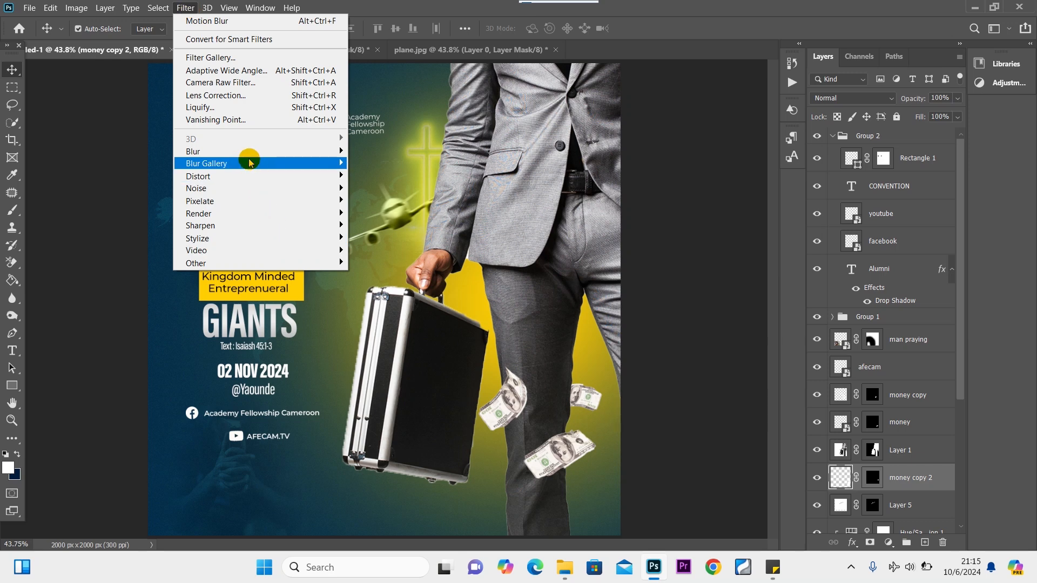
mouse_move(254, 153)
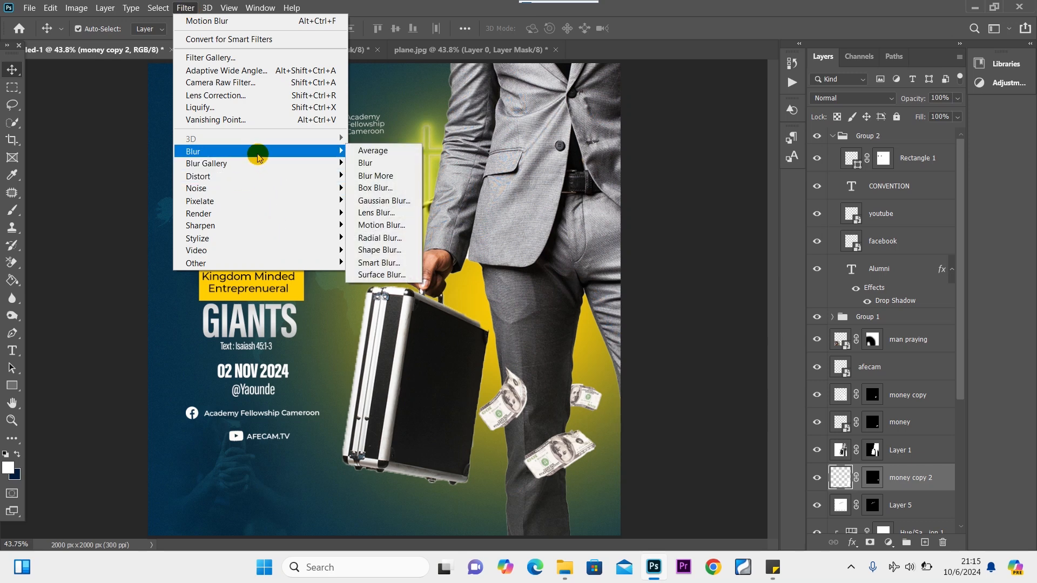
click(367, 227)
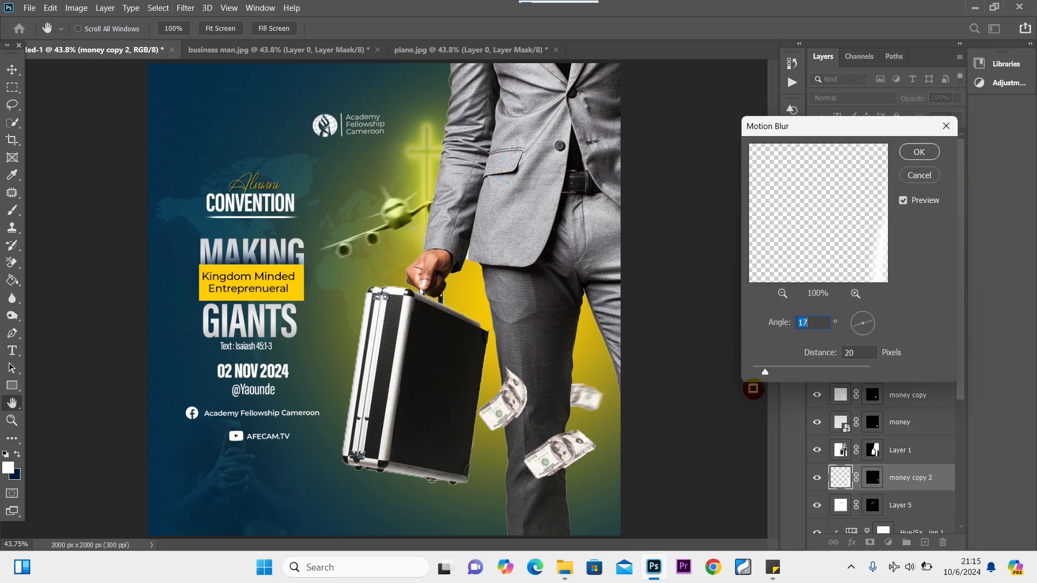
click(919, 152)
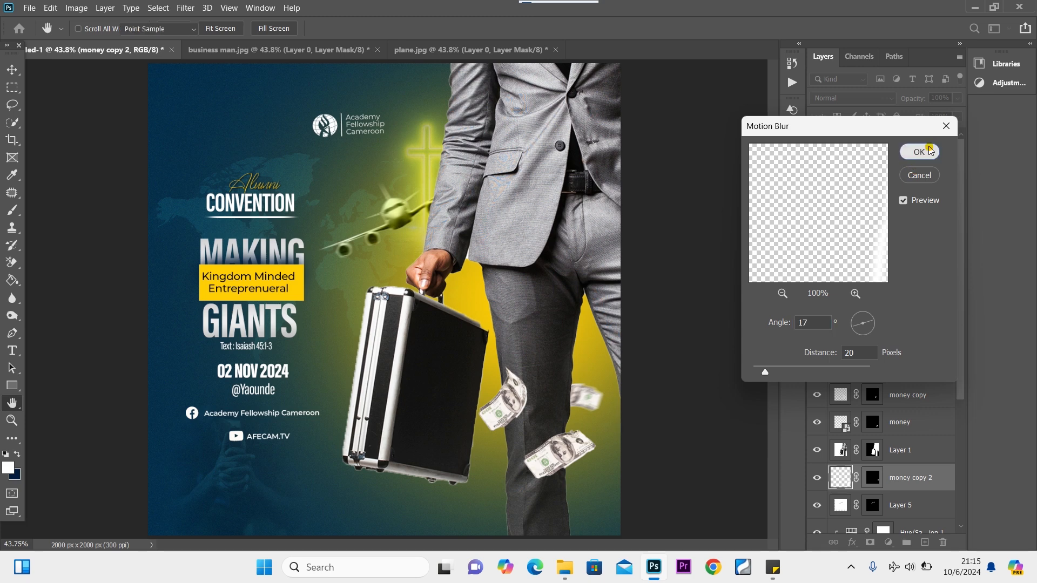
Duplicate the flat banknote, with one note at the canvas's right edge and the other below the briefcase's lower right corner.
drag(581, 451, 567, 456)
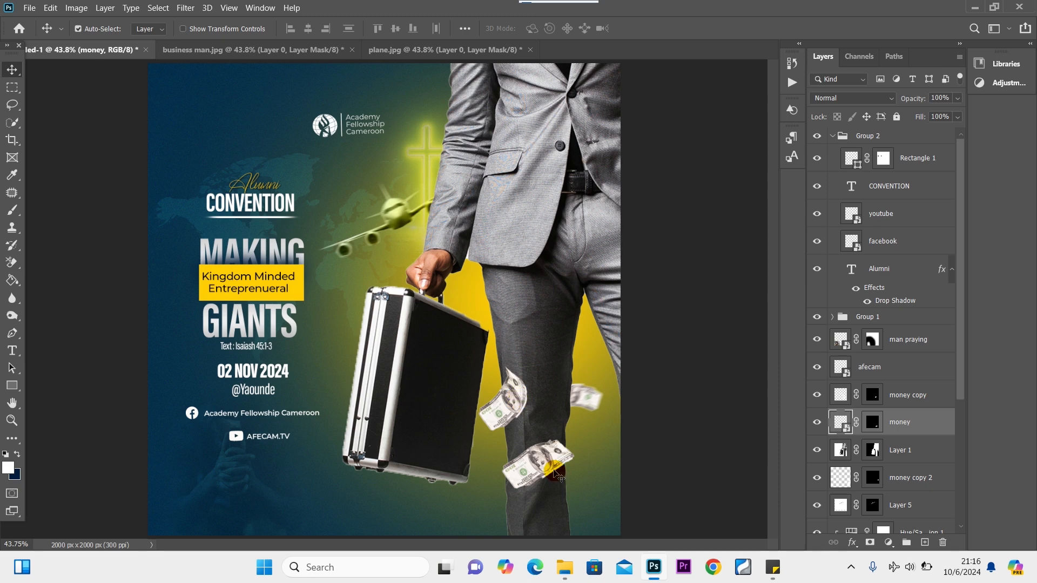
key(ctrl+j)
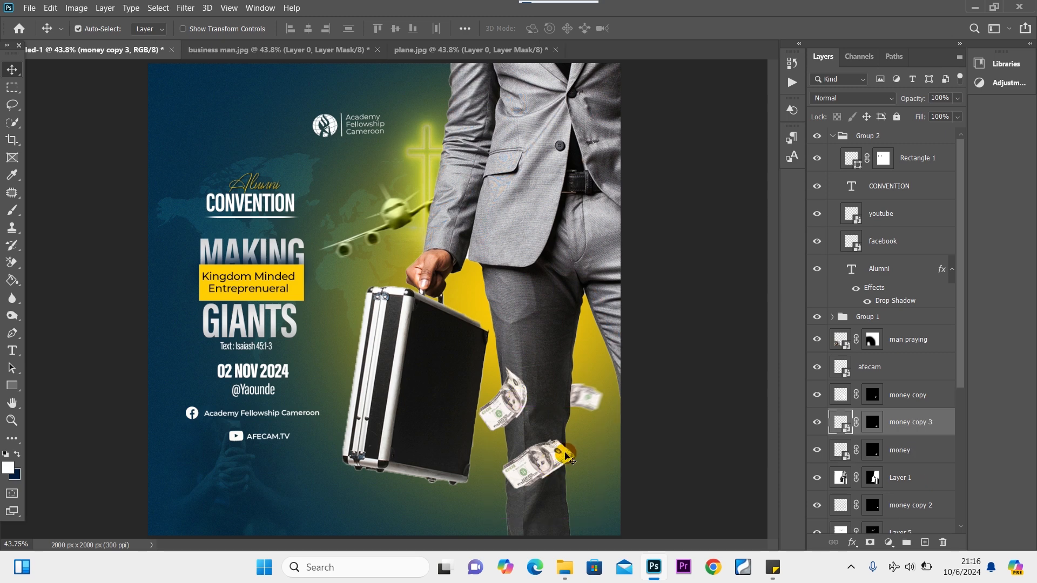
drag(551, 465, 520, 481)
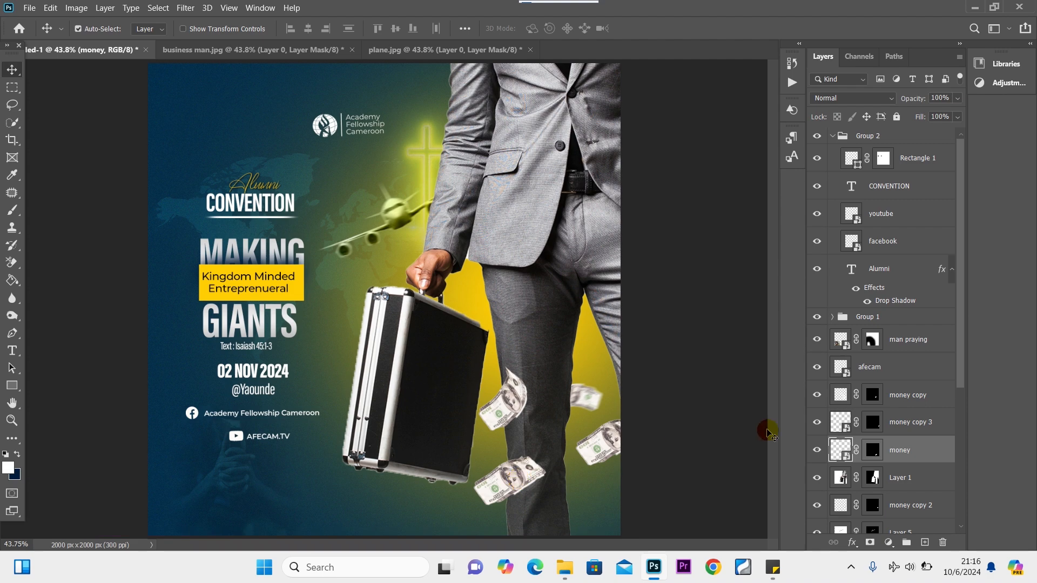
right_click(917, 449)
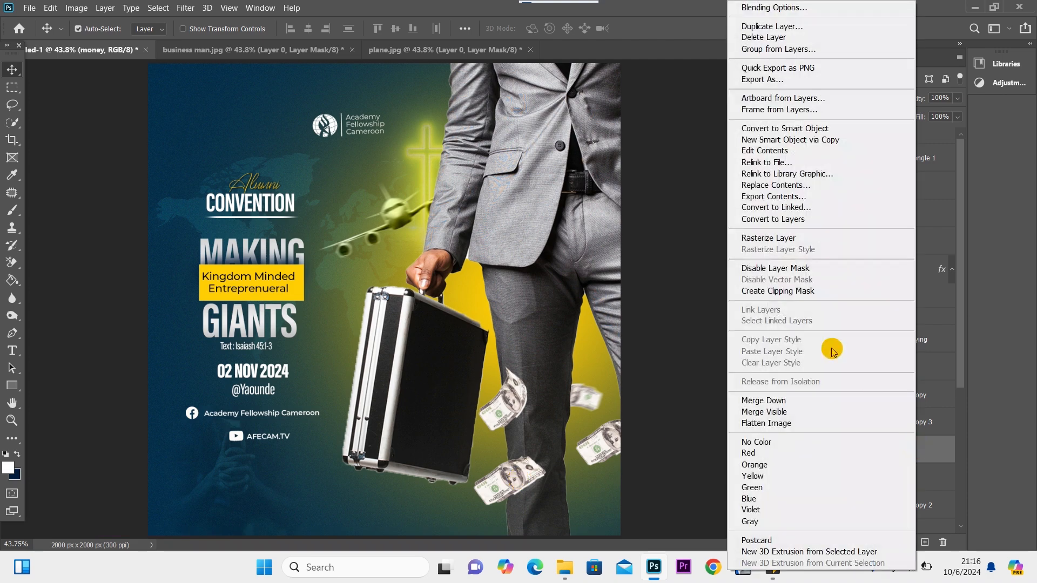
click(762, 261)
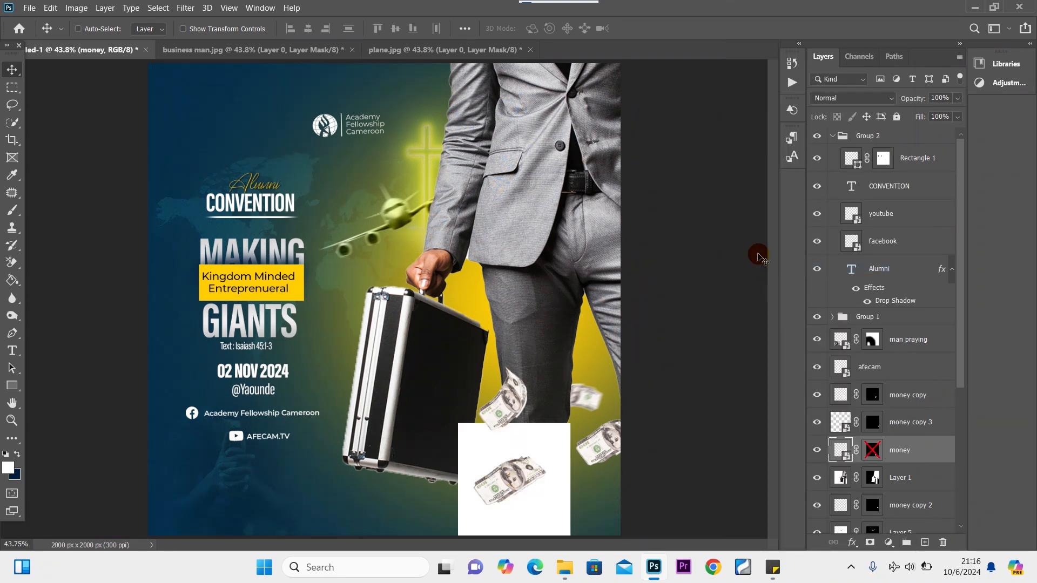
key(ctrl+z)
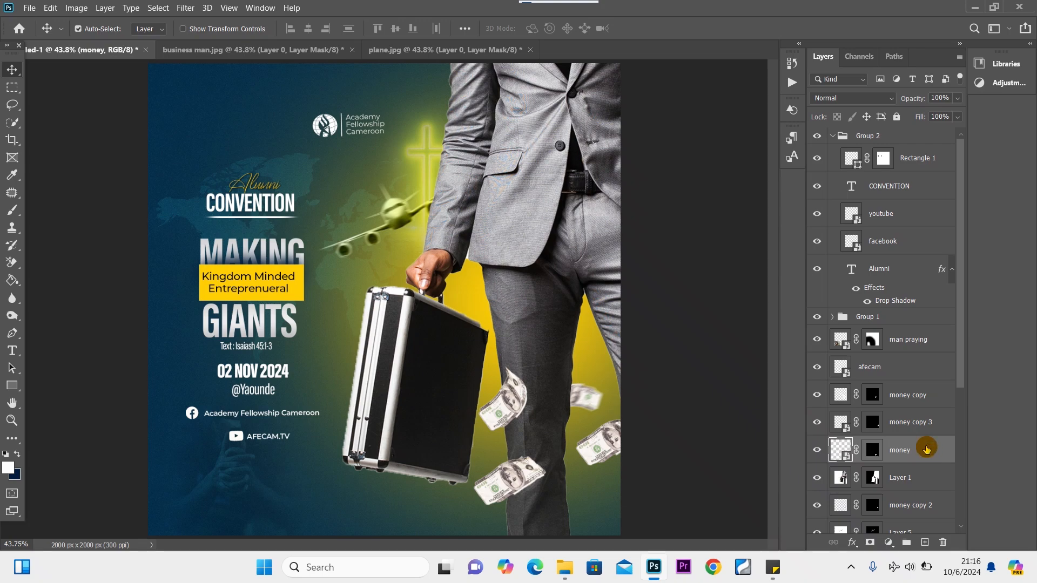
Rasterize the money layer and warp the banknote below the briefcase by pulling its upper-left side inward.
right_click(927, 449)
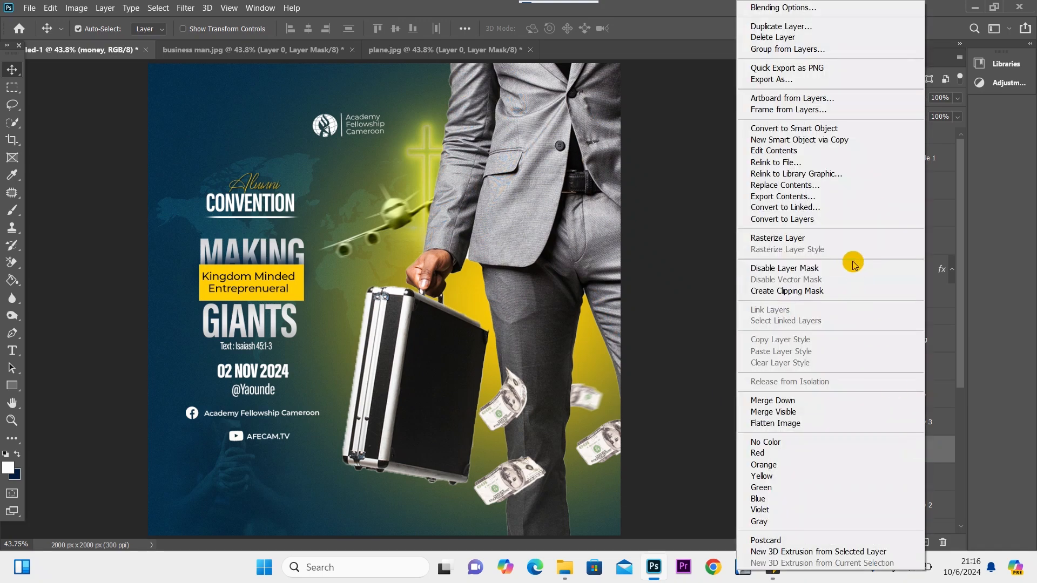
click(808, 238)
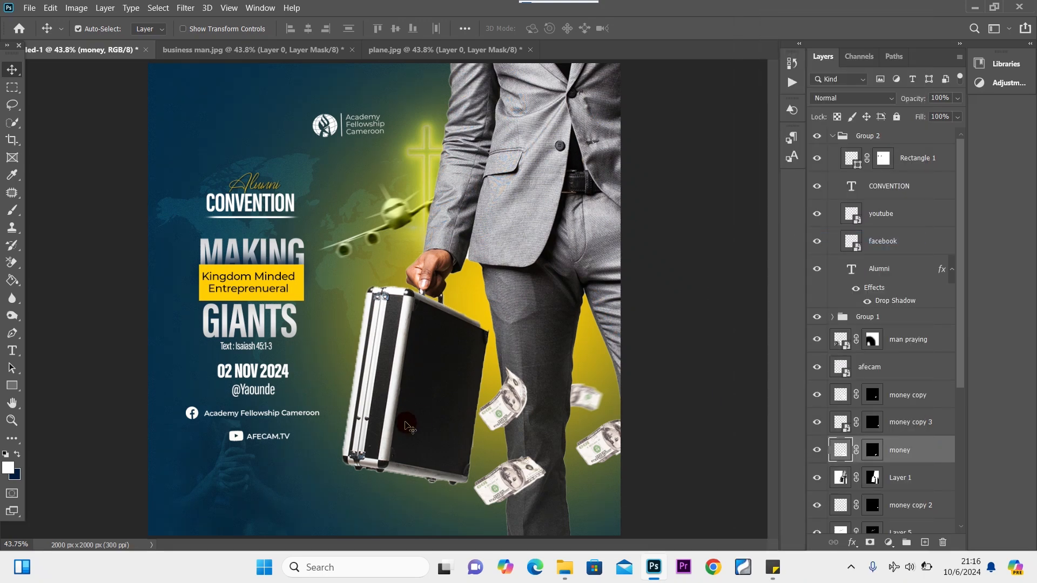
key(ctrl+t)
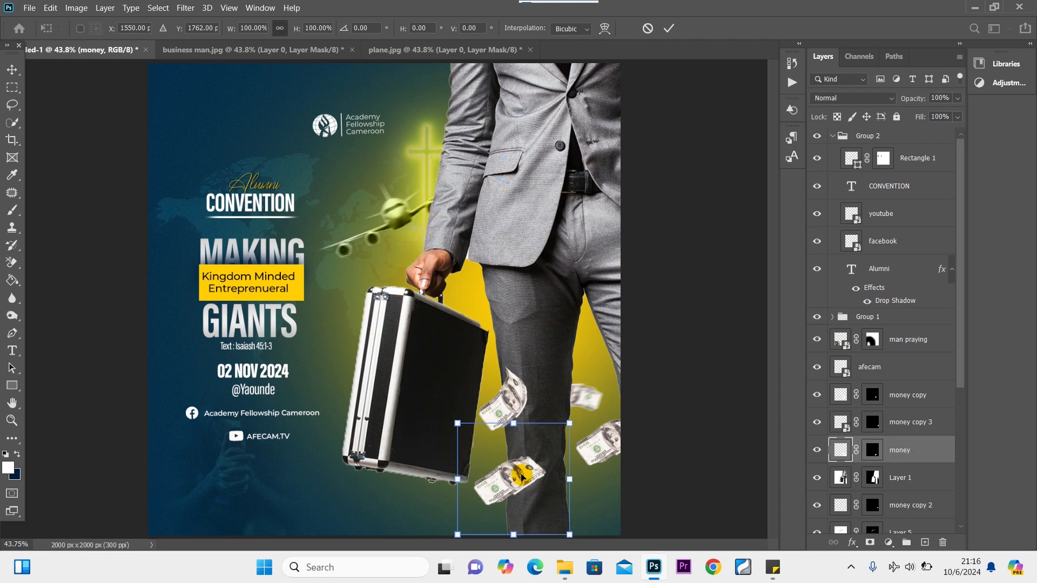
right_click(522, 476)
click(546, 323)
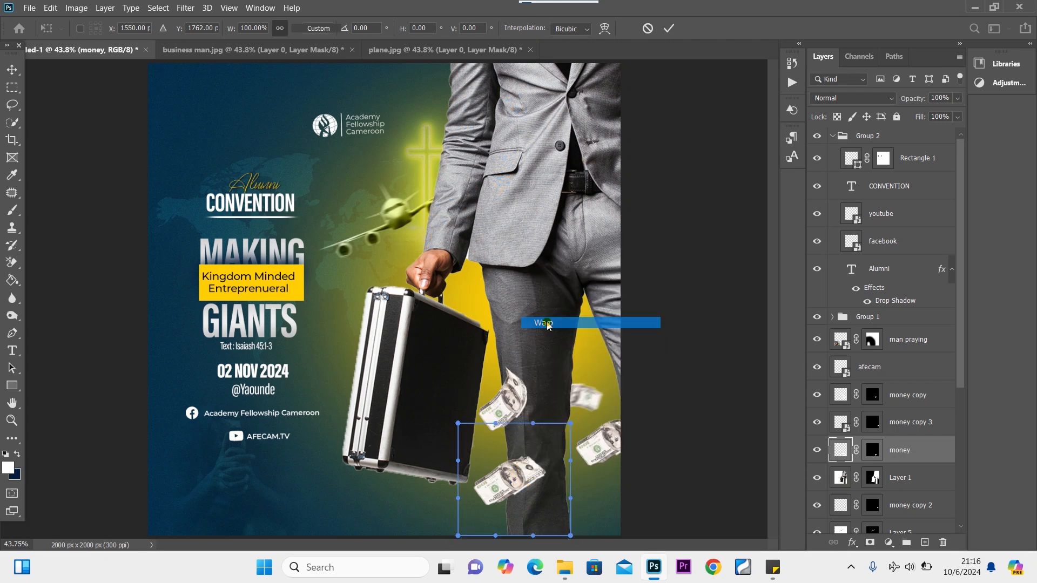
drag(459, 461, 496, 478)
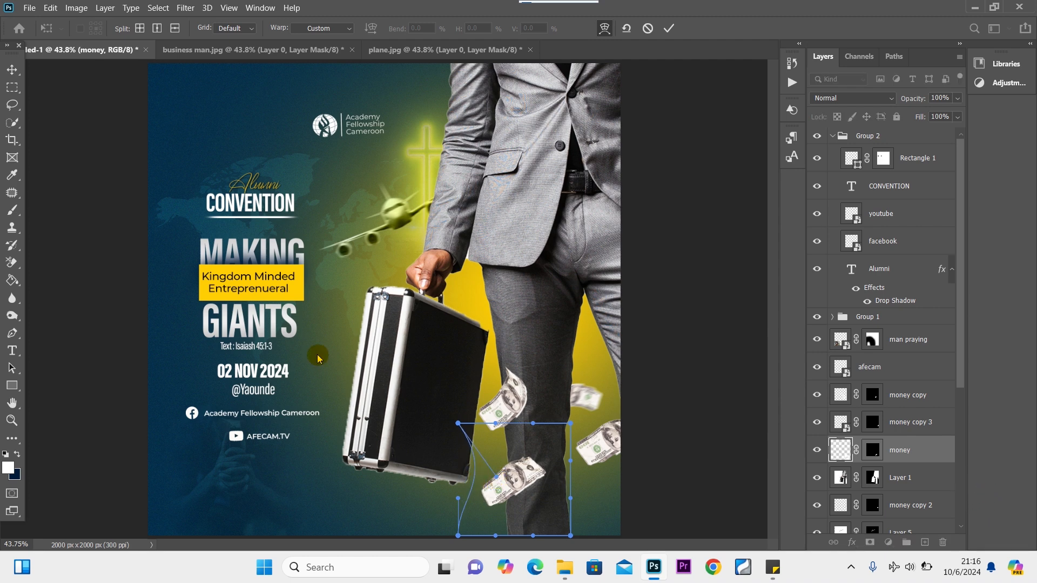
click(12, 68)
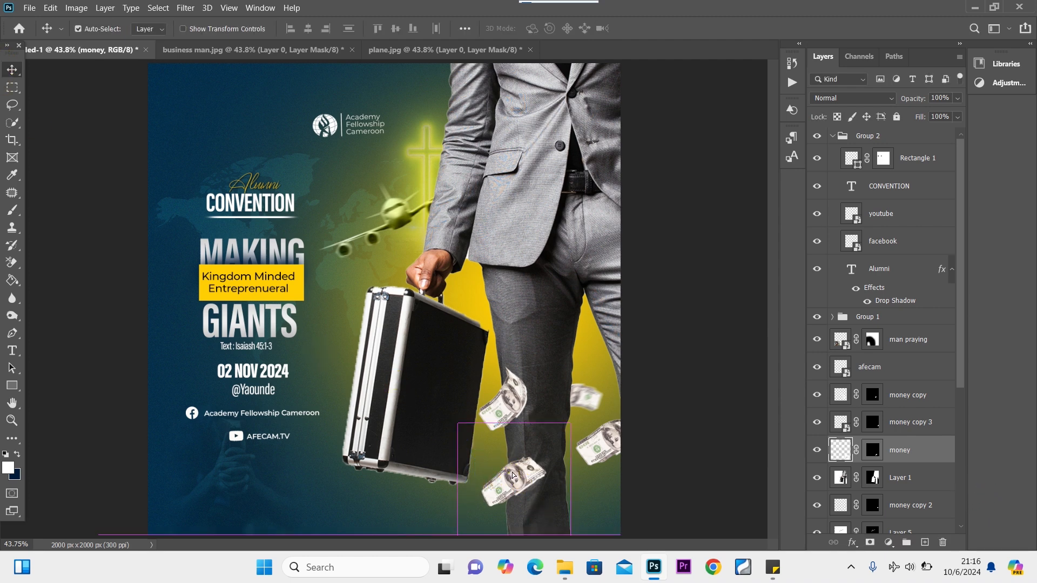
mouse_move(512, 472)
mouse_down()
mouse_move(526, 473)
mouse_move(512, 481)
mouse_up()
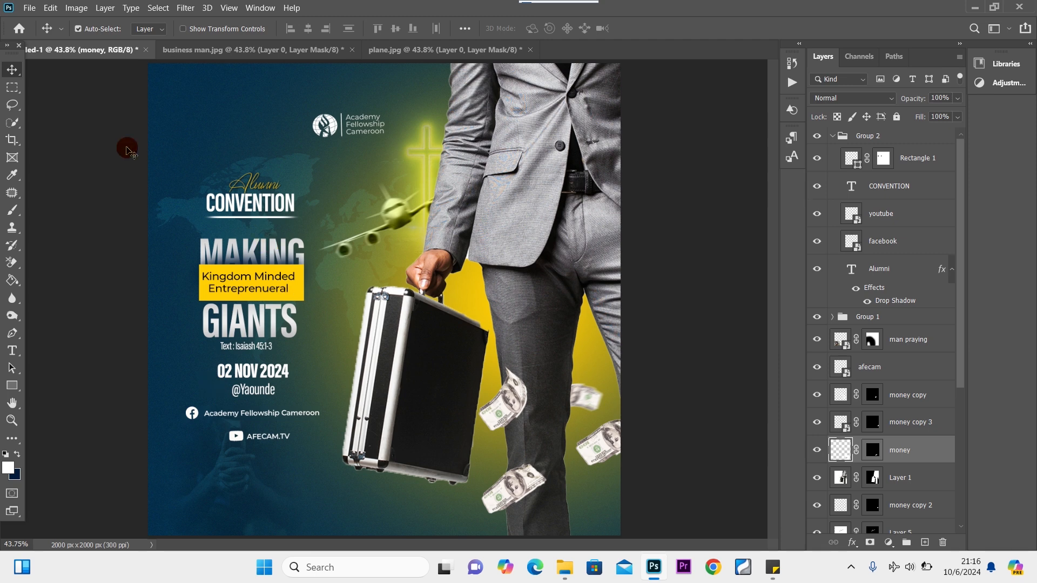
Apply a Motion Blur to the money layer with an angle of 17° and a distance of 20 pixels.
click(185, 7)
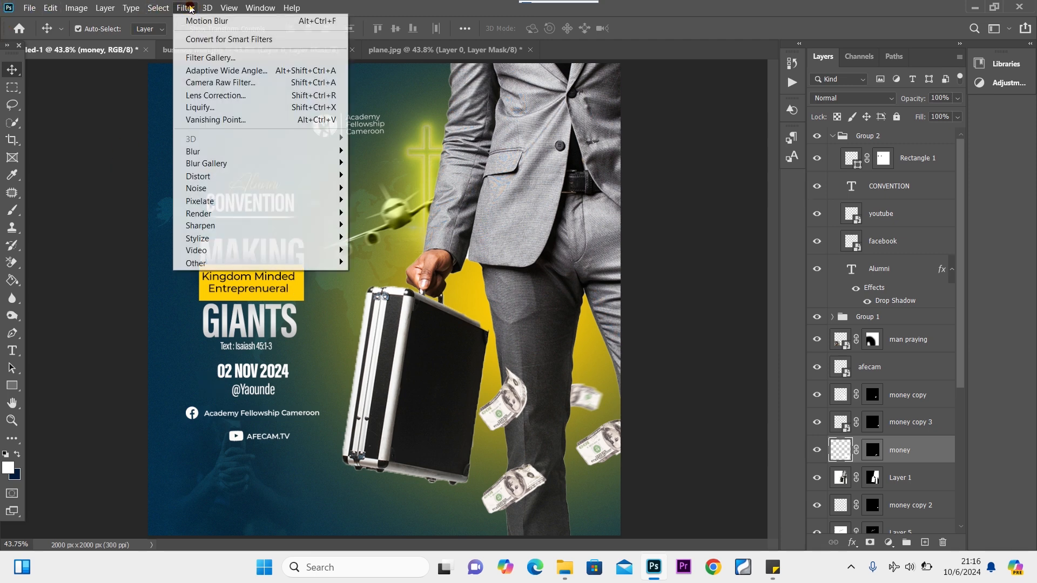
mouse_move(233, 154)
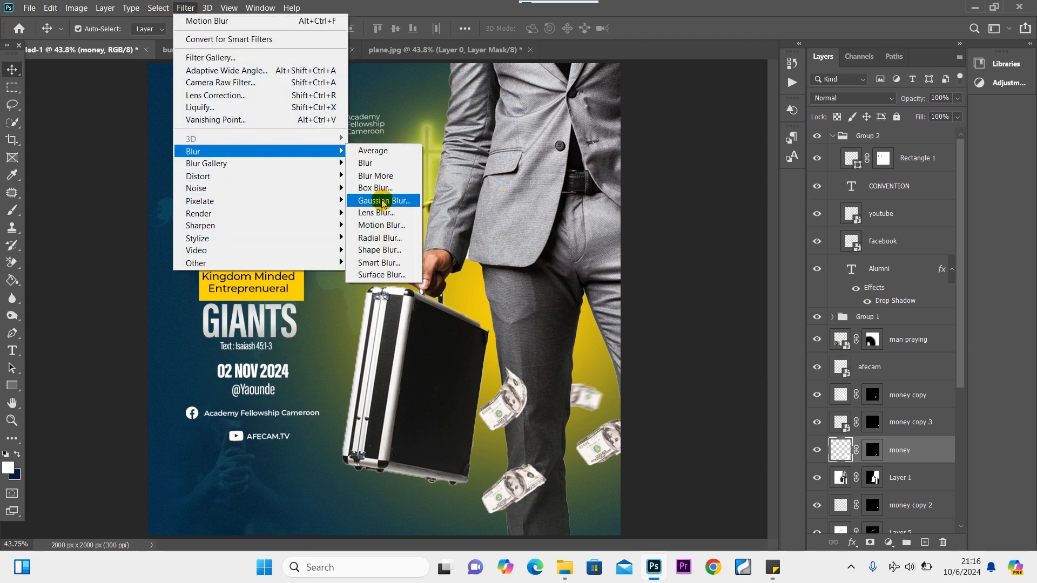
click(381, 226)
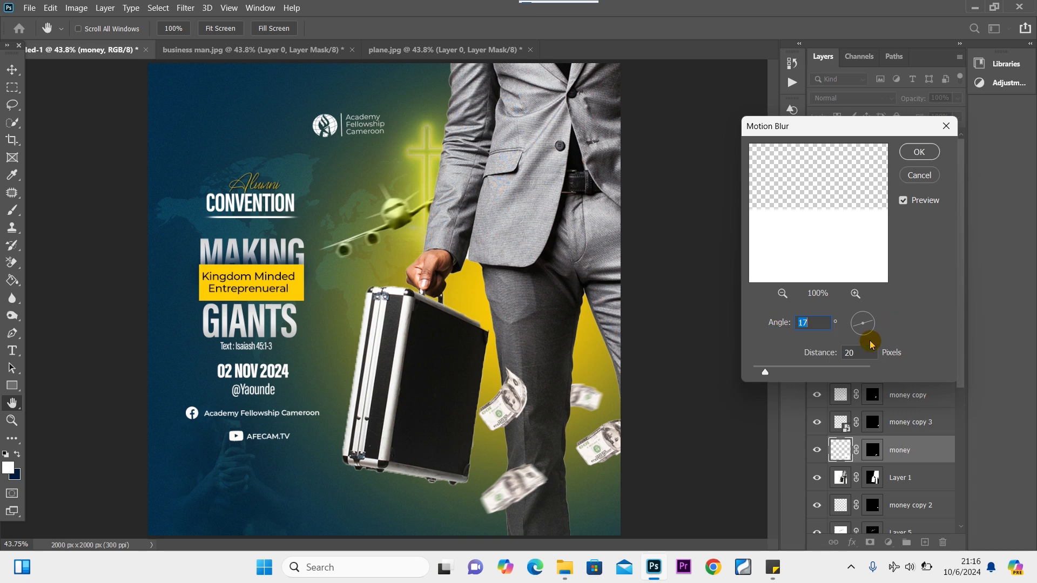
click(919, 152)
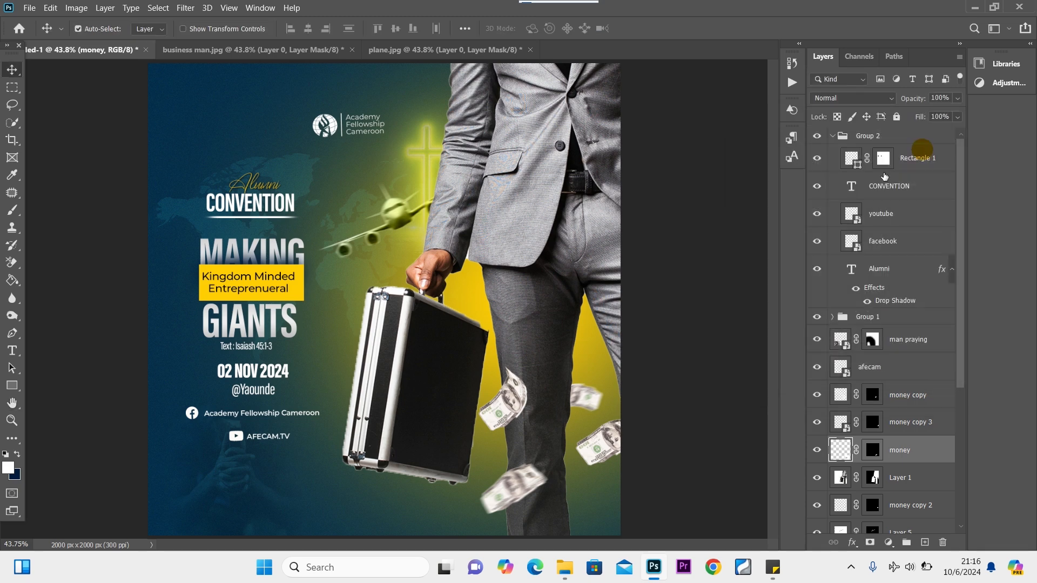
Nudge the three front banknotes around the trouser legs and shift the glowing cross and the plane up and to the left.
click(529, 404)
drag(526, 400, 534, 406)
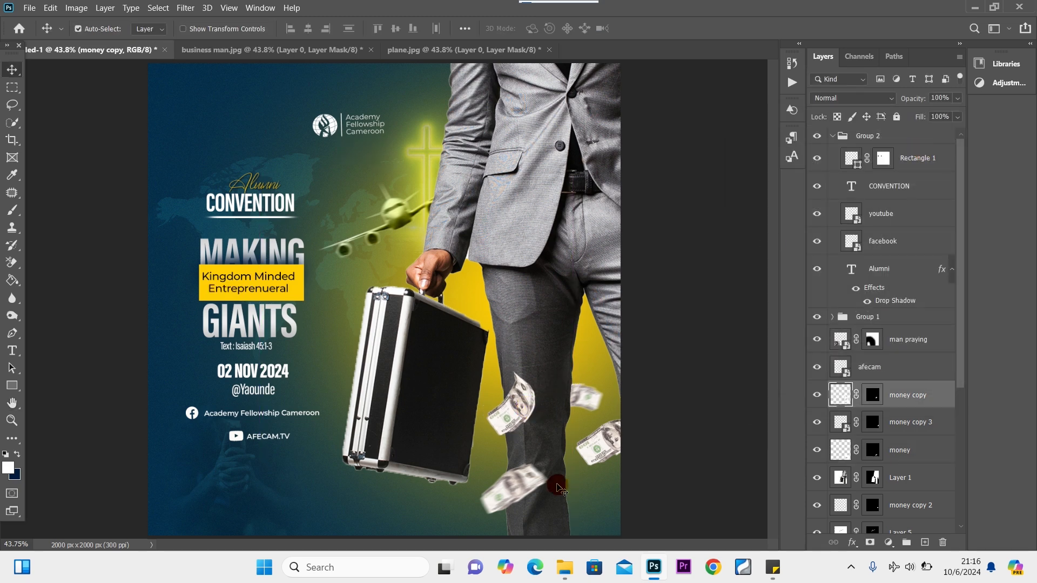
drag(534, 484, 533, 493)
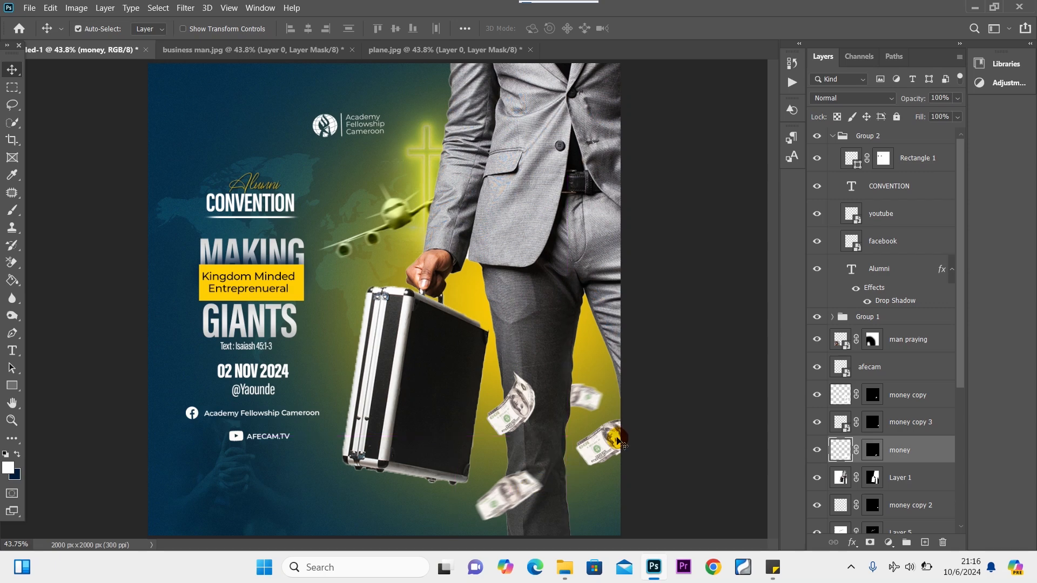
drag(594, 449, 592, 459)
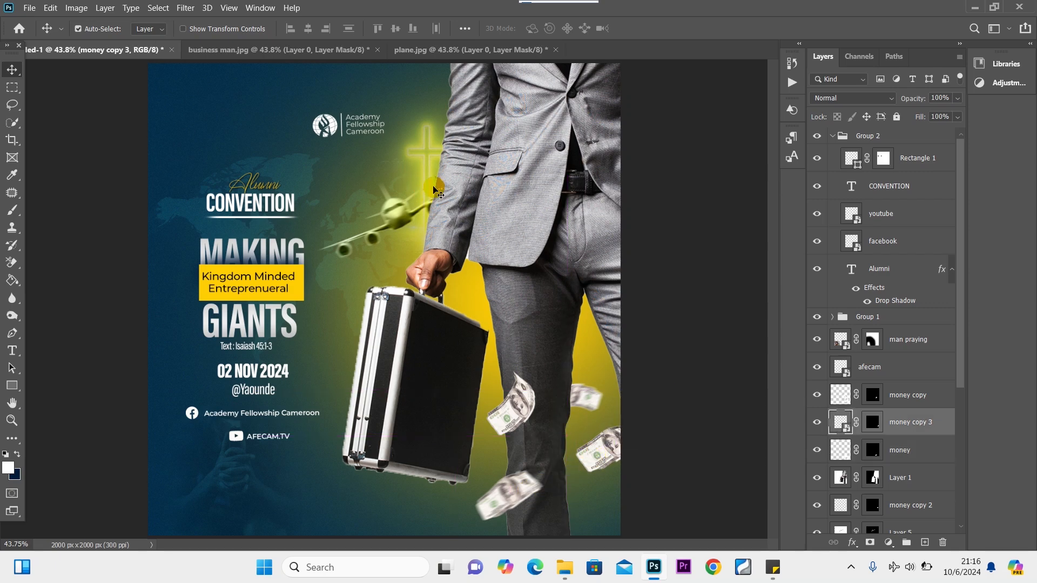
drag(432, 157, 425, 153)
mouse_move(403, 212)
mouse_down()
mouse_move(384, 213)
mouse_move(386, 202)
mouse_up()
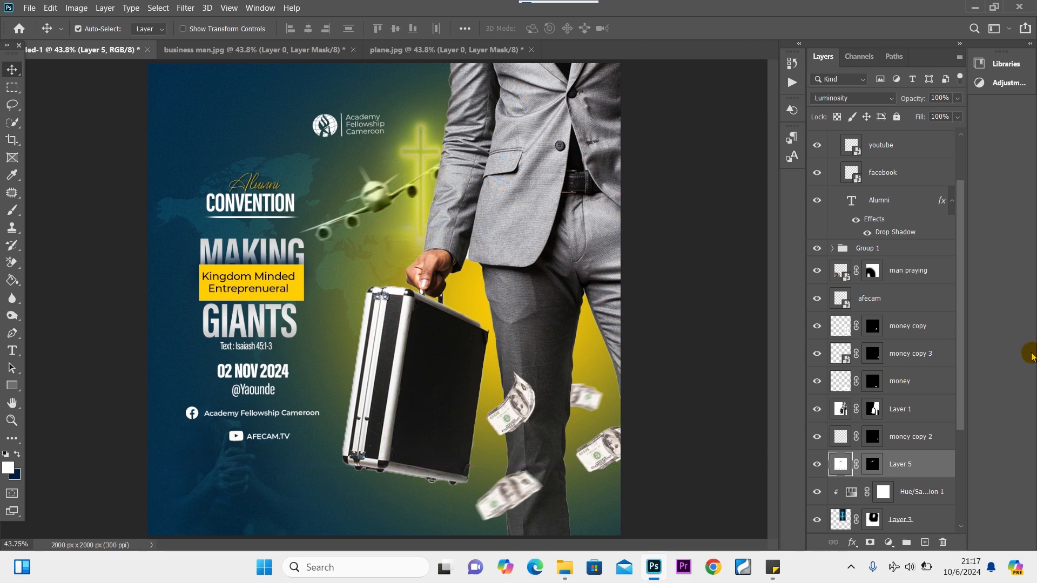
Group all layers from Group 2 down to Color Fill 1 and merge everything visible into the Background.
scroll(960, 336, up, 3)
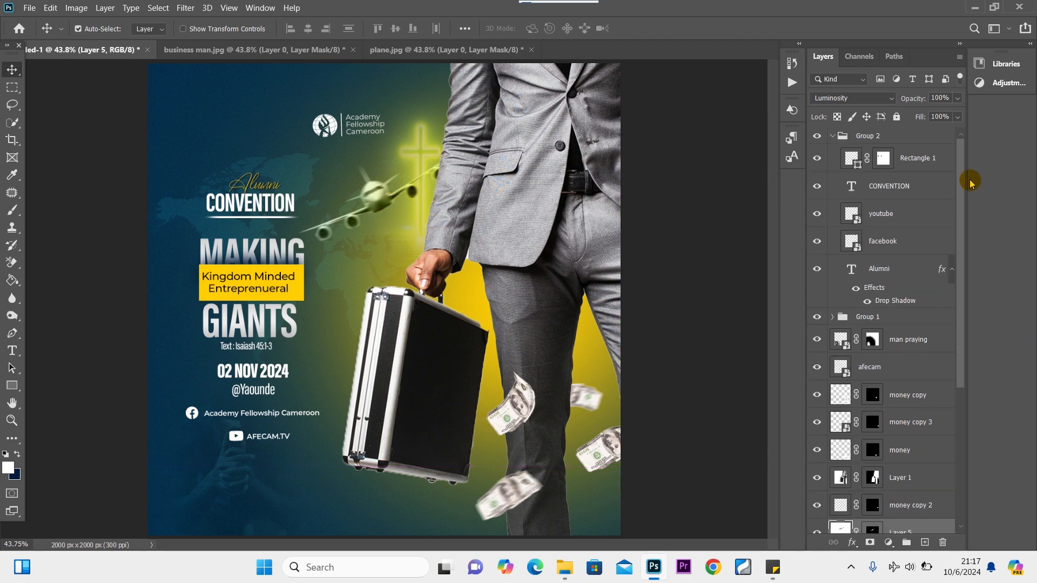
click(832, 136)
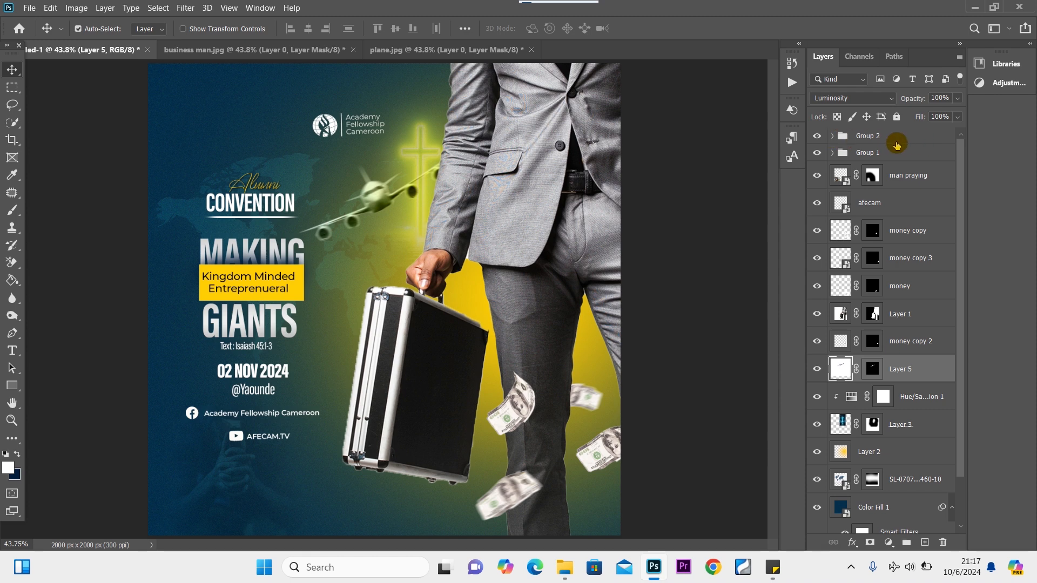
click(929, 137)
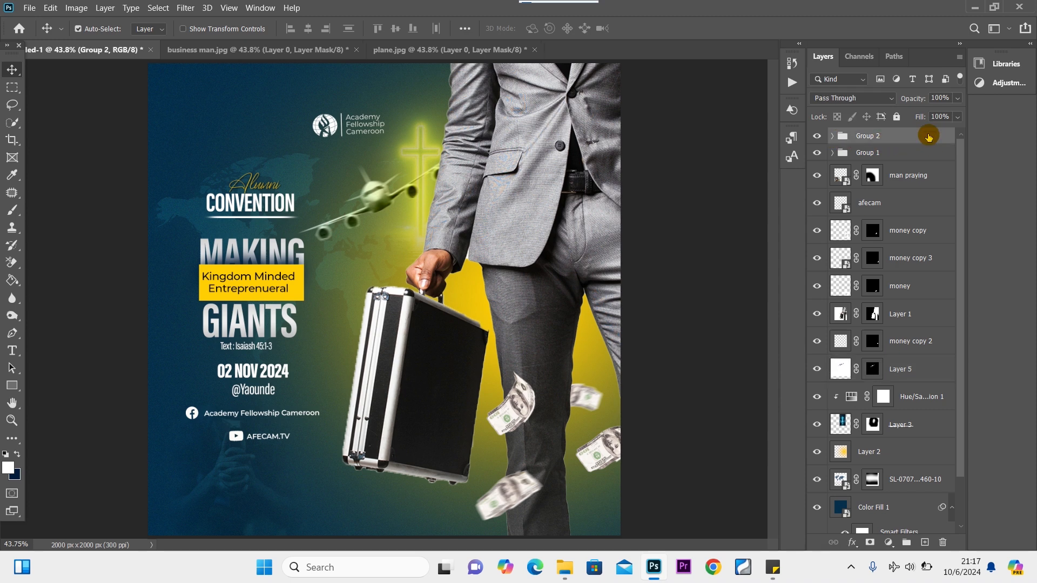
scroll(961, 184, down, 2)
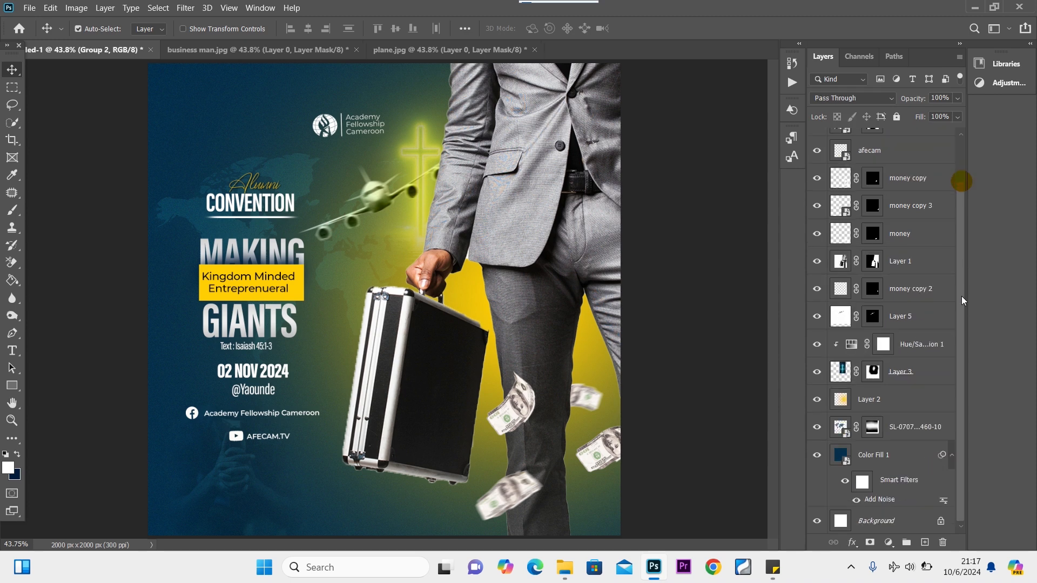
shift+click(914, 459)
click(908, 542)
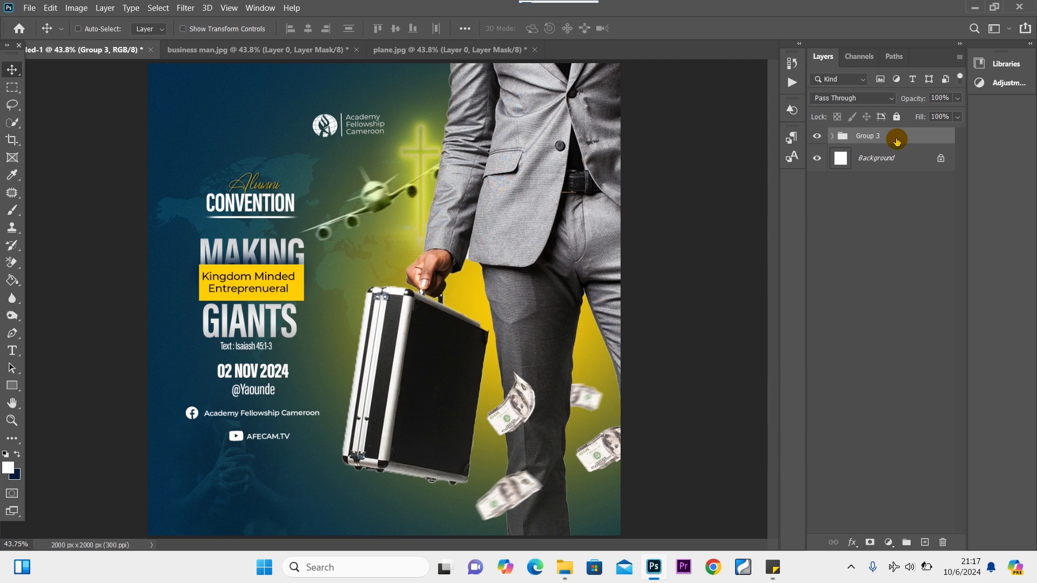
key(ctrl+shift+e)
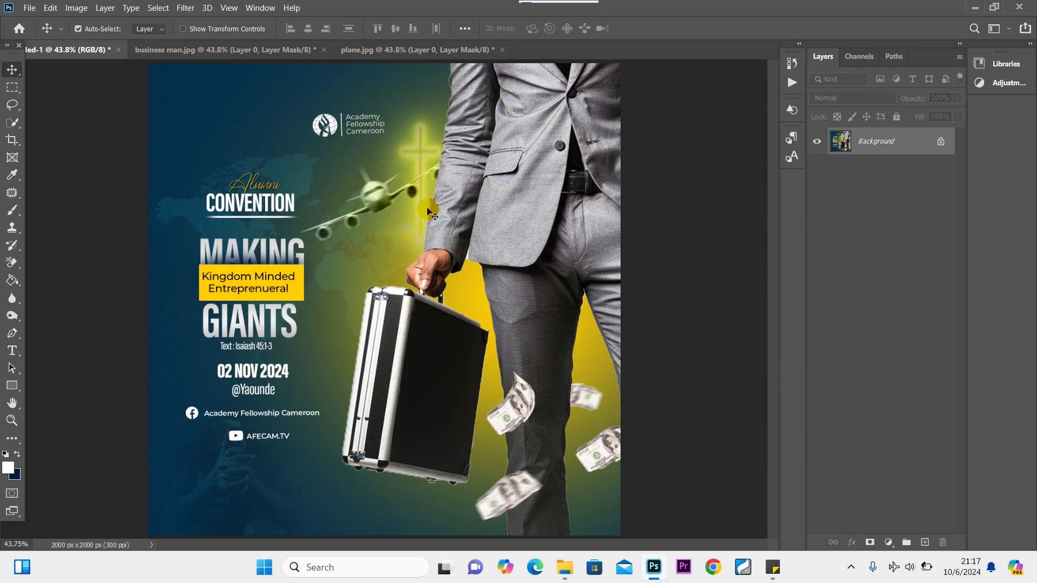
Start the Camera Raw Filter on the merged flyer, setting Contrast to +23 and Highlights to -16 and raising Dehaze slightly.
click(186, 8)
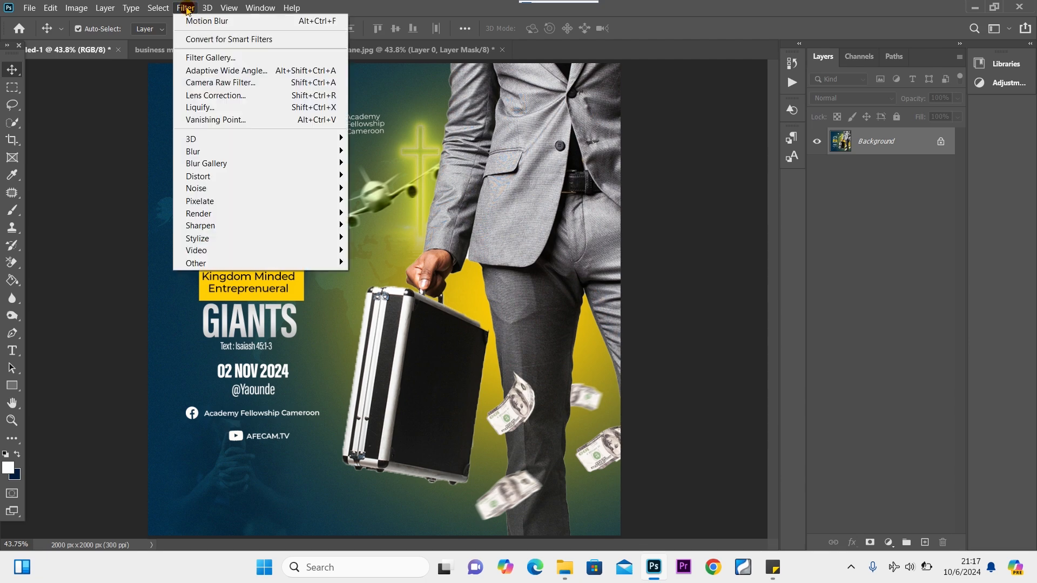
click(219, 82)
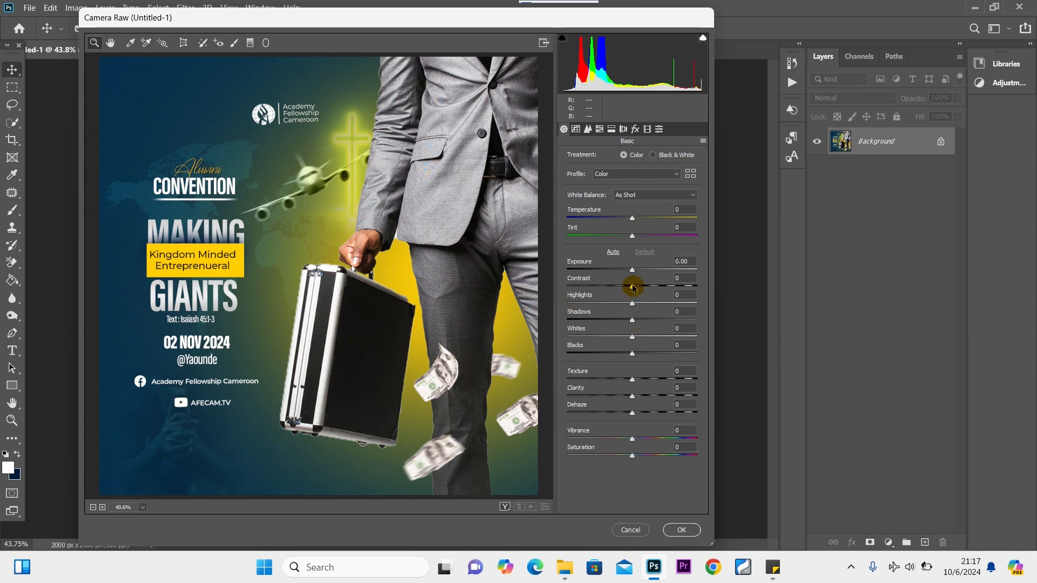
drag(633, 288, 645, 290)
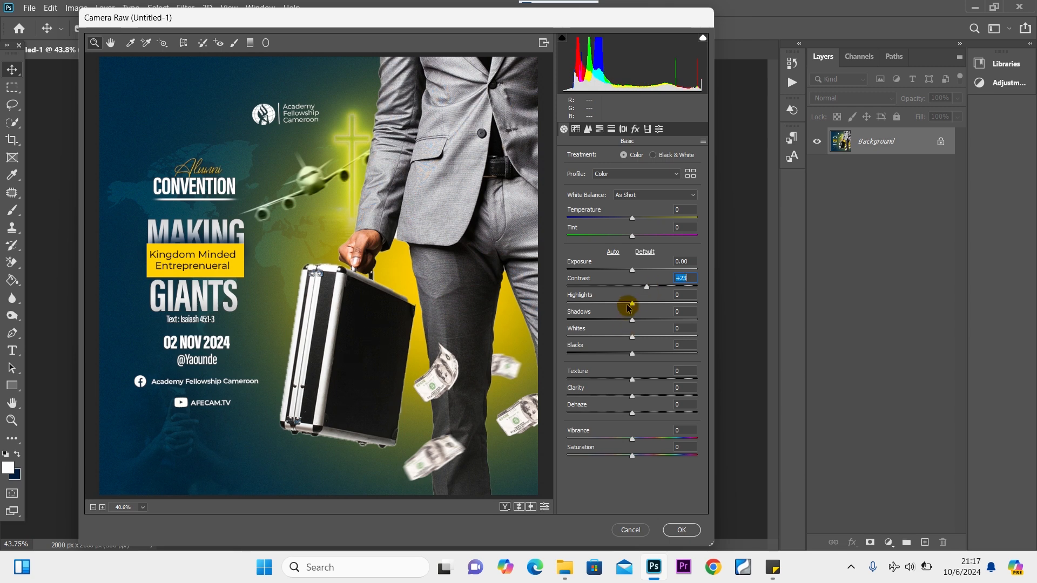
drag(634, 305, 620, 303)
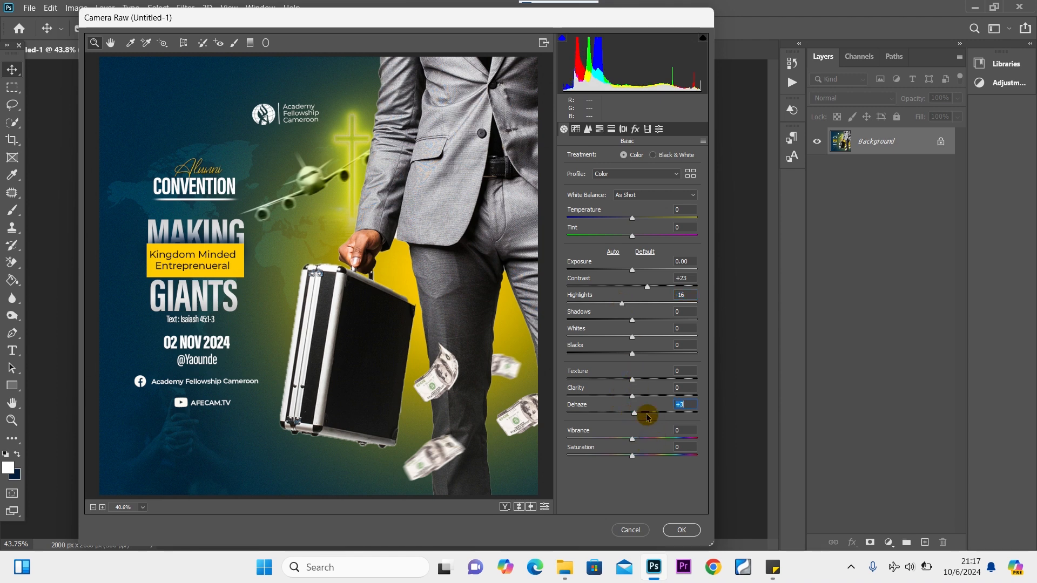
Set the Camera Raw sharpening amount to 54 and apply the filter to the flyer.
click(589, 129)
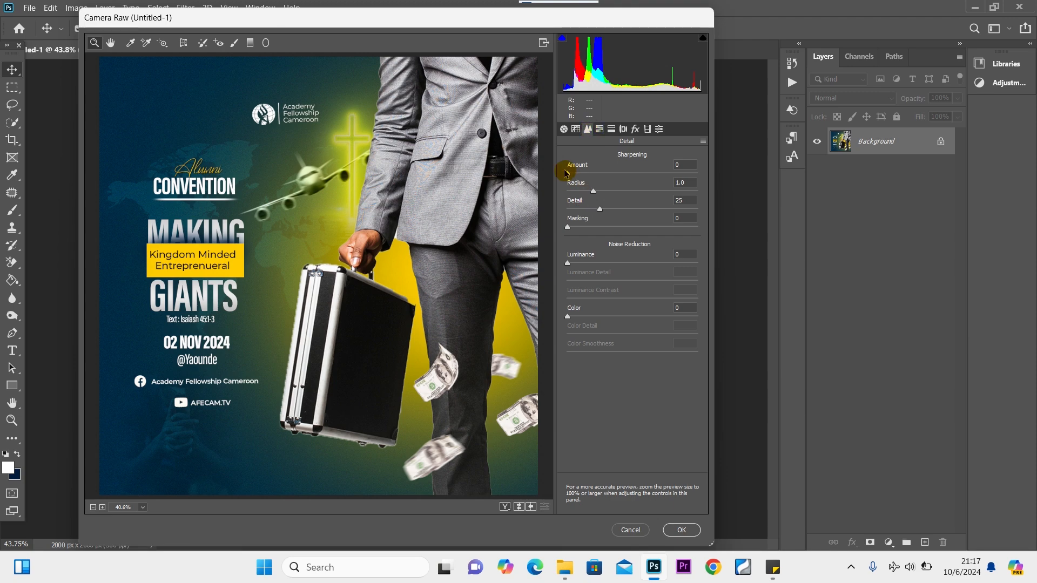
drag(597, 174, 616, 179)
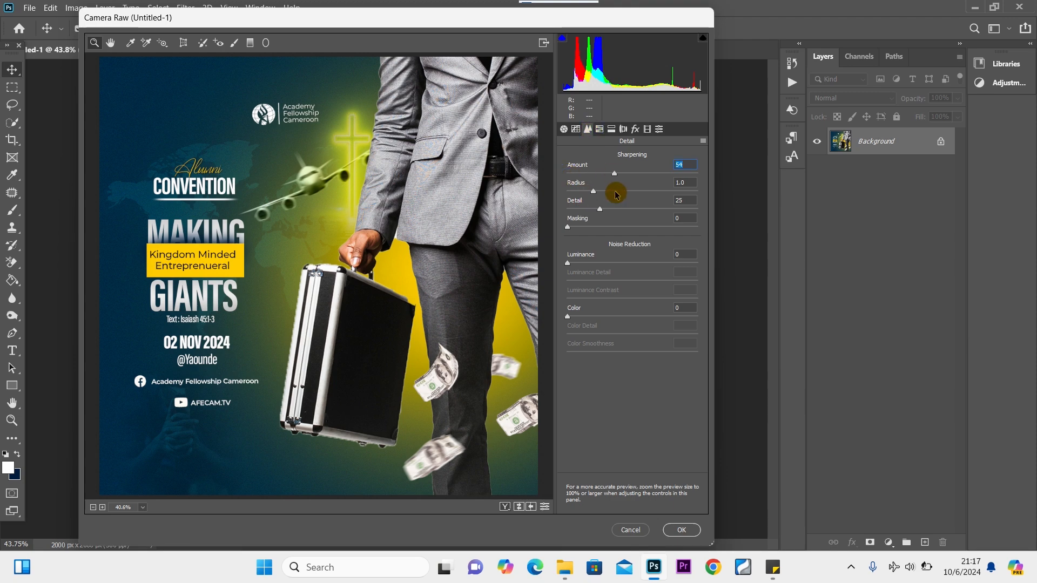
click(679, 531)
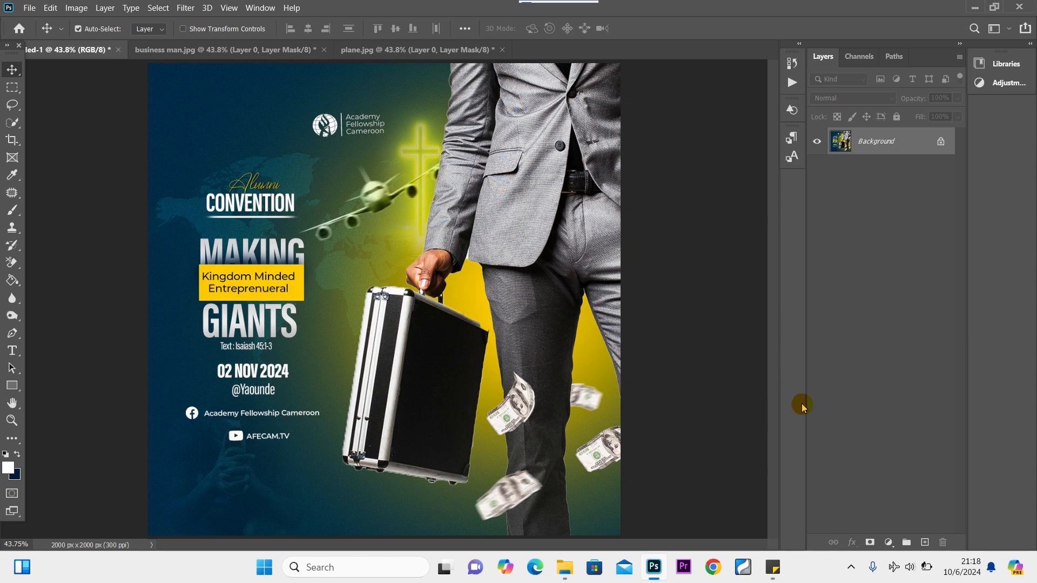